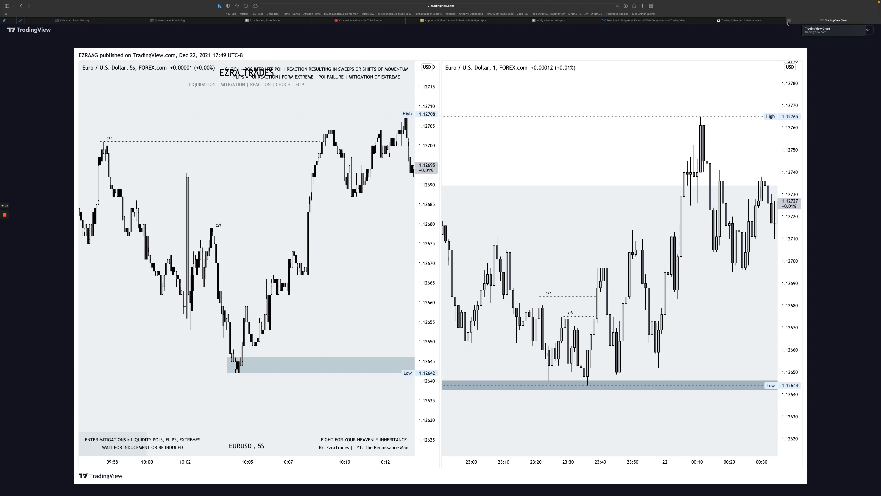
View the 5M and Seconds chart snapshots linked in the 32.87RR trade entry, then return to the Trading Calendar
click(788, 21)
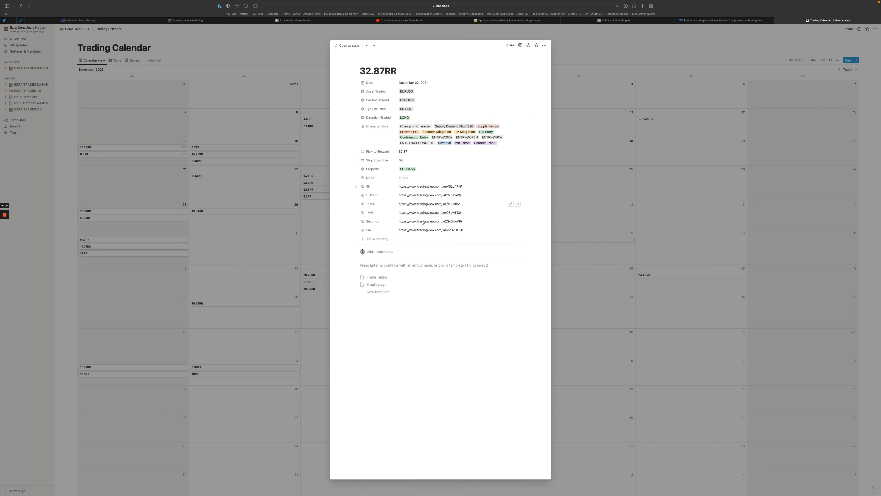
click(422, 230)
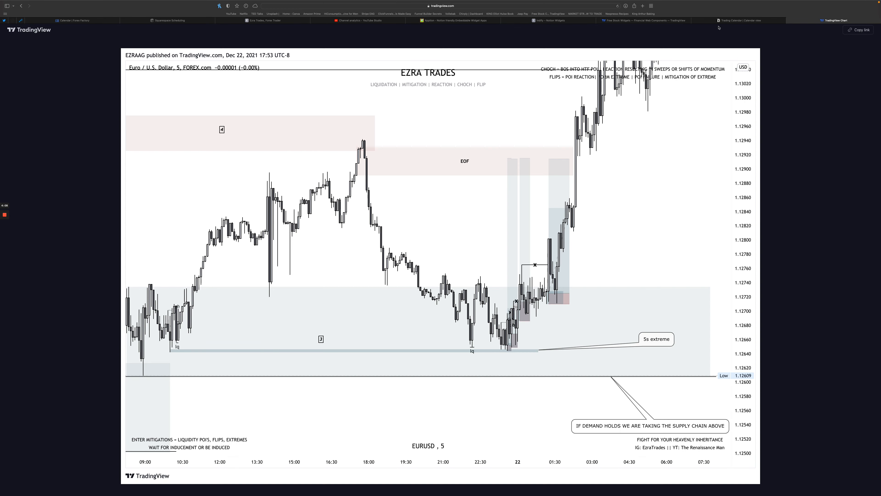
click(718, 20)
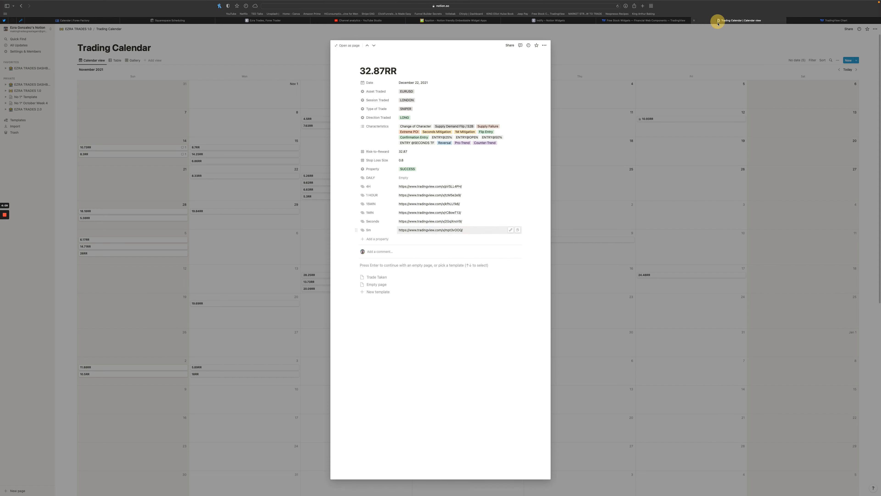
click(421, 222)
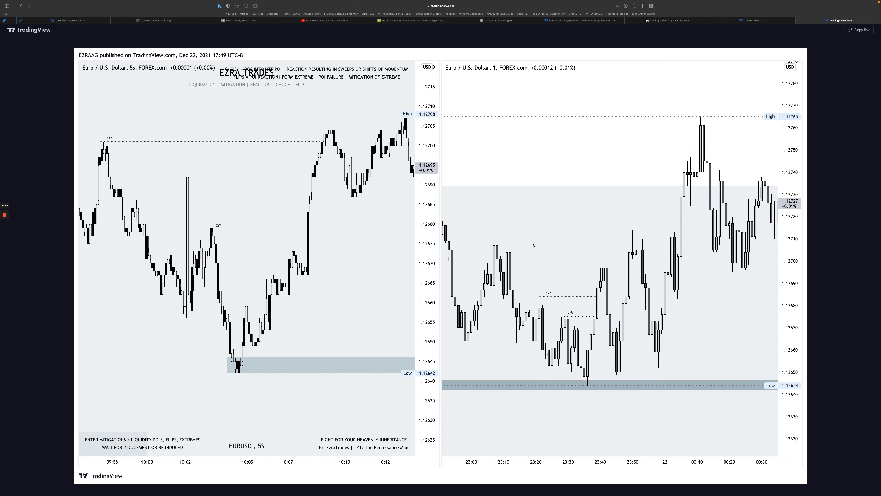
click(714, 21)
click(713, 20)
Open the 26RR trade entry of December 5, 2021, view its linked 1-minute chart snapshot and return to the entry
click(175, 244)
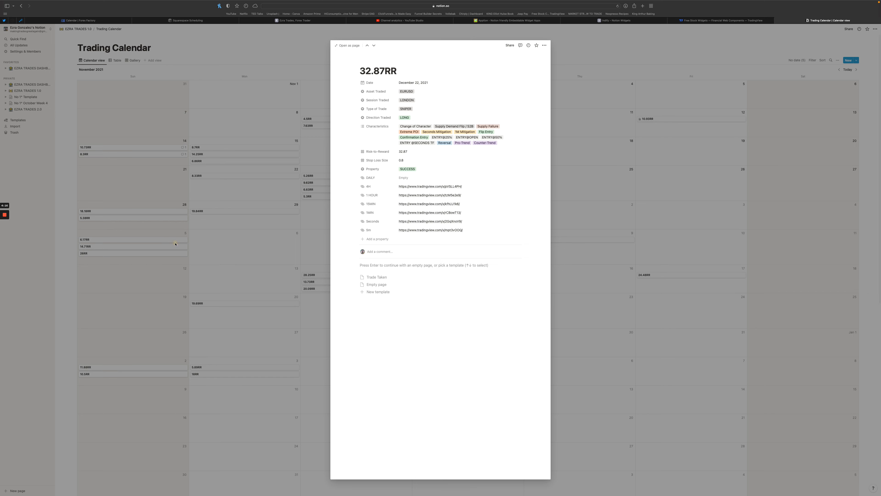
click(165, 255)
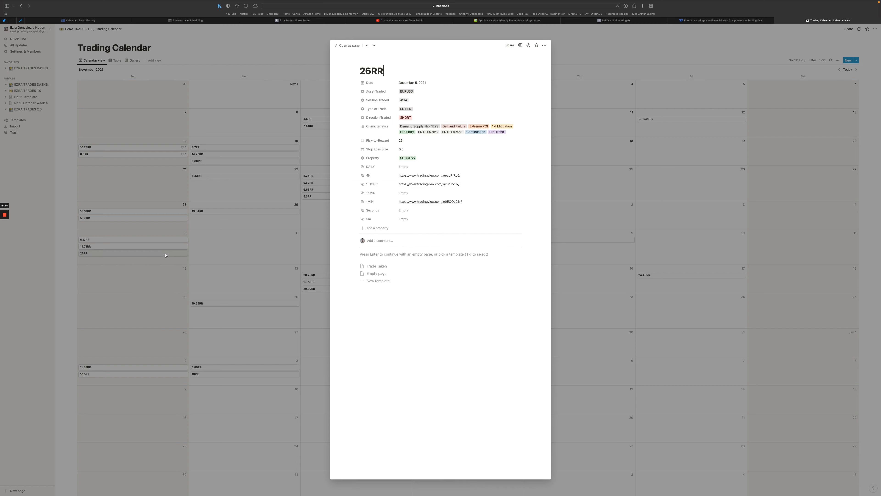
click(449, 202)
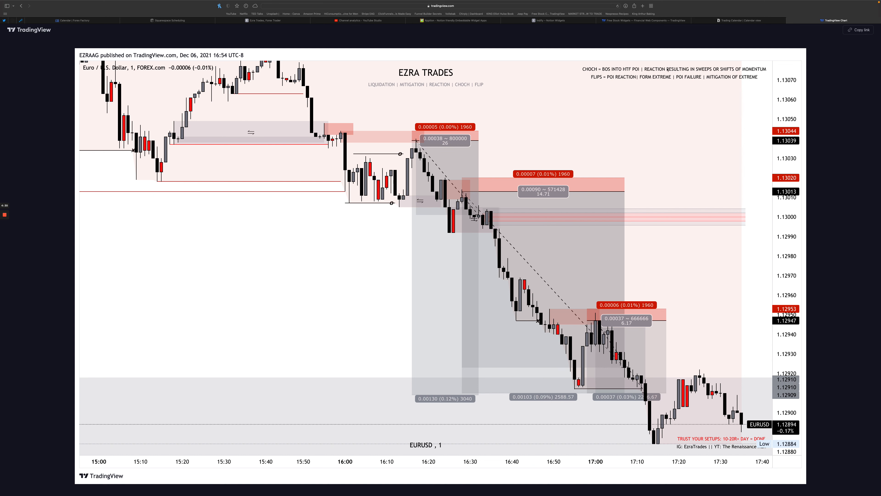
click(725, 19)
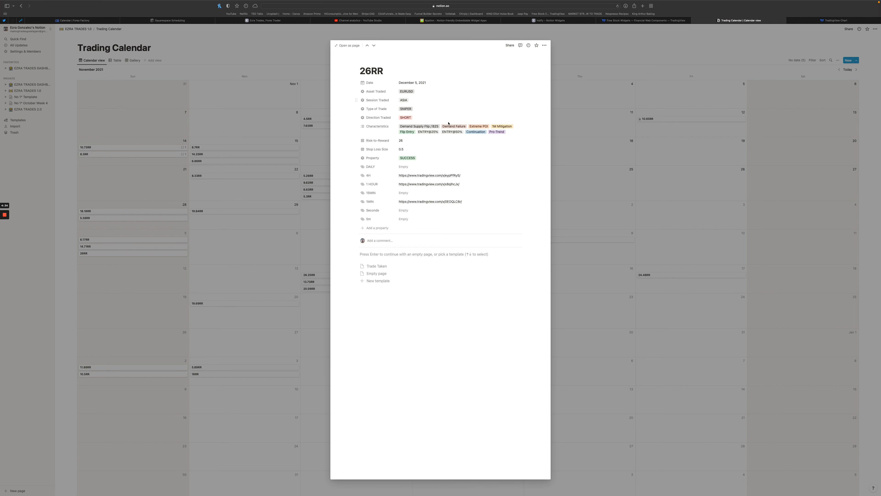
Look through the available Characteristics tags of the 26RR entry, then close the entry
click(513, 127)
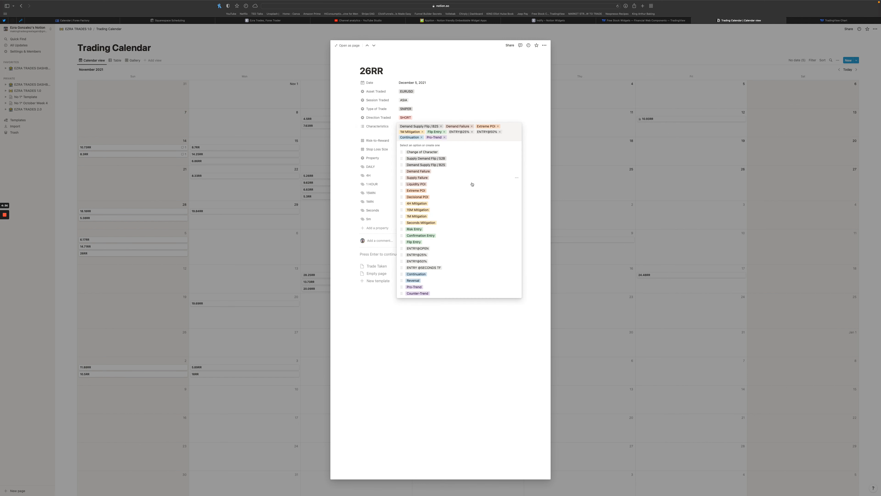
click(292, 211)
click(292, 211)
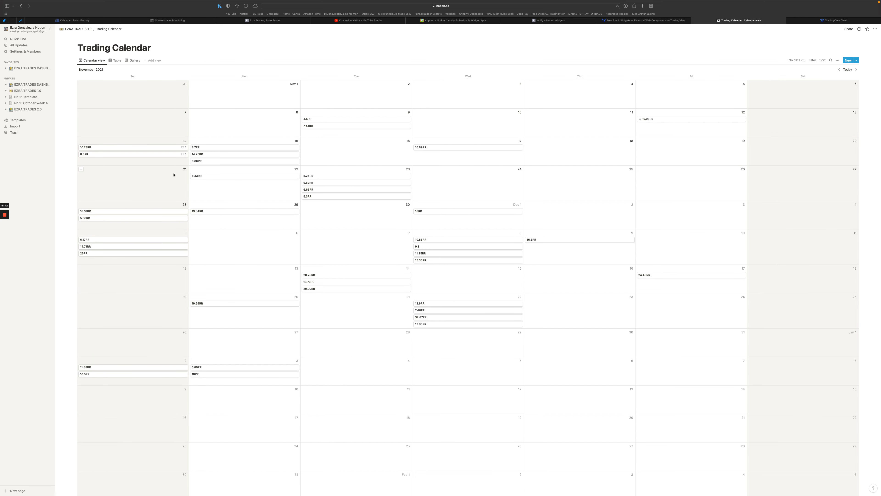
Open the No 1° October Week 4 page and expand Friday's H4 EURUSD OCTOBER 21, 2021 and H1 charts
click(30, 105)
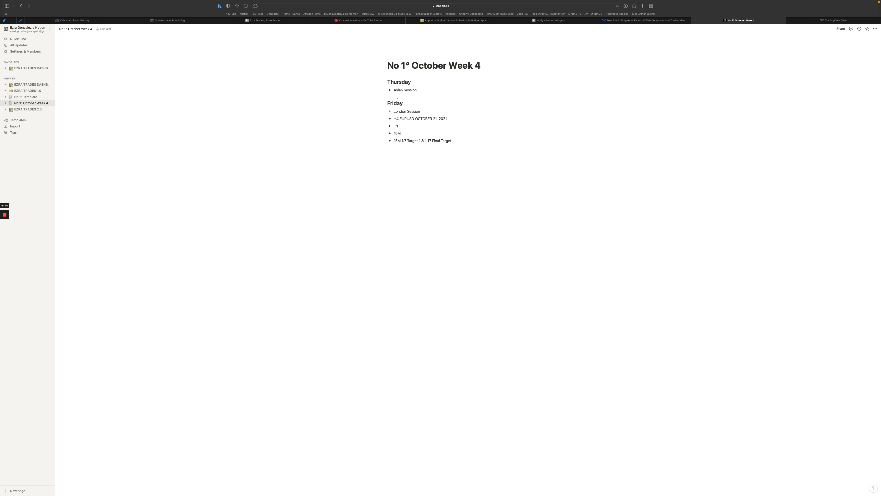
click(389, 119)
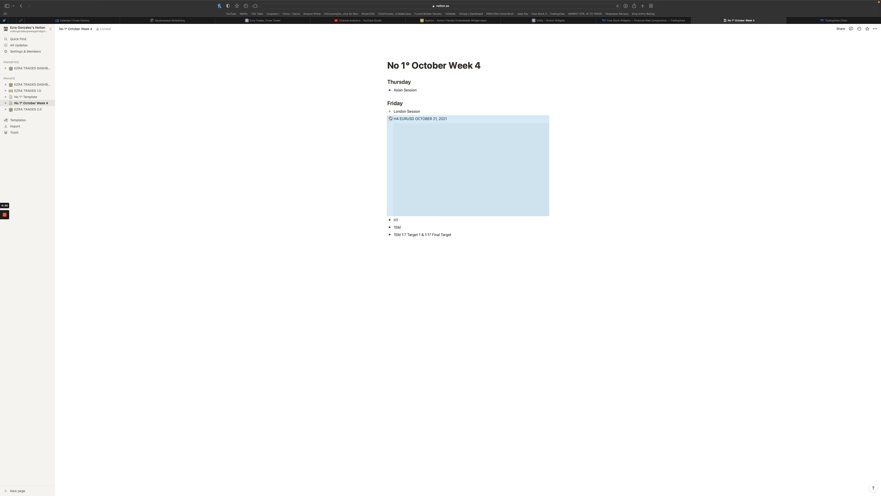
click(389, 220)
Expand Thursday's Asian Session down to EURUSD 48RR and show its 5MIN and H4: EURUSD OCTOBER 20, 2021 charts
click(390, 91)
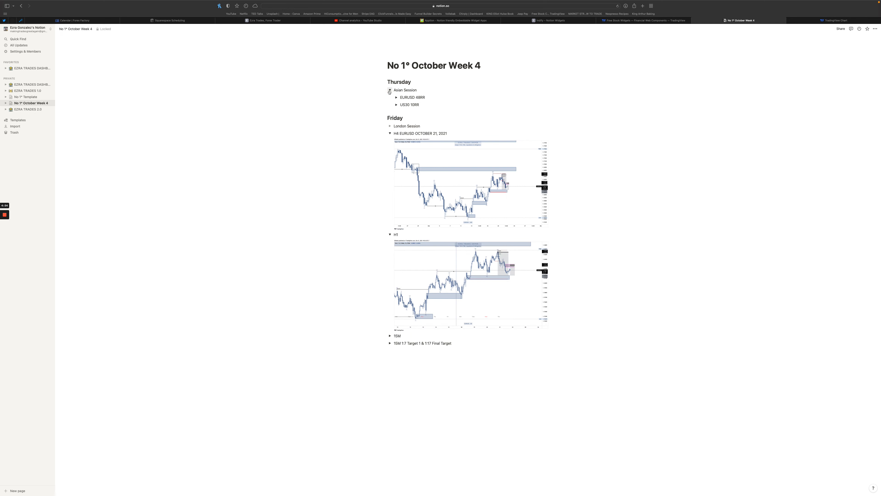
click(396, 97)
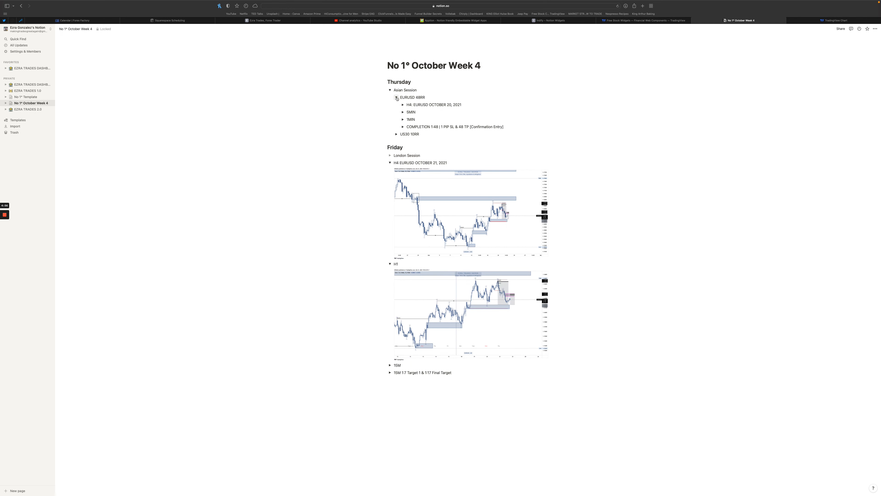
click(402, 112)
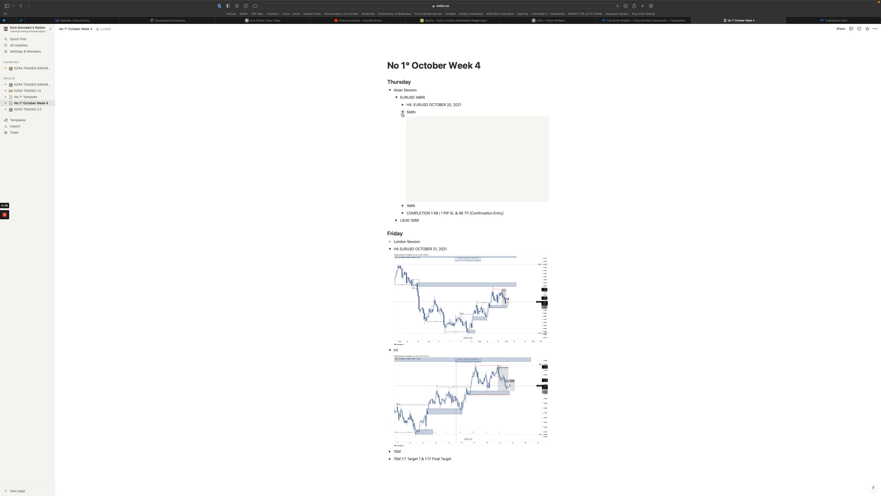
click(402, 105)
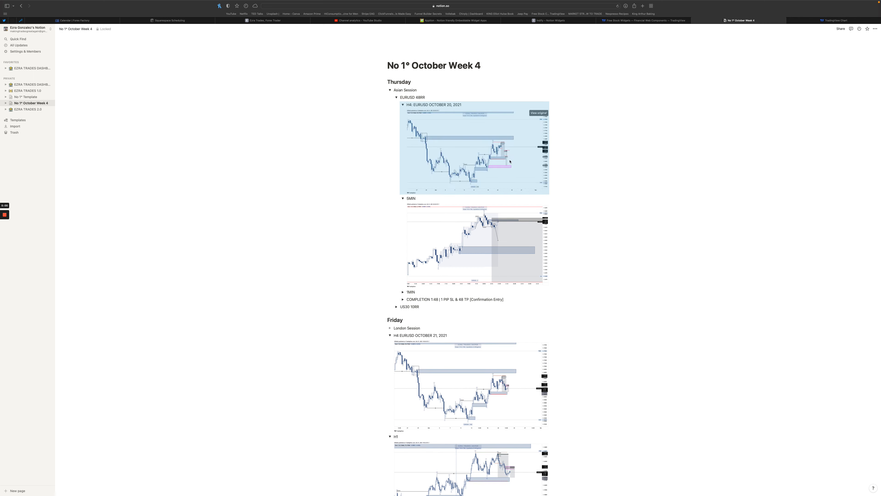
click(561, 161)
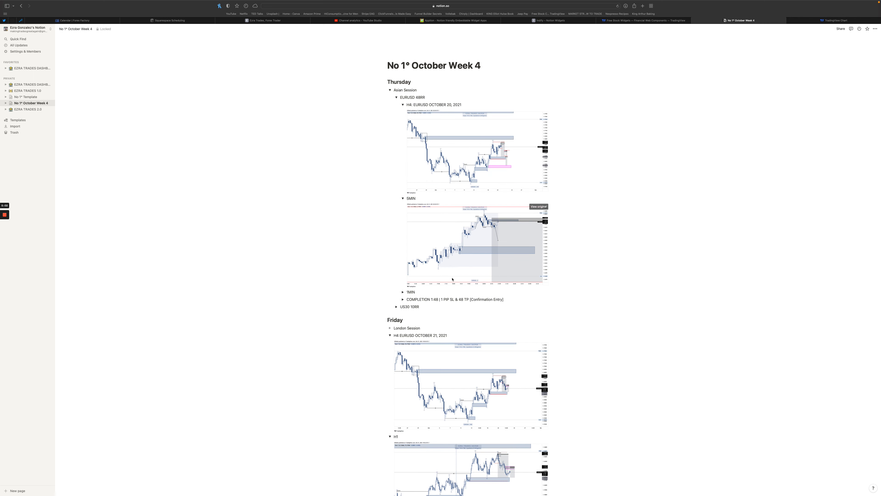
Expand the 1MIN chart and its nested COMPLETION 1:48 chart, view the completion chart enlarged and close it
click(403, 292)
scroll(471, 300, down, 2)
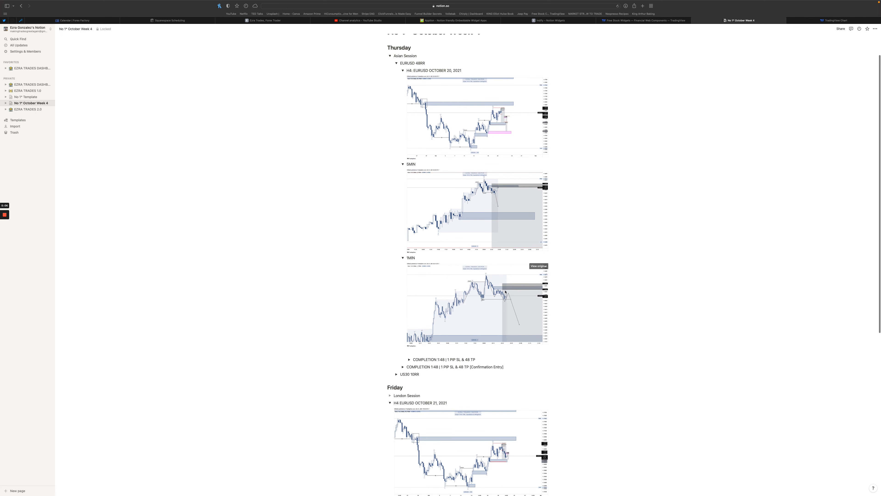
click(410, 360)
scroll(469, 339, down, 3)
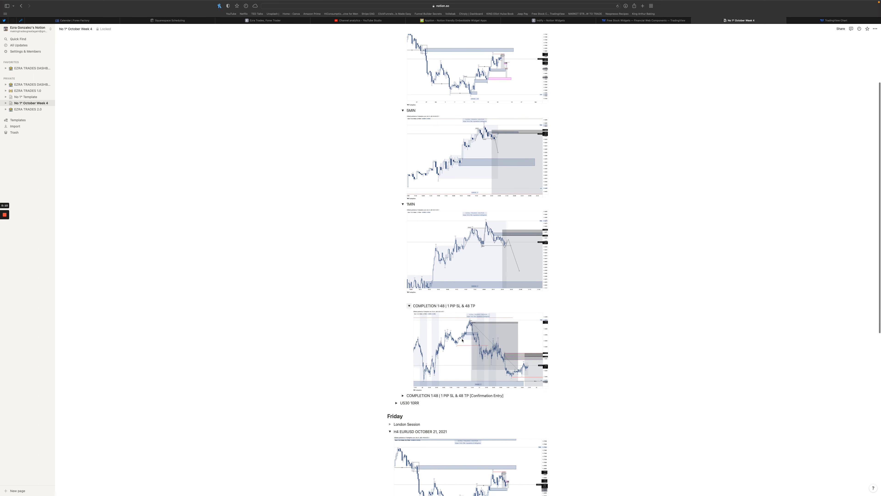
click(469, 338)
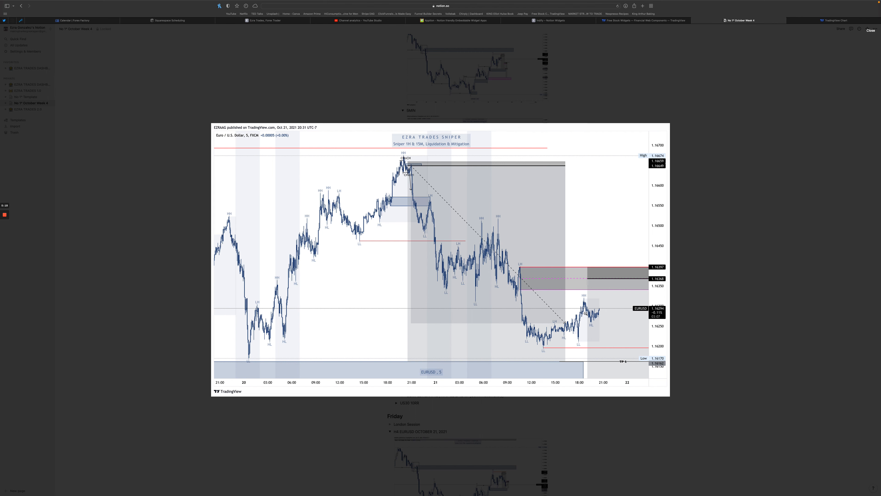
click(706, 273)
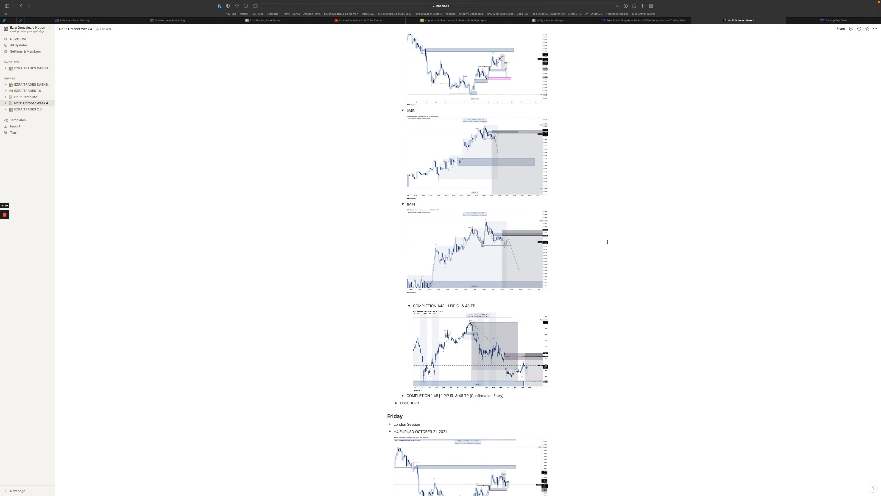
View the EZRA TRADES 2.0 page, then open the EZRA TRADES DASHBOARD and examine its ticker tape and market widgets
click(31, 109)
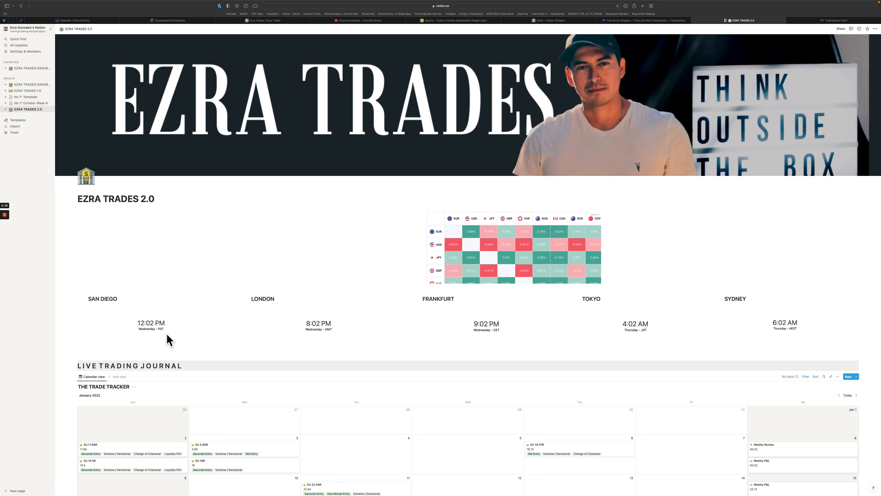
click(28, 68)
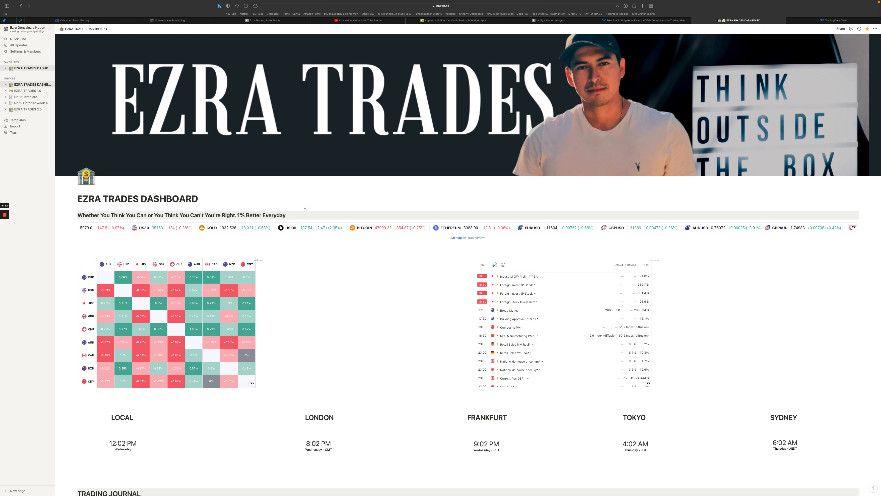
scroll(181, 210, down, 1)
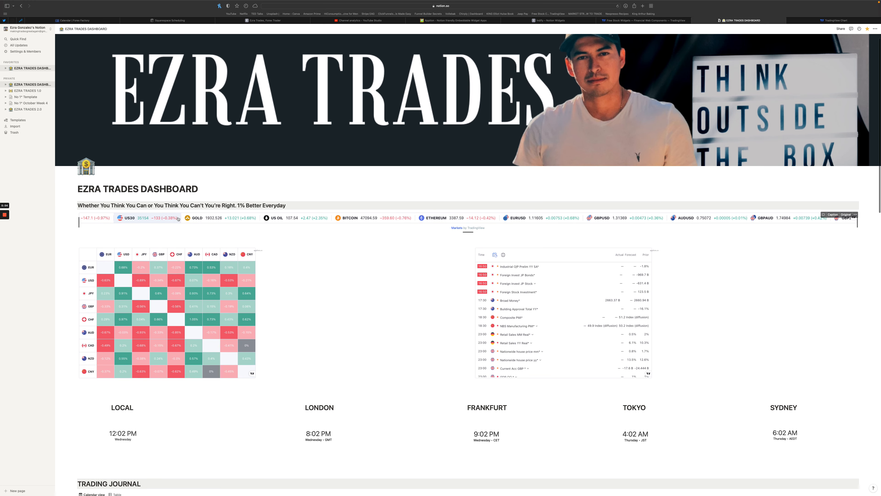
scroll(272, 229, down, 1)
scroll(273, 229, down, 1)
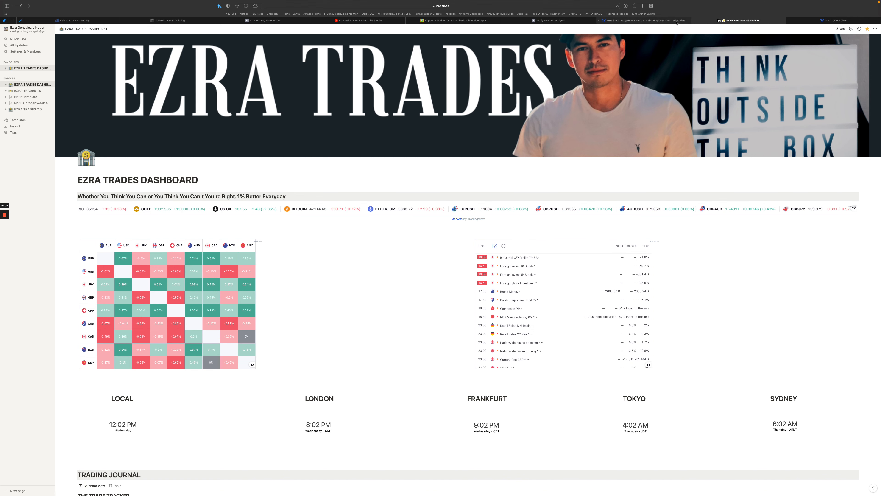
Switch to the TradingView widgets page, check its web address and browse the widgets as far as the Ticker Tape Widget
click(652, 21)
click(504, 7)
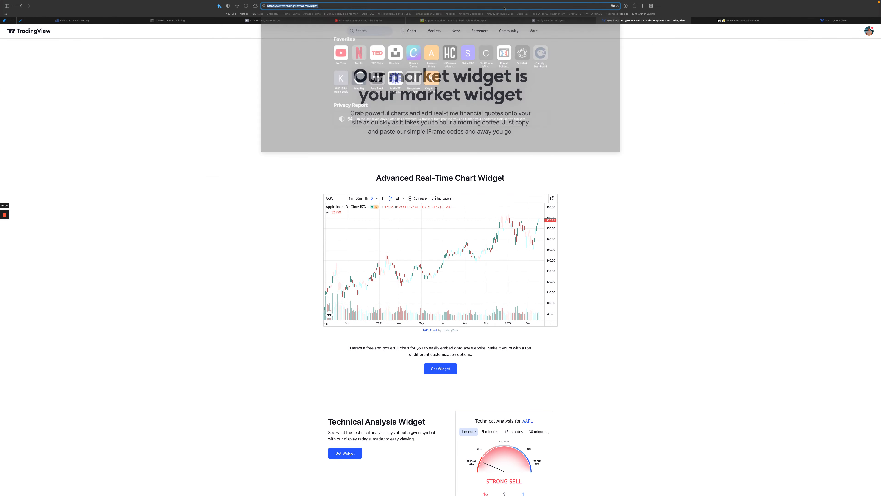
click(706, 137)
scroll(555, 166, down, 5)
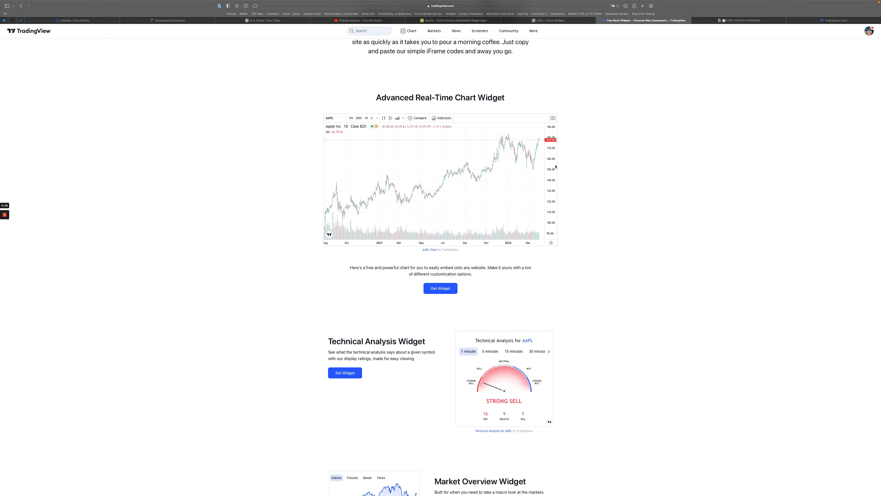
scroll(513, 311, down, 19)
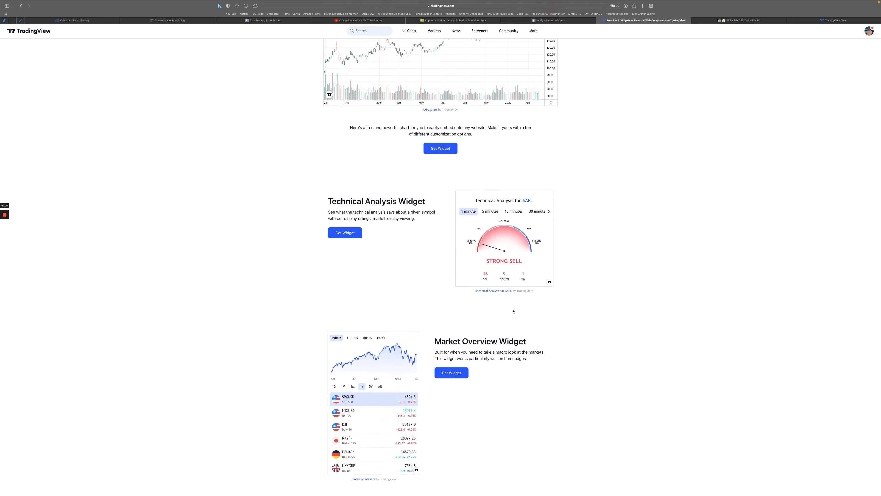
scroll(514, 311, down, 19)
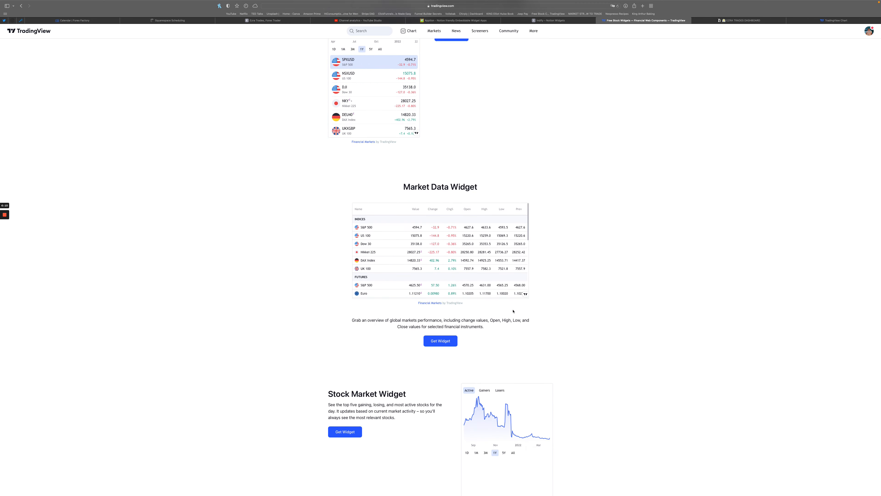
scroll(513, 311, down, 8)
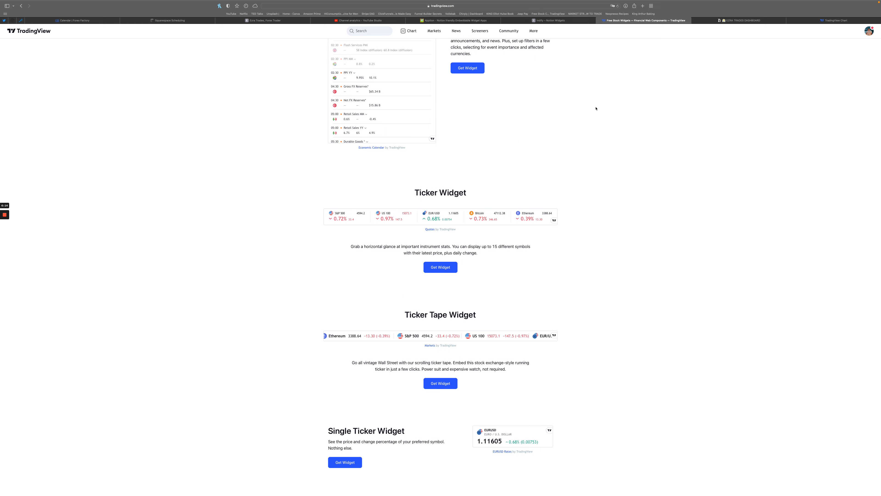
Return to the EZRA TRADES DASHBOARD, browse the economic calendar widget and turn off its high-importance filter
click(715, 22)
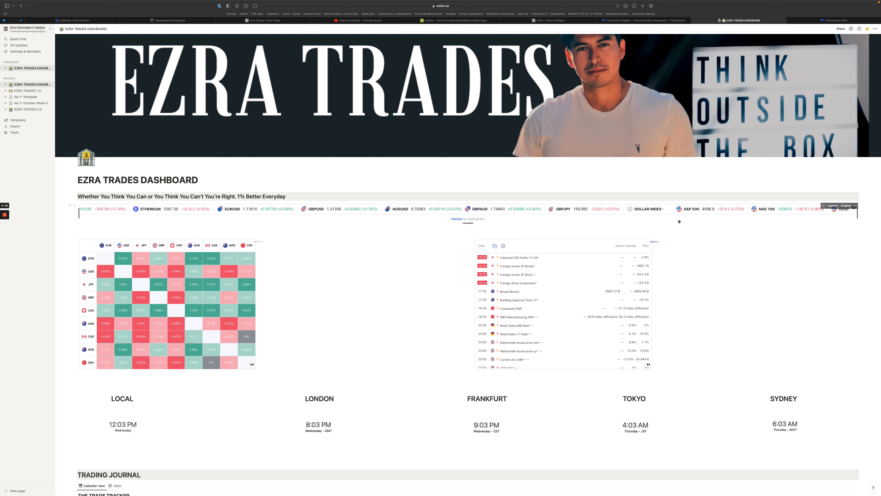
scroll(679, 222, down, 3)
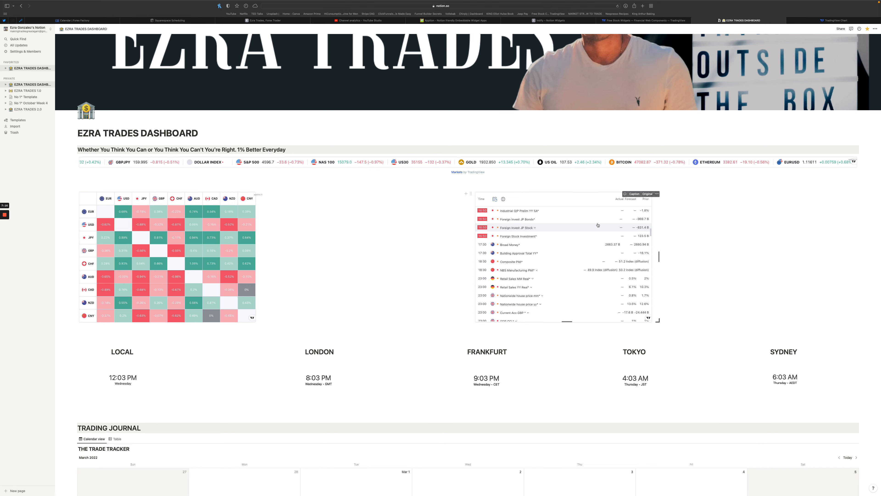
scroll(598, 225, up, 5)
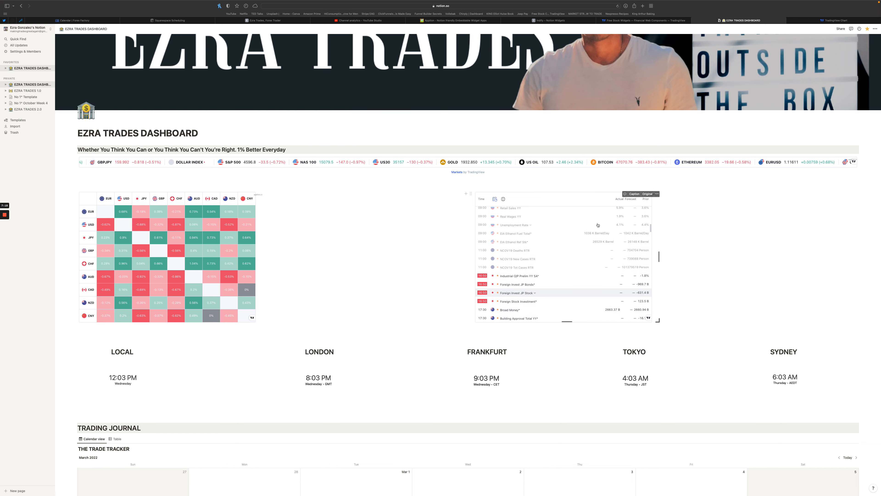
scroll(598, 225, up, 1)
scroll(597, 225, down, 3)
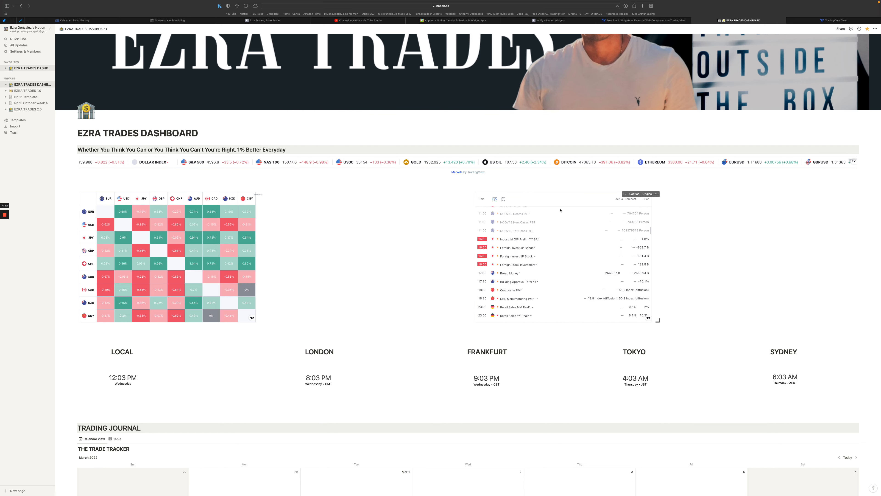
click(494, 199)
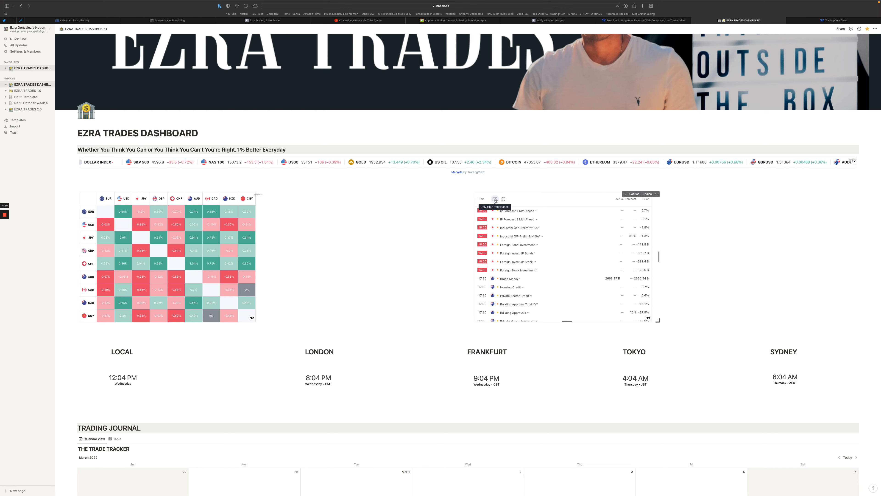
Browse the economic calendar widget's events, then clear China and Russian Federation in its country filter
scroll(497, 208, up, 3)
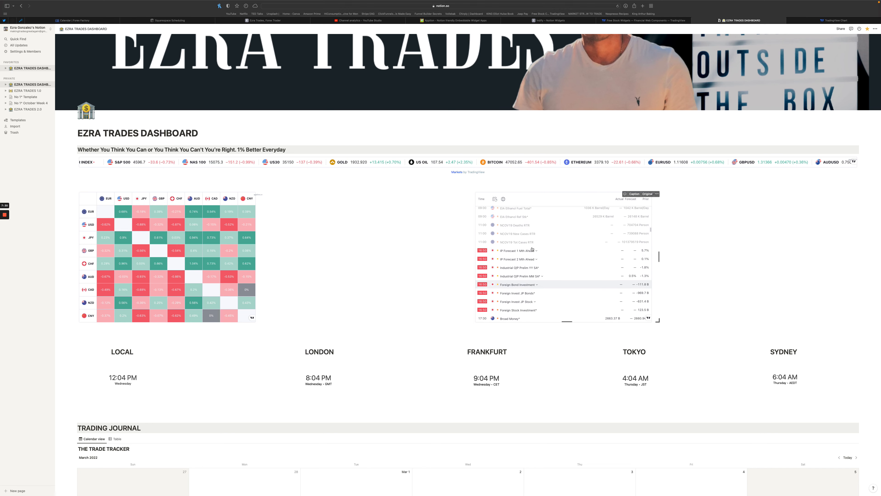
scroll(510, 222, down, 4)
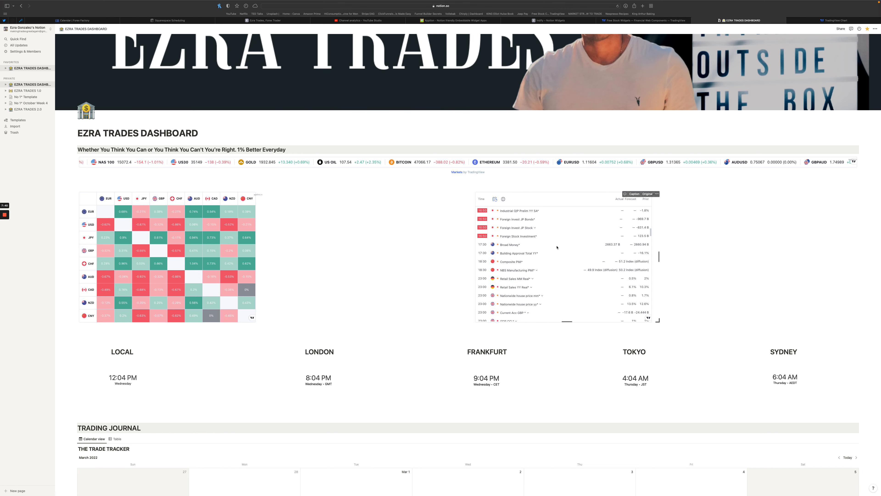
click(503, 200)
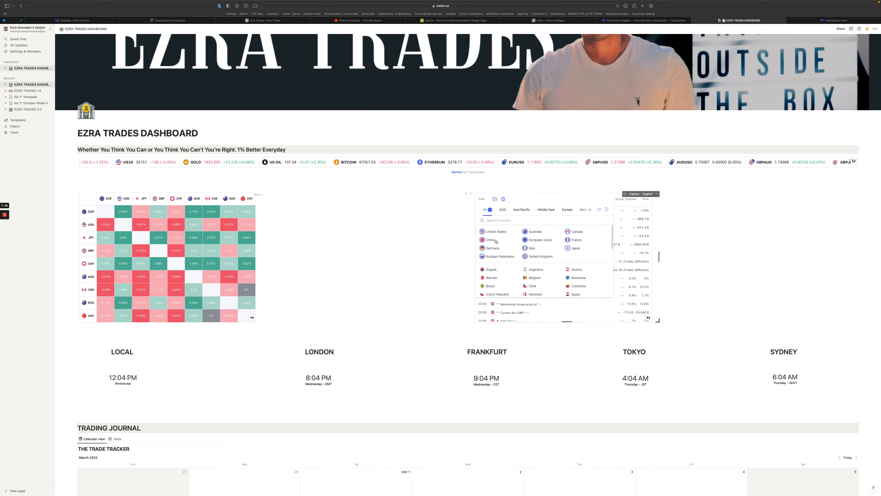
click(486, 240)
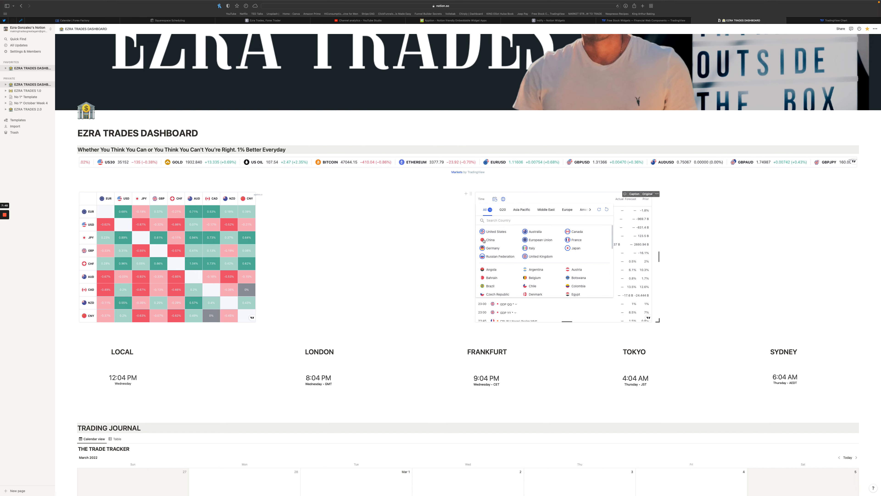
click(491, 257)
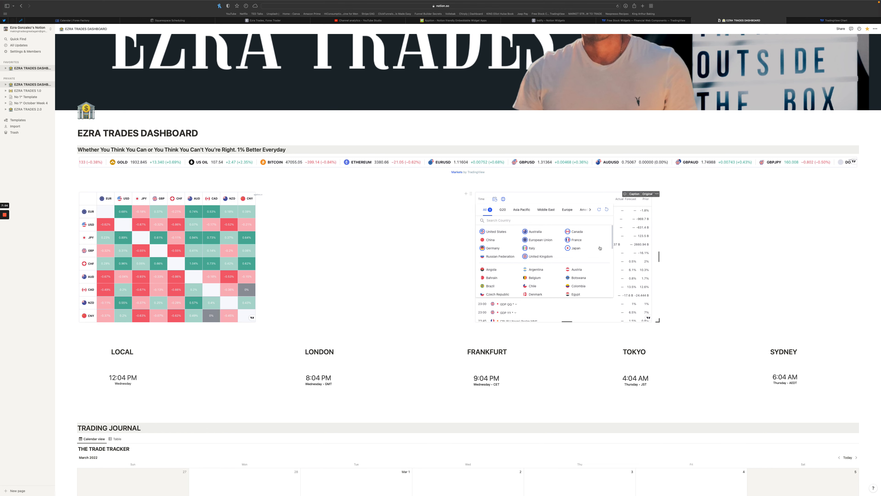
Check the Europe list in the calendar's country filter, restore the default country selection and close the filter
click(568, 210)
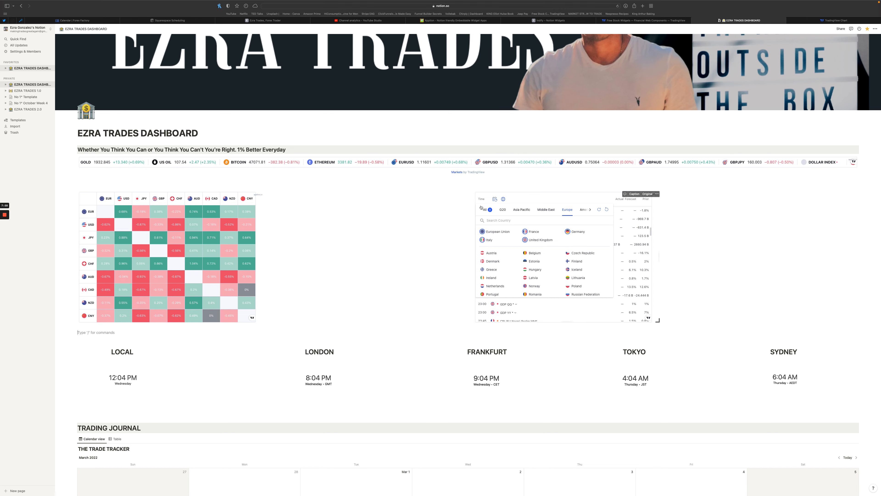
click(488, 209)
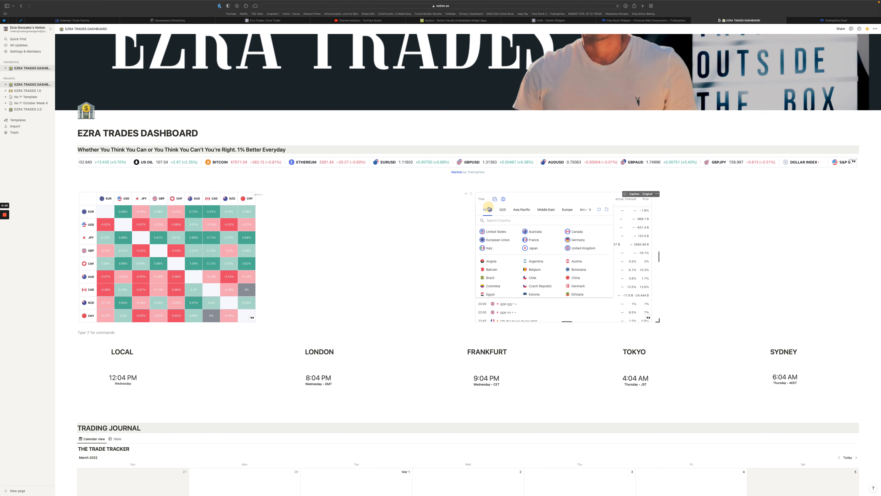
click(526, 185)
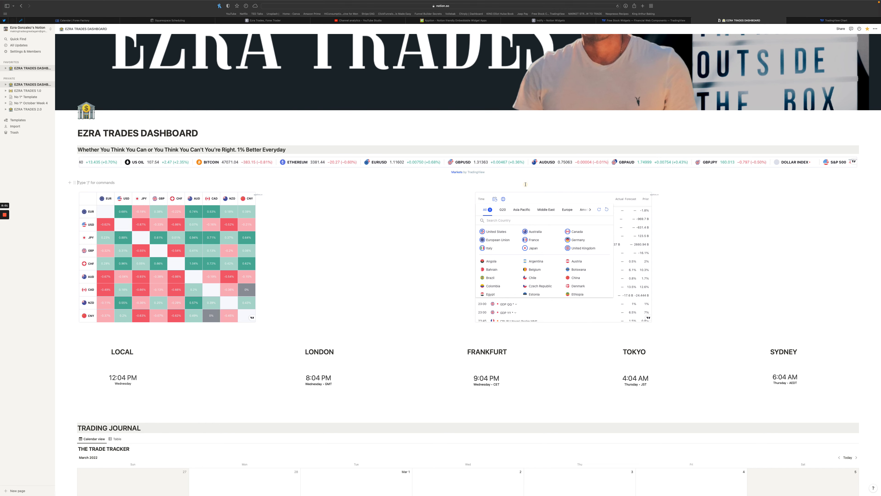
click(607, 210)
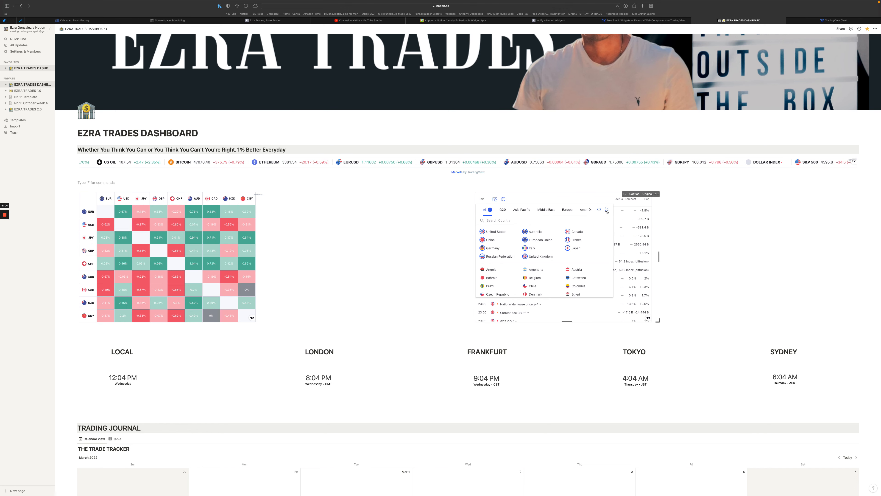
click(503, 199)
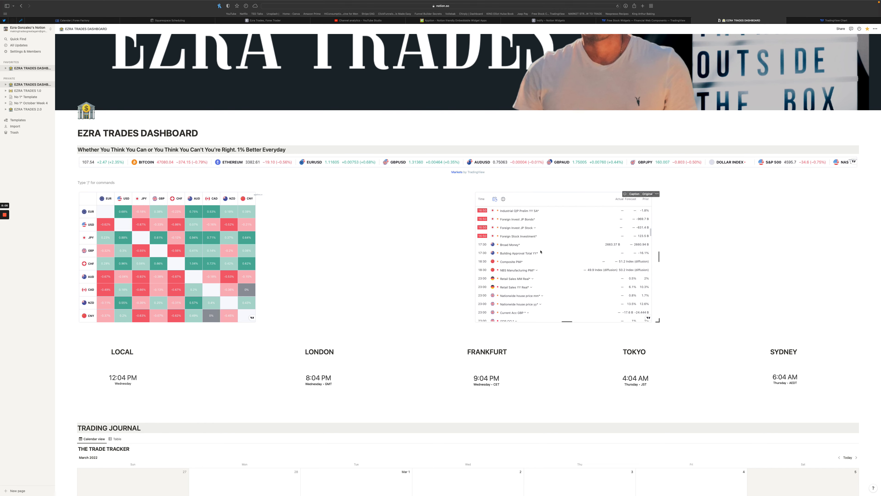
Compare the calendar widget with the Forex Factory calendar, then close the TradingView chart snapshot tab and return to the dashboard
scroll(512, 264, up, 1)
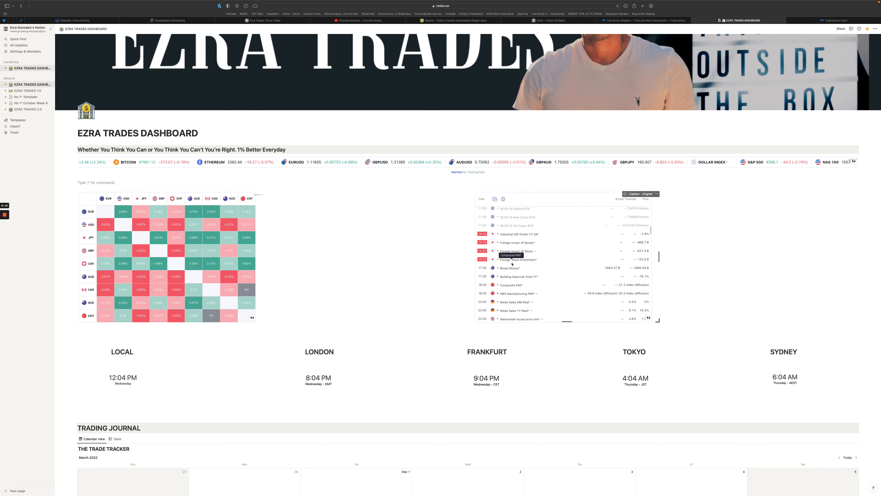
scroll(512, 264, down, 1)
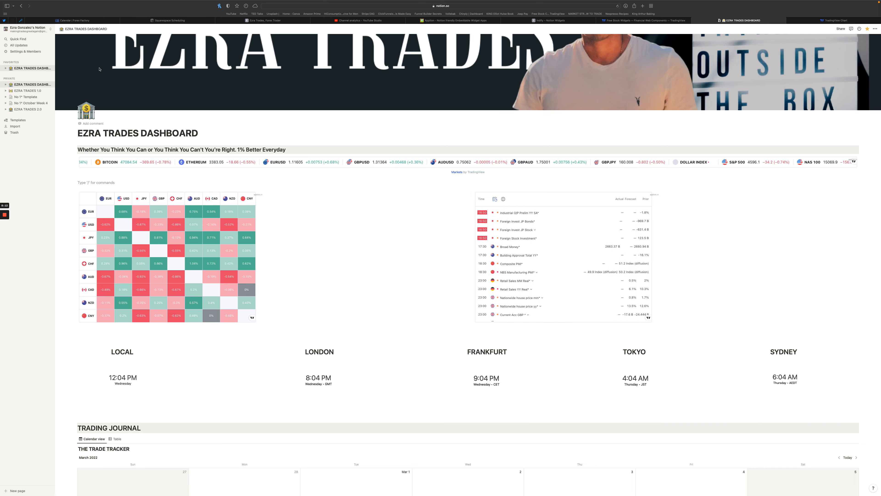
click(75, 21)
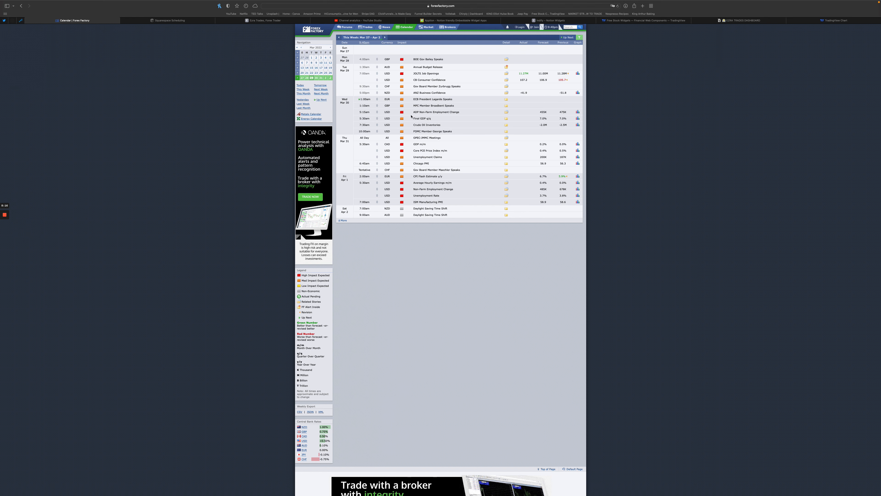
click(849, 21)
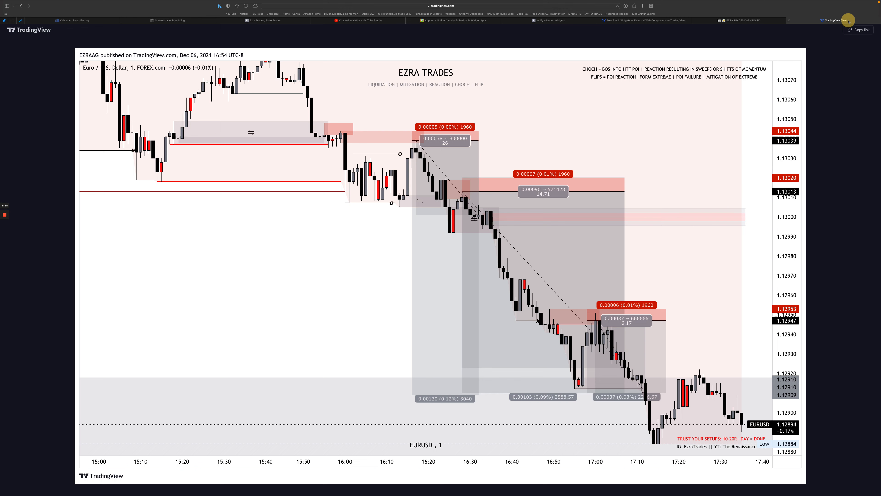
click(788, 20)
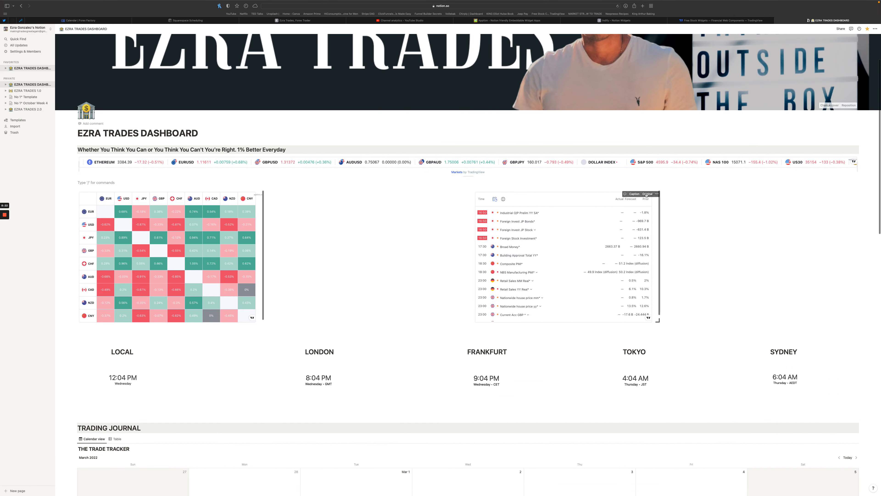
Look over the dashboard's city clocks, the March 2022 trade tracker and the market widgets
scroll(691, 265, down, 1)
scroll(692, 265, down, 5)
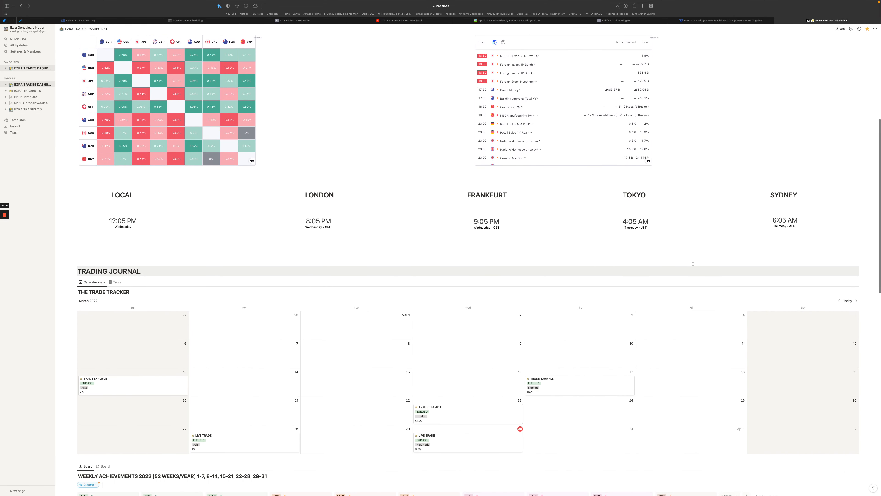
scroll(693, 264, up, 3)
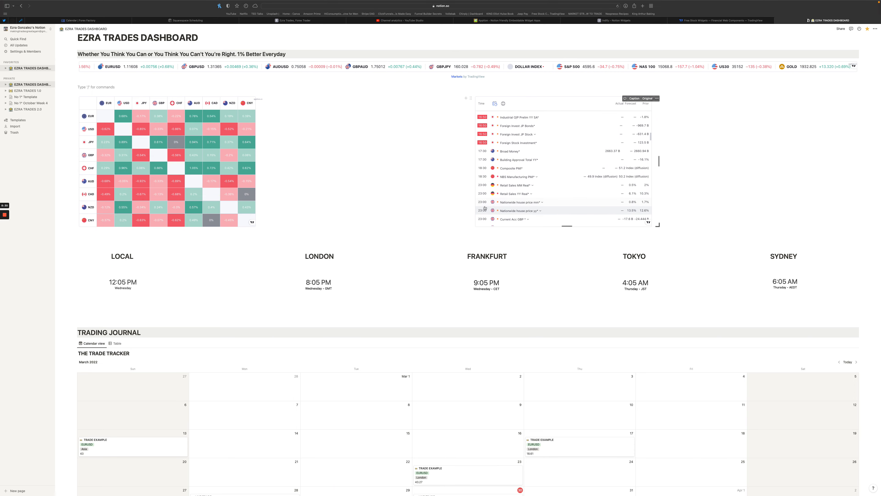
scroll(426, 224, down, 1)
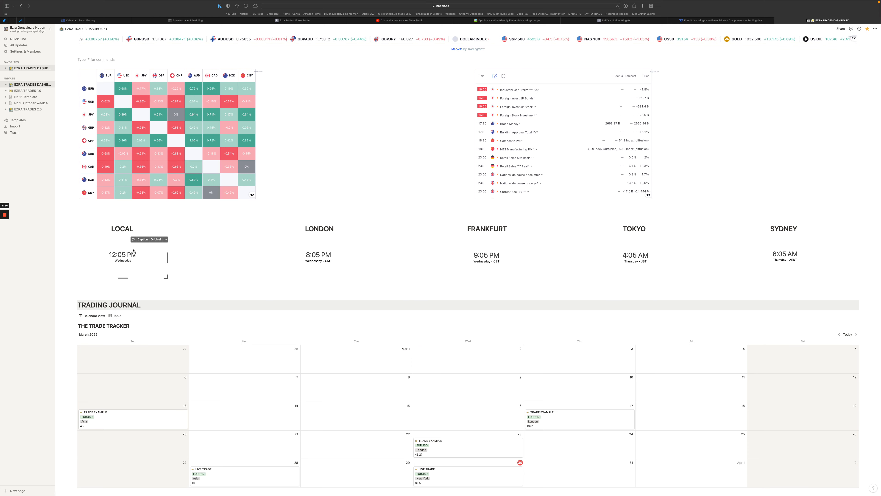
View the LOCAL clock widget's original page and close it, then check the Indify widgets page and return to the dashboard
click(155, 239)
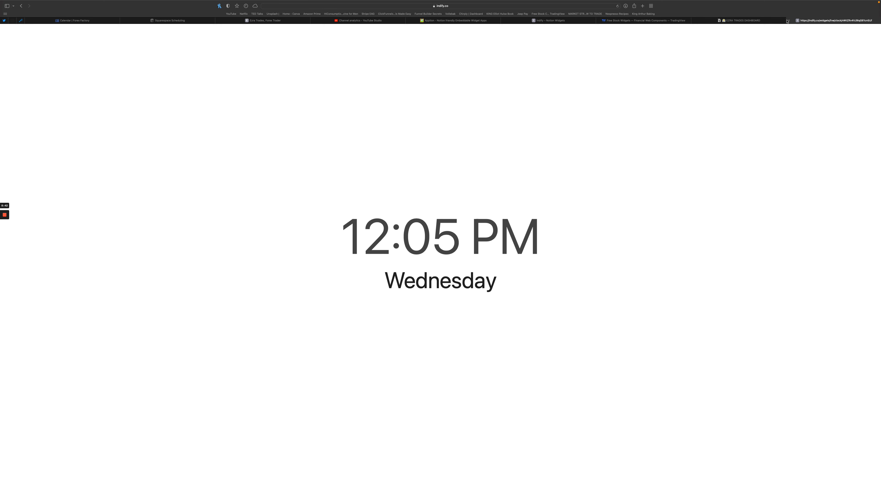
click(788, 20)
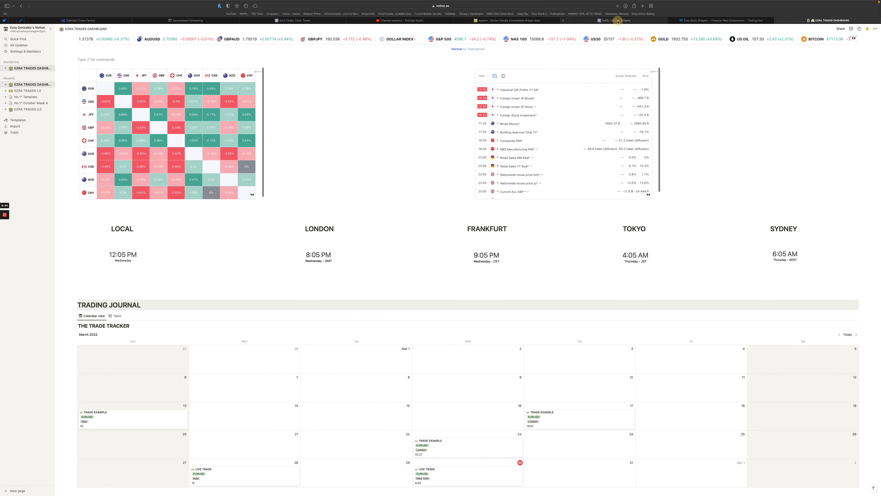
click(619, 21)
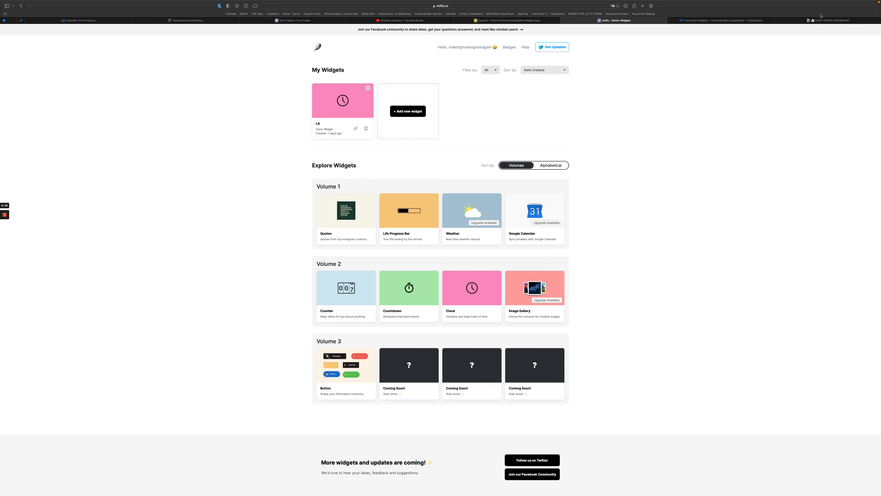
click(824, 21)
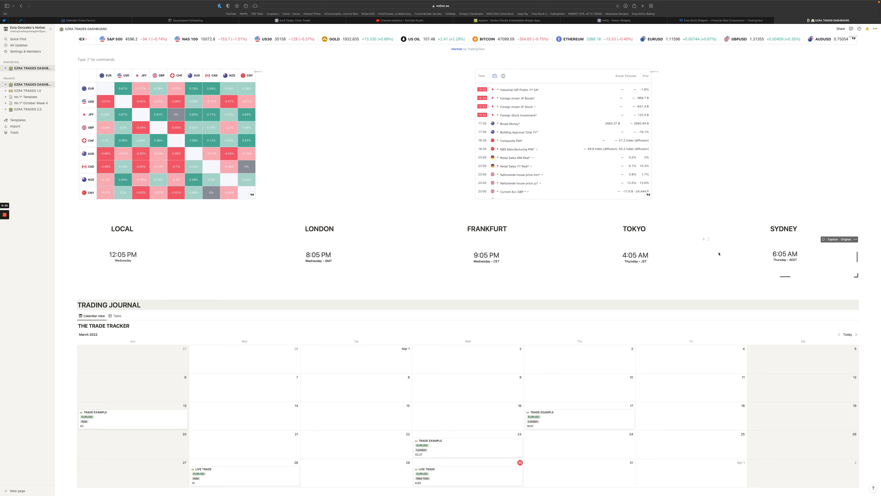
Examine the trade tracker calendar and the WEEKLY ACHIEVEMENTS 2022 board on the dashboard
scroll(718, 254, down, 3)
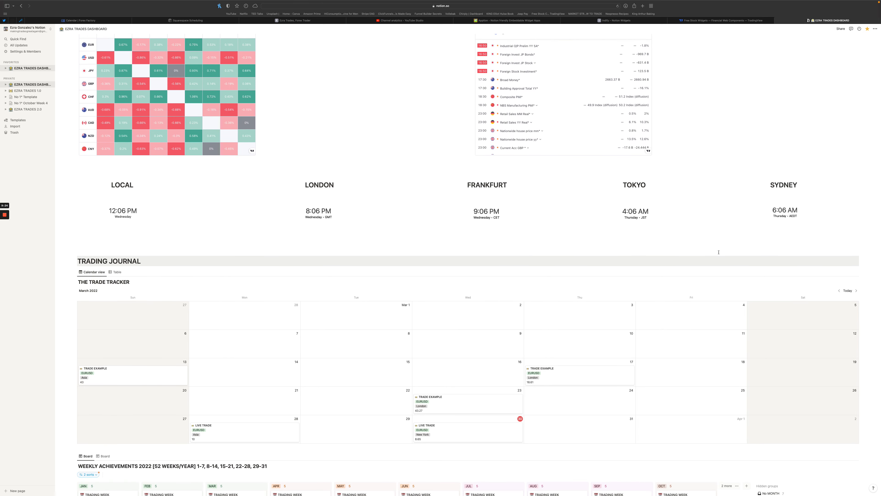
scroll(719, 252, down, 2)
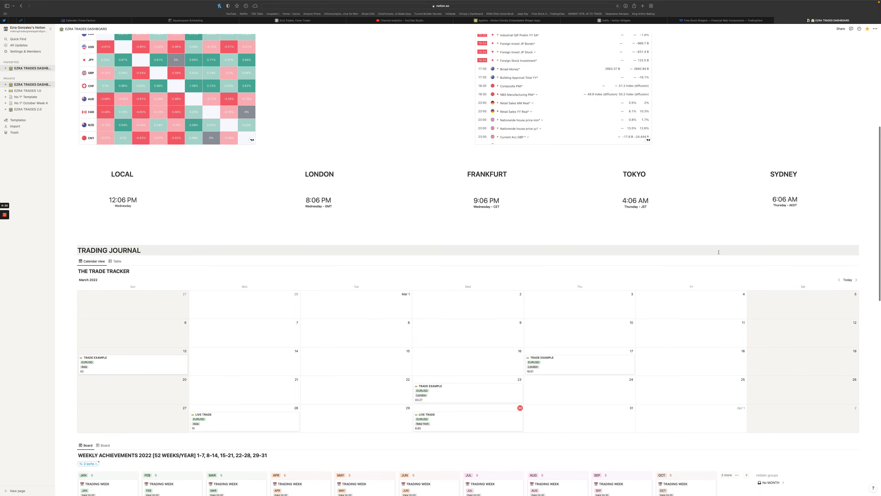
scroll(719, 252, down, 5)
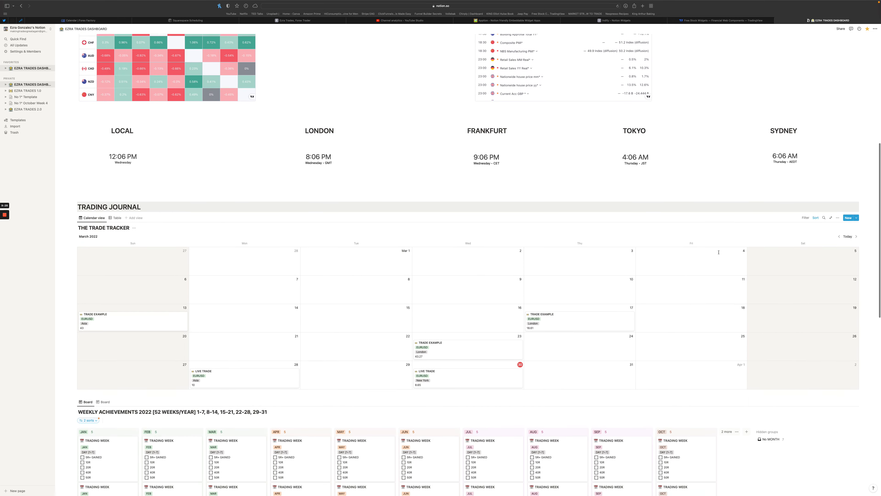
scroll(719, 252, down, 2)
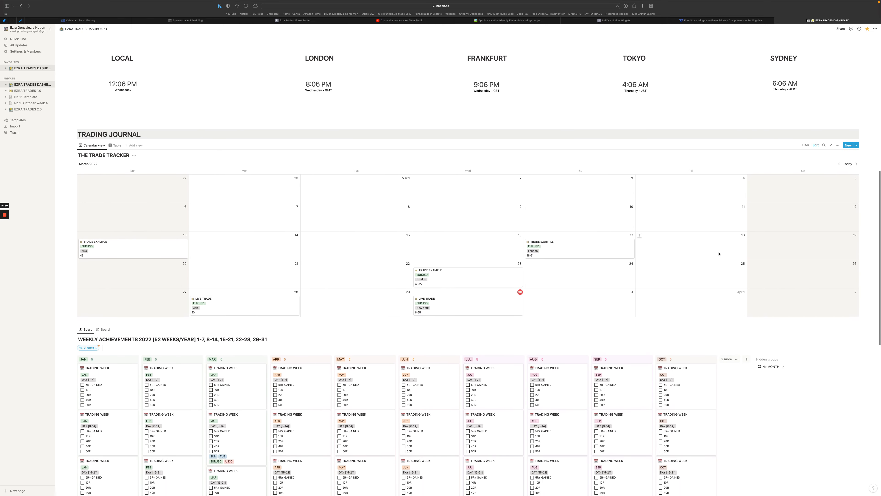
scroll(718, 254, down, 3)
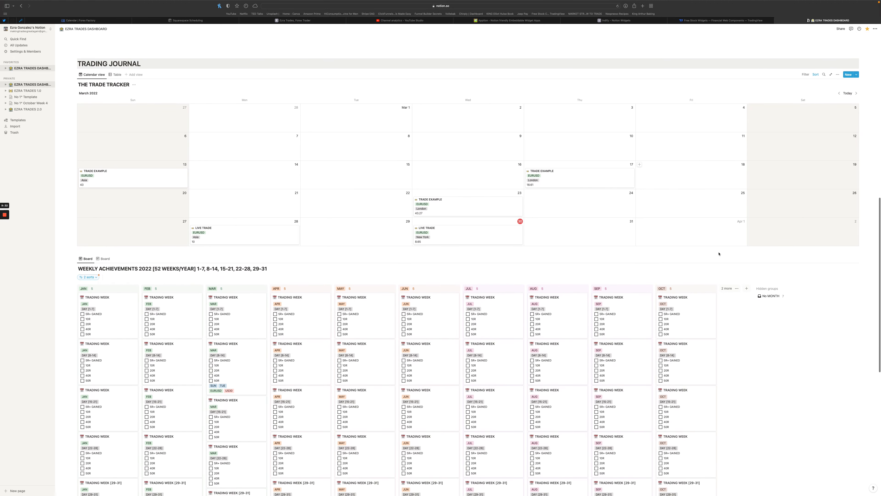
scroll(719, 252, down, 3)
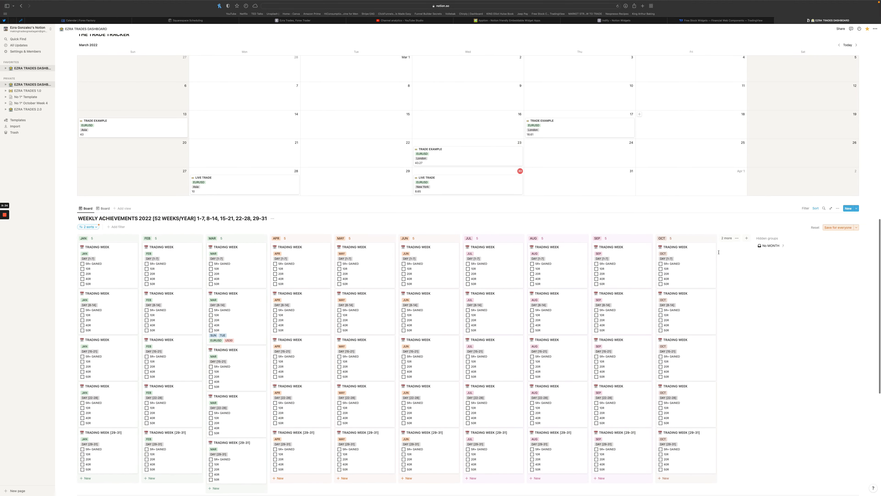
scroll(718, 252, up, 6)
scroll(718, 252, up, 1)
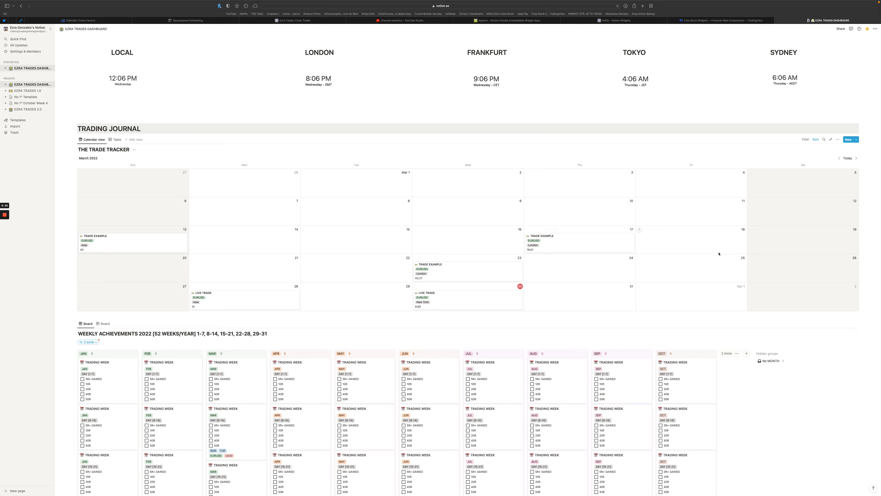
scroll(718, 253, up, 1)
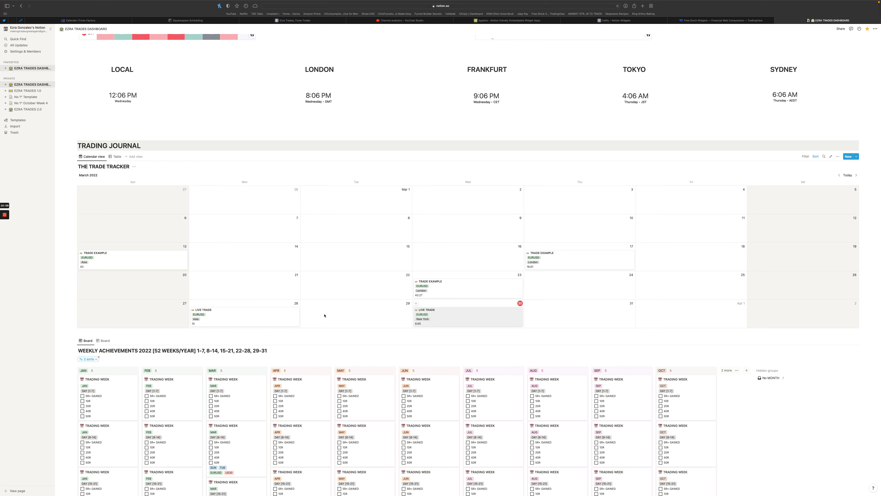
scroll(344, 325, down, 1)
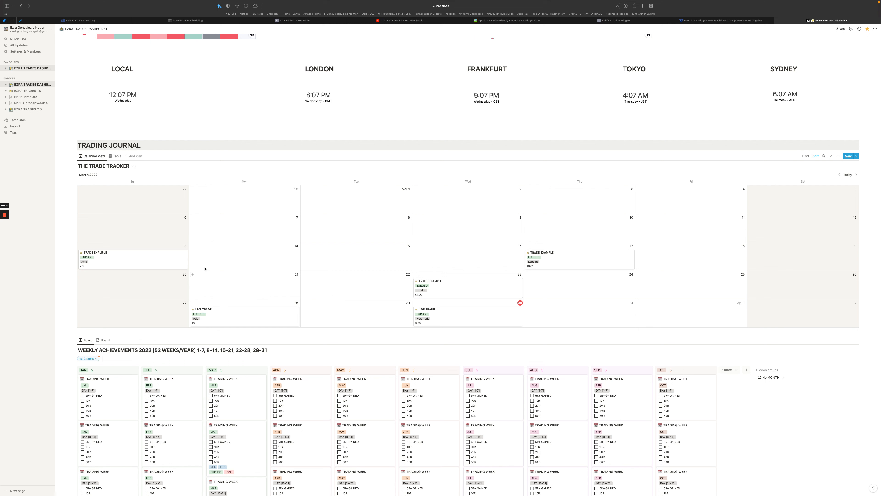
Open the March 13 TRADE EXAMPLE entry, then switch to TradingView and examine the annotated 4-hour EURUSD chart
click(176, 265)
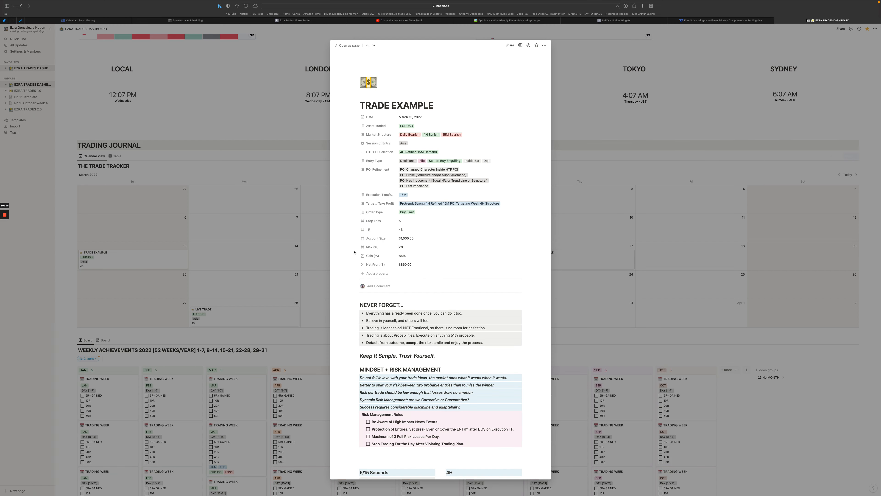
key(ctrl+Up)
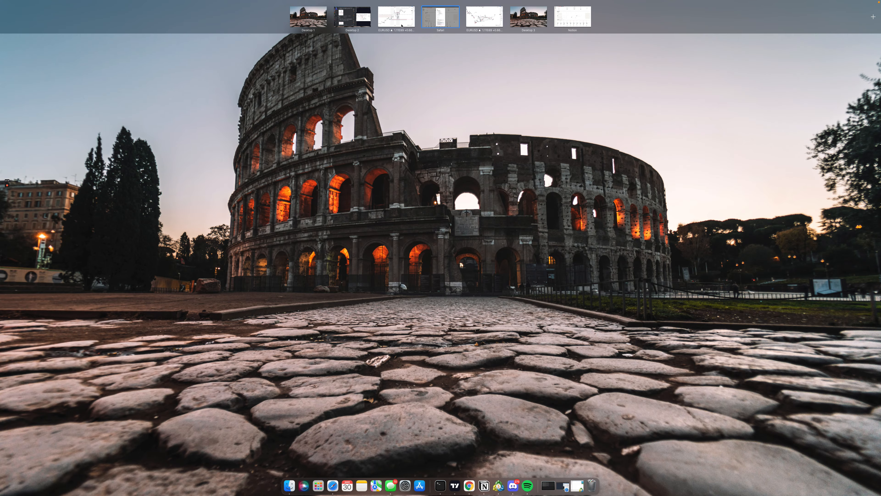
click(480, 27)
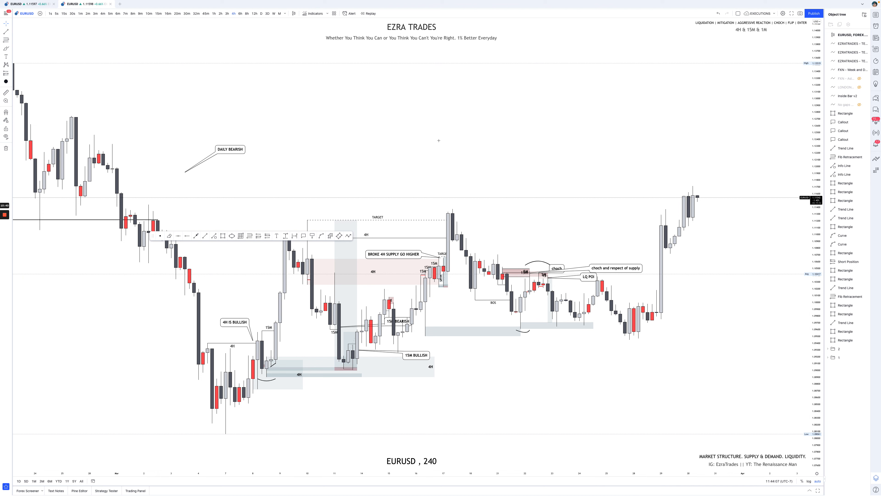
scroll(373, 139, up, 5)
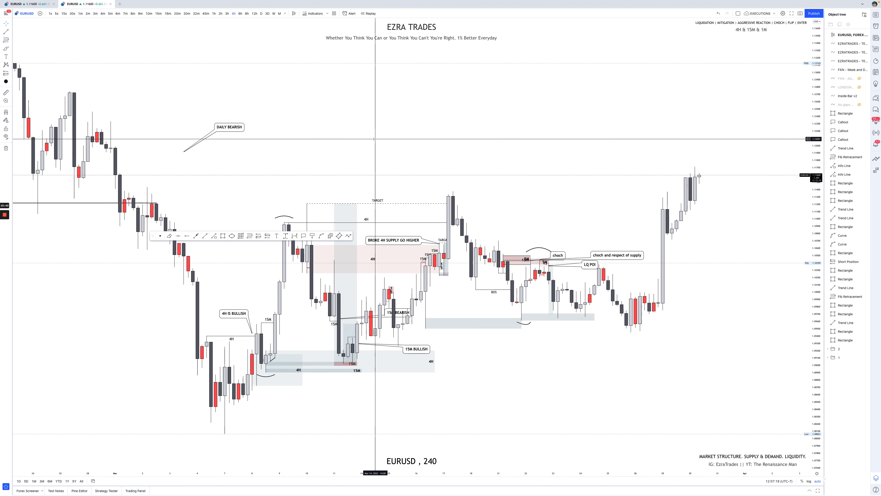
Examine the annotated March trade area on the 4-hour EURUSD chart, then switch back to the trade entry in Notion
scroll(308, 117, up, 5)
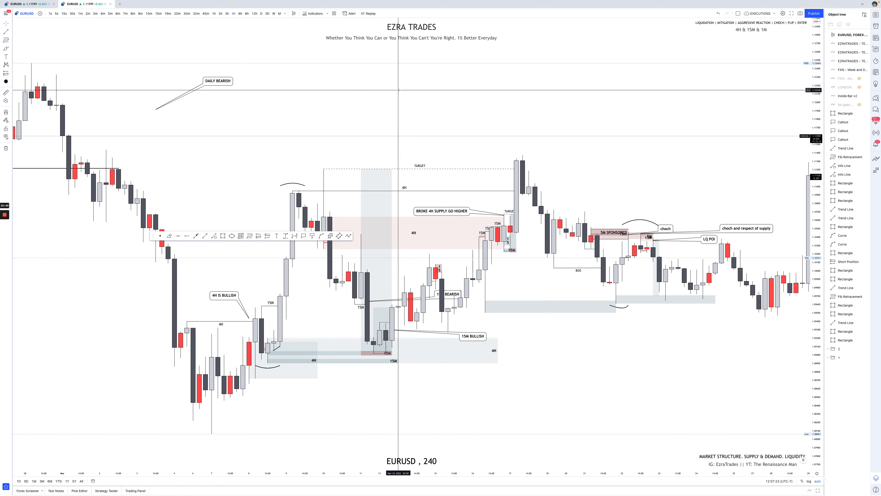
scroll(399, 90, left, 3)
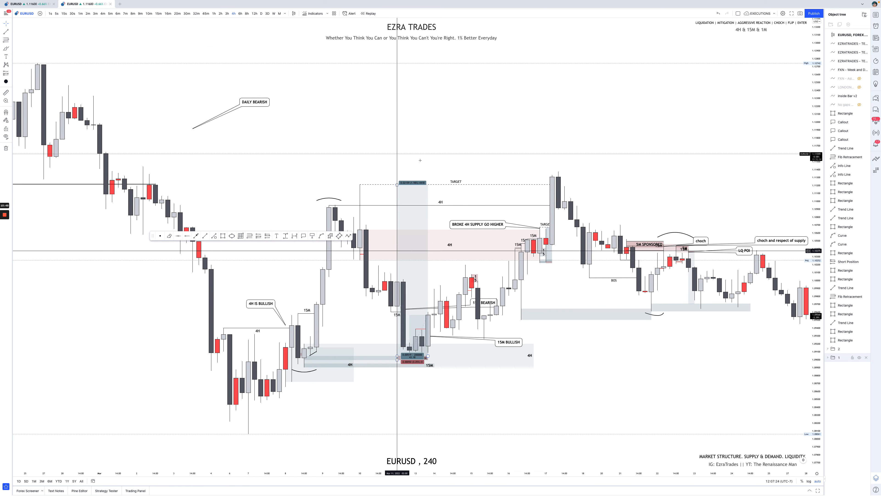
key(ctrl+Left)
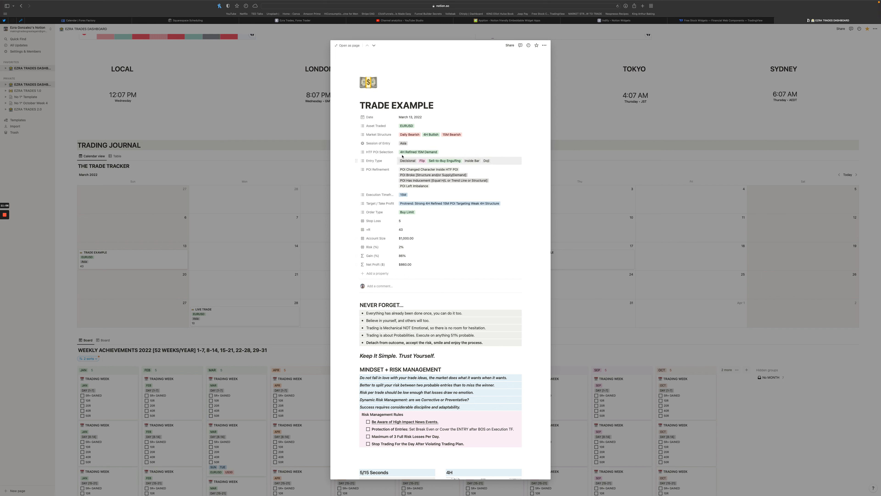
Review the Asset Traded options of the TRADE EXAMPLE entry, trying the text GBPAUD and clearing it again
click(423, 127)
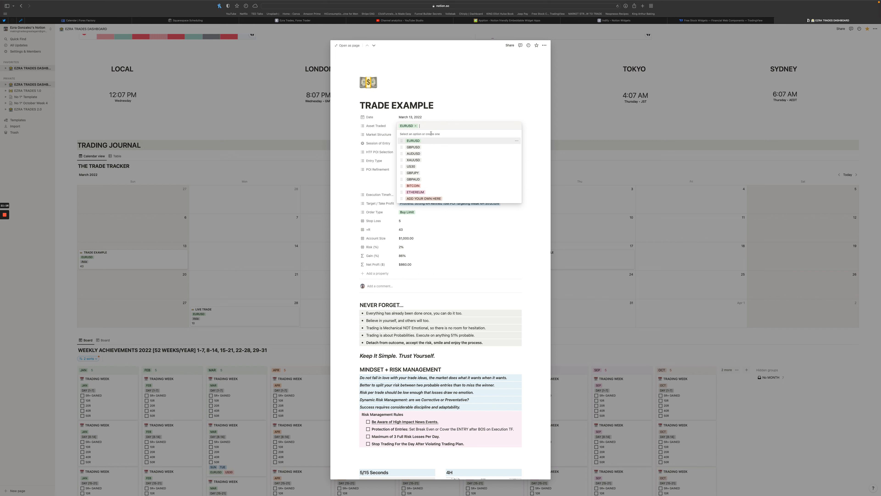
text(GBPAUD)
key(BackSpace)
key(BackSpace)
key(BackSpace)
key(BackSpace)
key(BackSpace)
key(BackSpace)
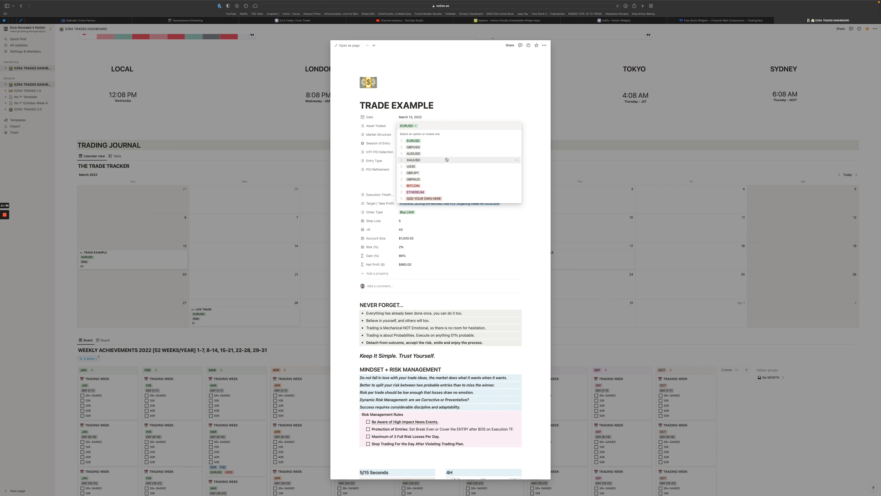
click(461, 119)
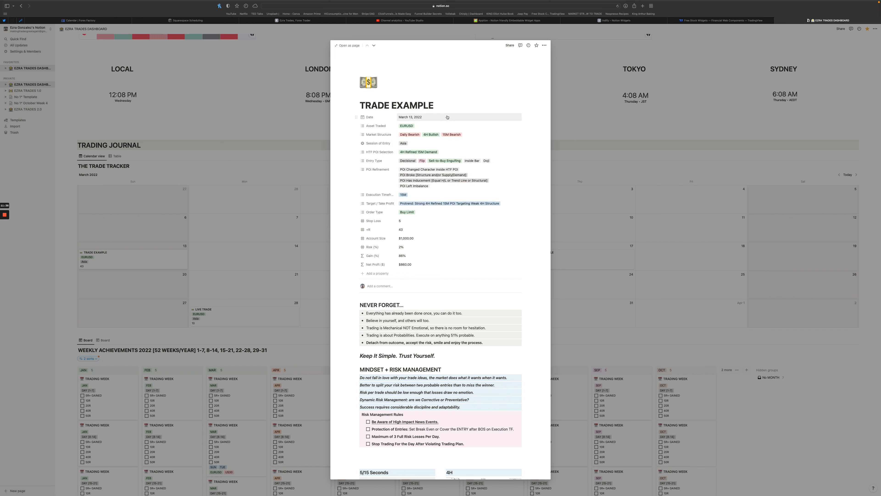
Display the Market Structure options of the TRADE EXAMPLE entry
click(471, 135)
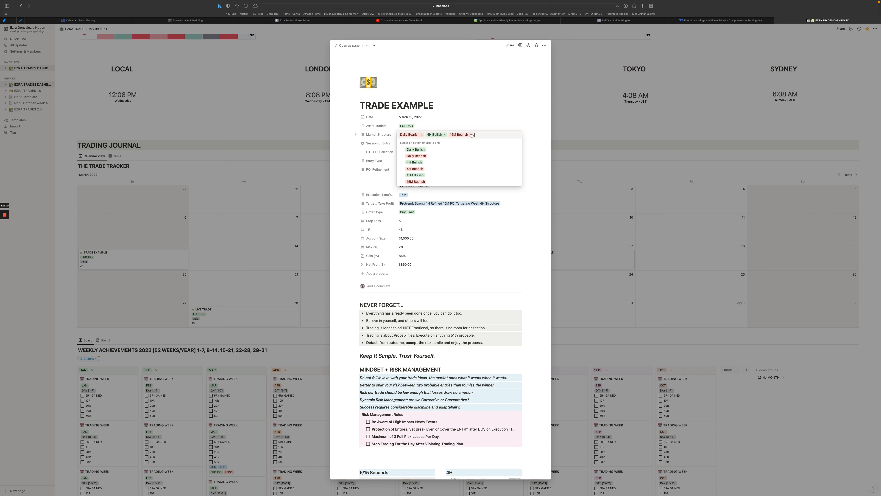
click(476, 122)
click(480, 134)
Switch to TradingView and examine the EURUSD price structure on the daily timeframe up to the annotated March trade
key(super+Tab)
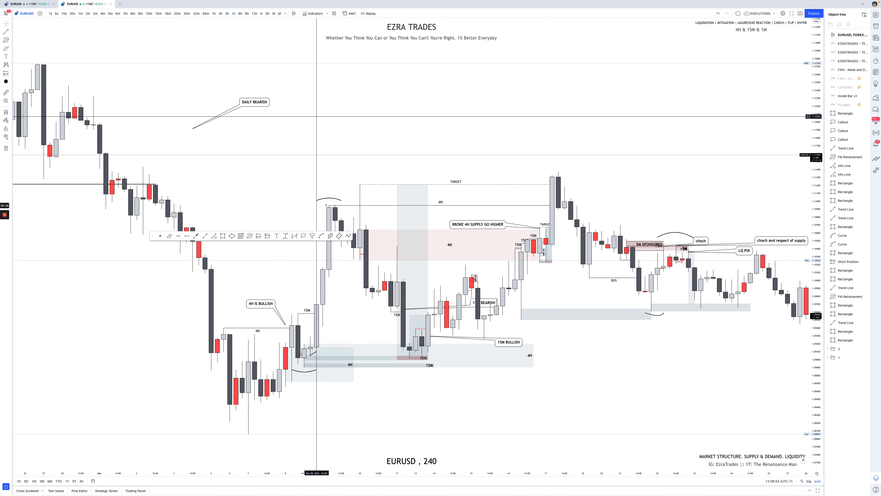
click(262, 14)
scroll(445, 153, right, 7)
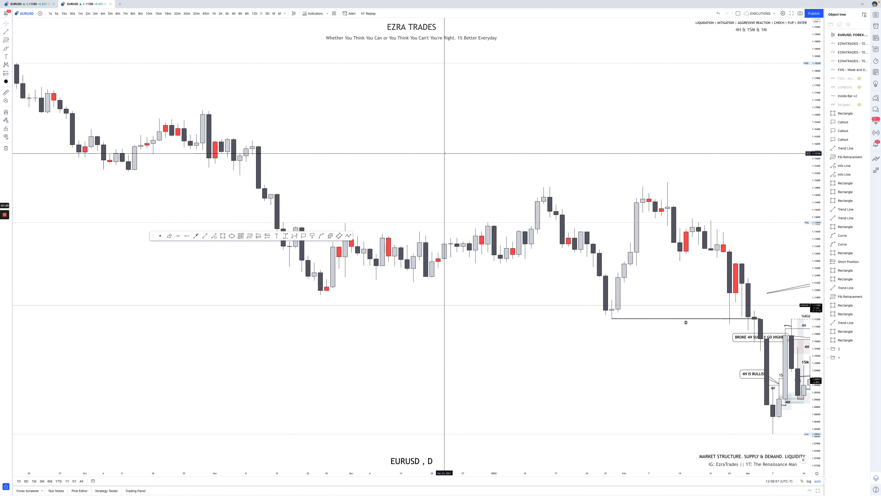
scroll(444, 154, right, 6)
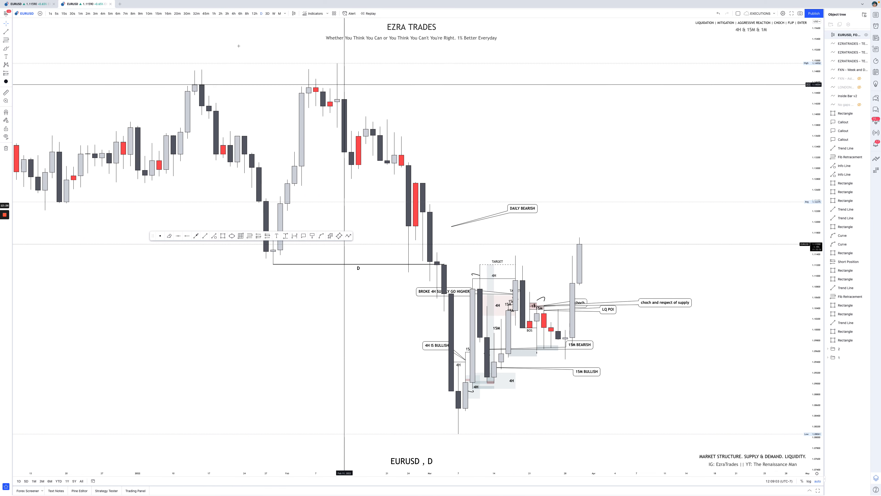
Show EURUSD on the 4-hour timeframe and examine the structure around the 4H IS BULLISH callout
click(233, 13)
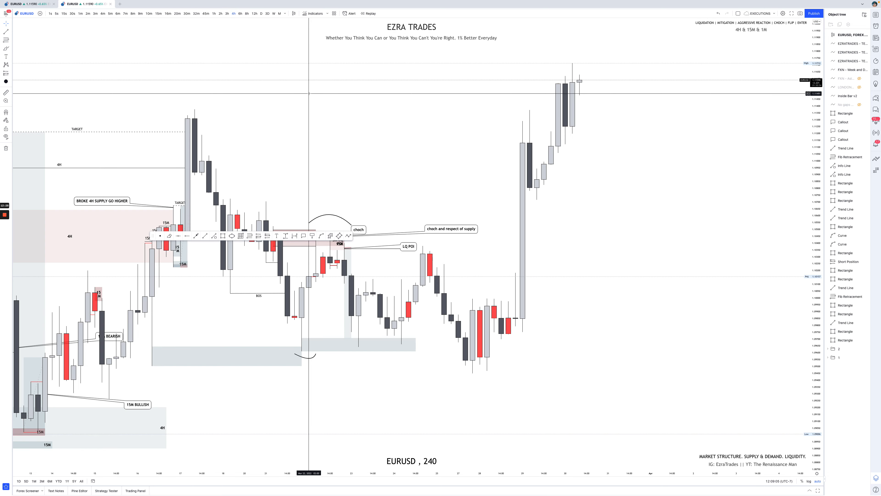
scroll(309, 93, left, 10)
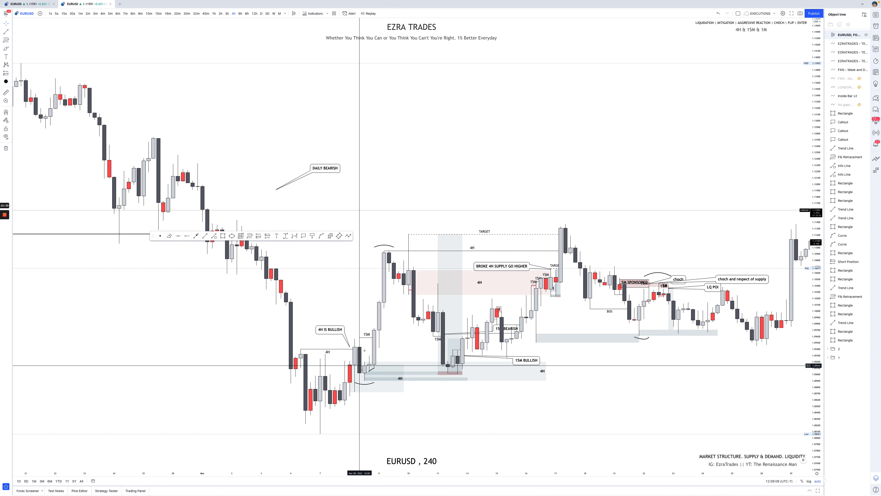
scroll(372, 298, down, 5)
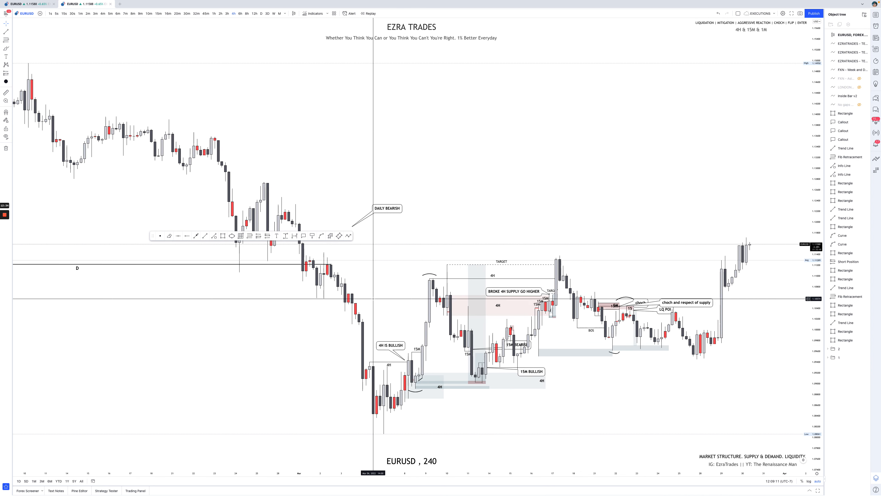
scroll(373, 298, down, 2)
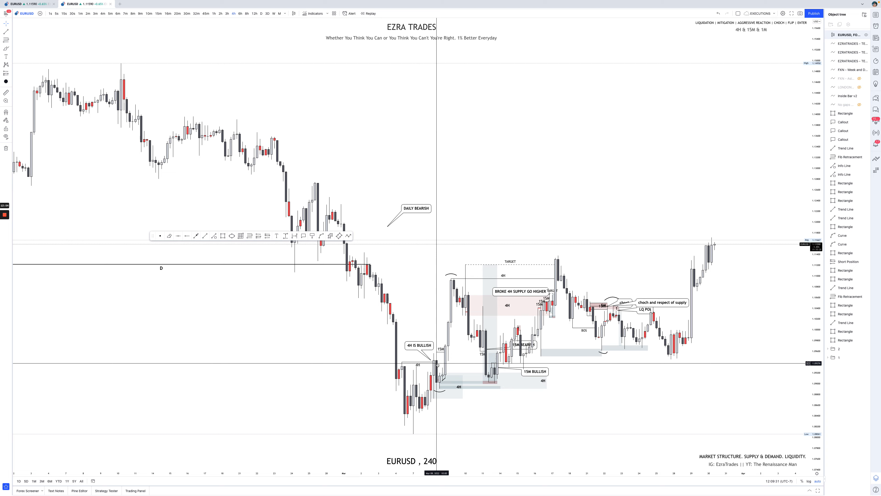
Check the Market Structure tags in Notion, then return to TradingView and examine the 15M BEARISH area on the 4-hour chart
key(ctrl+Left)
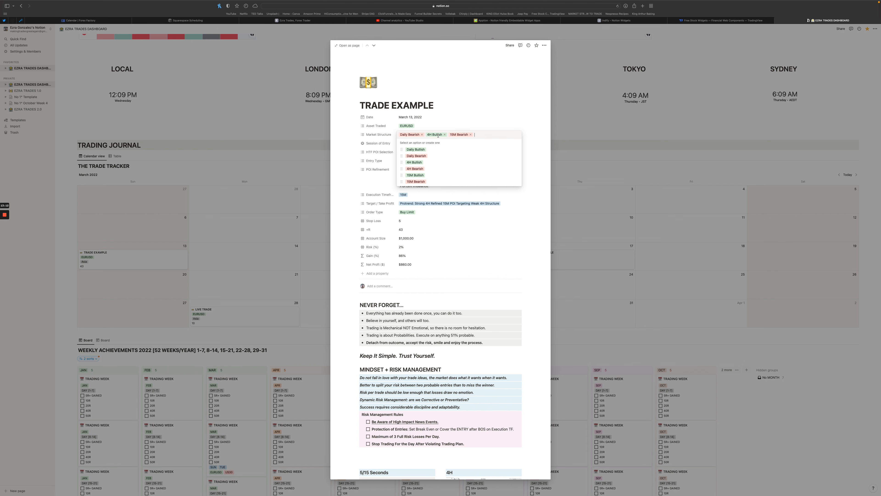
key(ctrl+Right)
scroll(470, 237, up, 2)
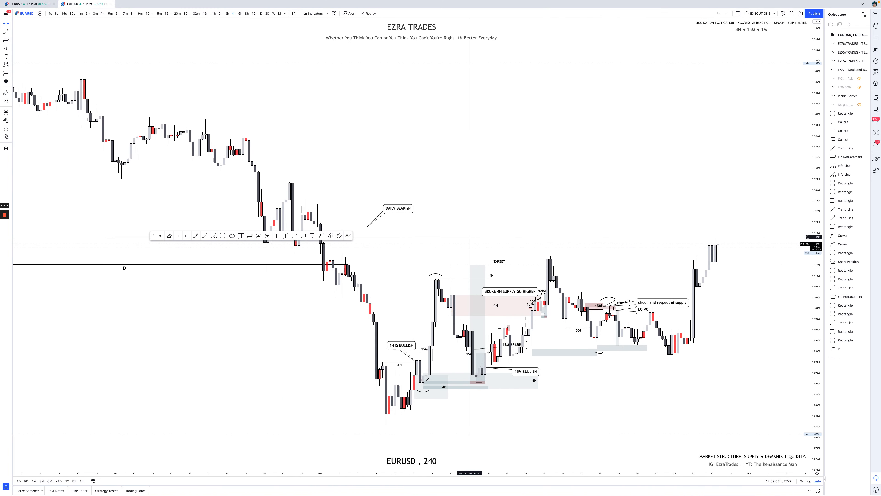
scroll(470, 237, up, 2)
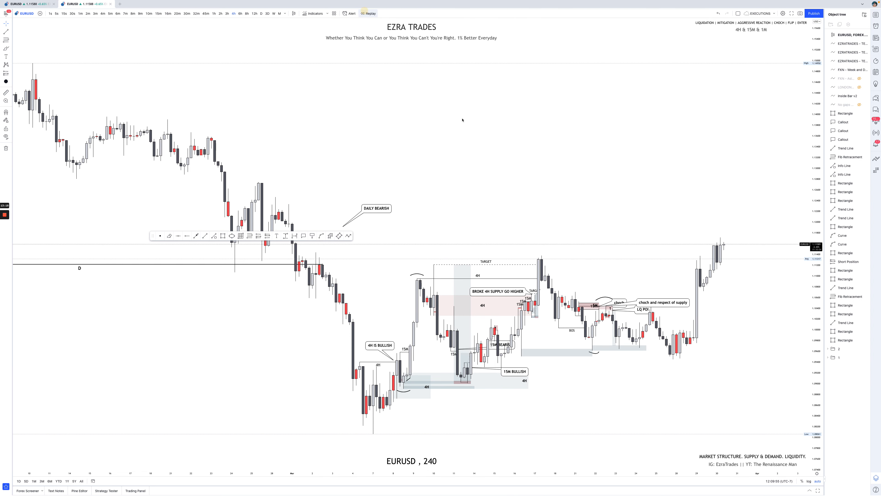
Start a bar replay from mid-March on the EURUSD chart and examine the trade area on the 15-minute timeframe
click(496, 213)
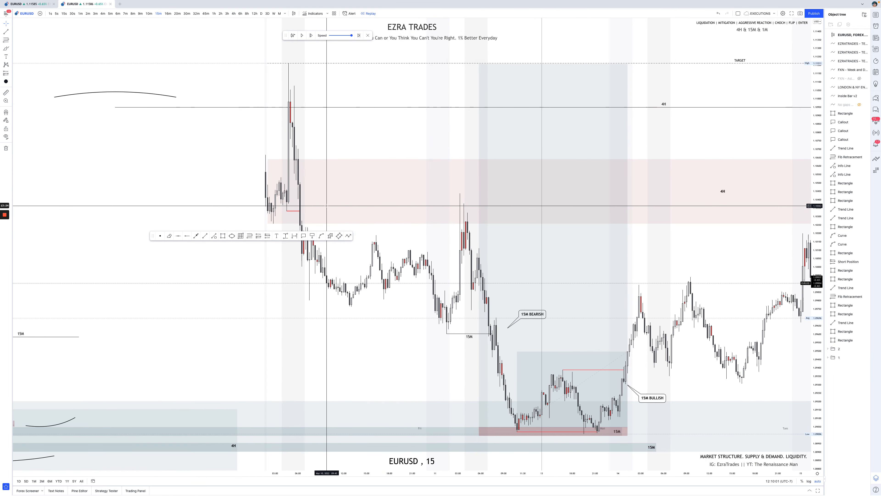
click(508, 304)
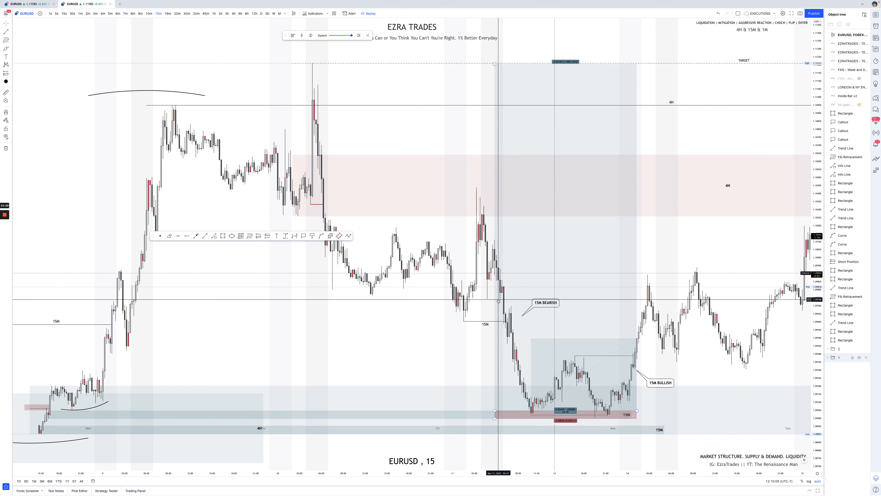
scroll(498, 300, down, 3)
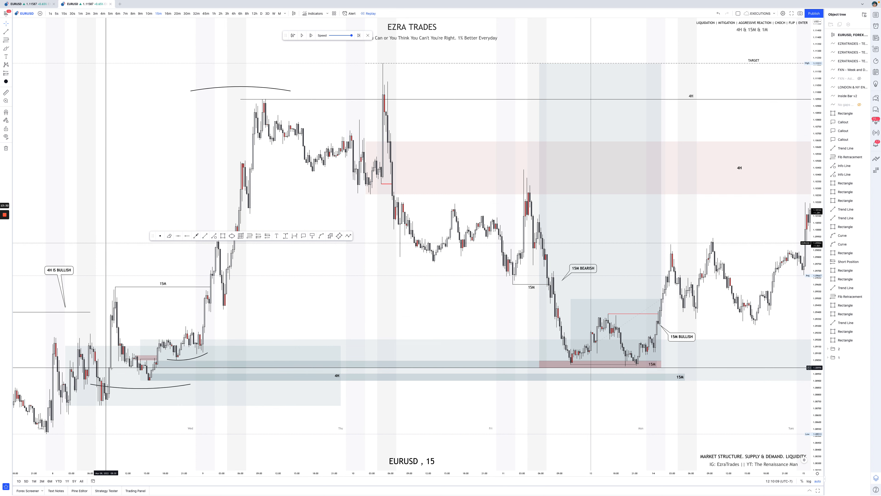
Return the replayed chart to the 4-hour timeframe and examine the move from the DAILY BEARISH callout to the trade
click(233, 13)
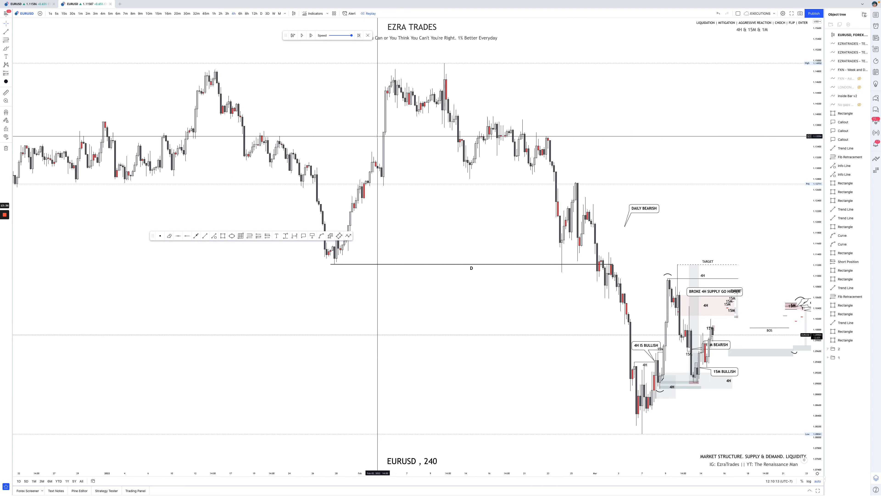
scroll(378, 137, up, 2)
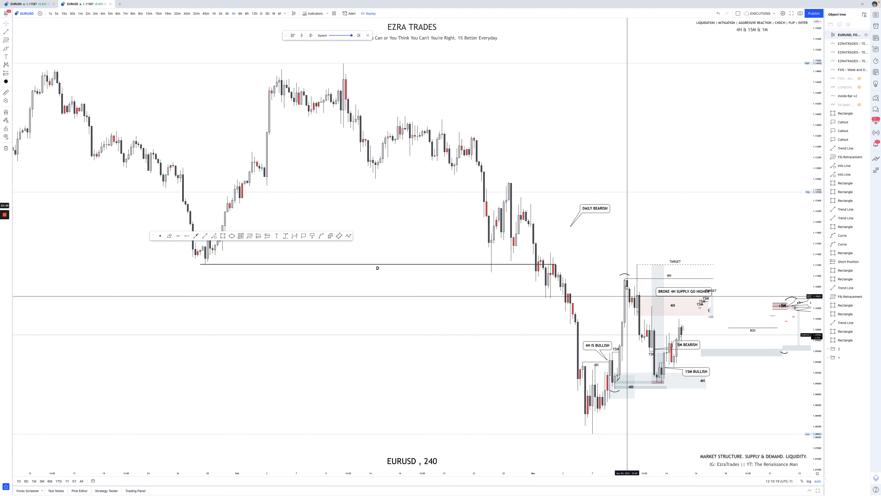
scroll(626, 281, up, 2)
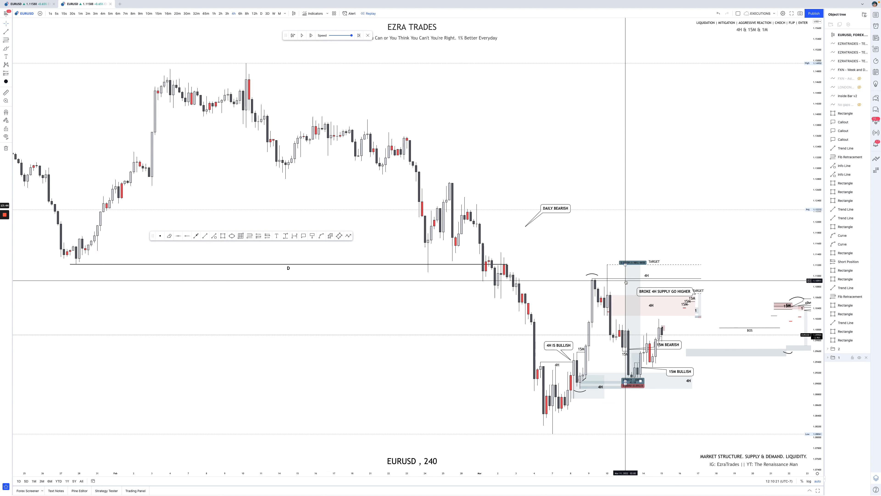
scroll(625, 282, up, 1)
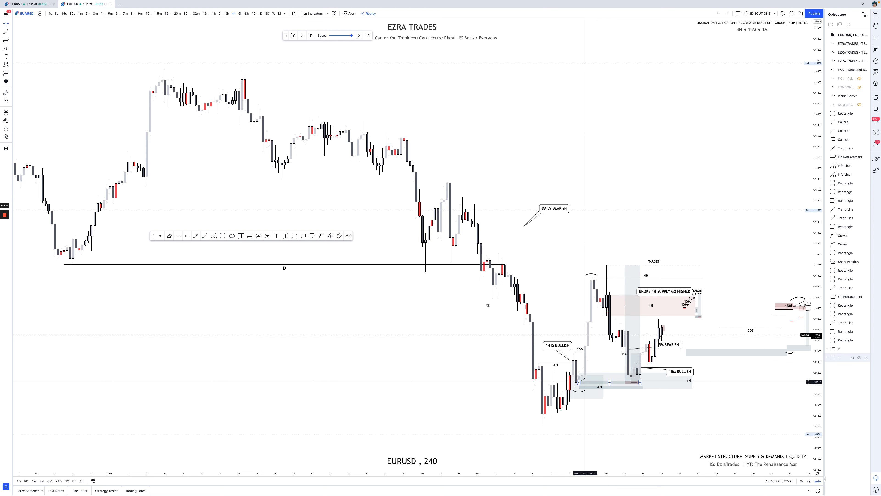
View the trade on the 15-minute timeframe, then switch to Notion and close the Market Structure options
click(157, 13)
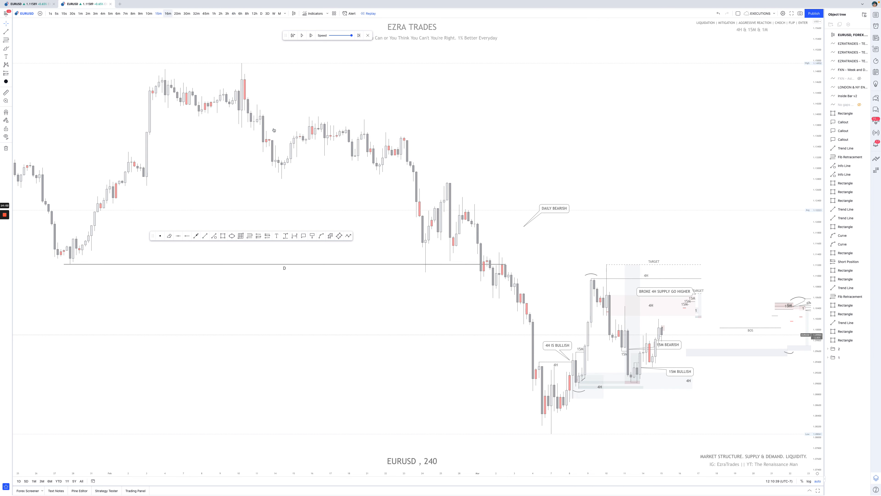
scroll(276, 137, down, 5)
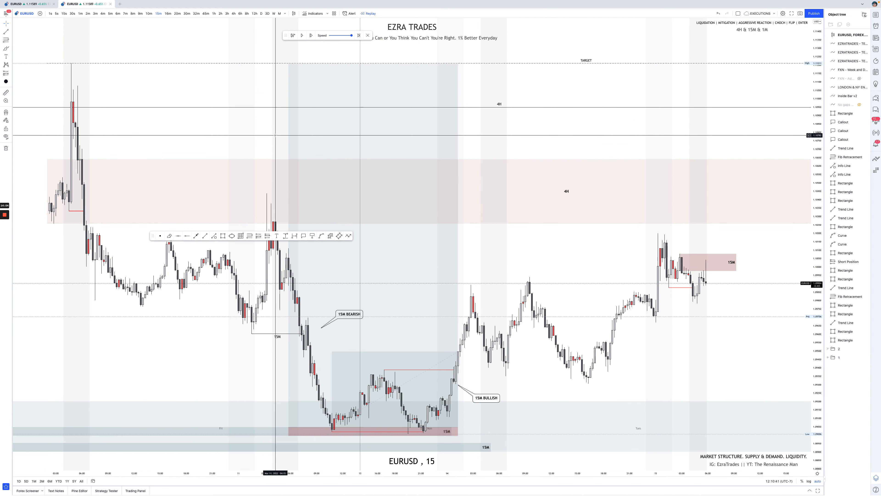
key(super+Tab)
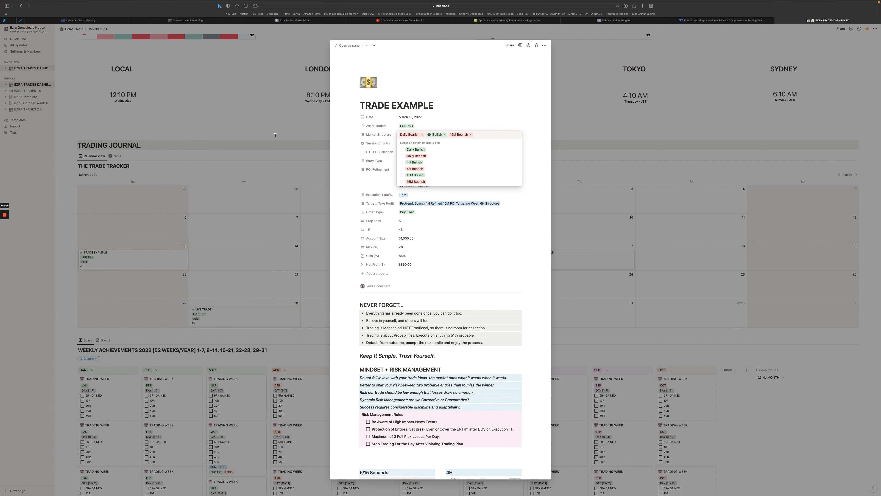
click(503, 123)
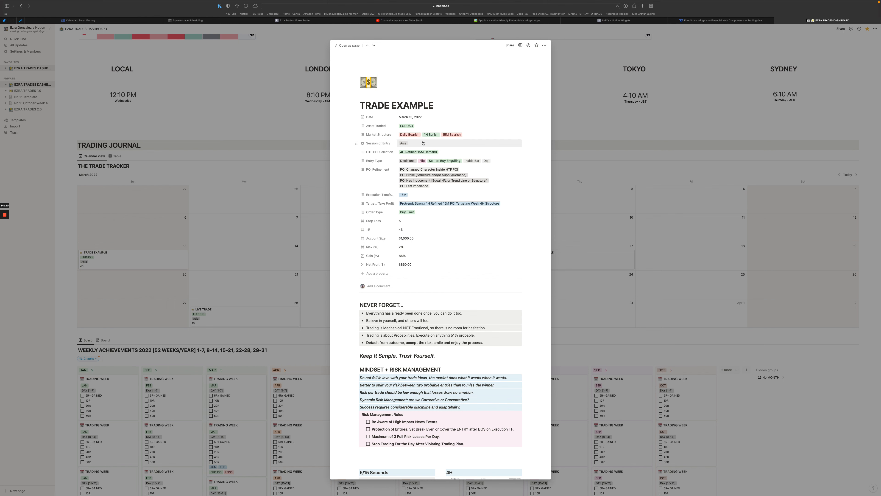
Switch to TradingView and examine the session shading and 15M demand zone around the trade on the 15-minute chart
key(ctrl+Right)
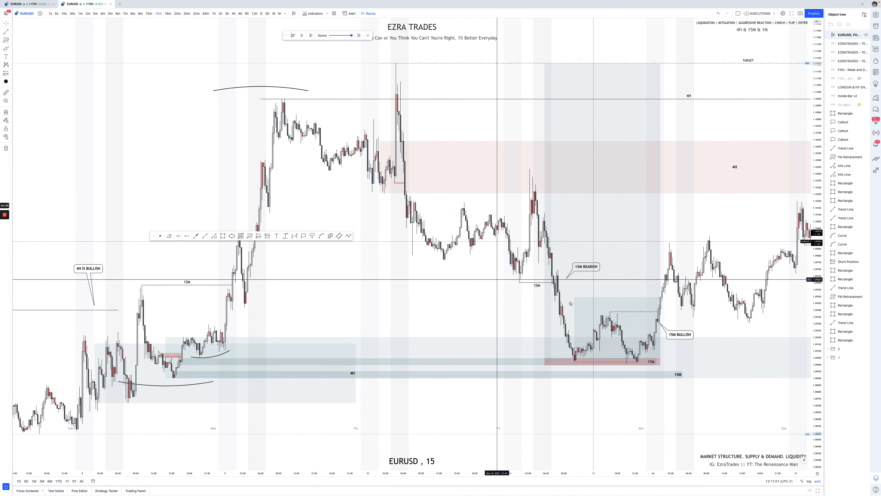
click(609, 337)
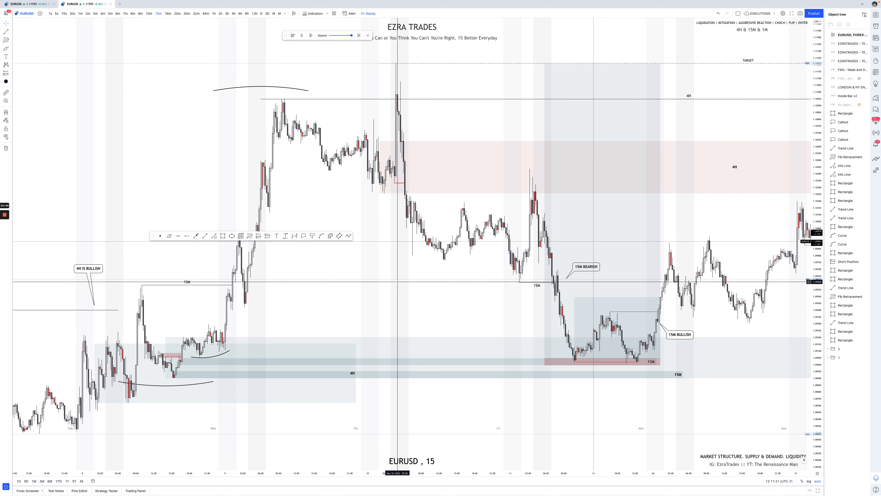
click(613, 288)
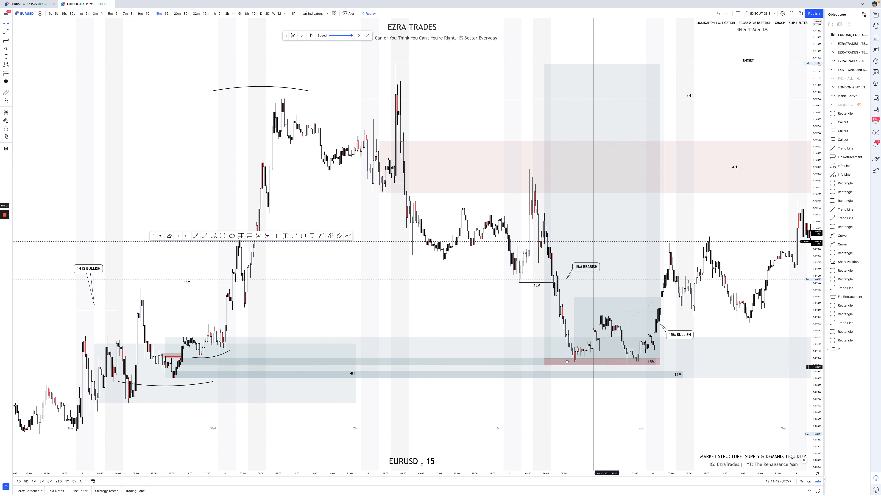
Open the trade entry's HTF POI Selection options in Notion, then switch to TradingView and show EURUSD on the 4-hour timeframe
key(ctrl+Left)
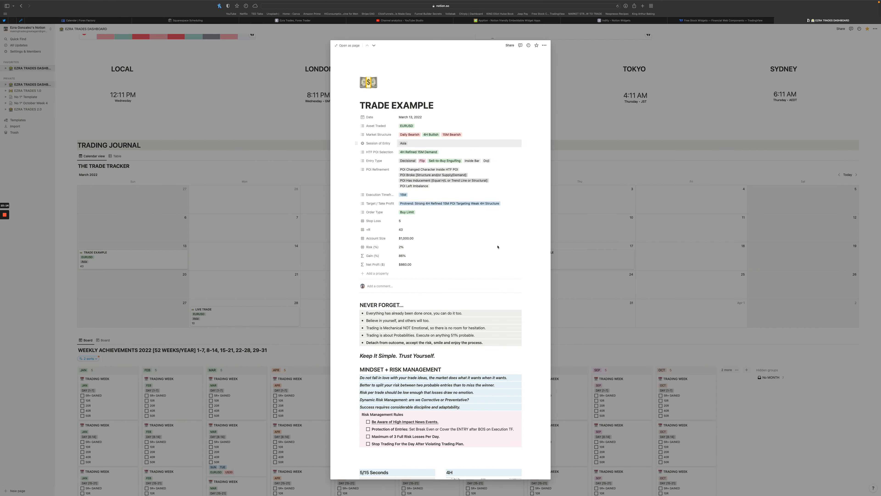
click(443, 153)
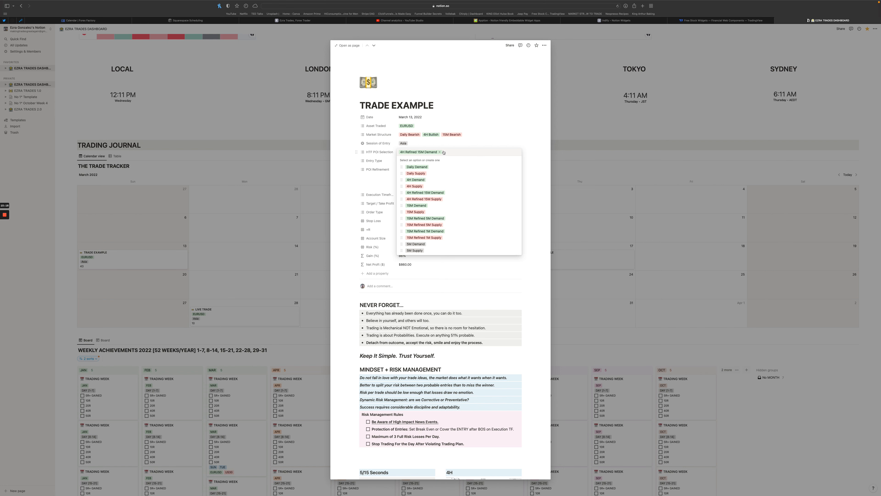
key(ctrl+Right)
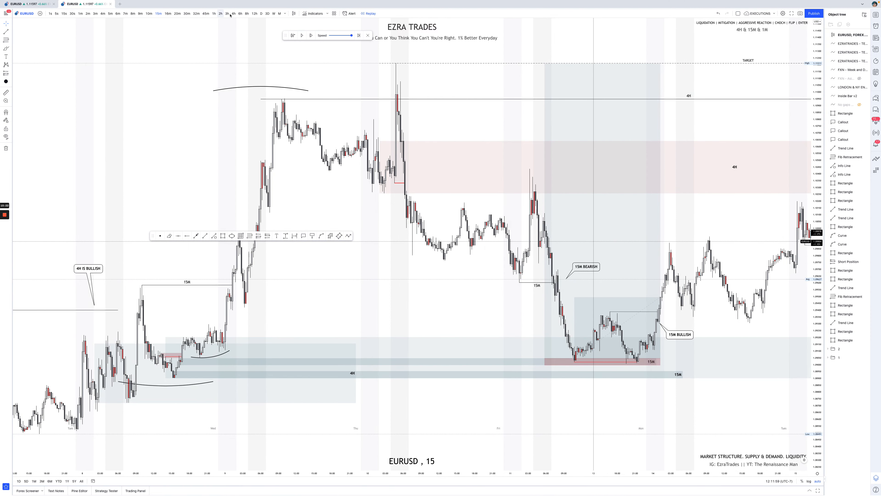
click(233, 14)
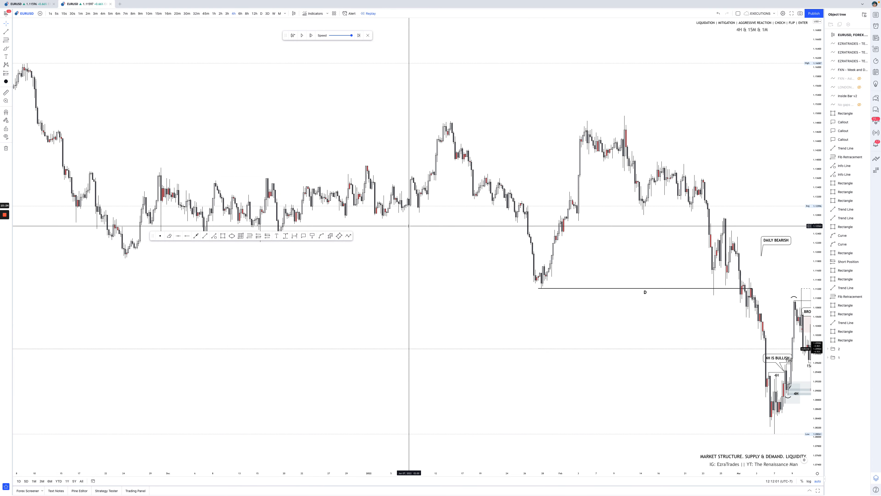
Shorten the 4H demand rectangle below the 15M BULLISH callout so its right edge ends at the most recent swing high
scroll(408, 226, up, 5)
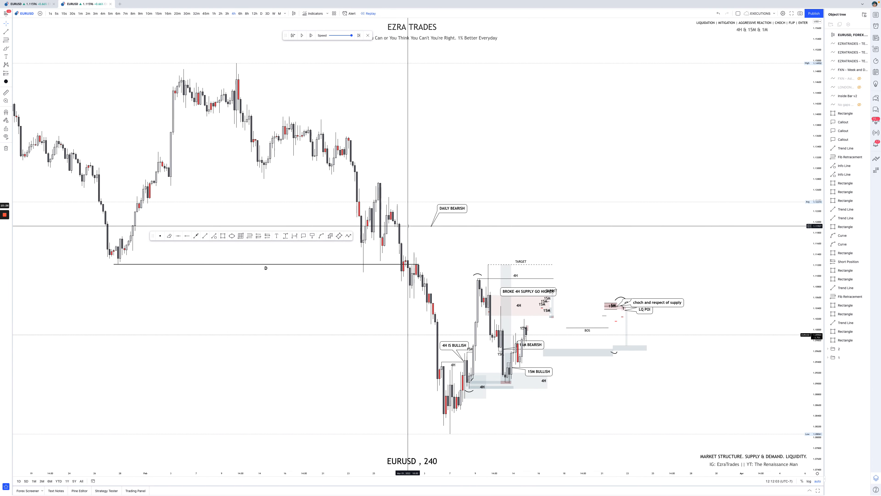
scroll(408, 226, up, 6)
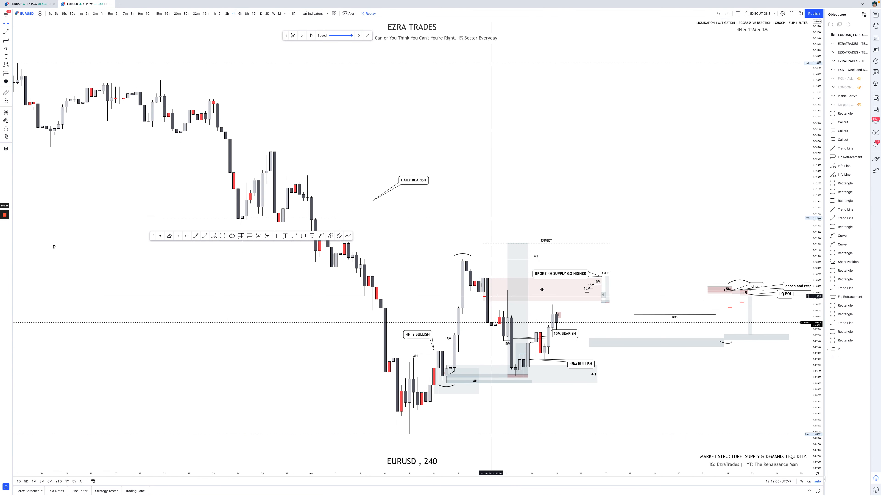
scroll(704, 362, up, 4)
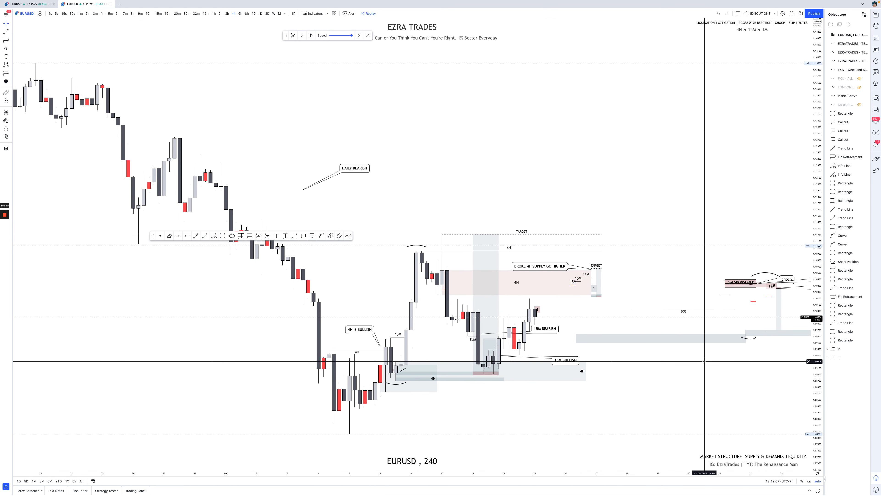
drag(811, 362, 810, 305)
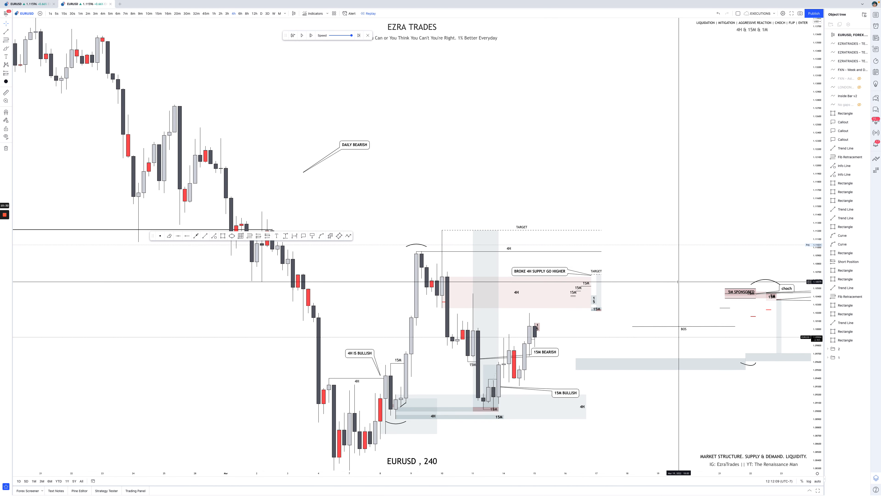
drag(679, 279, 675, 173)
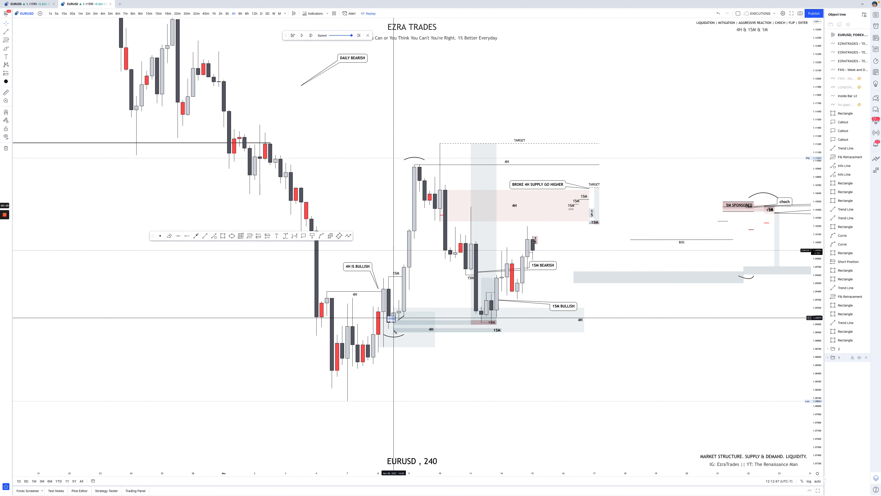
mouse_move(584, 319)
mouse_down()
mouse_move(480, 318)
mouse_move(527, 319)
mouse_up()
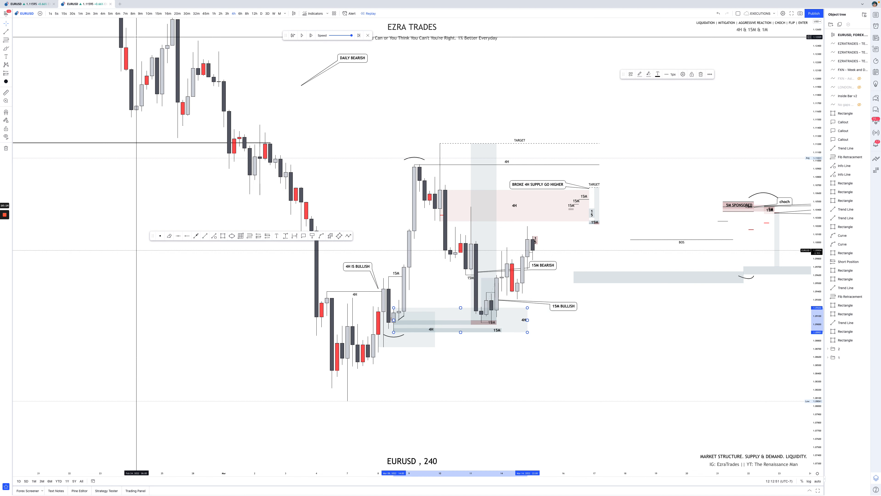
Show EURUSD on the 15-minute timeframe and measure the height of the shortened 4H demand zone
click(158, 13)
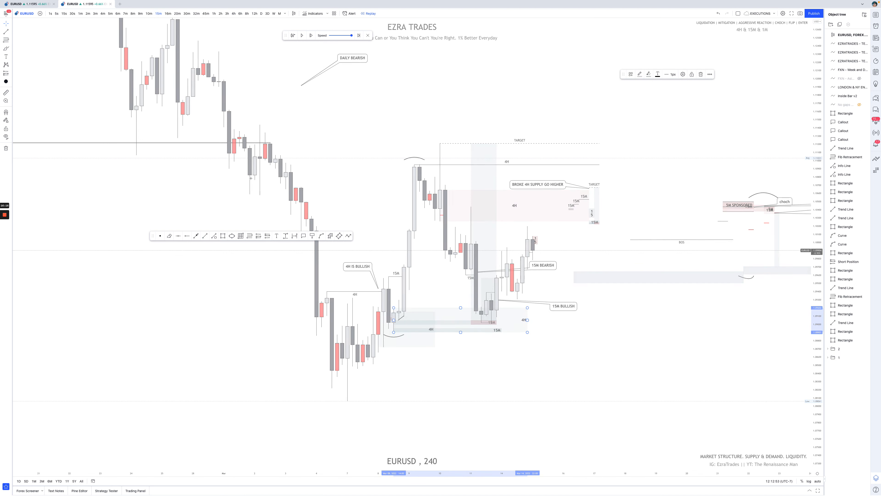
scroll(250, 178, down, 6)
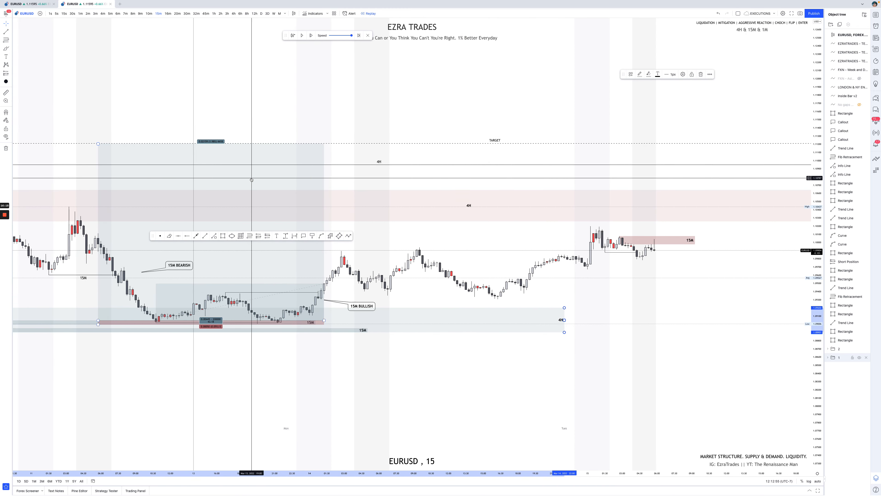
scroll(250, 178, down, 4)
scroll(250, 178, down, 3)
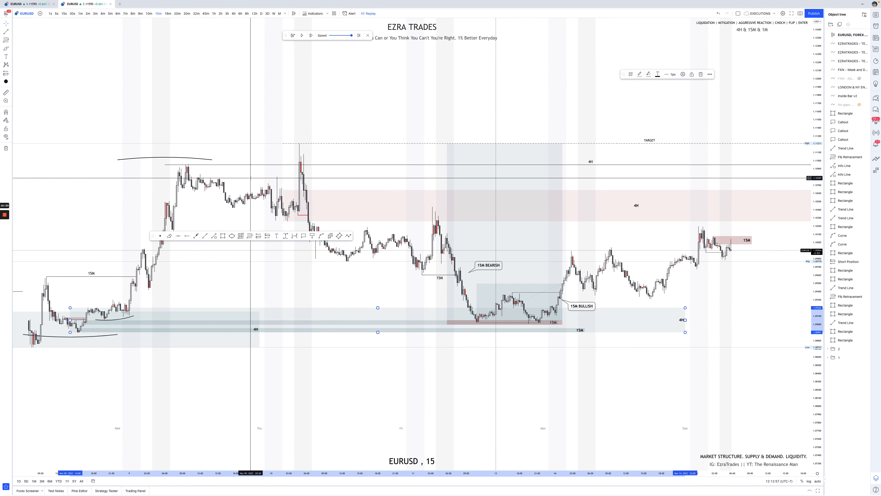
drag(819, 419, 807, 250)
drag(667, 266, 663, 136)
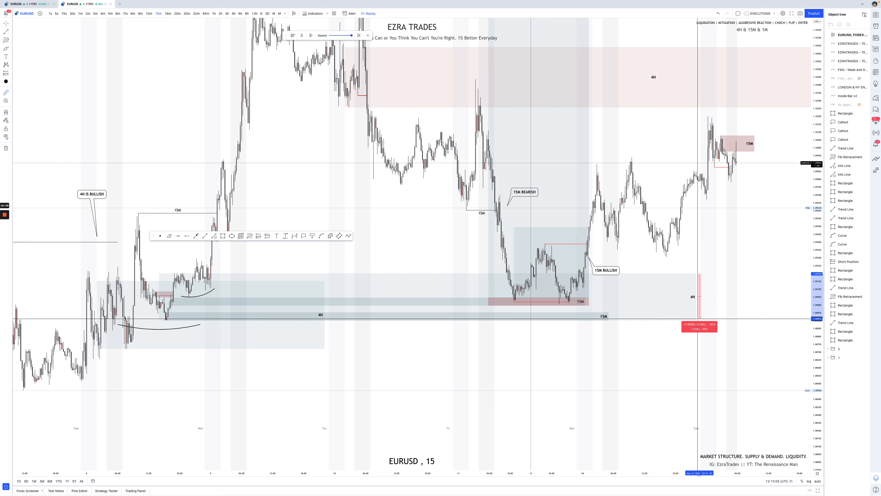
click(697, 320)
click(652, 347)
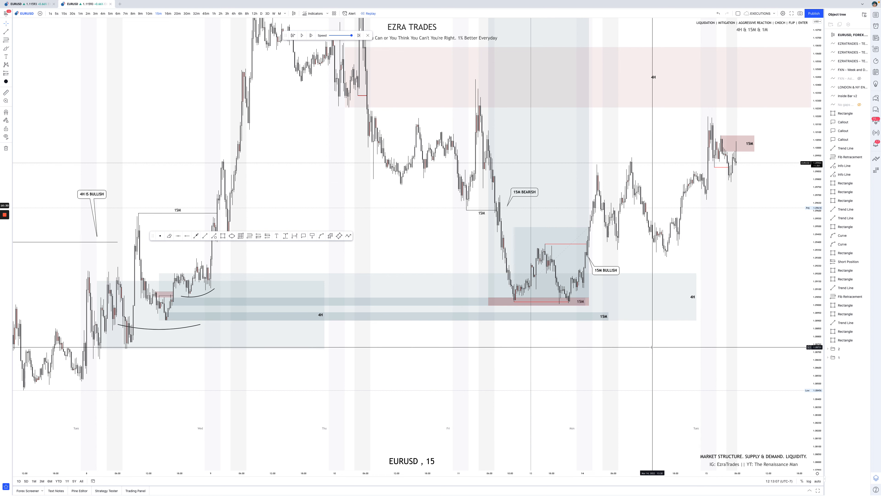
Move the floating drawing toolbar up and clear of the 15M structure line beside the 4H IS BULLISH callout
scroll(652, 347, left, 2)
drag(412, 342, 456, 369)
scroll(456, 368, up, 1)
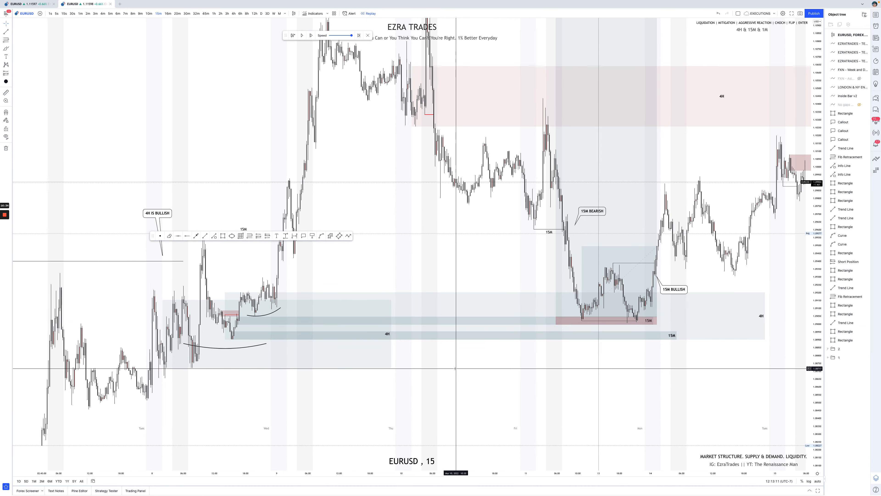
drag(153, 236, 259, 145)
click(266, 145)
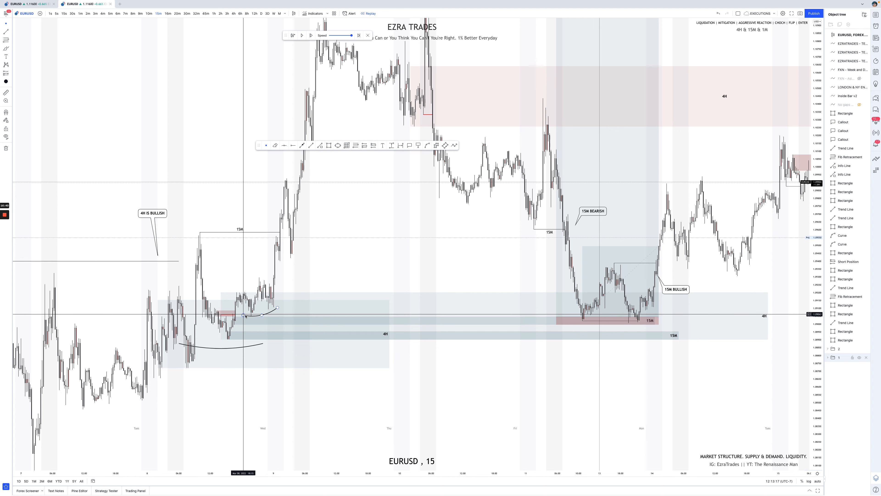
Examine the 4H demand zone and the two 15M demand zones inside it around the curved swing-low markings
click(257, 318)
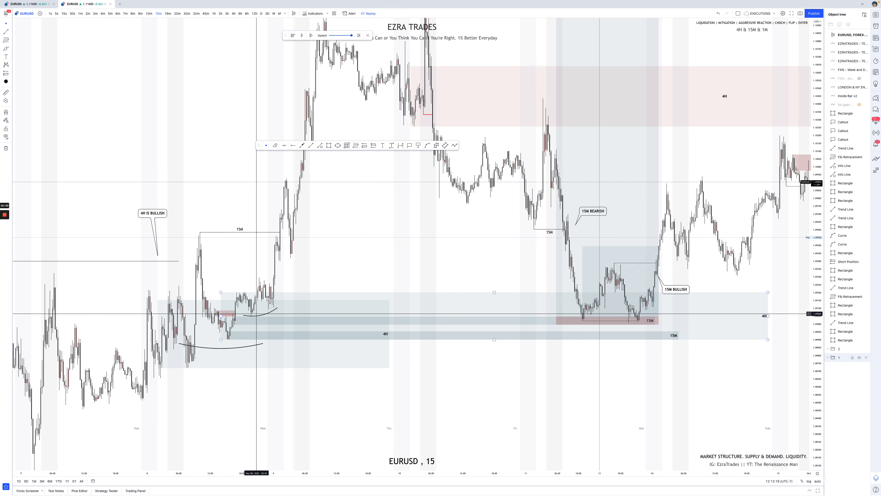
drag(257, 389, 487, 348)
scroll(704, 315, up, 5)
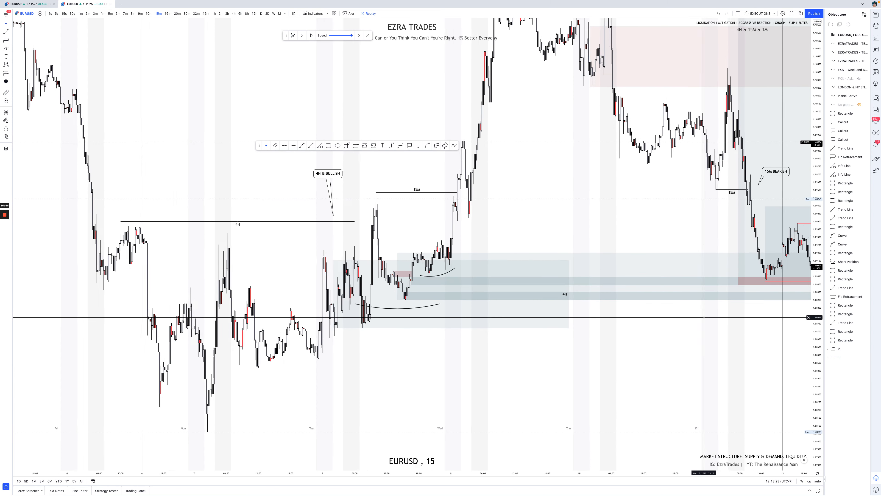
drag(817, 362, 816, 261)
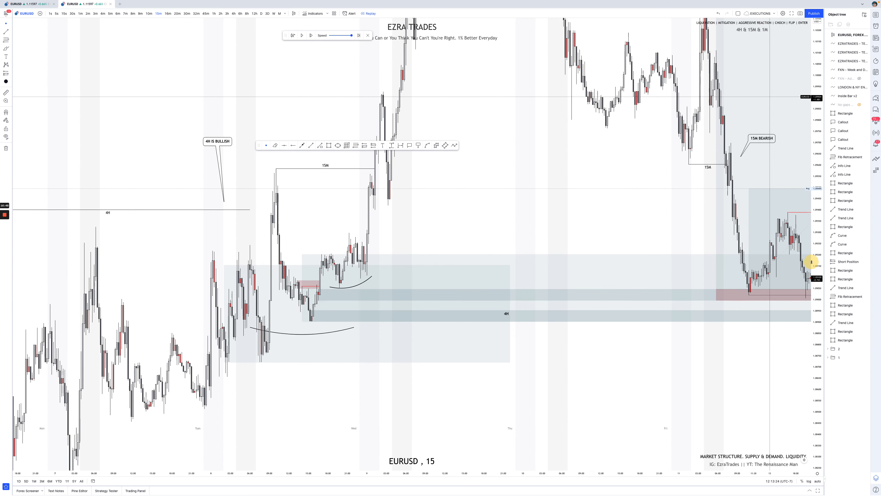
drag(584, 225, 505, 211)
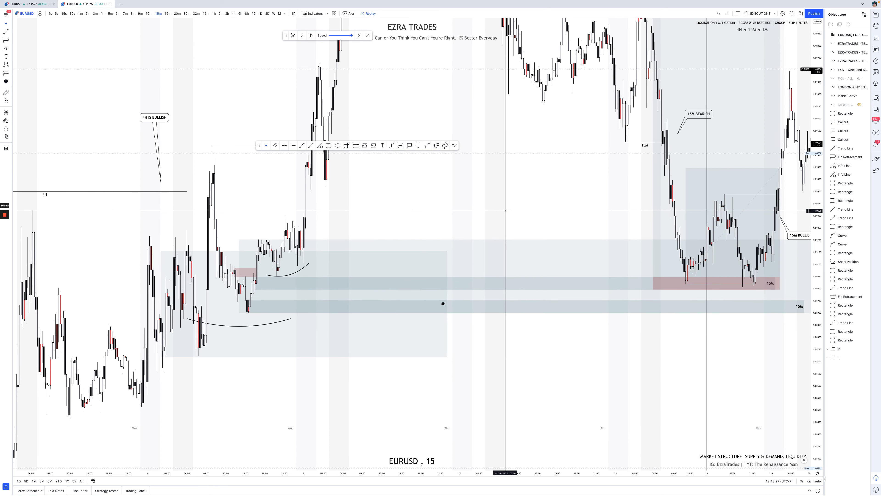
scroll(505, 210, up, 1)
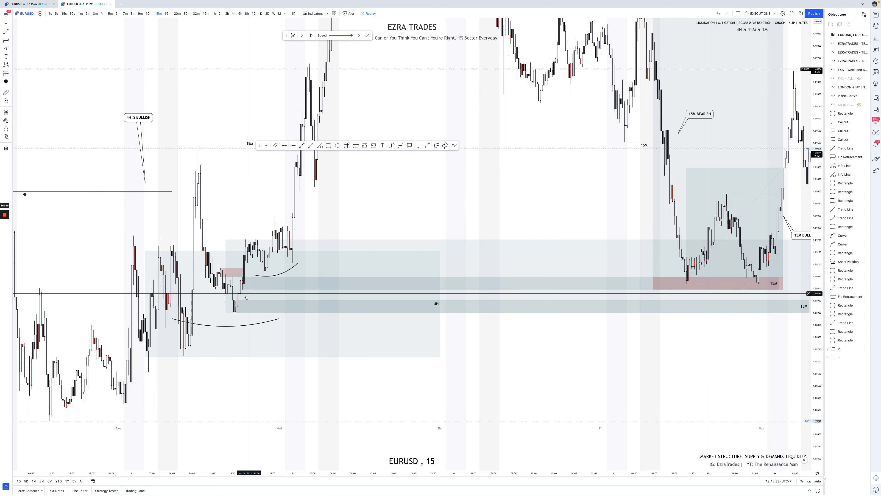
click(238, 312)
click(346, 29)
click(237, 310)
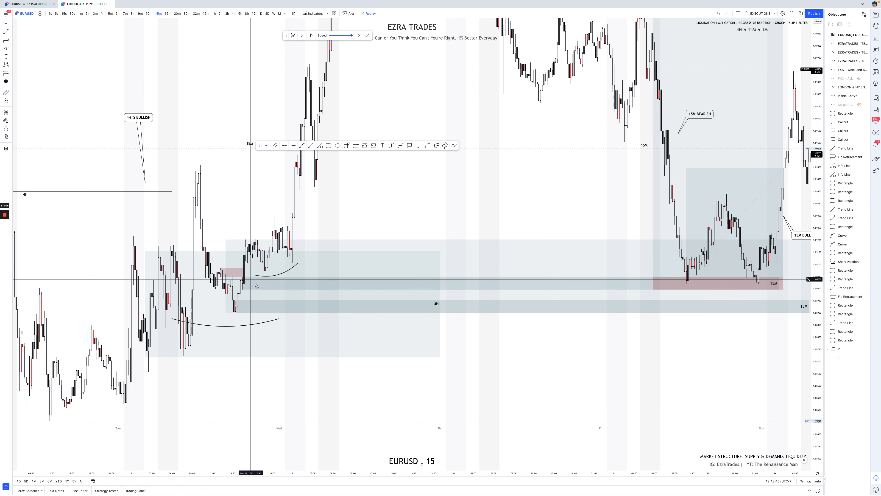
scroll(257, 290, up, 1)
scroll(256, 291, up, 2)
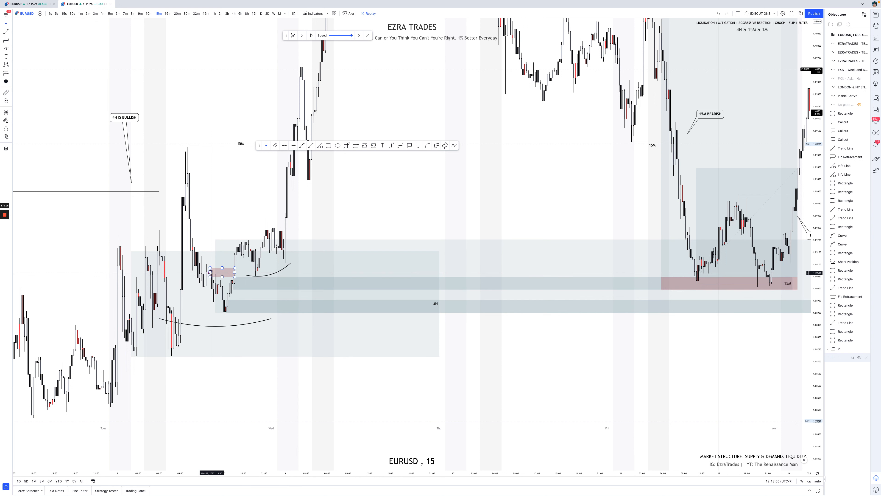
Compare the small red supply zone with the upper 15M demand rectangle and follow that zone to where price returns
click(235, 287)
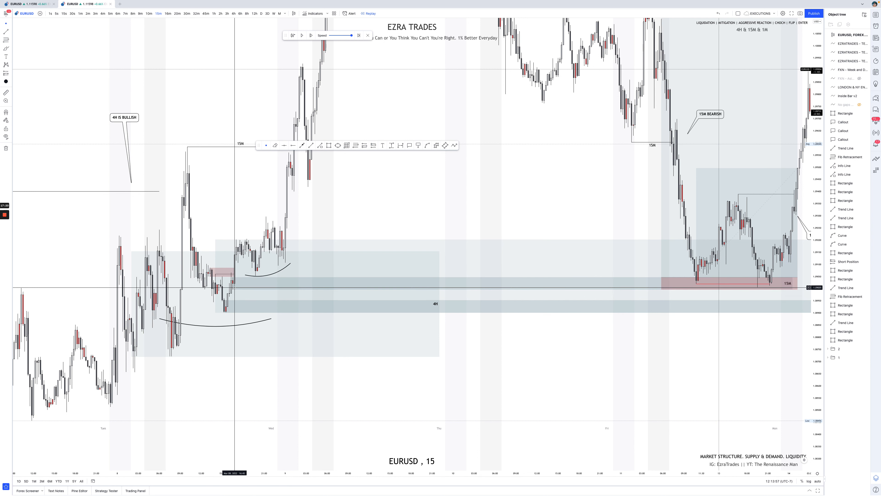
click(235, 285)
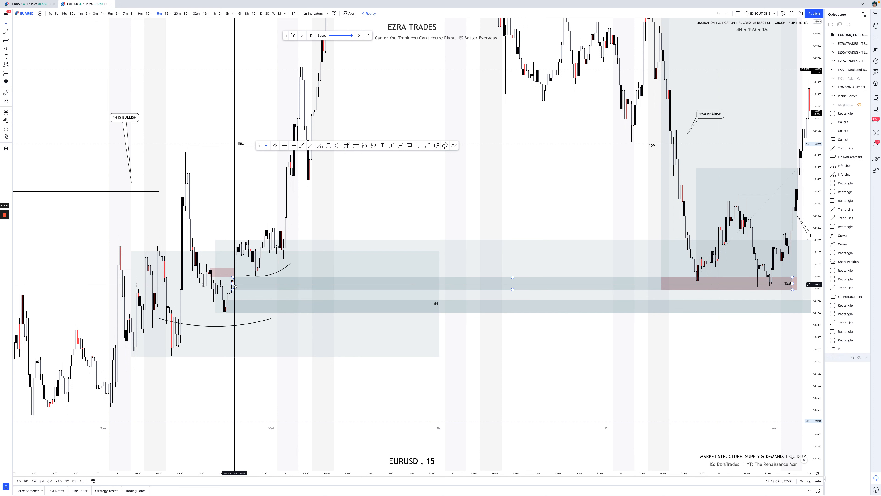
click(238, 268)
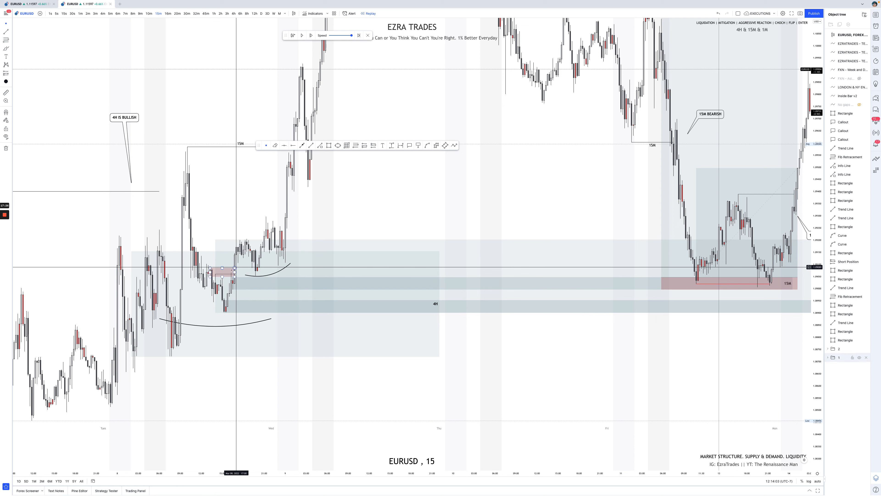
click(256, 274)
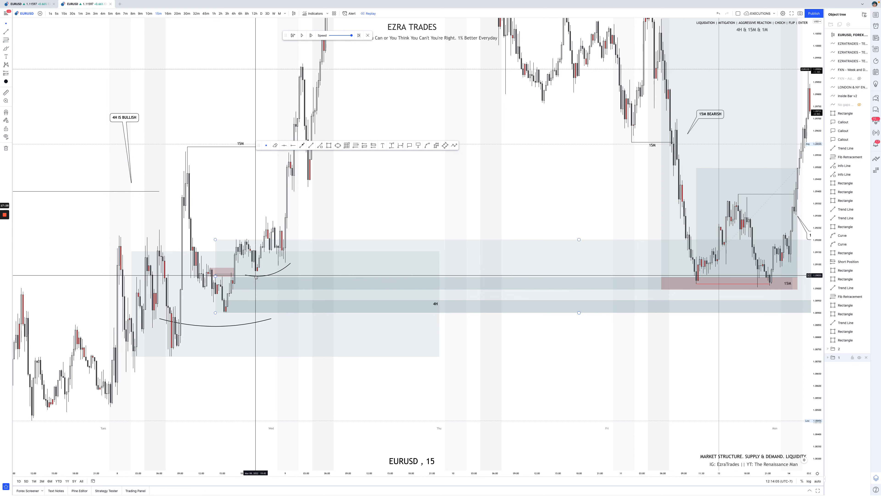
click(238, 284)
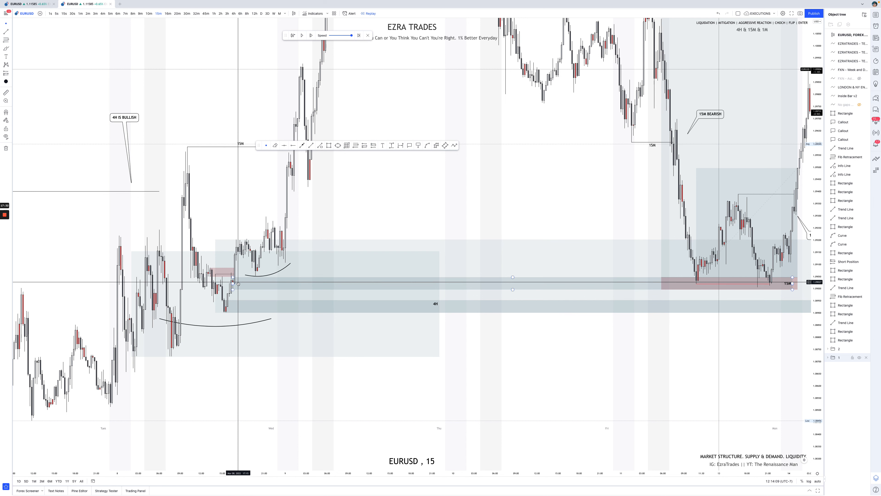
click(248, 276)
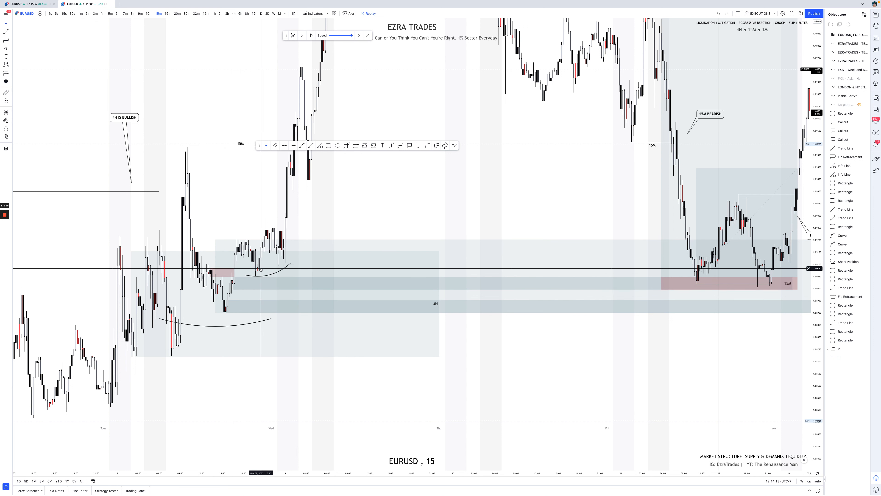
click(233, 283)
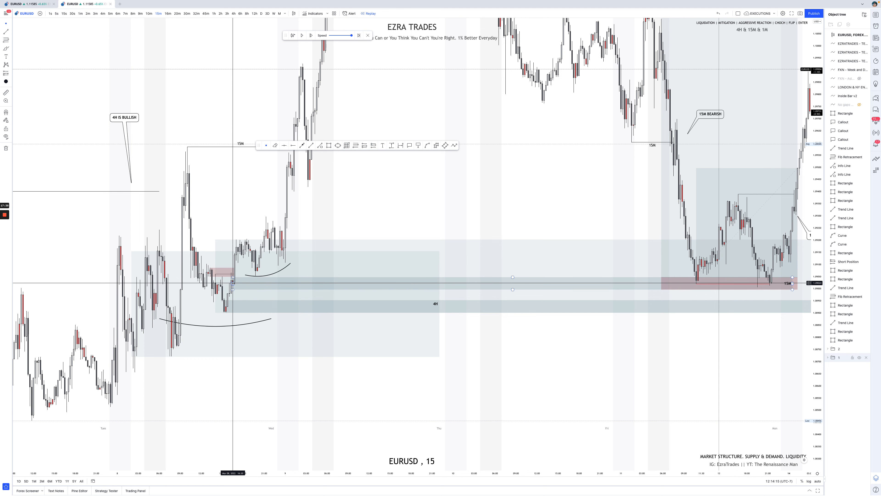
scroll(233, 283, right, 3)
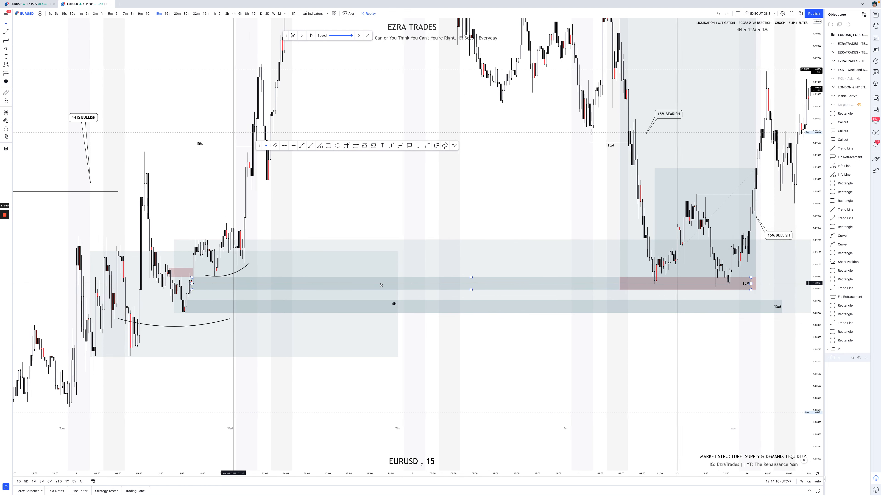
click(650, 287)
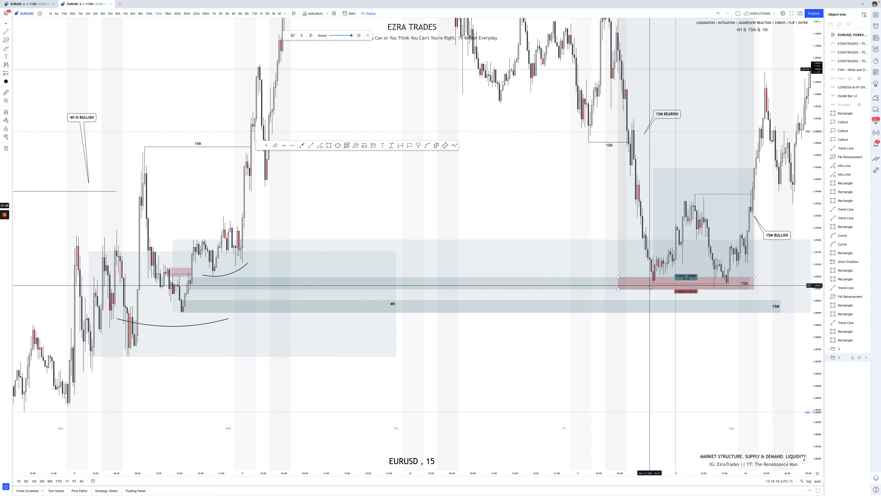
Switch to Notion, add 15M Refined 5M Demand to the trade's HTF POI Selection and try to remove that tag again
key(ctrl+Left)
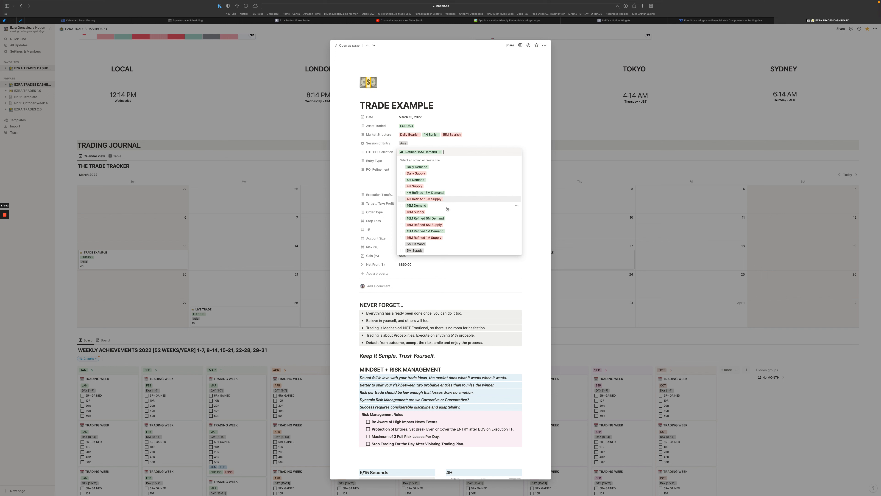
click(444, 218)
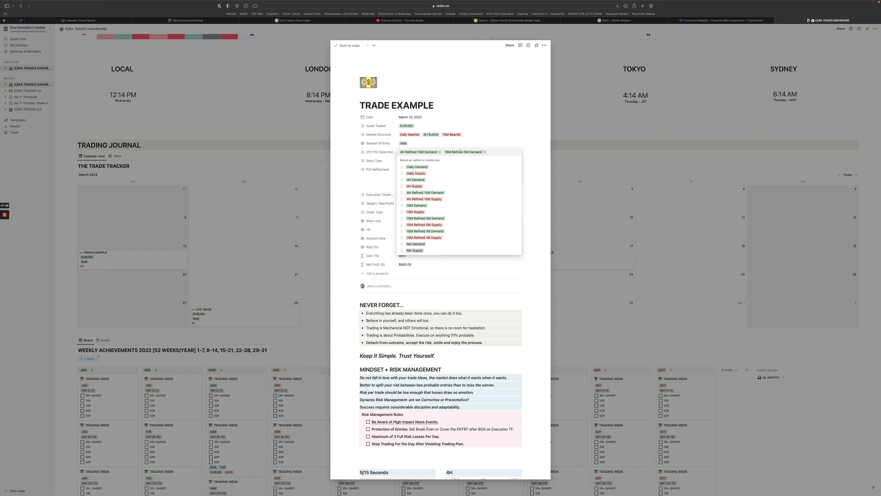
click(484, 153)
Switch from the browser to the separate Notion window showing EZRA TRADES DASHBOARD and bring its Trading Journal calendar into view
key(ctrl+Up)
drag(572, 17, 524, 22)
click(524, 22)
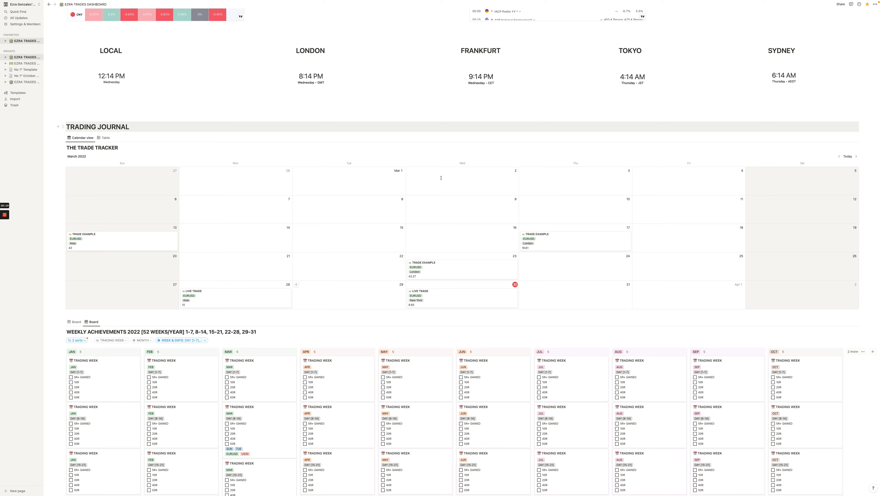
scroll(213, 206, down, 2)
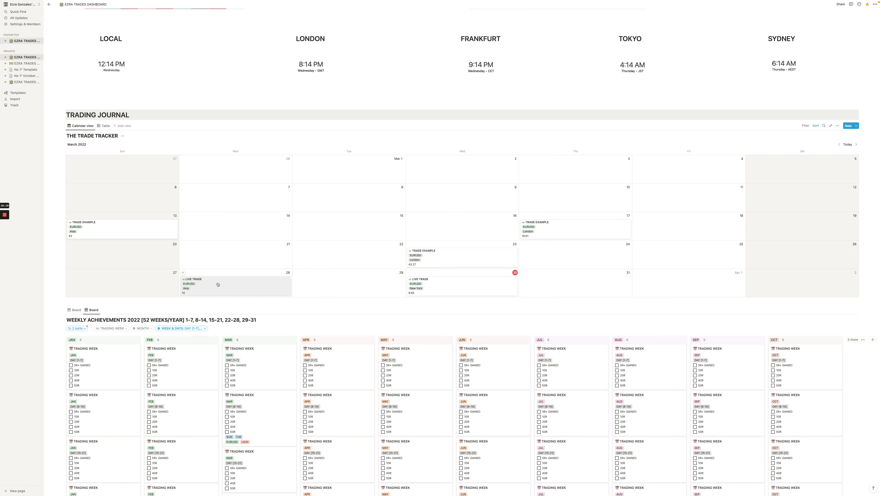
Open the March 13 TRADE EXAMPLE and remove the 15M Refined 5M Demand tag from HTF POI Selection
click(145, 230)
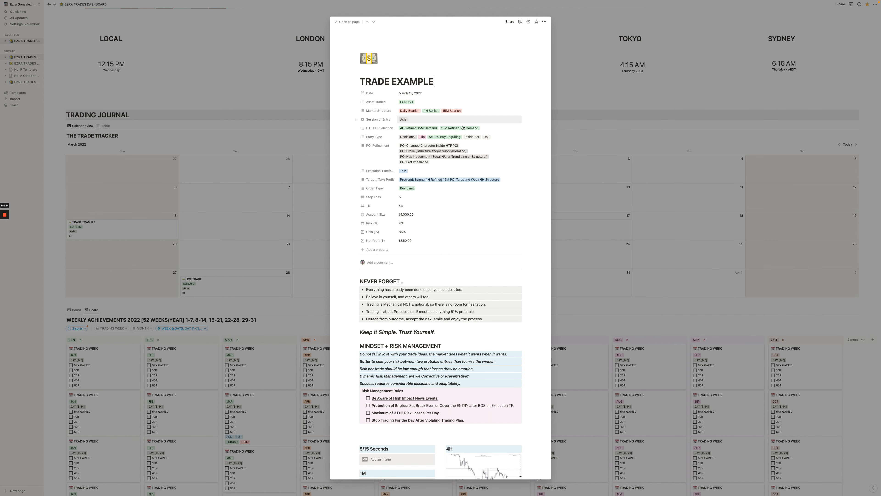
click(487, 129)
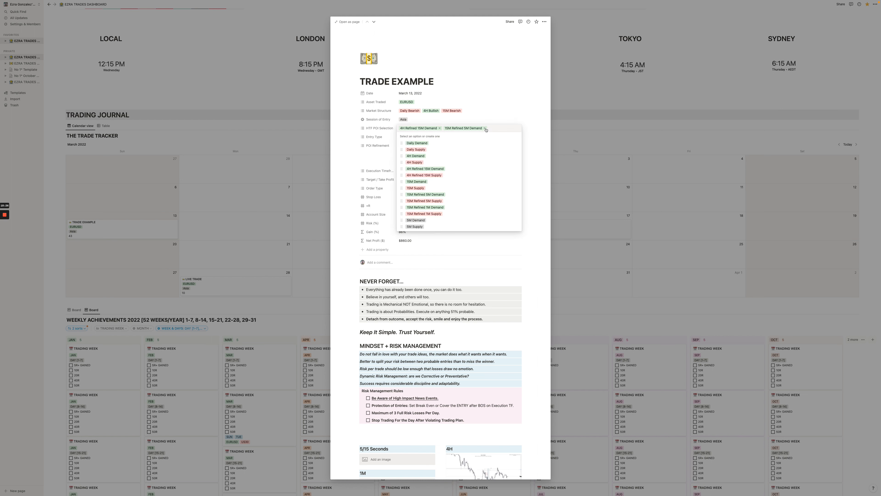
click(485, 129)
click(528, 128)
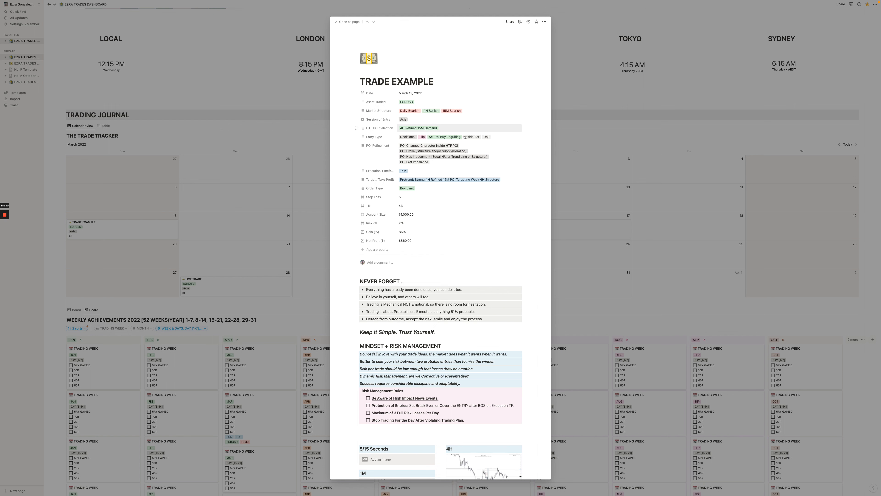
Open the trade's Entry Type tags and compare Decisional with the upper and lower 15M demand zones on the TradingView chart
click(494, 138)
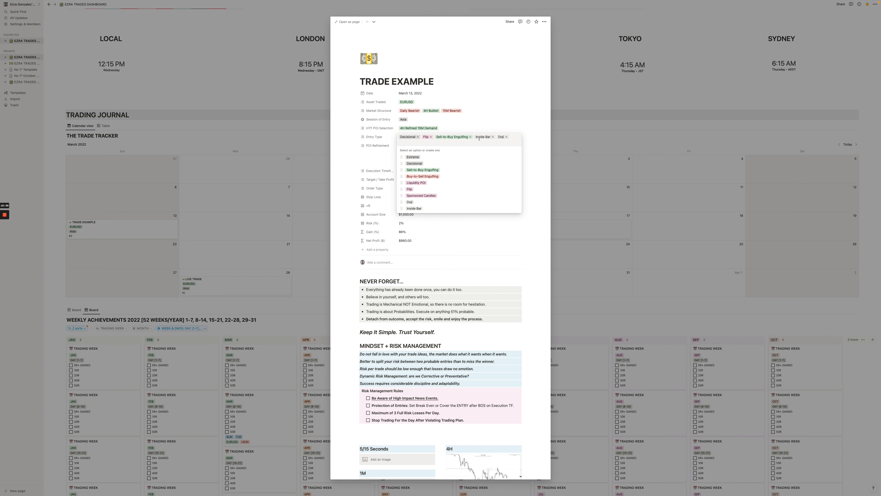
key(ctrl+Left)
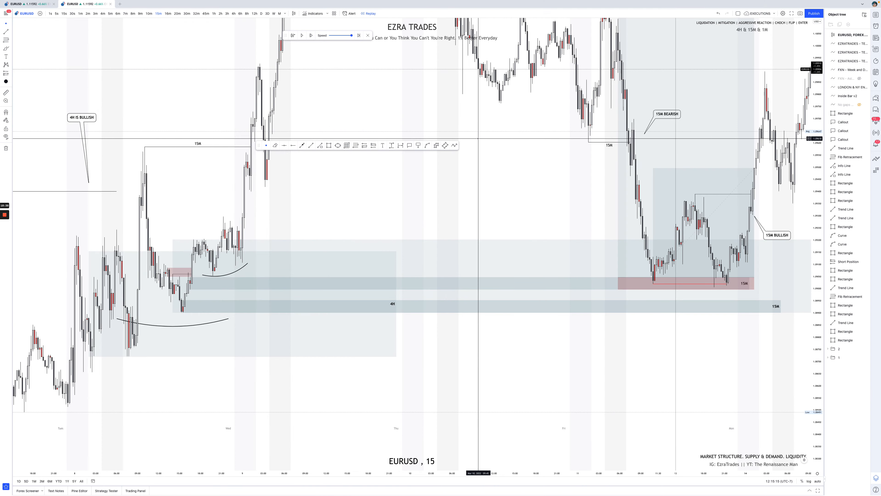
click(191, 281)
click(190, 281)
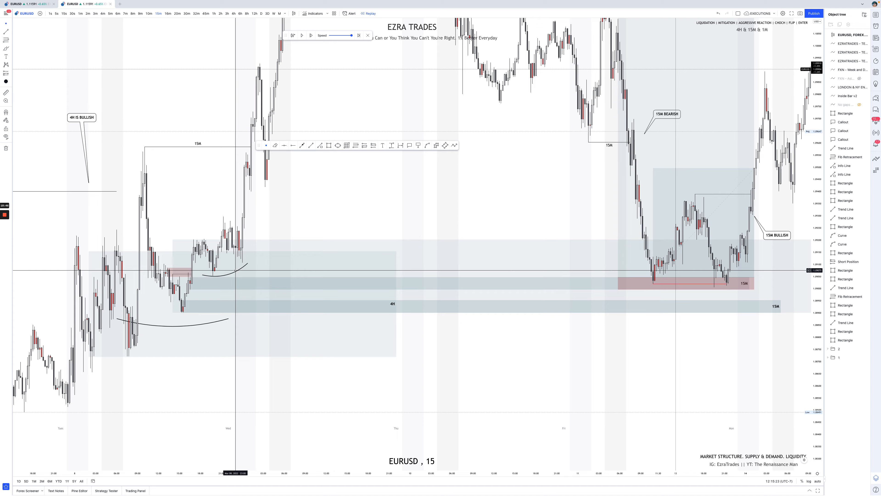
key(ctrl+Right)
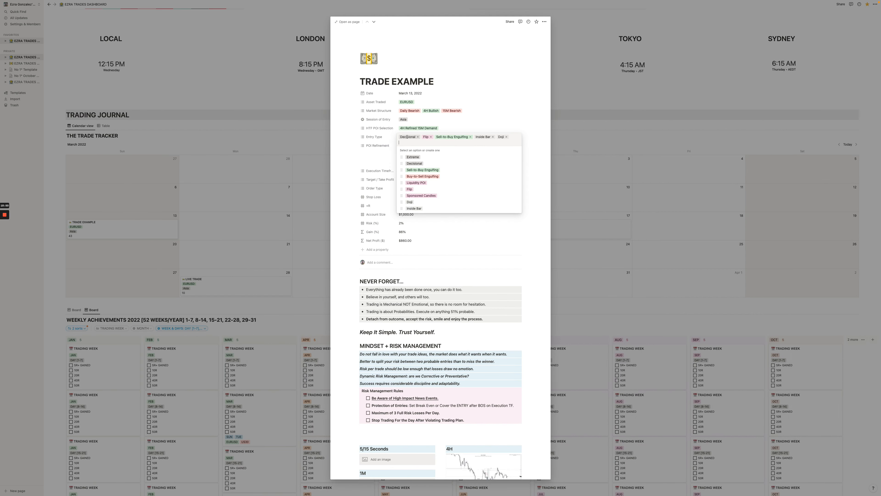
key(ctrl+Left)
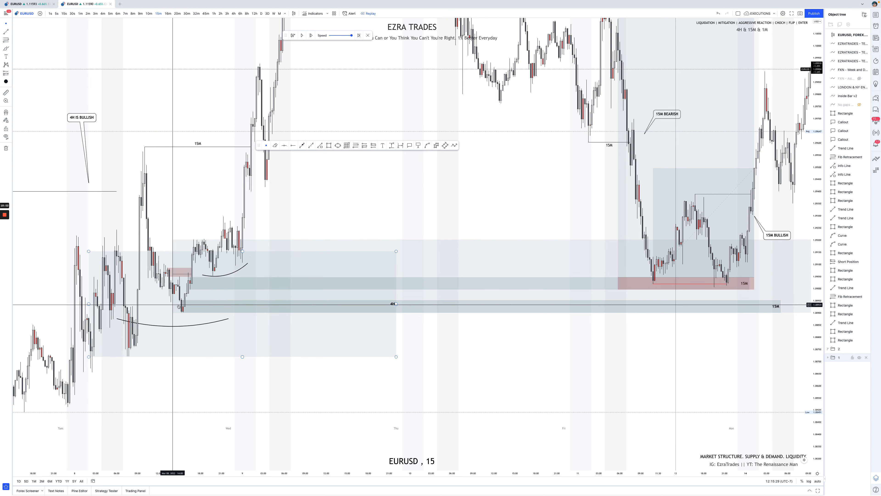
click(196, 280)
click(191, 282)
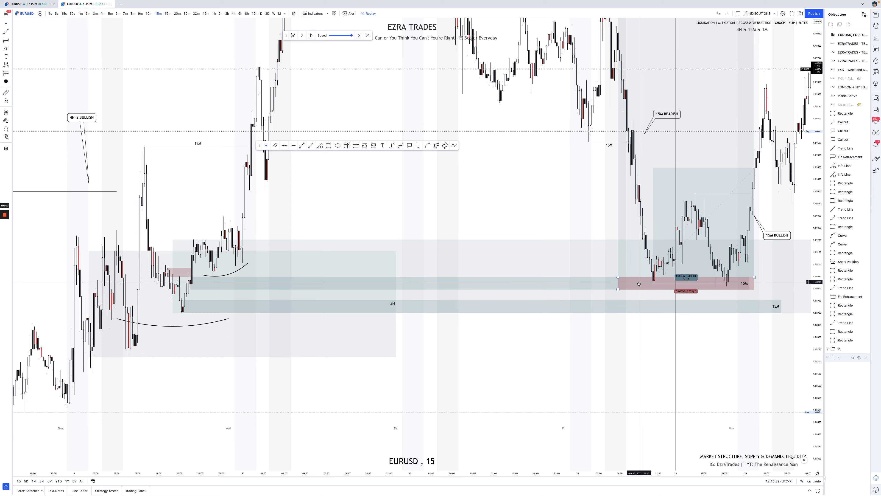
key(ctrl+Right)
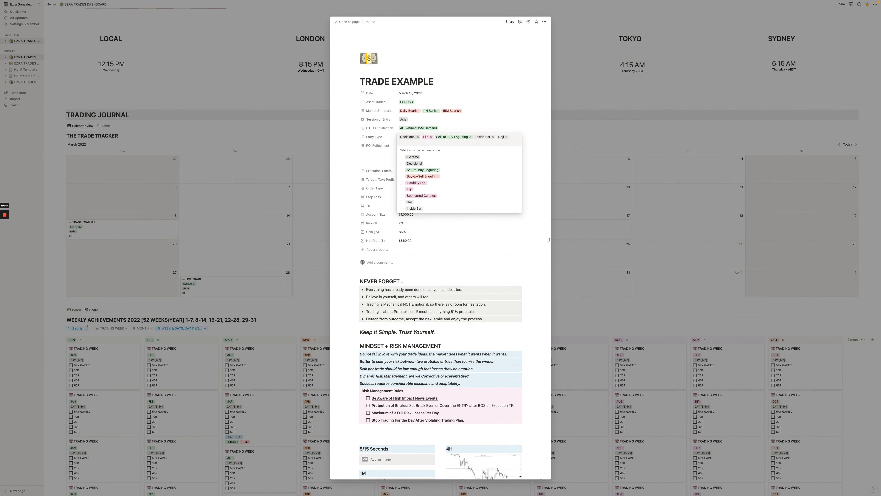
Relate the Flip entry type to the small red supply zone and the demand zones below it on the EURUSD chart
key(ctrl+Left)
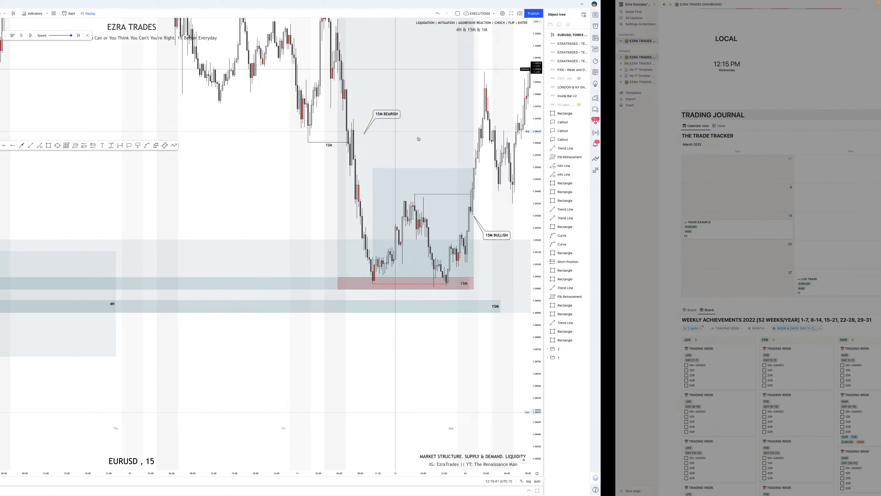
click(169, 271)
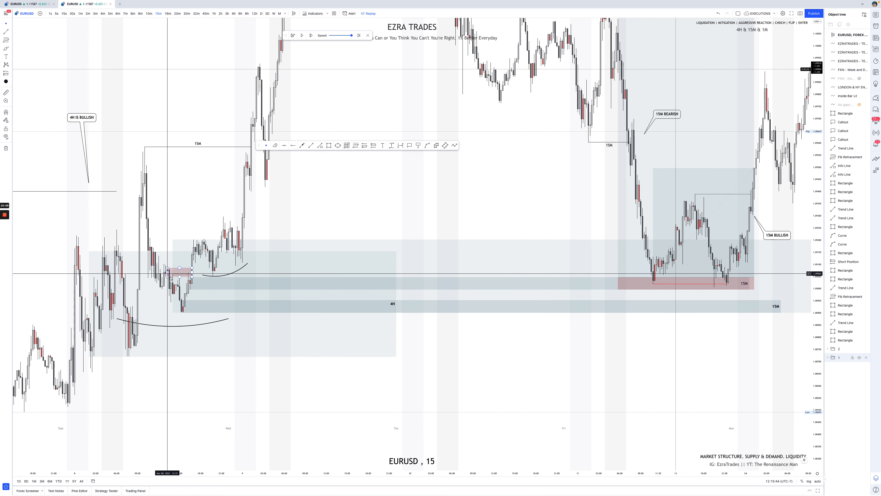
click(182, 310)
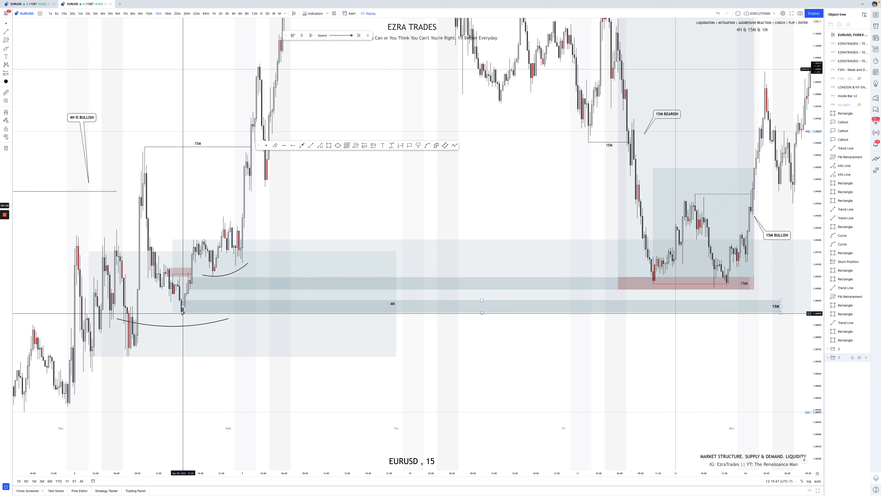
click(182, 272)
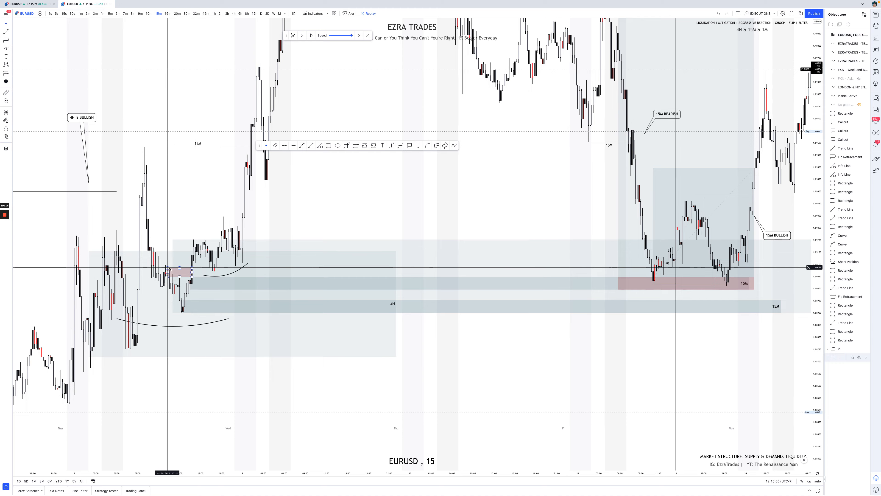
key(super+Tab)
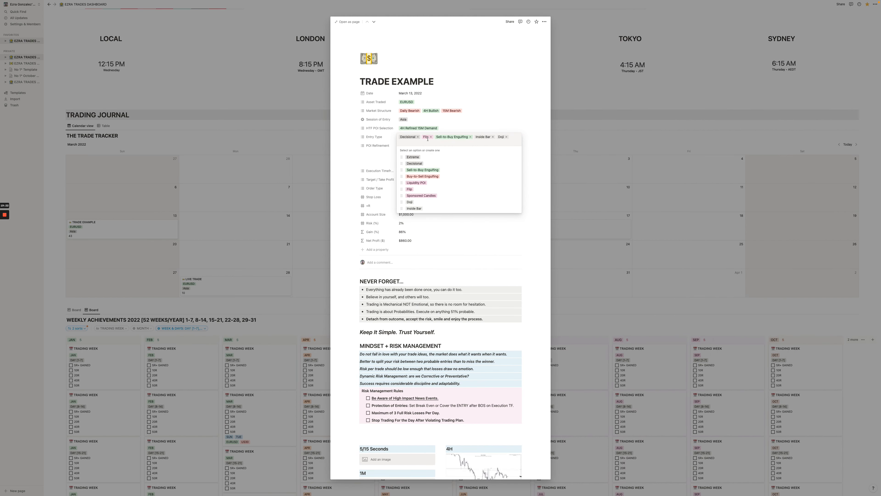
key(super+Tab)
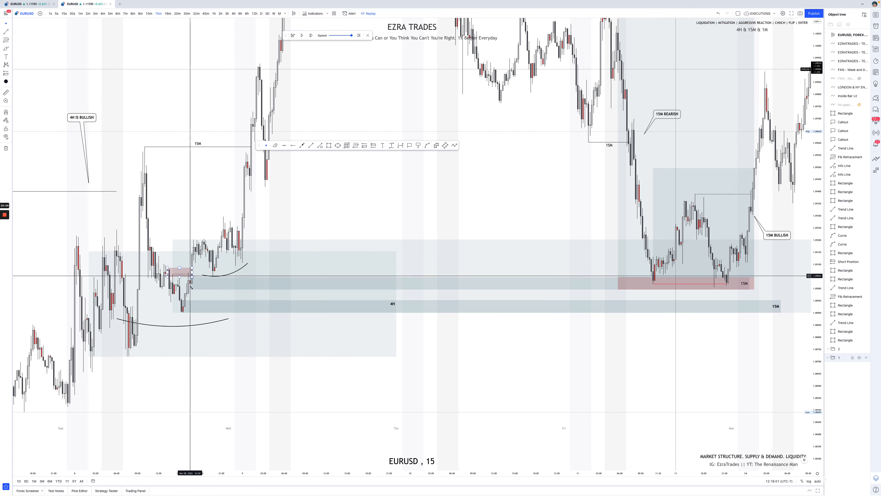
Check the Inside Bar entry type against the candles starting the upper 15M demand zone, and close the Entry Type options in Notion
key(super+Tab)
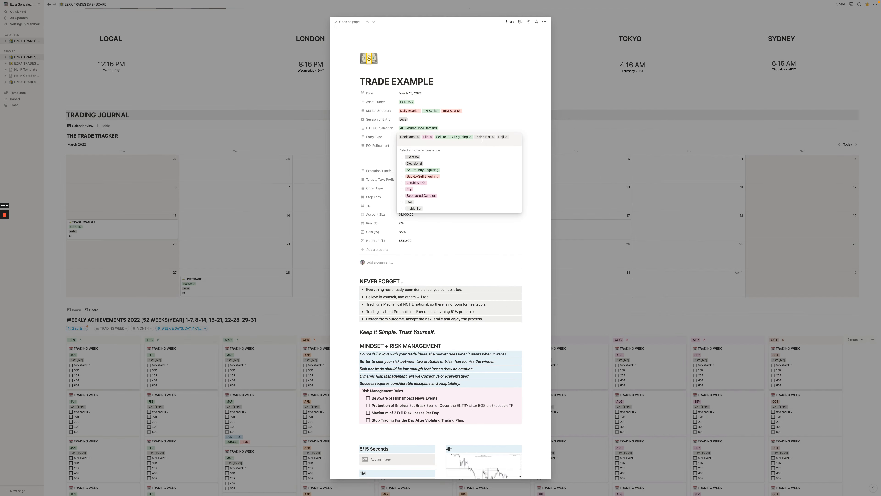
key(super+Tab)
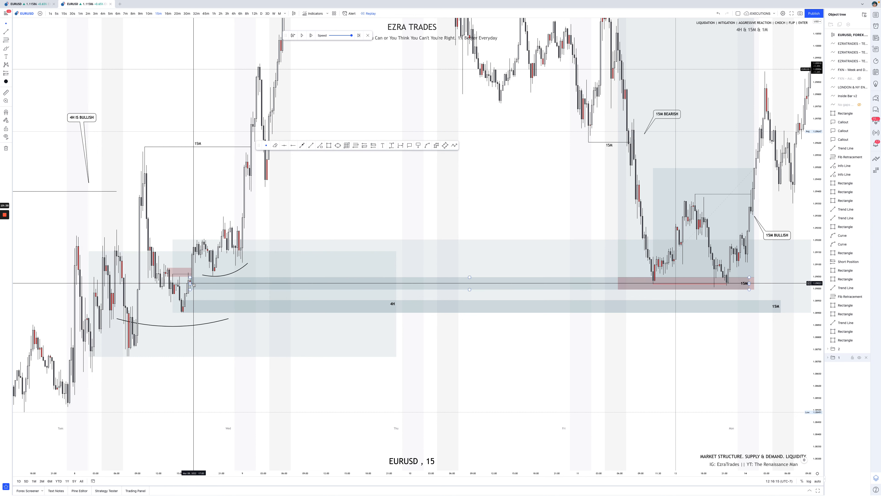
click(198, 296)
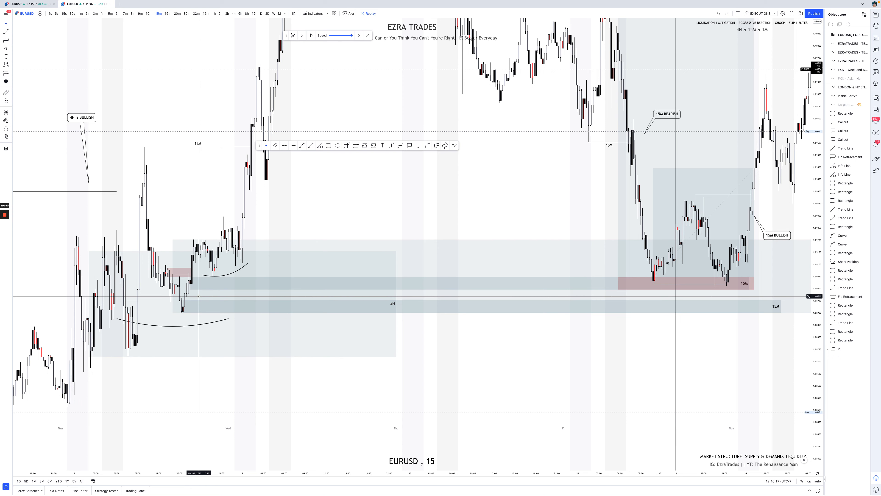
key(ctrl+Right)
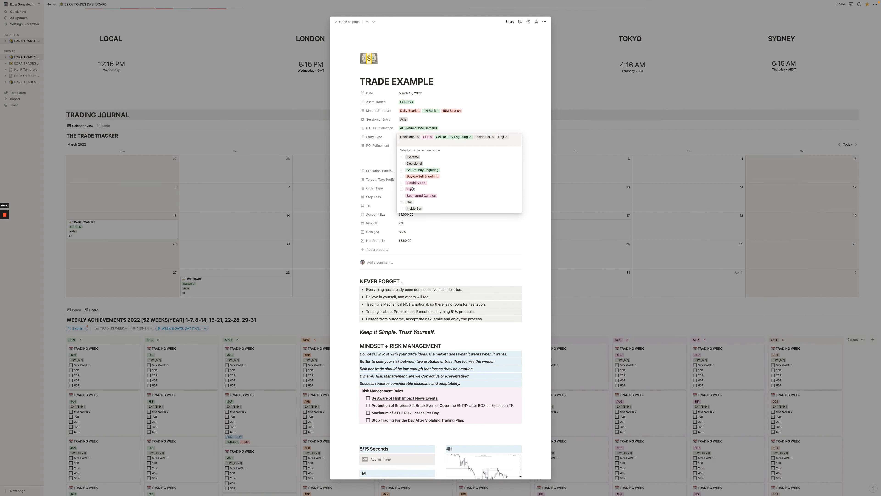
click(529, 161)
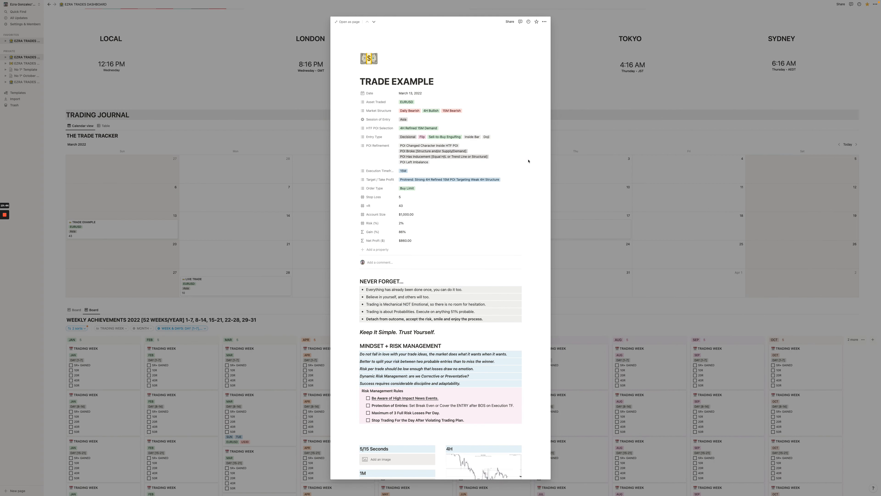
Open the trade's POI Refinement property and review its selected tags and available options
click(498, 145)
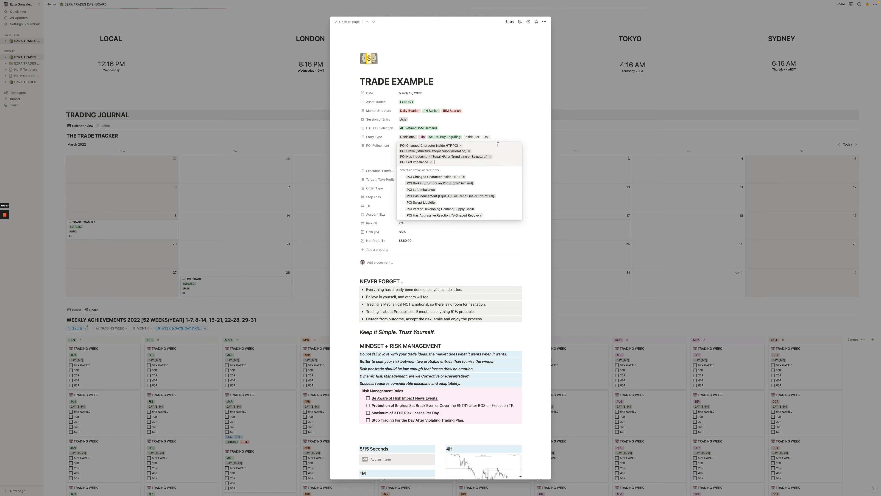
click(530, 147)
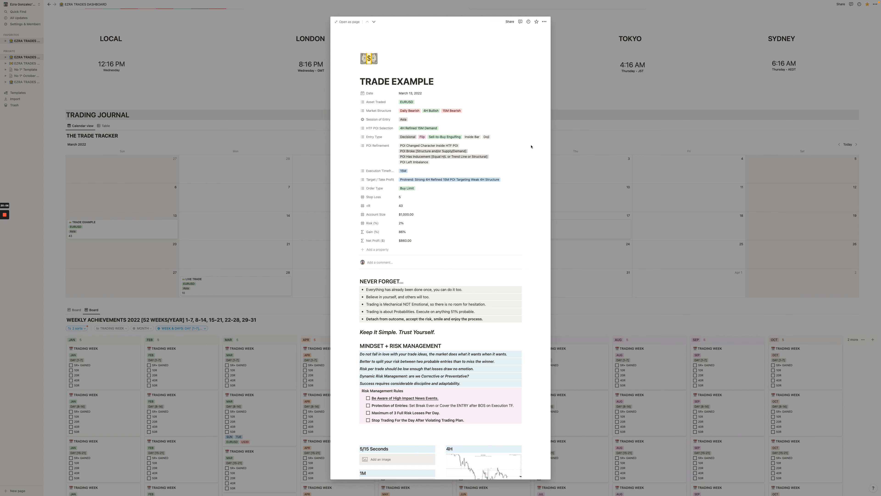
click(489, 146)
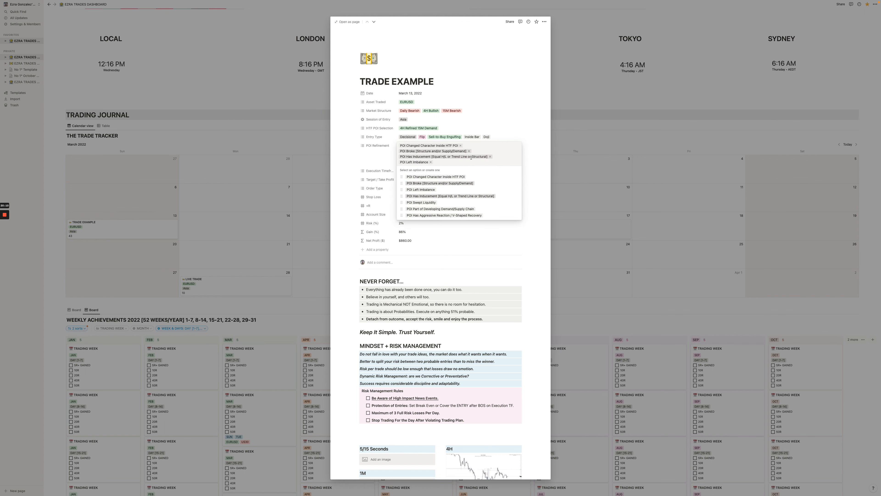
Switch to TradingView and examine the red supply zone, the short line beneath it and the start of the upper 15M demand zone
key(ctrl+Left)
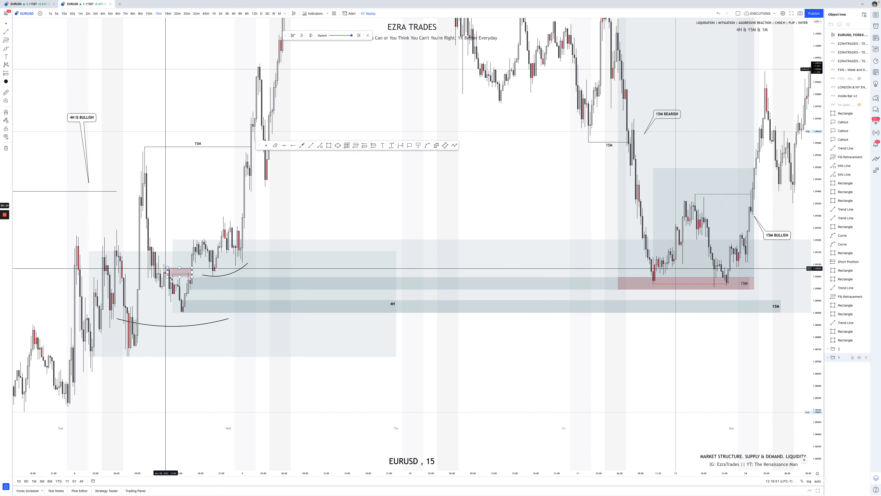
click(193, 282)
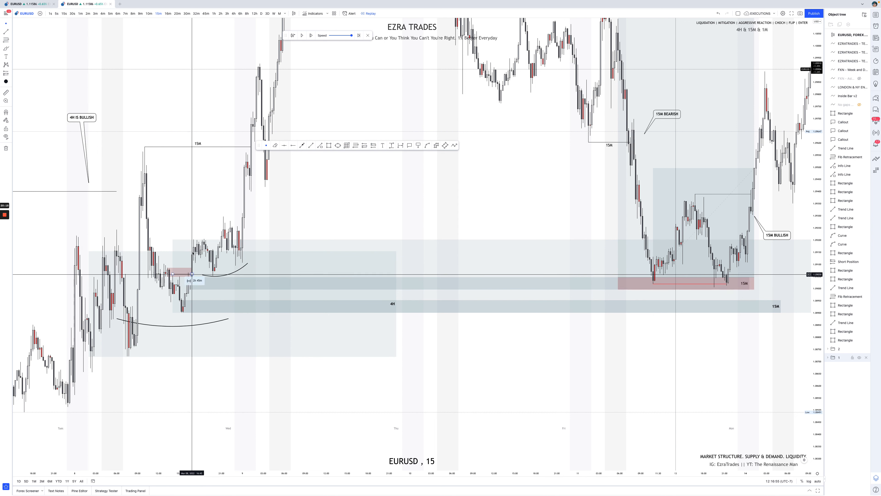
click(174, 275)
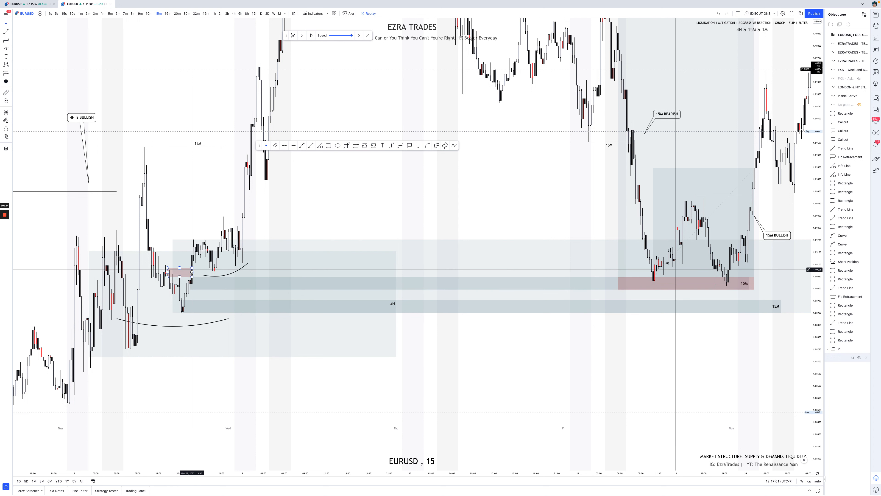
click(190, 282)
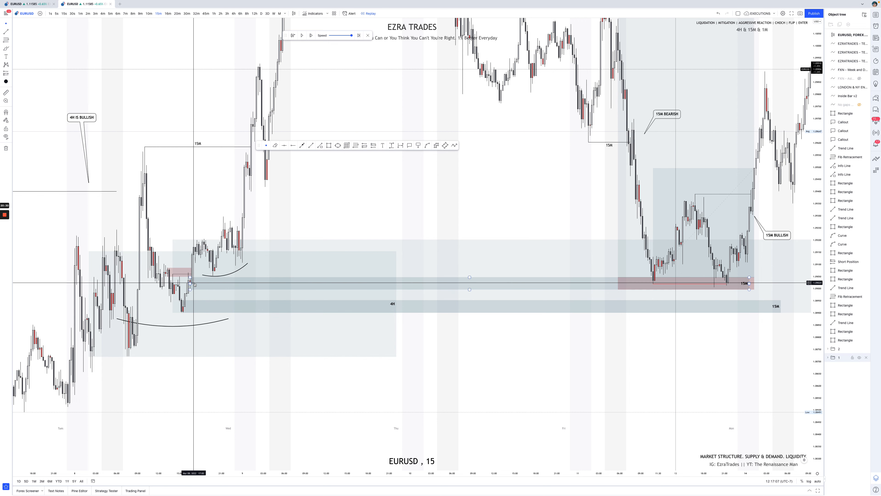
Compare the selected POI Refinement tags in Notion with the start of the upper 15M demand zone on the EURUSD chart
key(ctrl+Right)
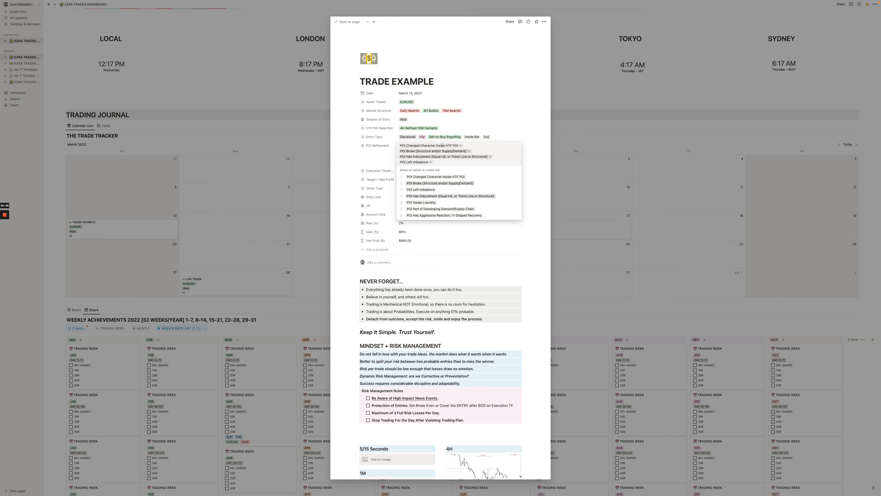
key(ctrl+Left)
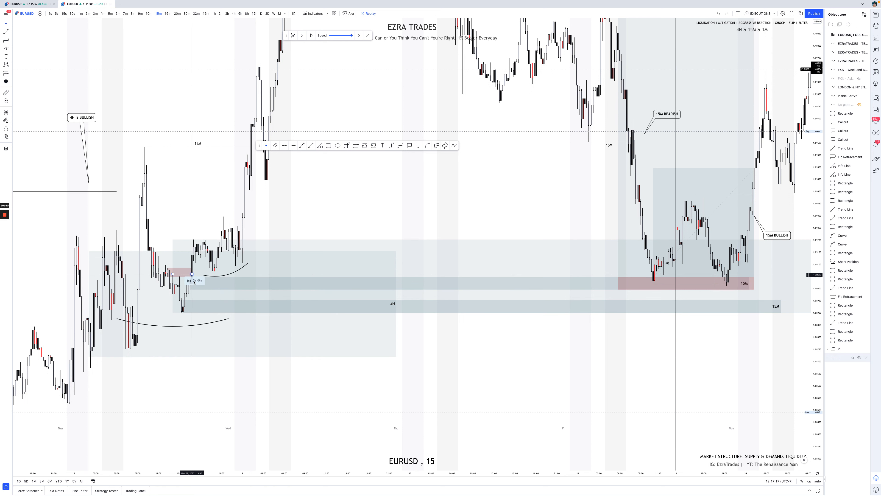
click(192, 281)
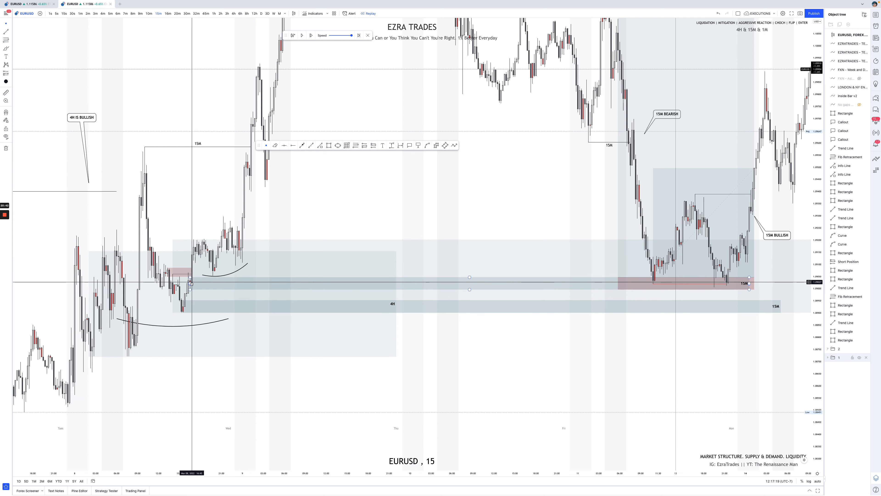
key(ctrl+Right)
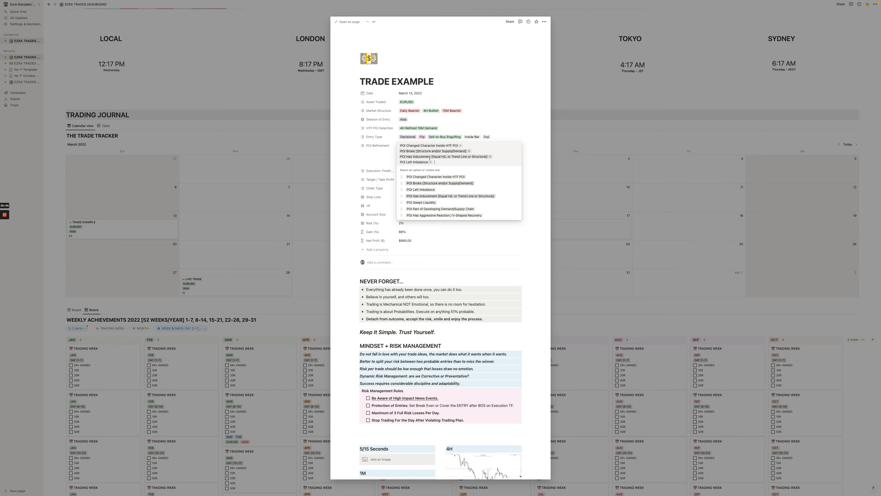
key(ctrl+Left)
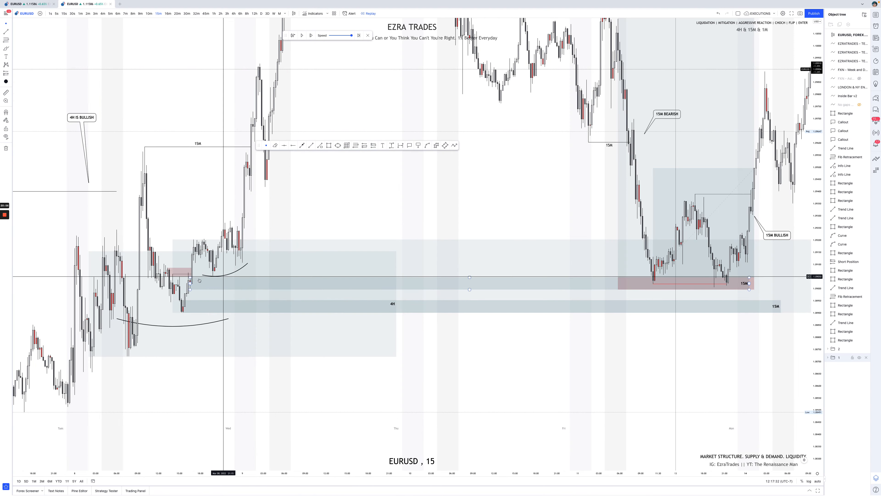
Relate the remaining POI Refinement tags to the small red supply zone on the chart, and close the options in Notion
key(ctrl+Right)
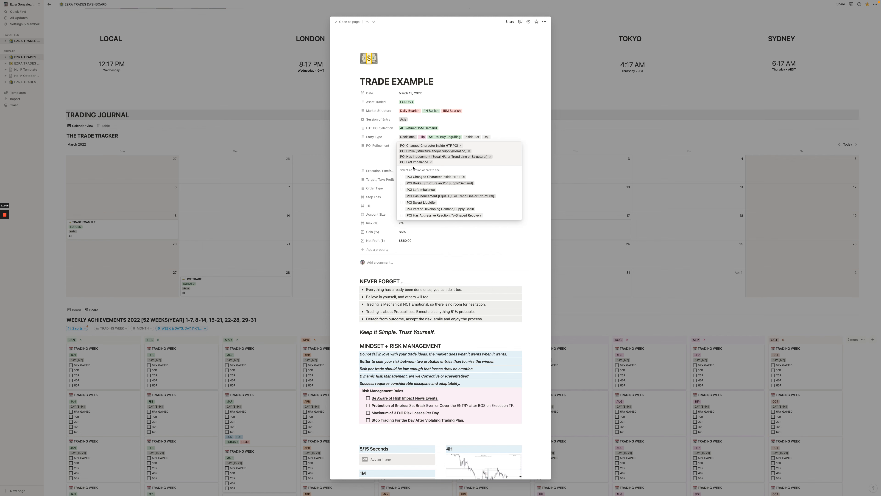
key(ctrl+Left)
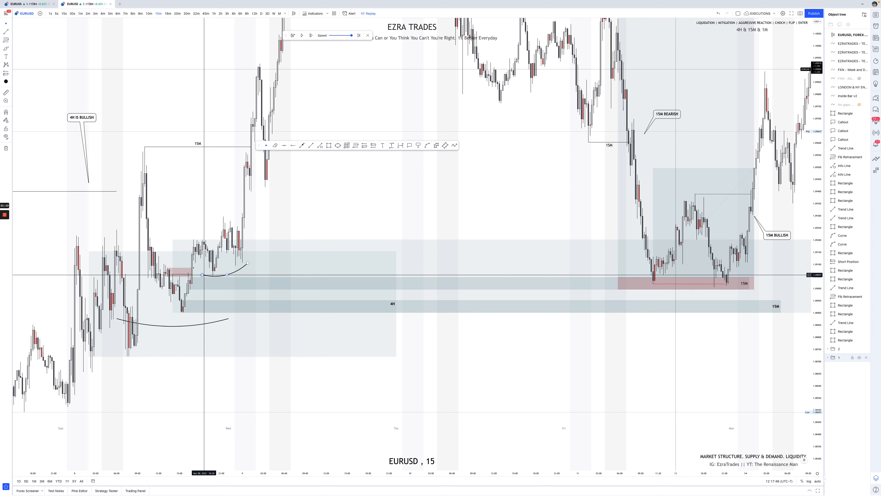
click(192, 270)
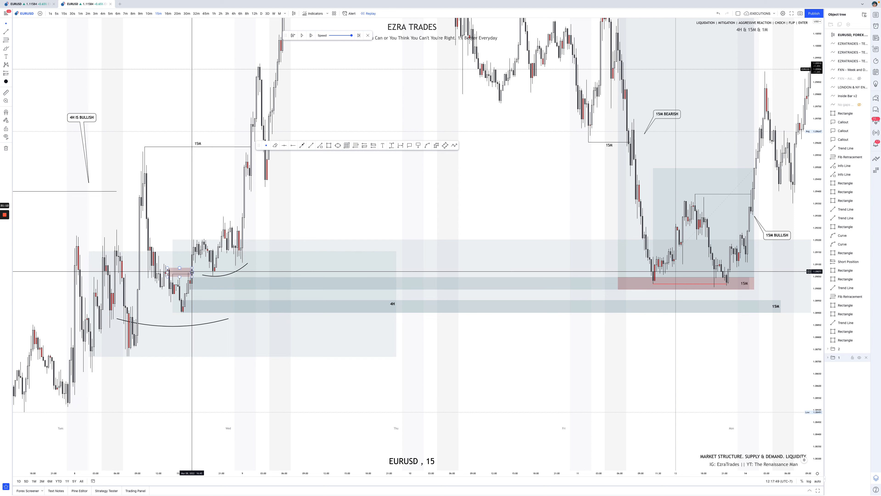
key(ctrl+Right)
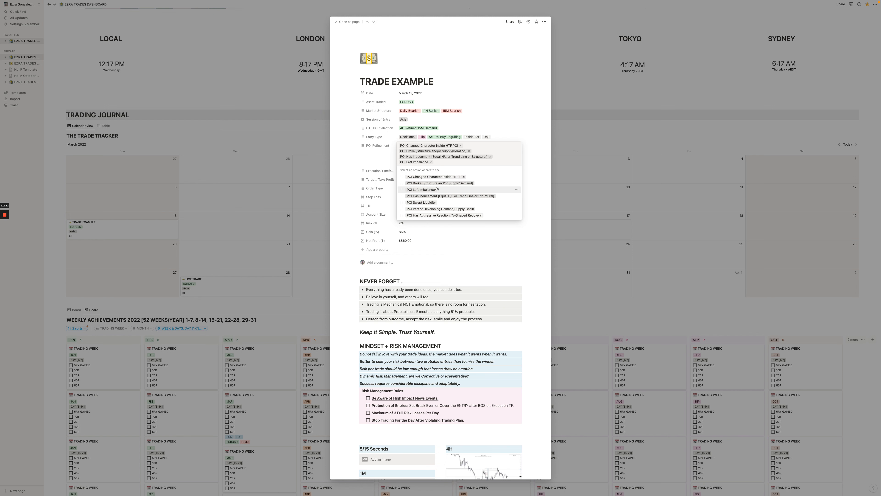
click(533, 155)
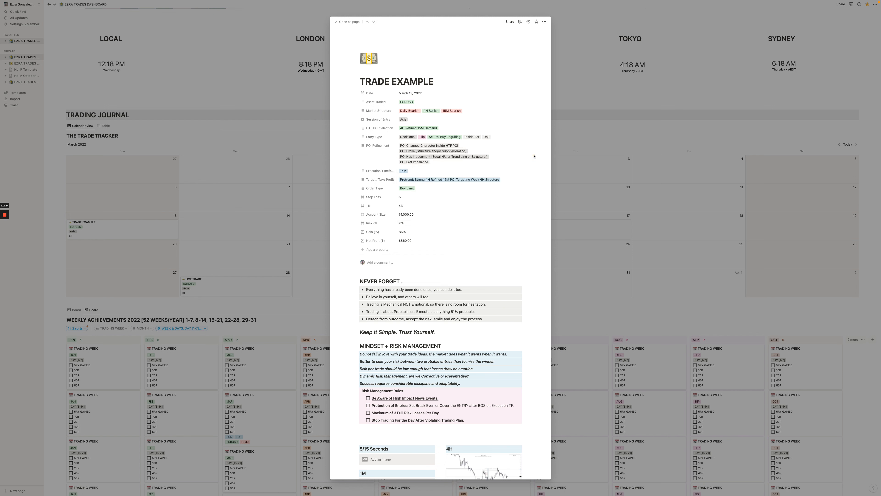
Review the available options of the trade's Execution Timeframe and Order Type properties without changing either one
click(492, 170)
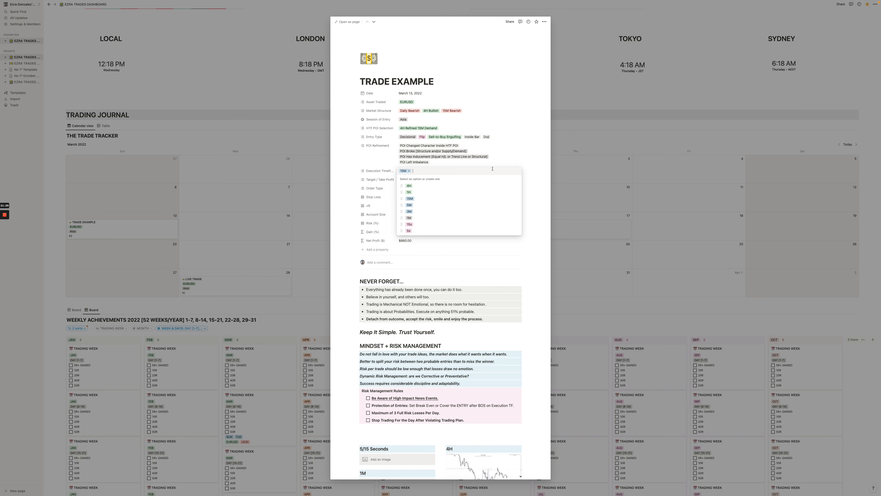
click(529, 171)
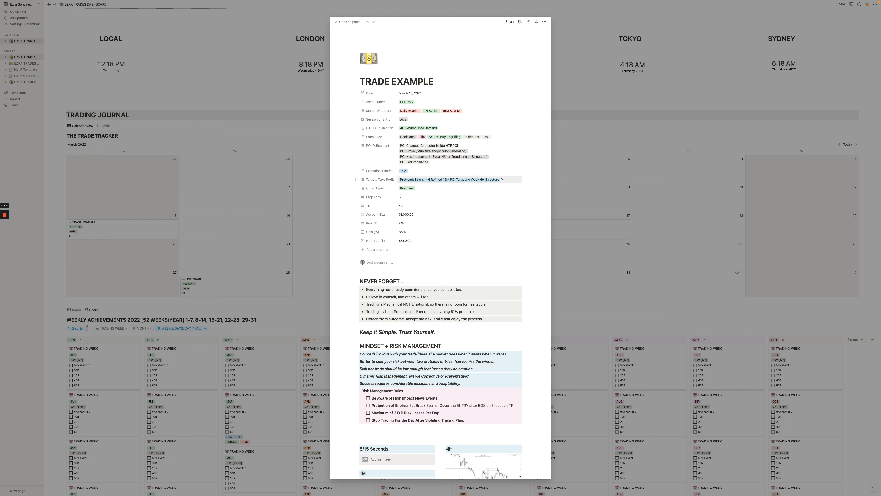
click(492, 186)
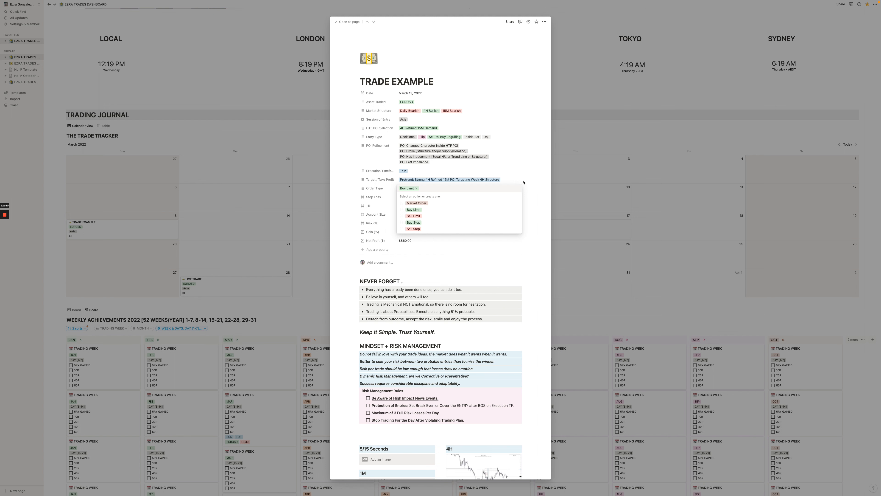
click(524, 182)
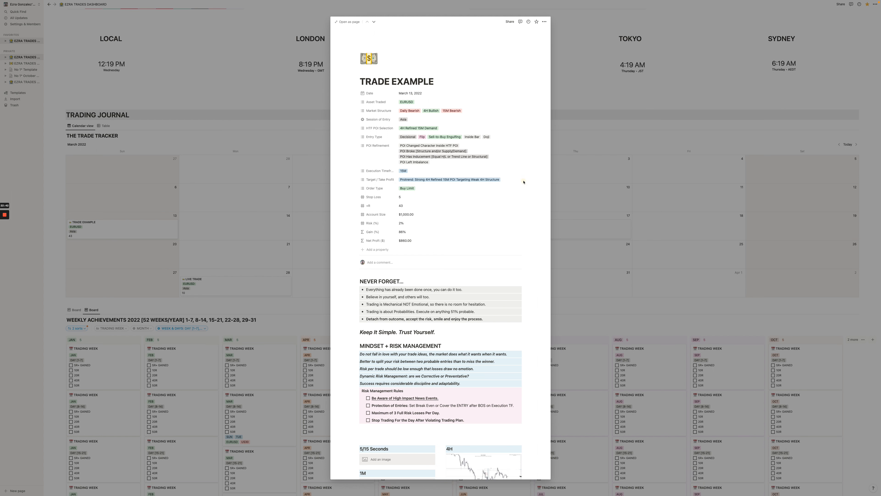
Open the Target / Take Profit options, and switch to TradingView to examine the price range between the 15M demand and 4H supply zones
click(507, 179)
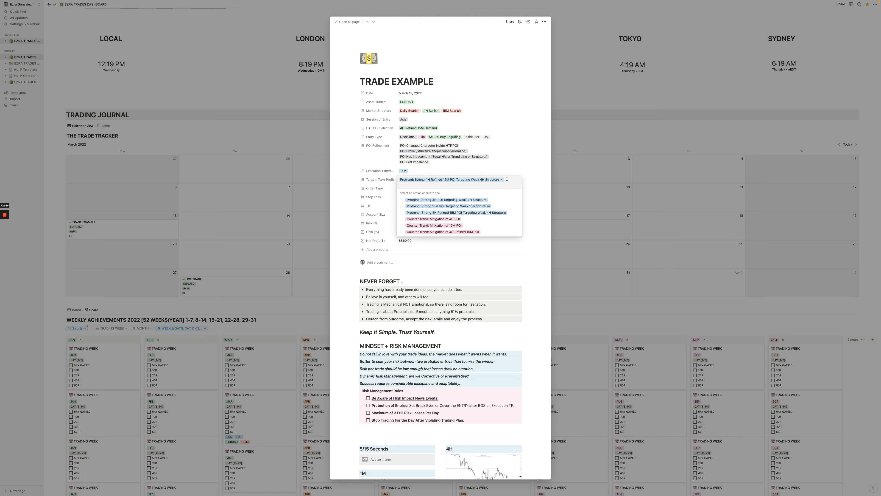
key(ctrl+Left)
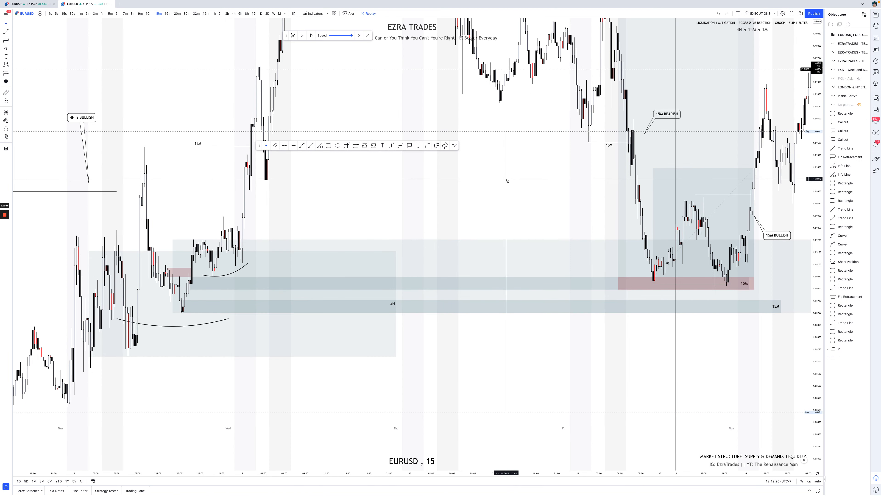
scroll(508, 179, down, 2)
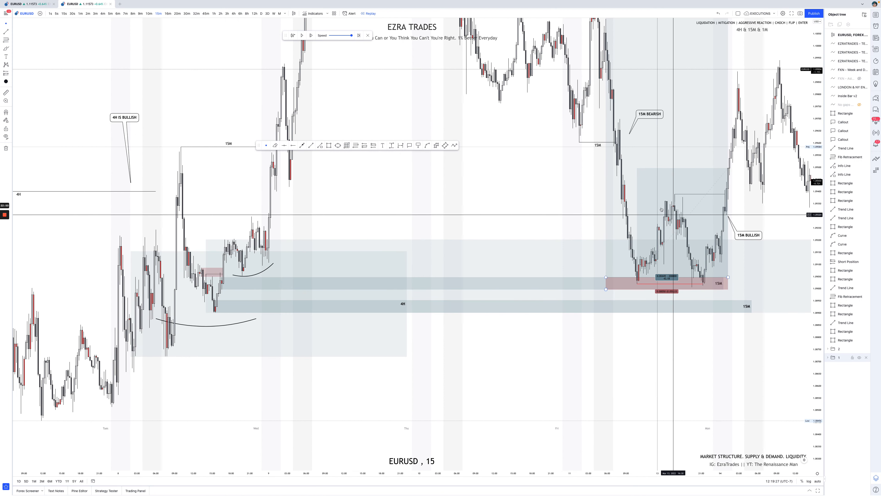
drag(670, 207, 570, 193)
drag(558, 232, 548, 256)
drag(814, 196, 802, 271)
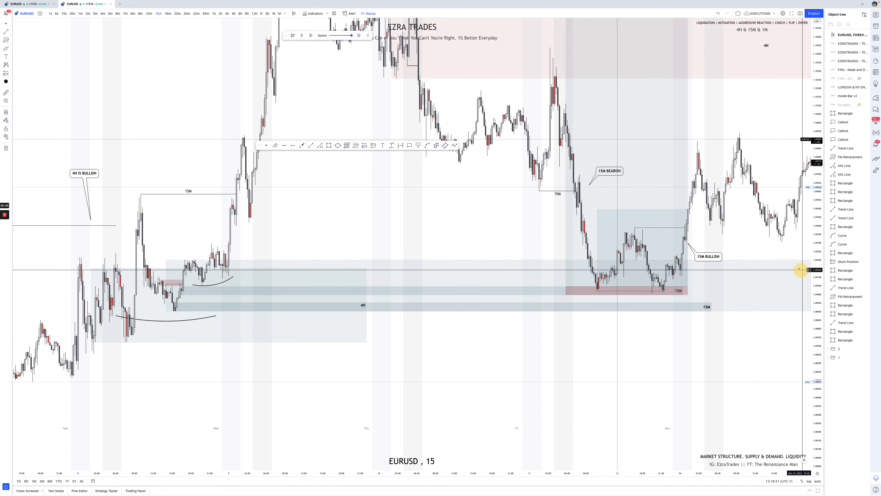
drag(525, 230, 502, 258)
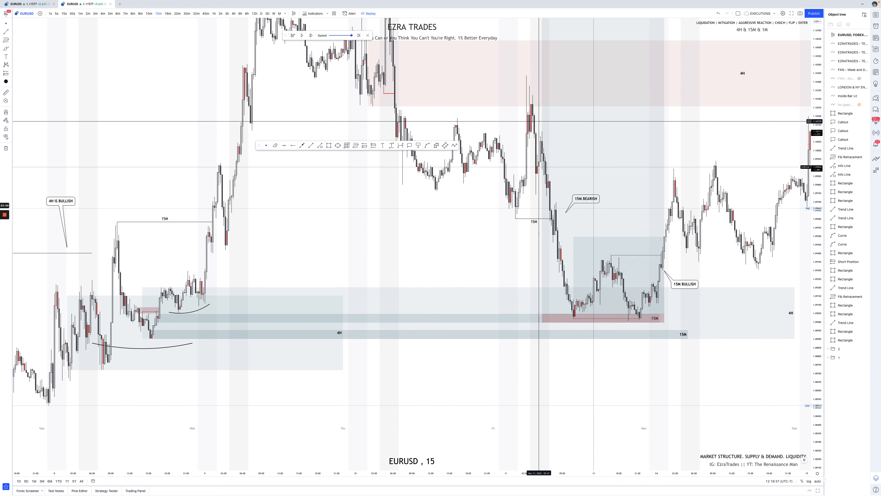
drag(527, 261, 507, 313)
Examine the 4H structure level and the dashed TARGET line above the 4H supply zone on the 15-minute EURUSD chart
click(623, 340)
click(655, 262)
scroll(655, 262, right, 3)
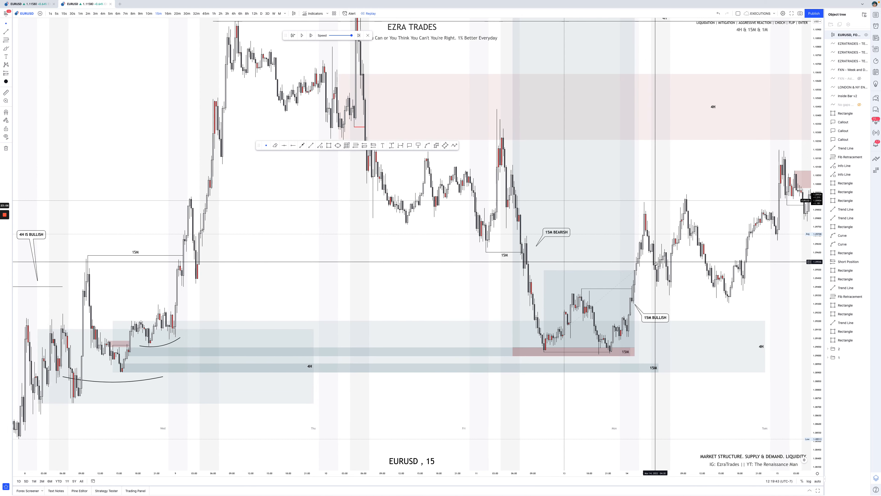
scroll(655, 262, down, 1)
scroll(656, 262, down, 1)
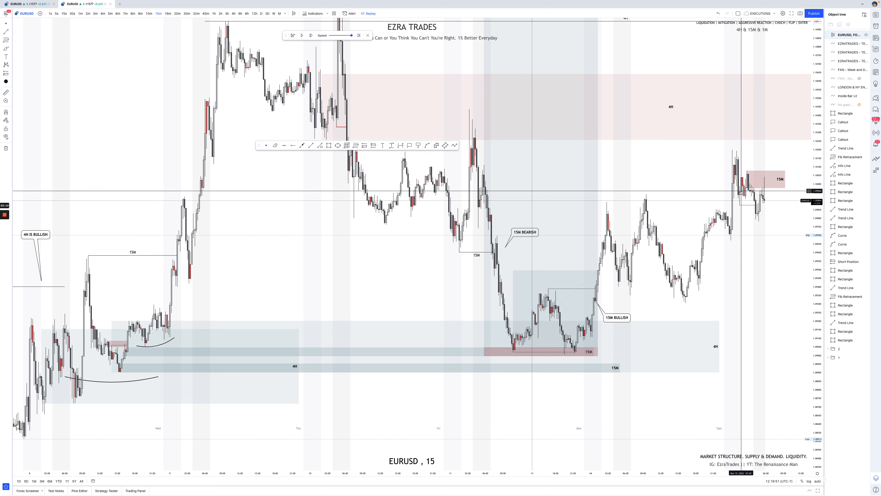
scroll(741, 190, up, 3)
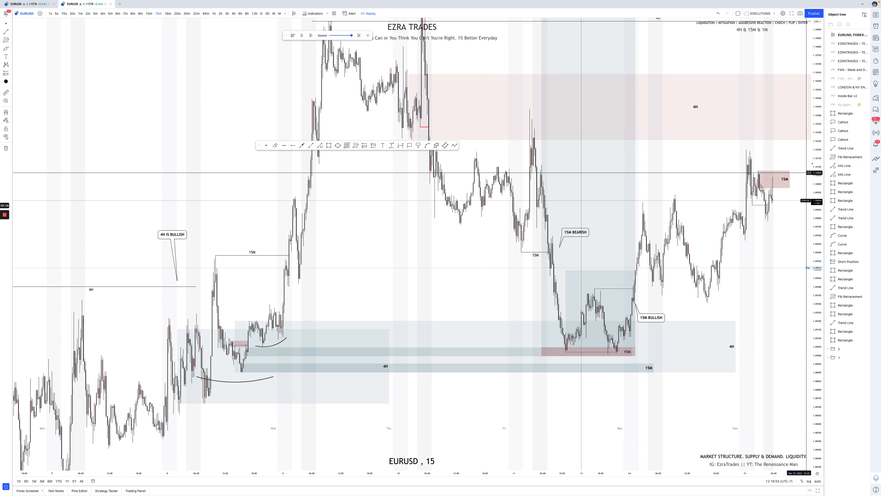
drag(813, 226, 812, 257)
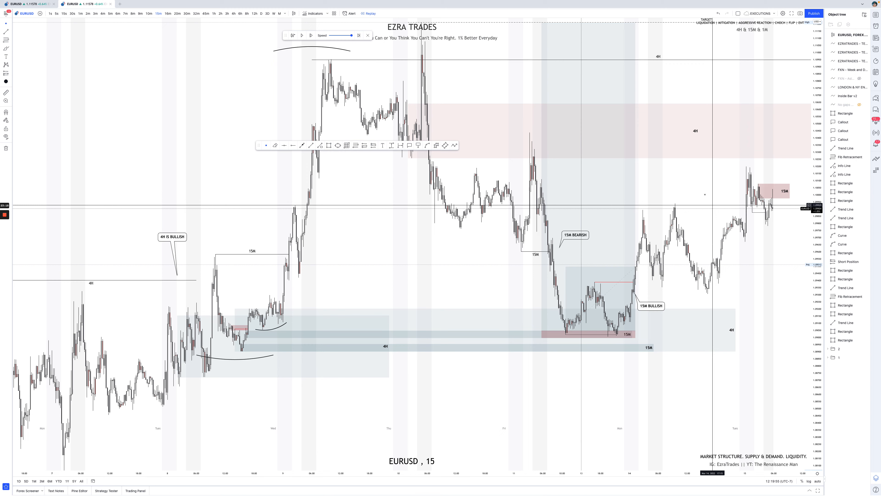
drag(704, 200, 702, 257)
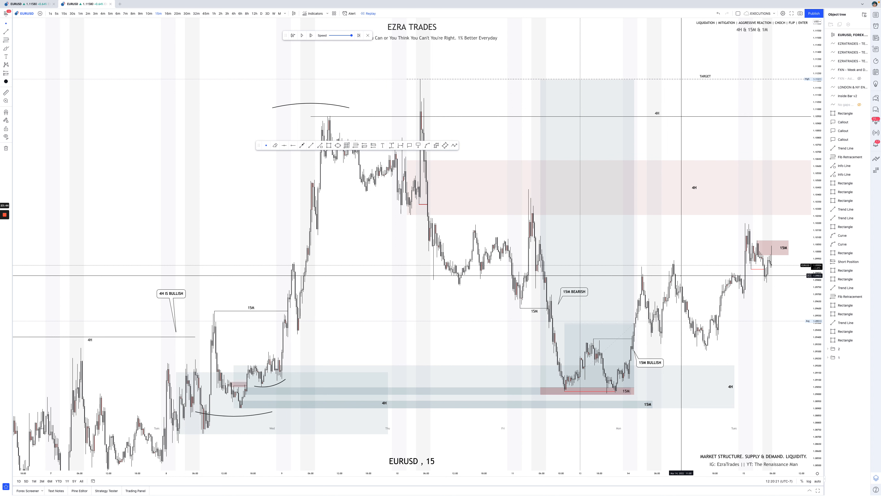
Switch the EURUSD chart to the 4-hour timeframe and examine the daily bearish move, the 4H structure and the target
click(232, 13)
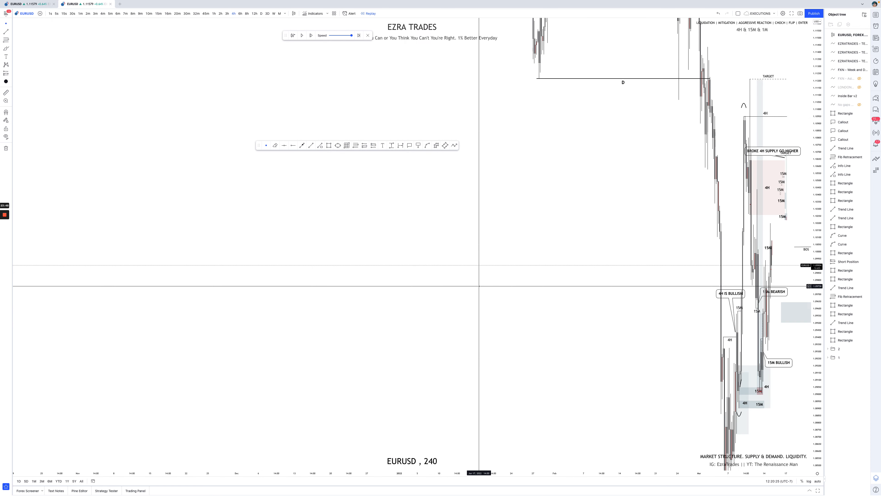
scroll(667, 325, up, 3)
double_click(820, 312)
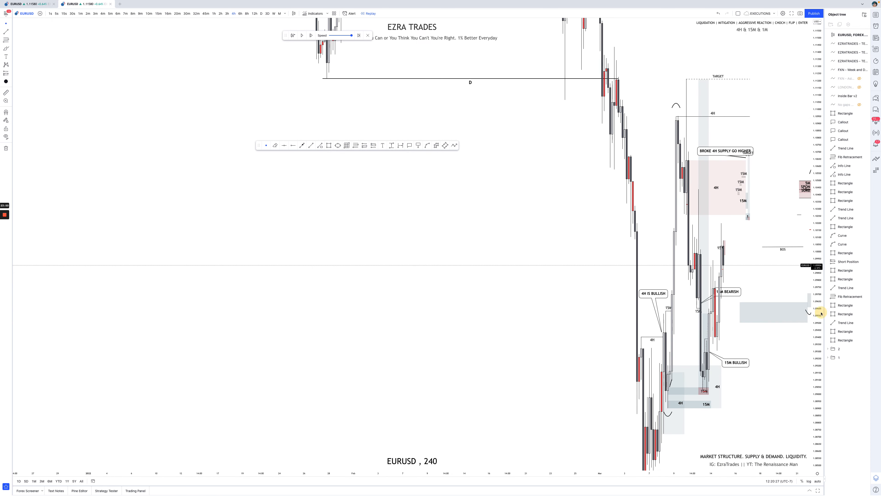
scroll(767, 321, up, 5)
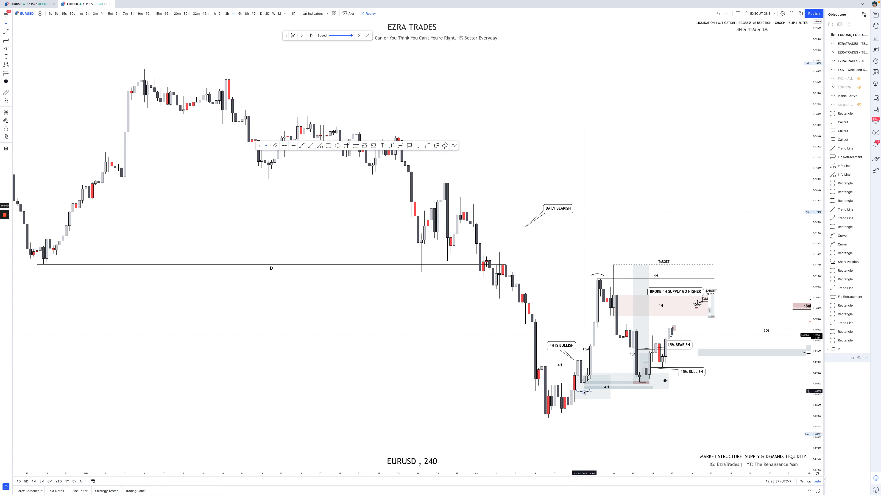
scroll(597, 277, up, 3)
scroll(597, 278, up, 2)
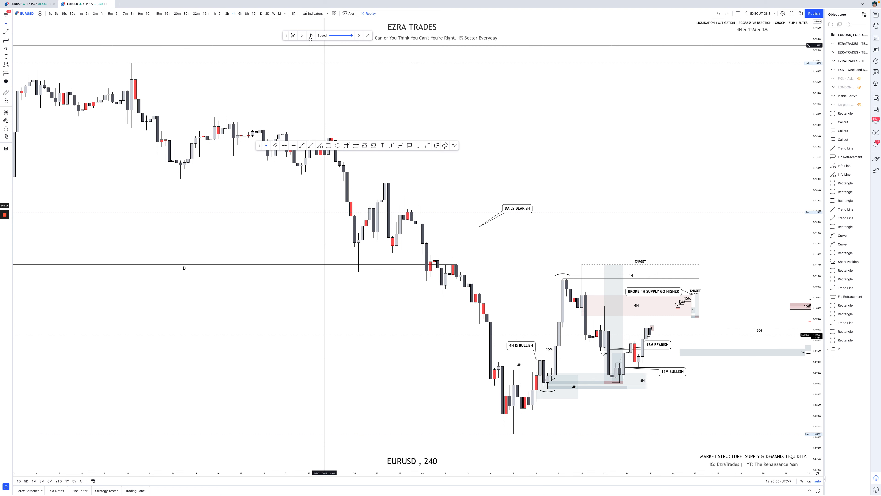
Play the bar replay forward until price passes the TARGET line, and pause it
click(303, 36)
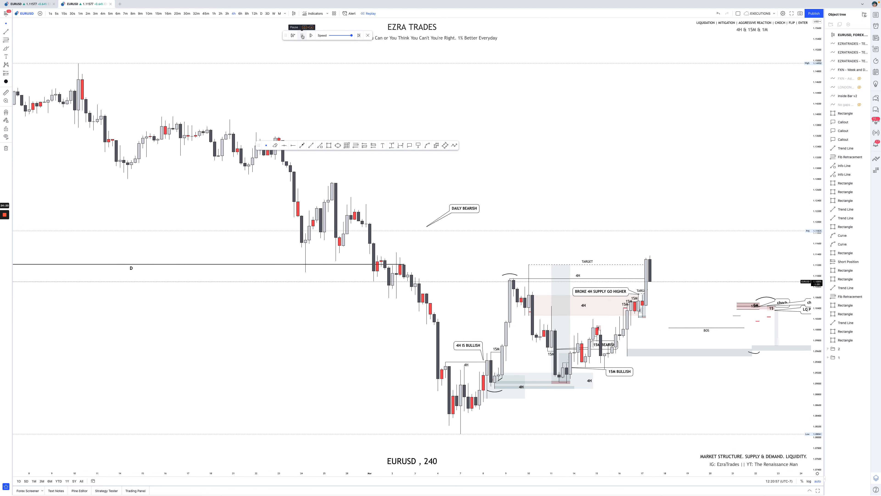
click(302, 36)
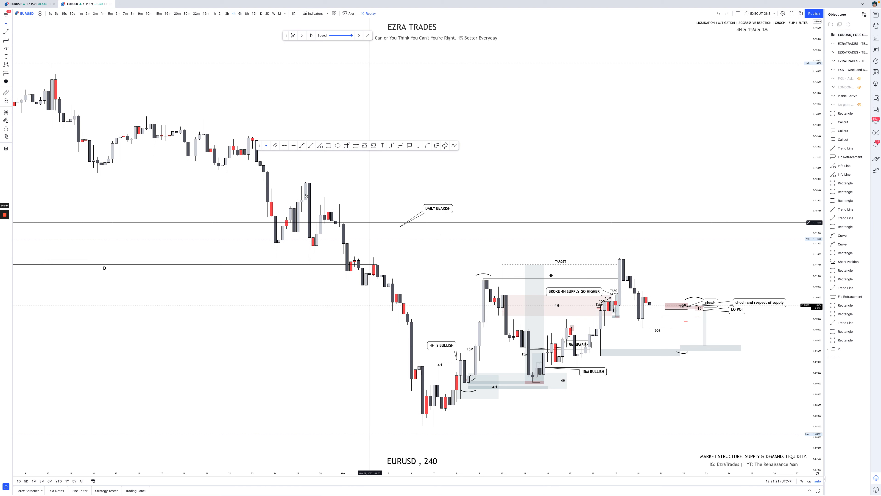
scroll(360, 220, up, 2)
Return to Notion and remove the selected tag from the trade's Target / Take Profit property
key(ctrl+Right)
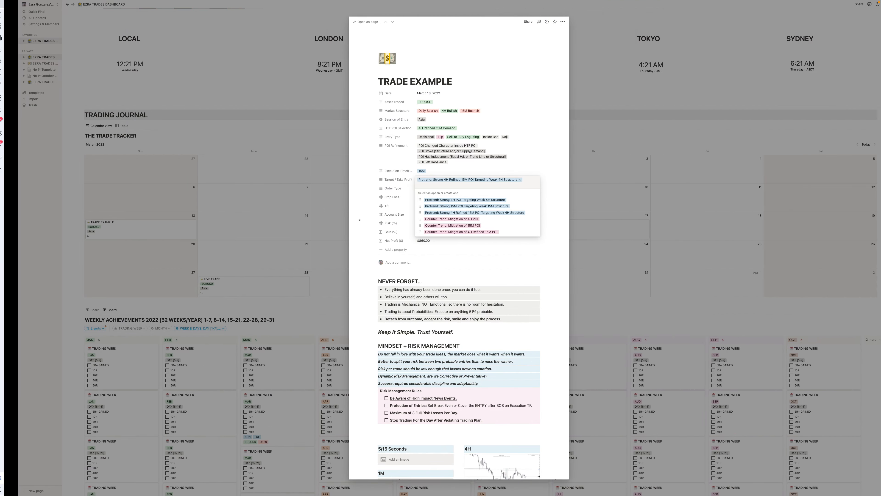
key(BackSpace)
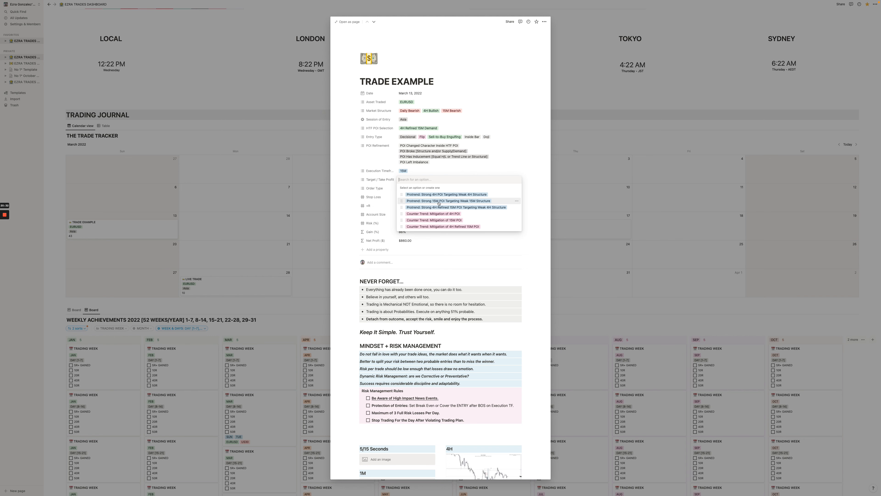
Go back to TradingView and switch the EURUSD chart to the 15-minute timeframe
key(ctrl+Right)
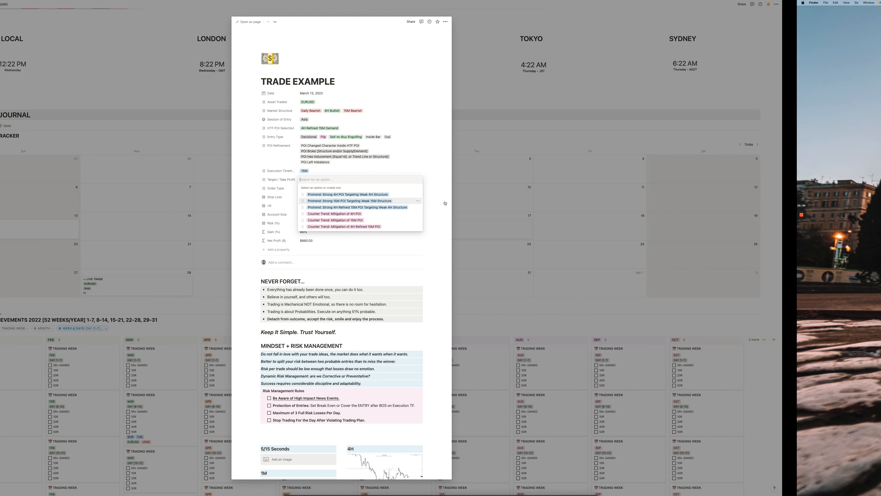
scroll(497, 301, up, 2)
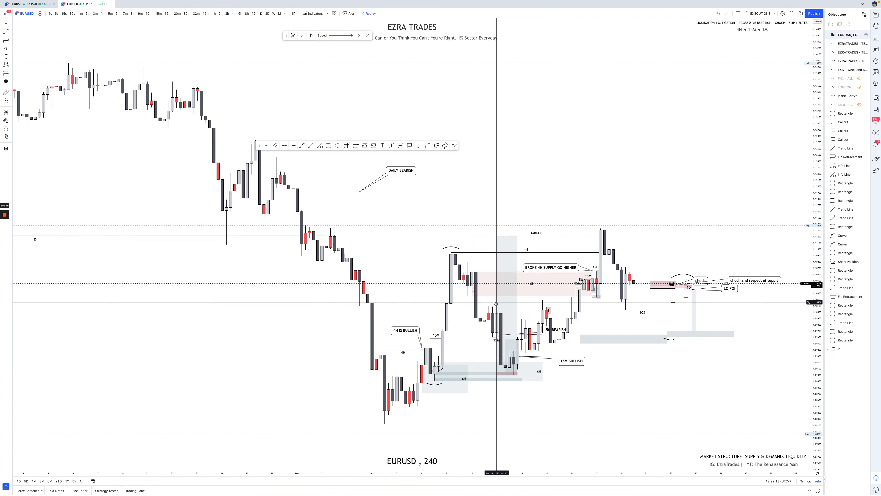
click(159, 13)
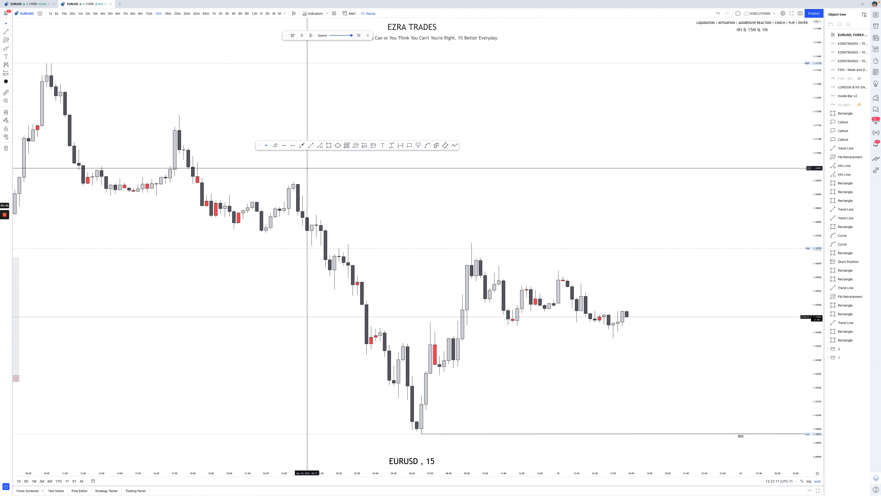
Examine the 15-minute bearish and bullish structure breaks, the long position and the 15M supply zone on the EURUSD chart
scroll(308, 168, down, 10)
scroll(307, 168, left, 15)
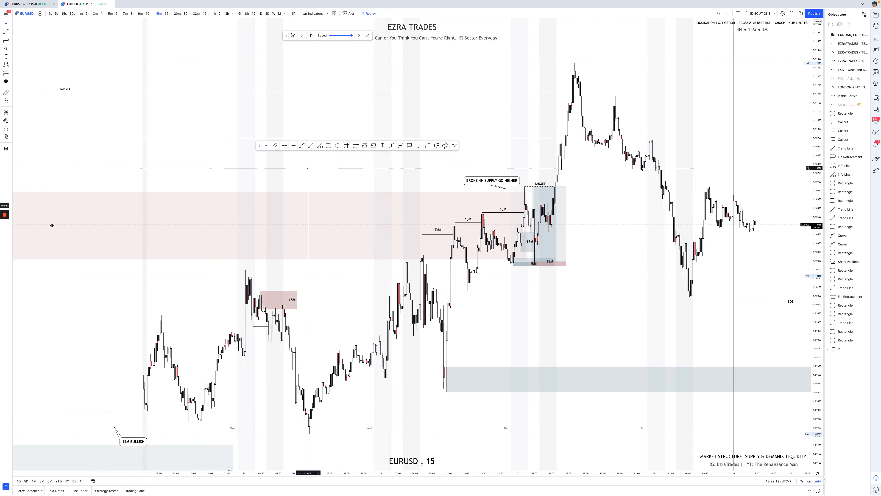
scroll(307, 168, up, 5)
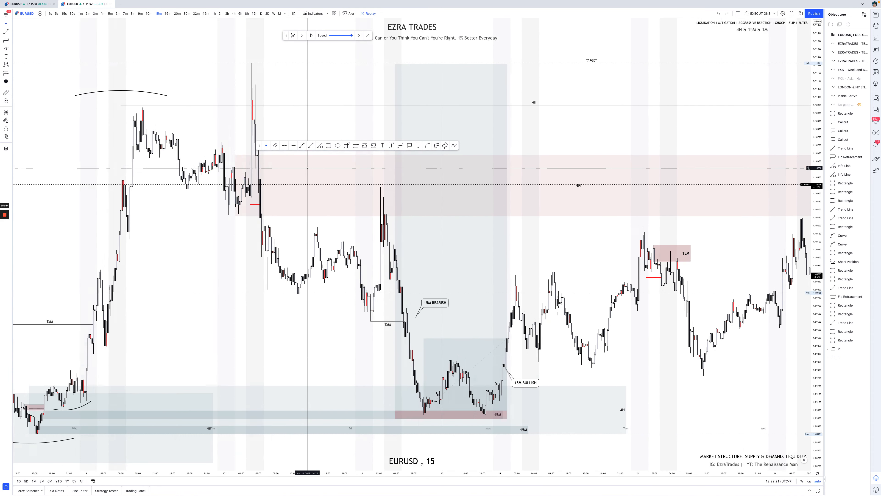
click(426, 372)
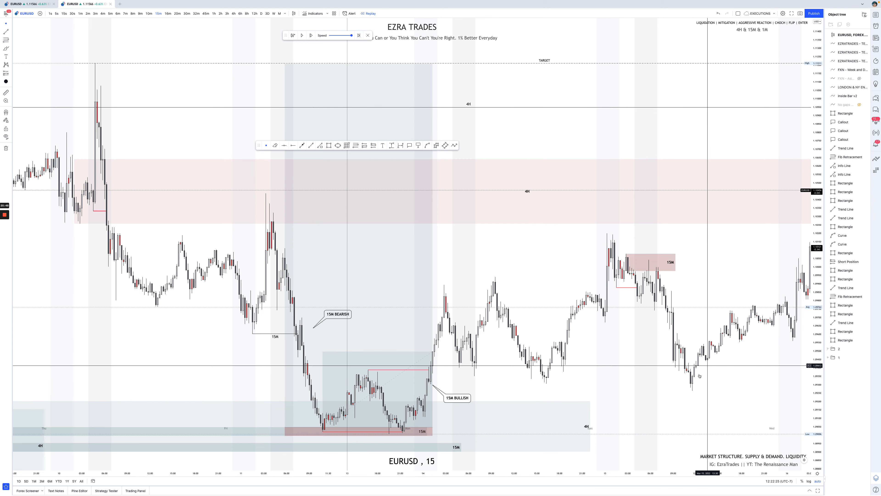
scroll(693, 366, right, 2)
scroll(693, 366, right, 2)
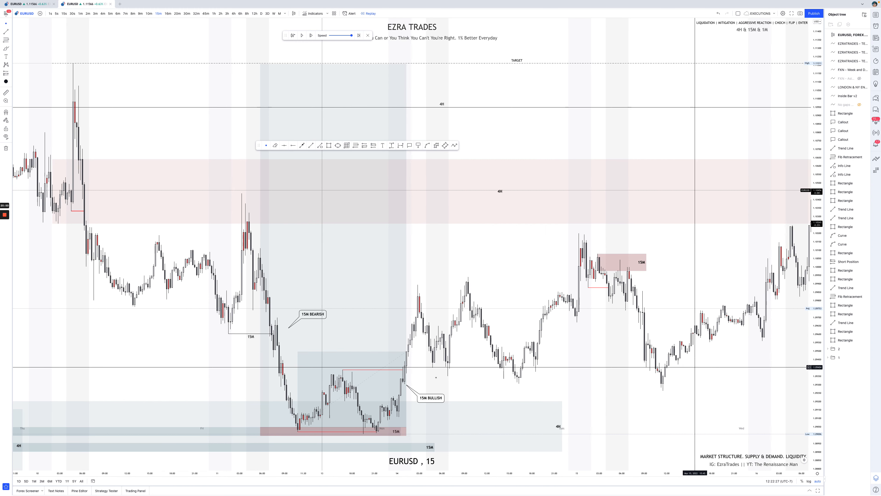
click(405, 394)
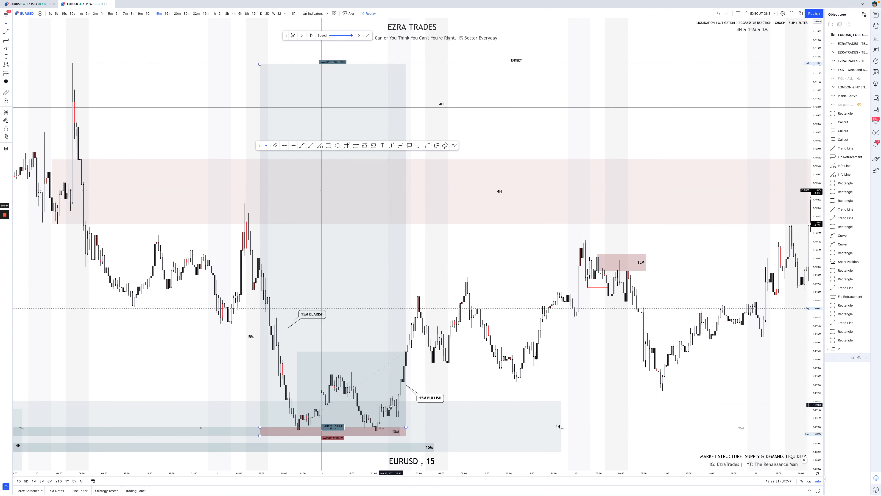
scroll(391, 406, right, 1)
scroll(388, 415, right, 5)
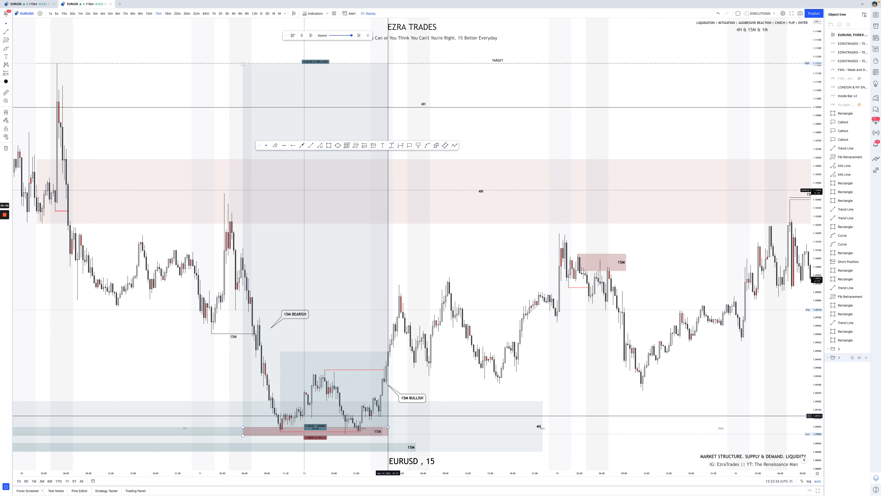
scroll(388, 415, right, 5)
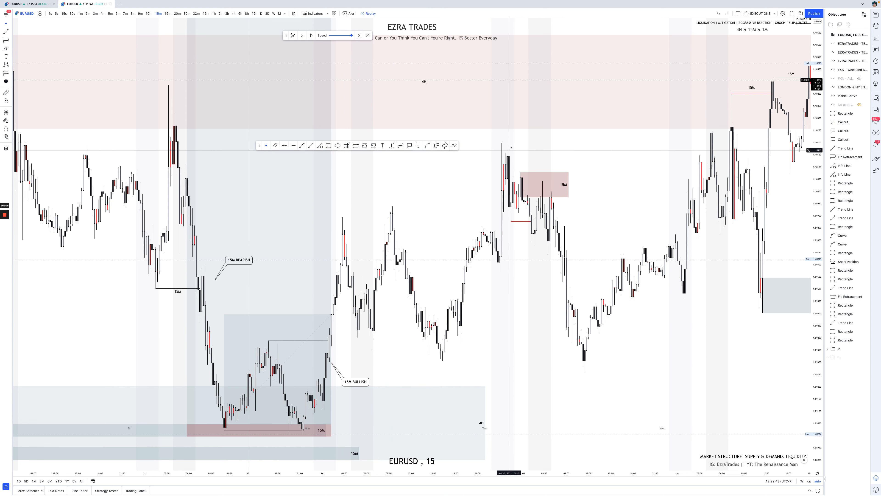
click(521, 172)
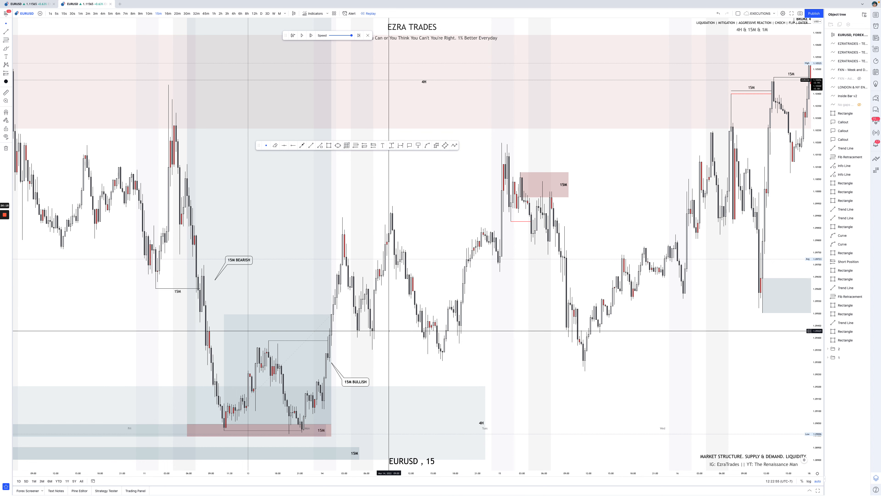
Return to Notion, compare the target options with the chart, and set Target / Take Profit to "Protrend: Strong 4H POI Targeting Weak 4H Structure"
key(ctrl+Right)
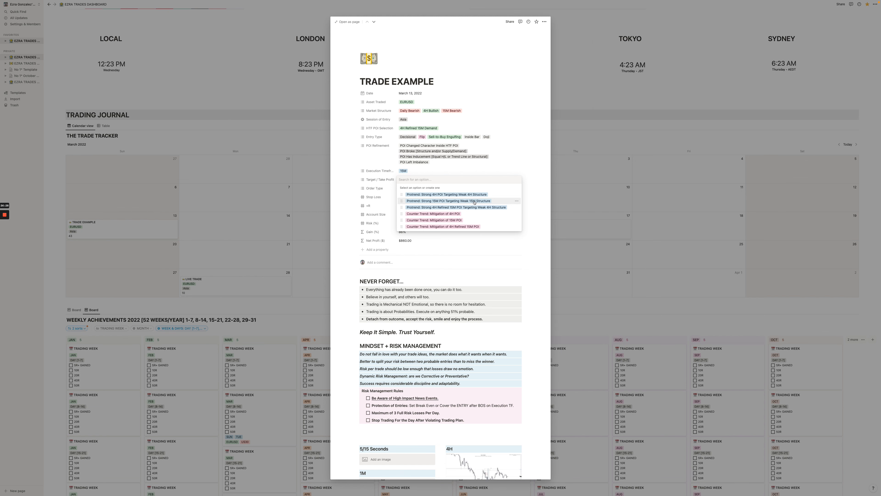
key(ctrl+Left)
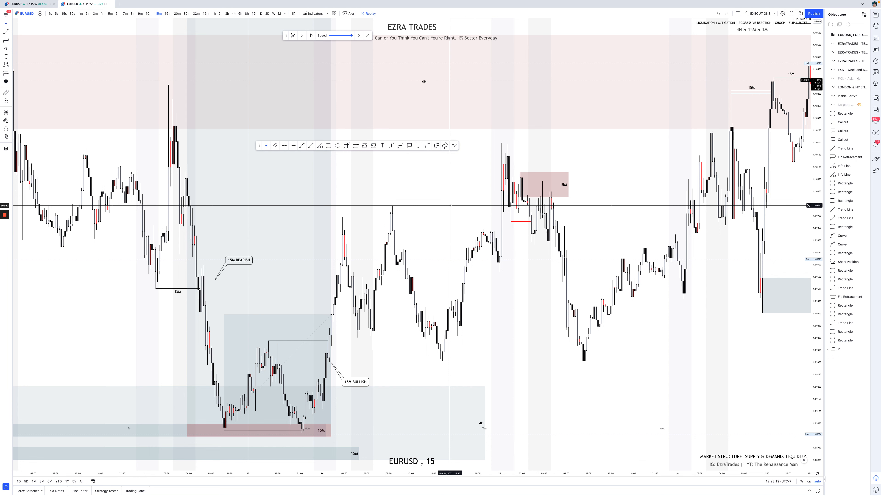
key(ctrl+Right)
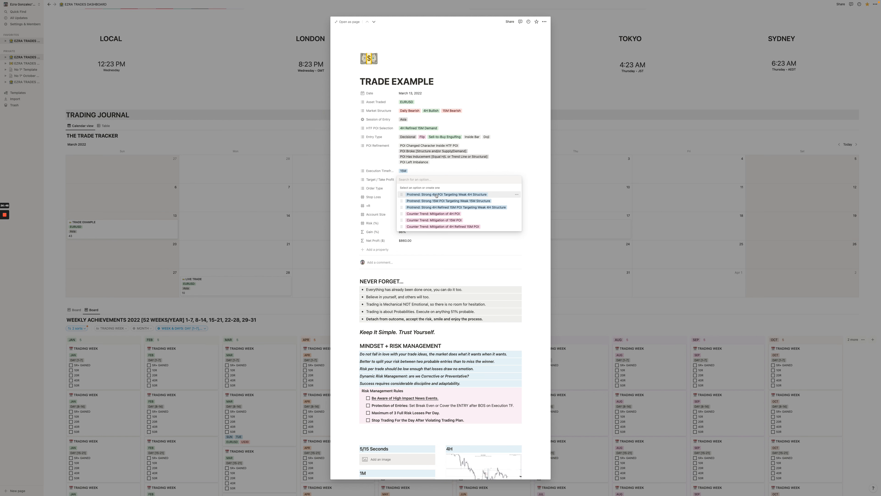
click(465, 195)
click(539, 189)
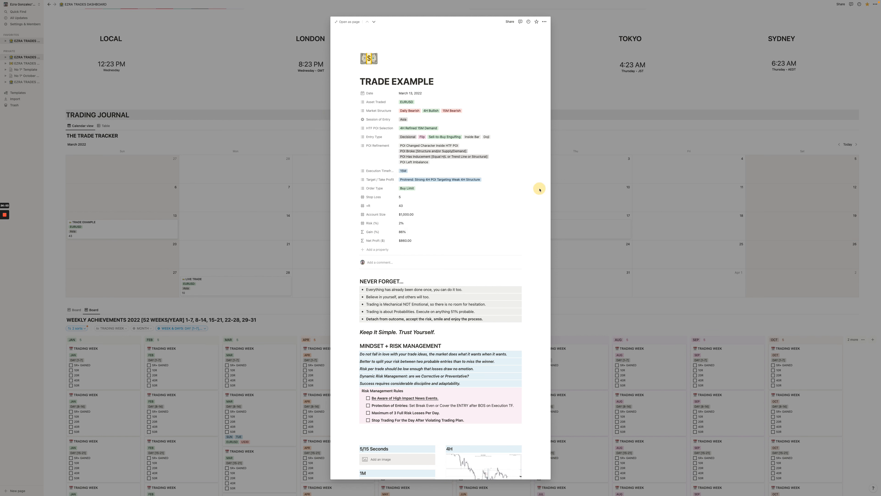
Review the trade's available Order Type options and enter 5 as its Stop Loss
click(445, 188)
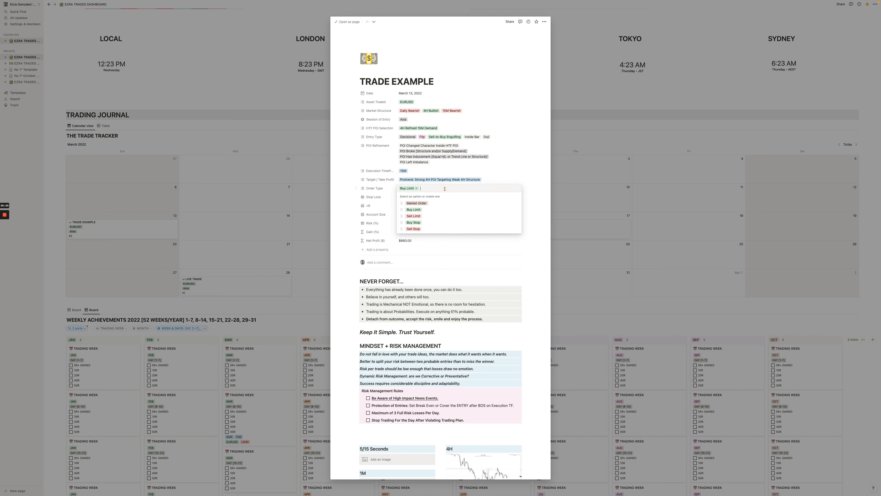
click(534, 195)
click(440, 197)
text(5)
key(Return)
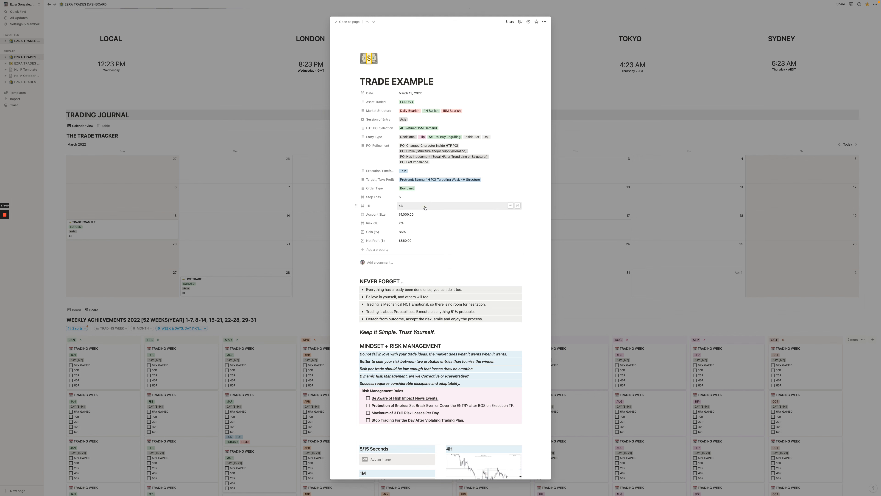
Compare the trade's +R value with the long position in TradingView, and inspect the Account Size and Risk (%) properties in Notion
key(ctrl+Left)
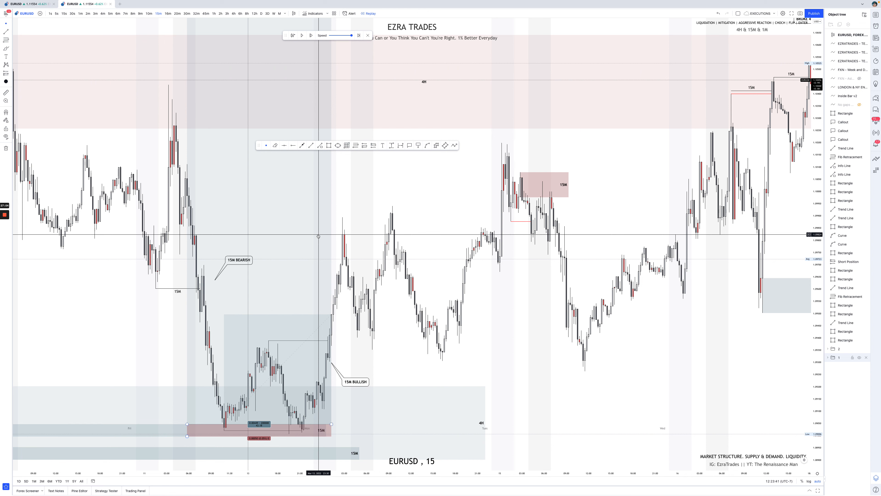
key(ctrl+Right)
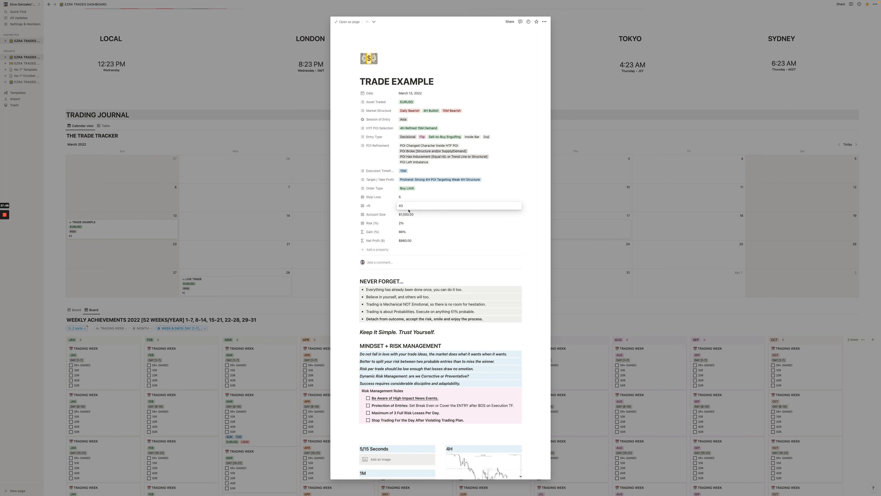
click(418, 214)
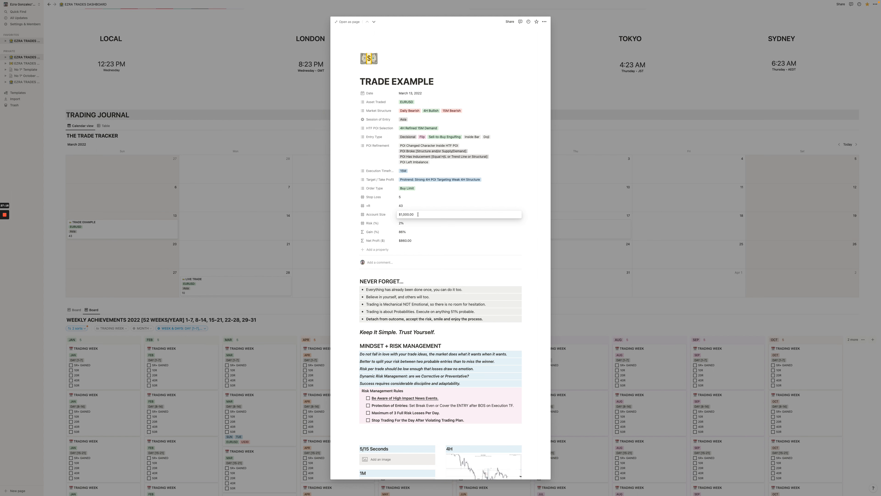
double_click(418, 214)
click(422, 229)
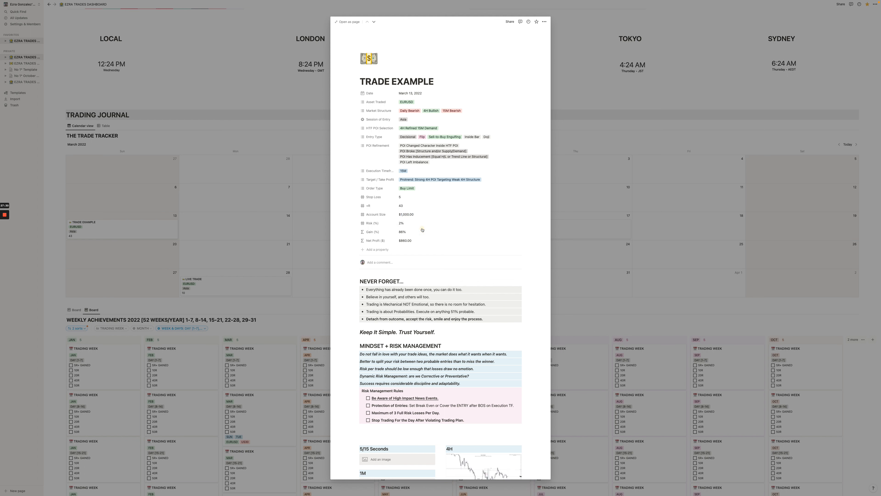
click(420, 222)
double_click(419, 222)
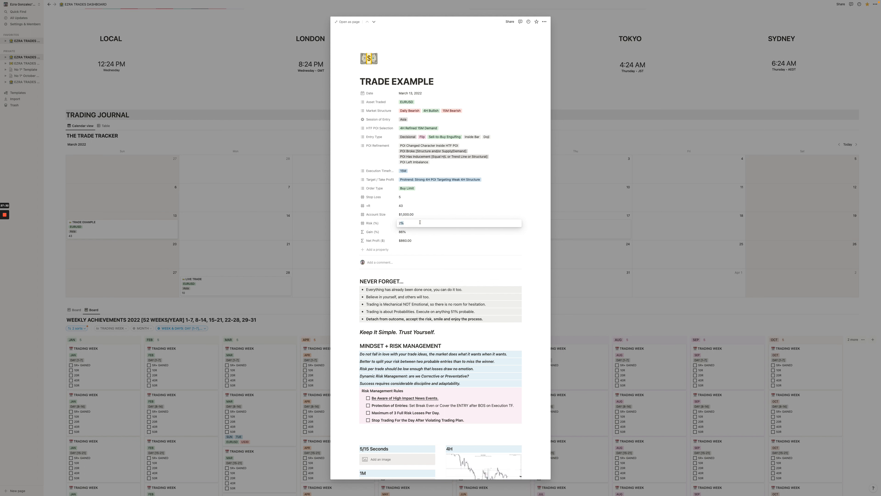
double_click(420, 222)
click(385, 222)
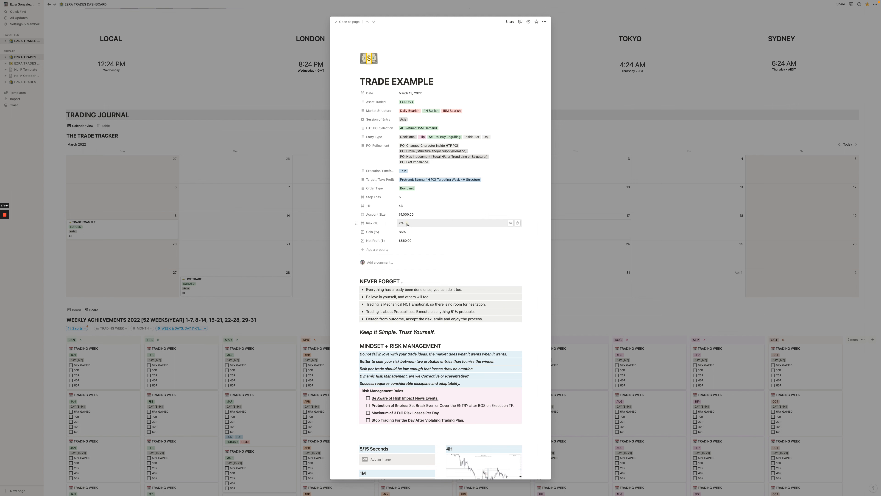
Set the trade's Risk (%) property to 1%
click(407, 224)
text(1)
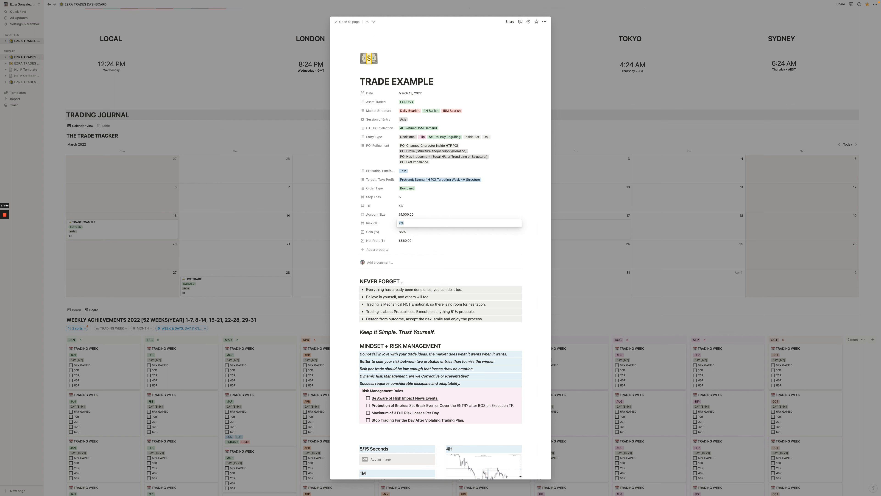
click(519, 240)
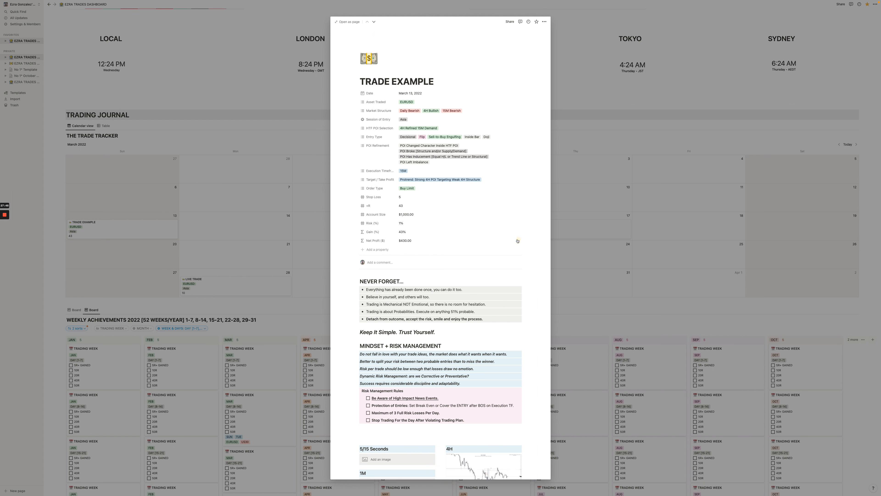
Set the trade's Account Size to $5,000
click(413, 214)
triple_click(413, 214)
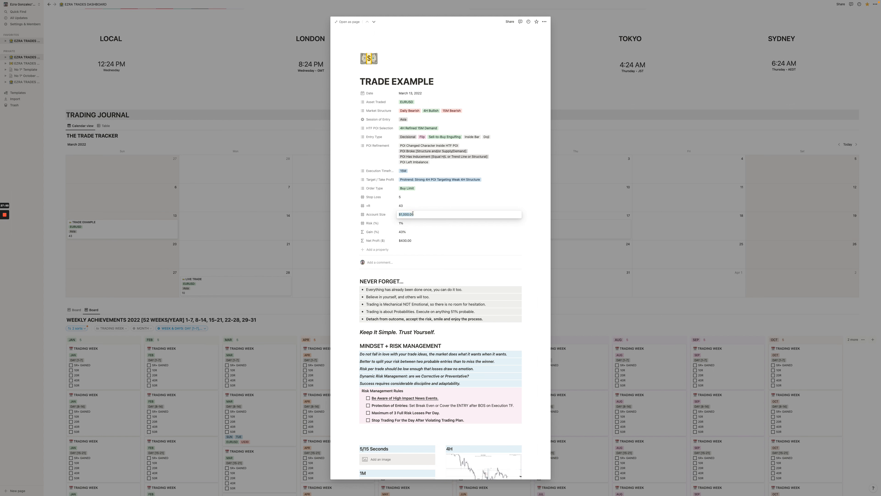
text(5000)
key(Return)
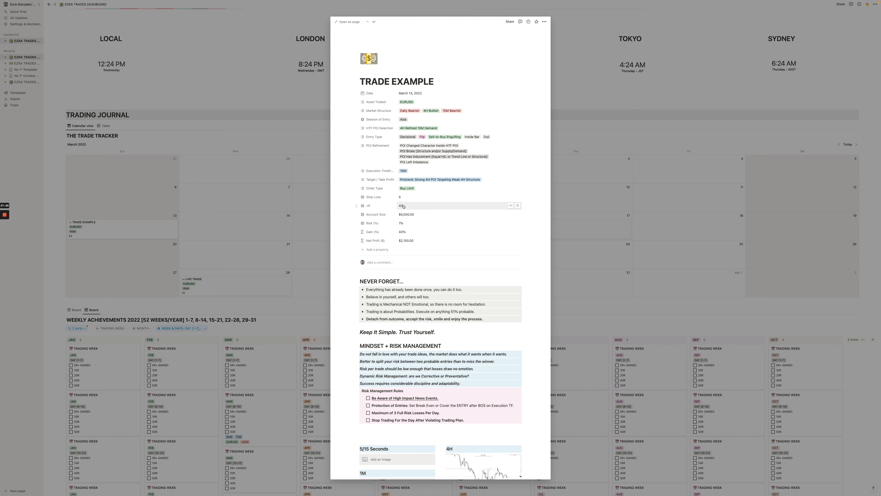
Change the trade's Risk (%) property to 1.5%
click(408, 223)
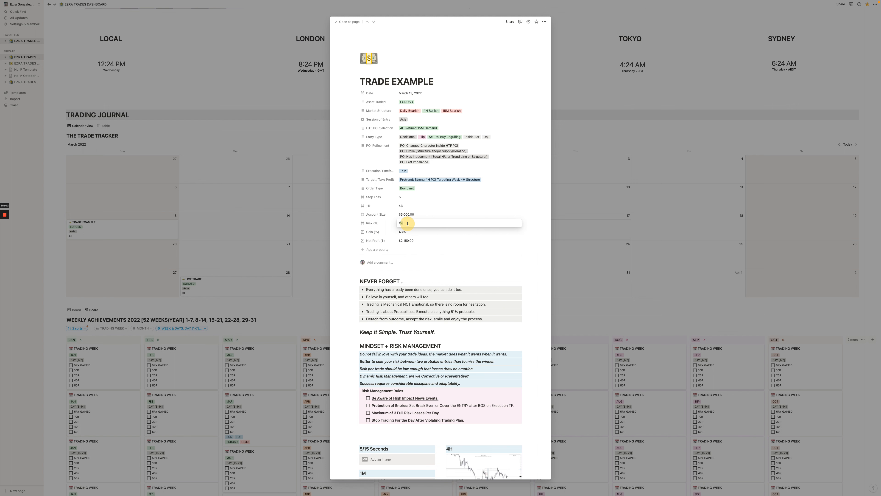
text(1.5)
double_click(407, 222)
text(1.5)
click(435, 234)
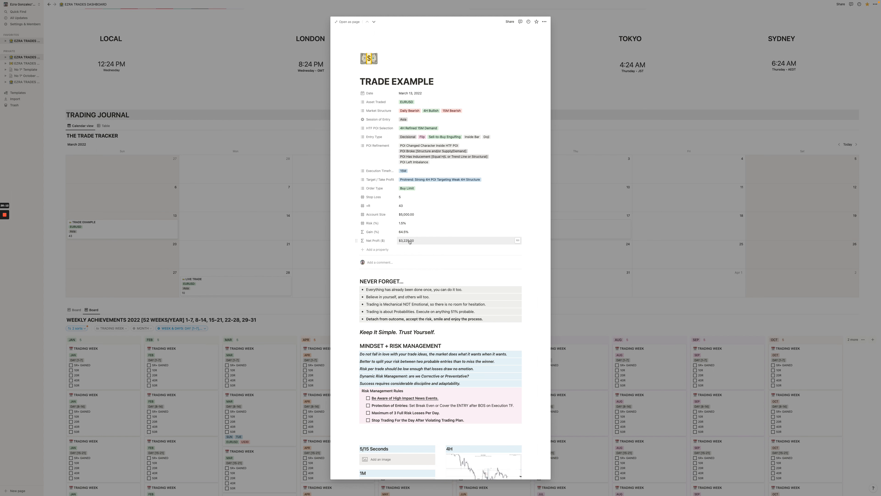
Set the trade's Account Size to $2,500
click(415, 214)
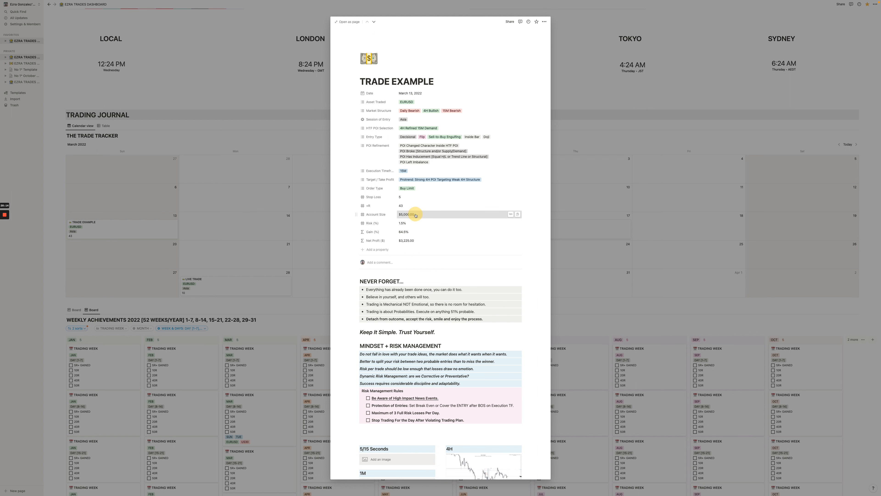
text(25)
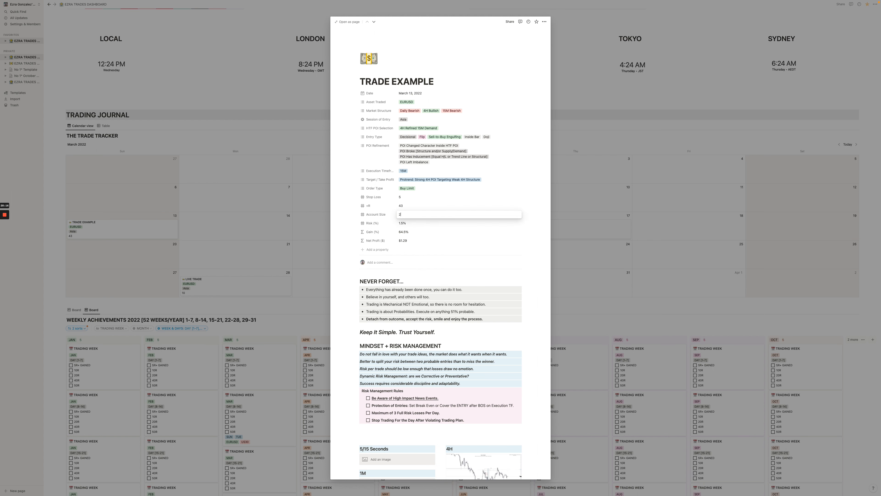
key(Return)
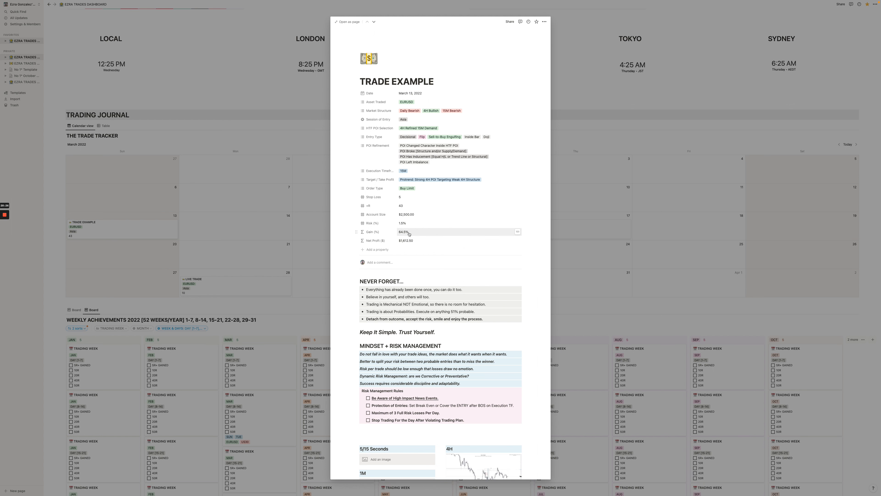
Reduce the trade's Risk (%) property to 1%
click(407, 223)
key(BackSpace)
key(BackSpace)
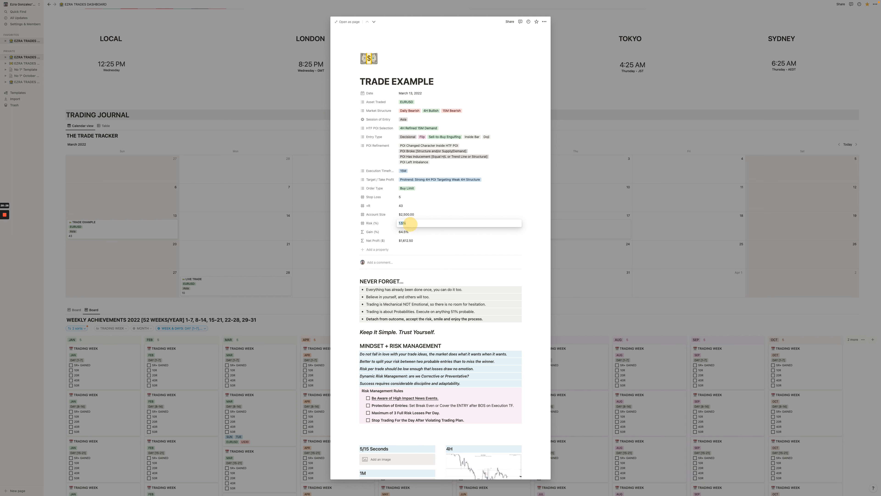
click(414, 253)
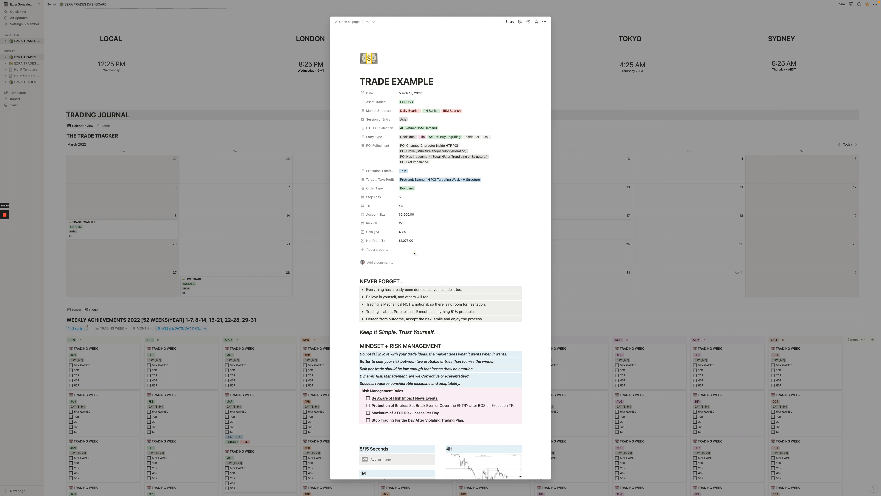
Review the trade page's NEVER FORGET and MINDSET + RISK MANAGEMENT notes, and open the HTF POI Selection options
scroll(414, 254, down, 4)
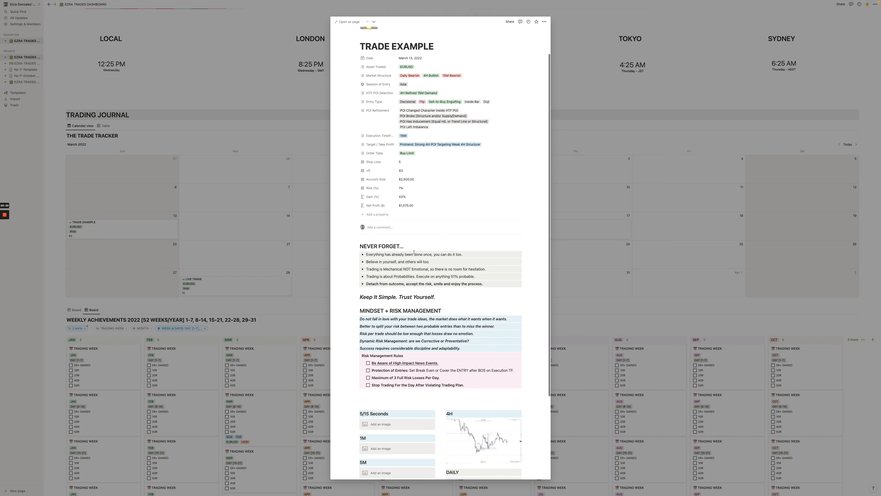
scroll(414, 252, down, 1)
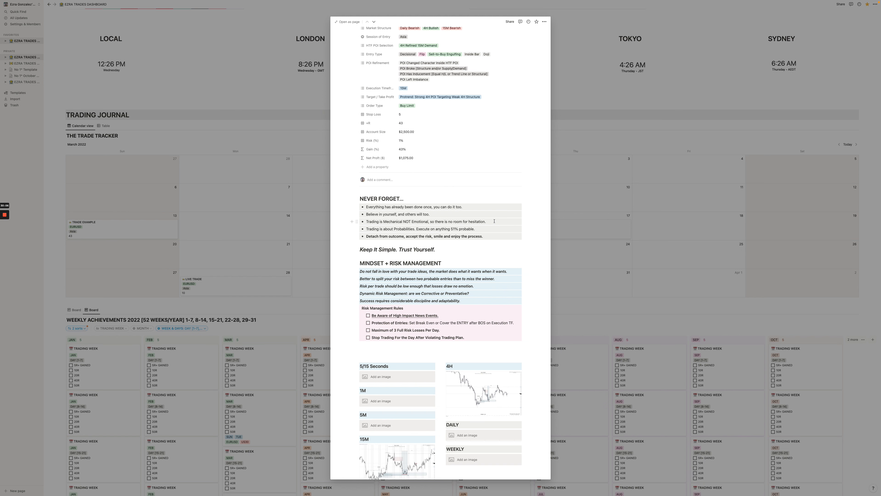
scroll(494, 221, up, 3)
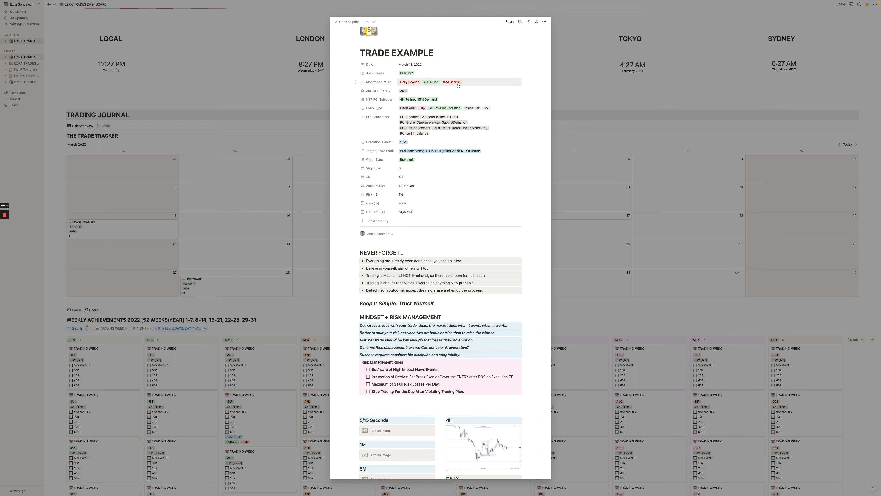
click(449, 100)
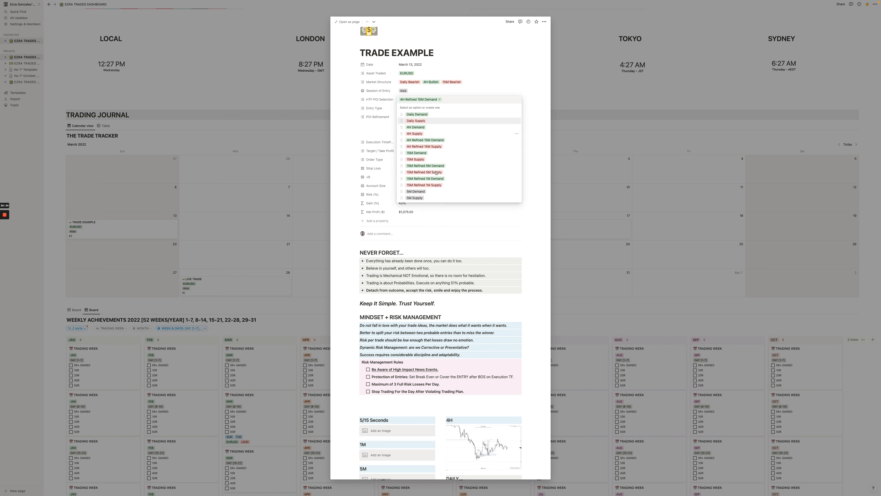
Open the trade's POI Refinement options and compare them with the 15M demand zone on the EURUSD chart in TradingView
click(429, 234)
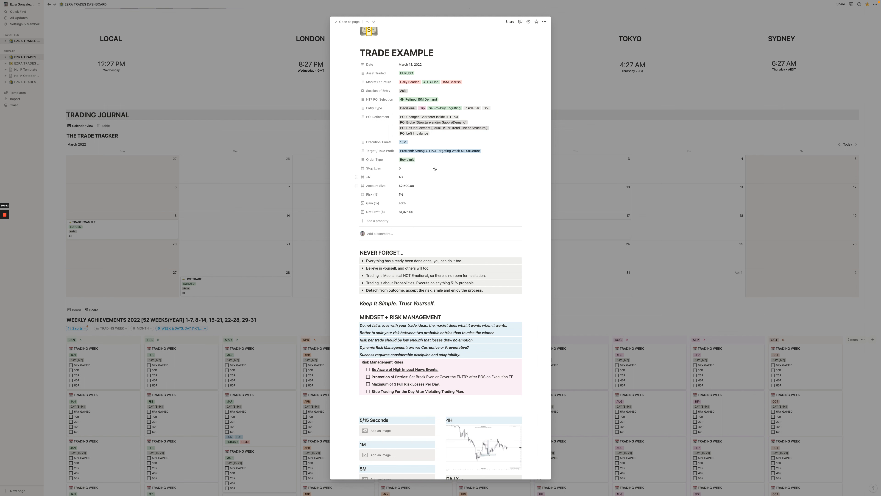
click(430, 134)
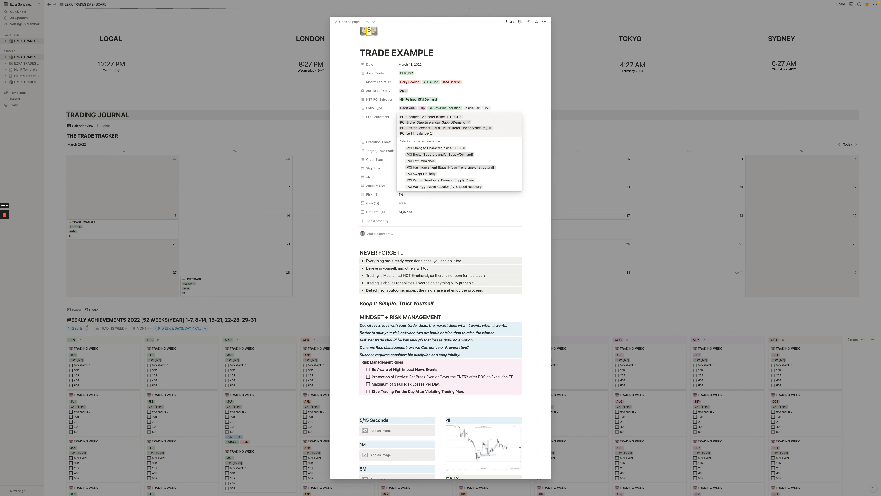
key(ctrl+Left)
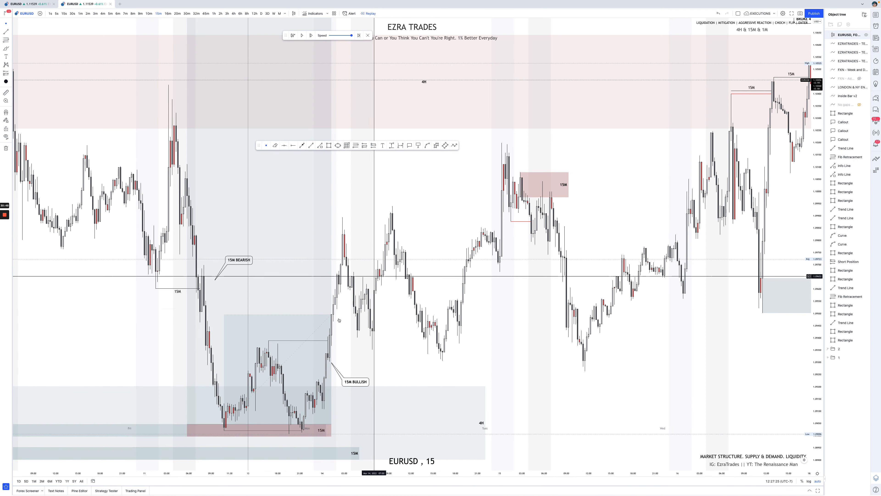
scroll(339, 319, left, 15)
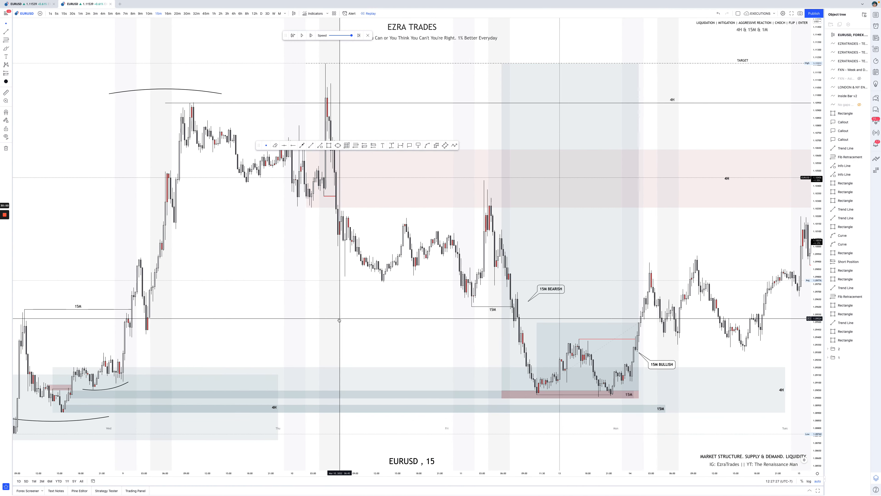
scroll(339, 320, left, 12)
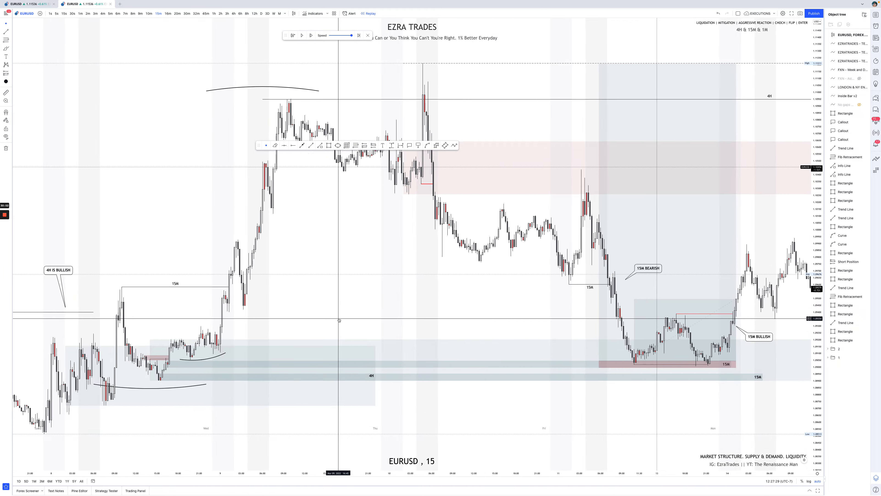
click(192, 363)
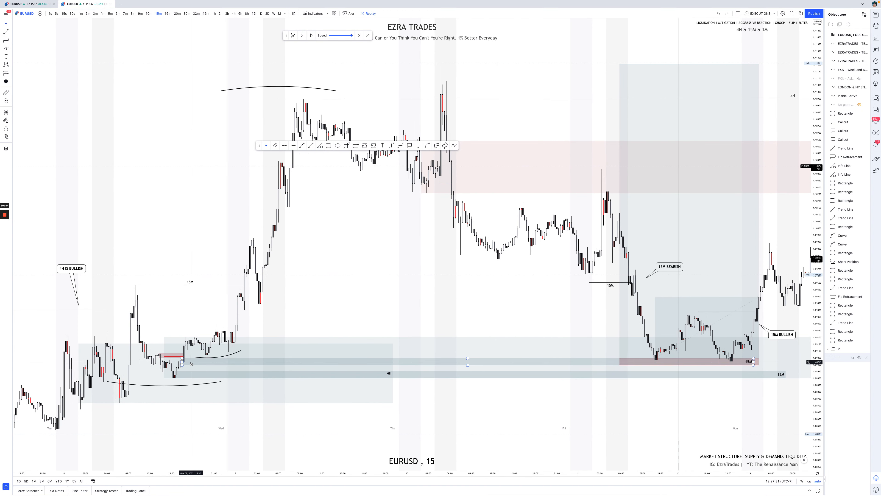
key(ctrl+Right)
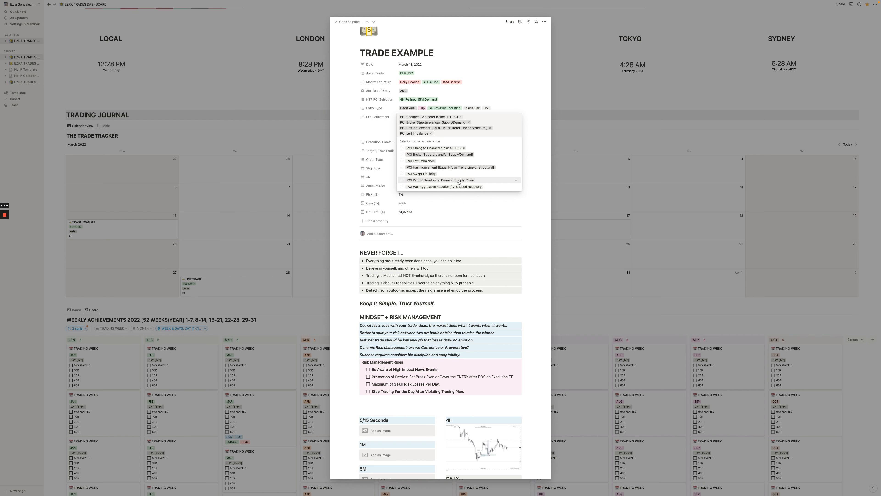
click(442, 224)
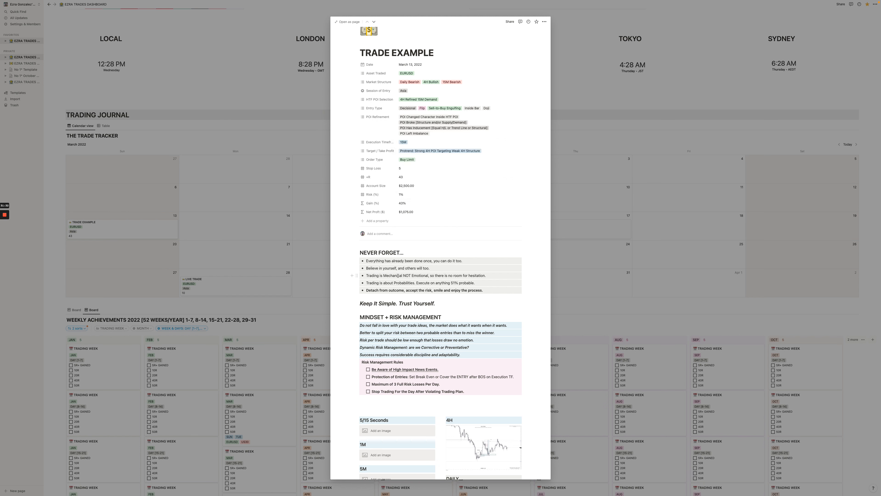
Review the NEVER FORGET and MINDSET + RISK MANAGEMENT notes, down to the chart image sections of the trade page
scroll(398, 275, down, 3)
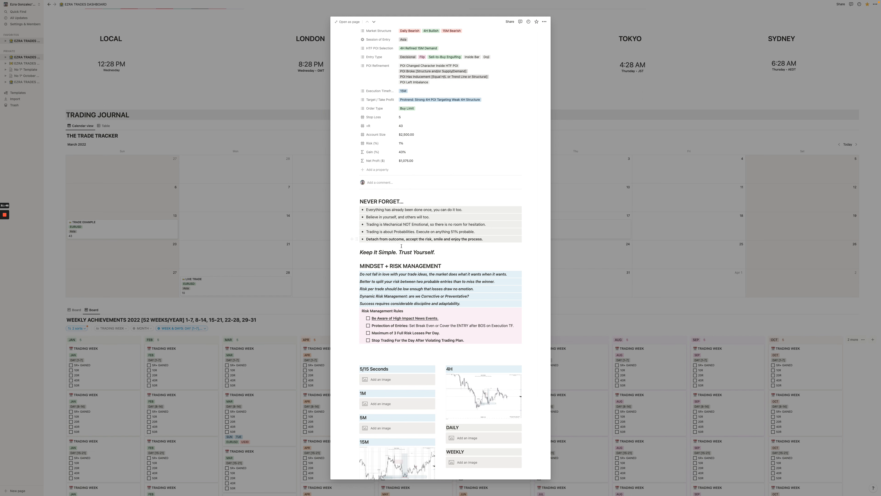
scroll(440, 248, down, 2)
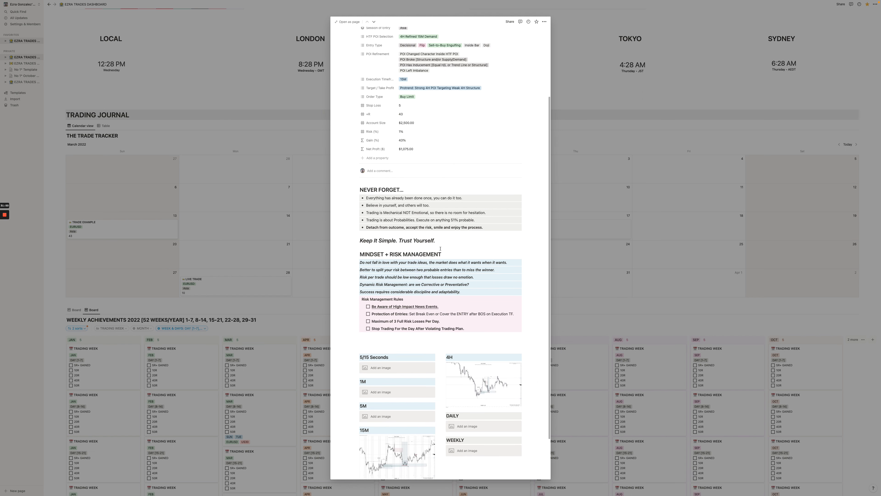
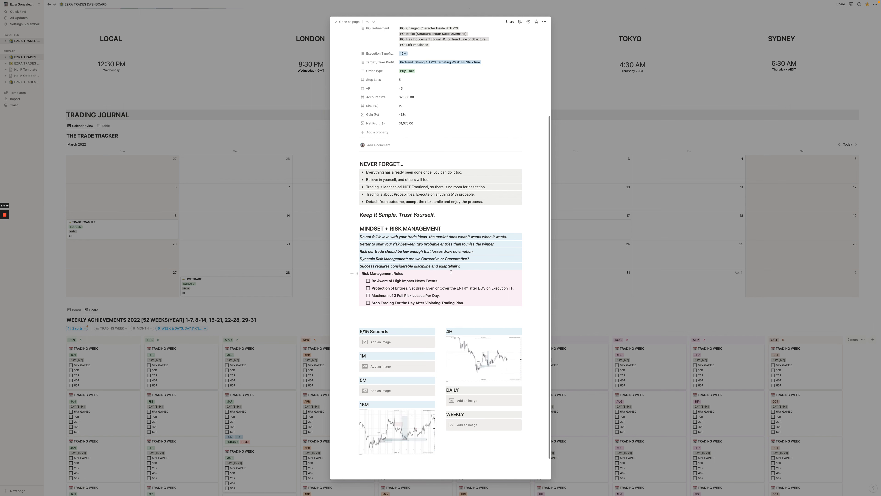
scroll(451, 272, down, 2)
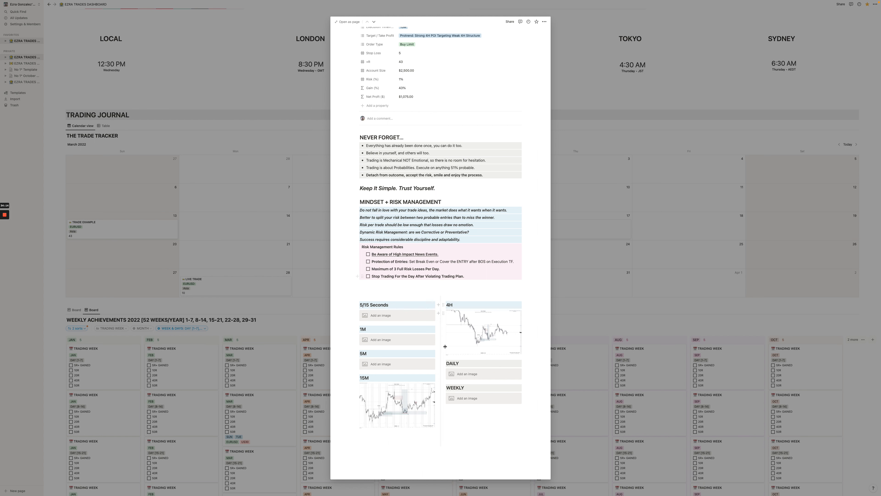
View the original of the 4H chart image in the browser and return to the trade page
click(462, 339)
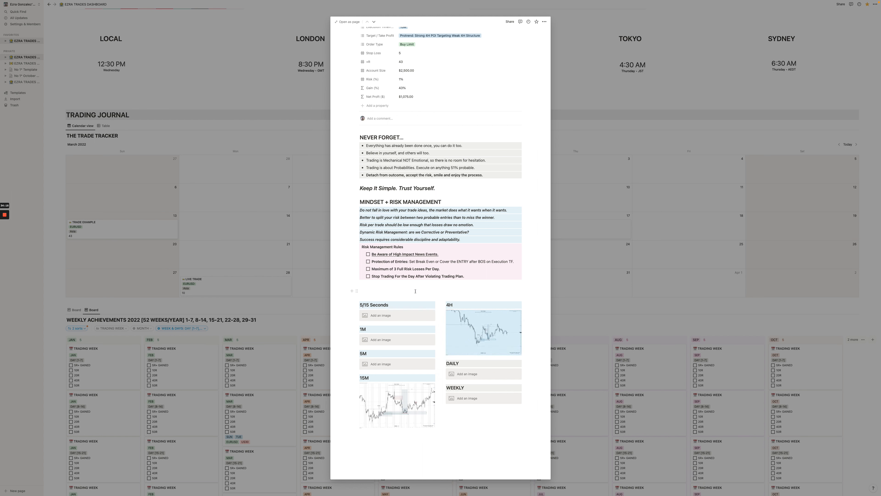
mouse_move(487, 319)
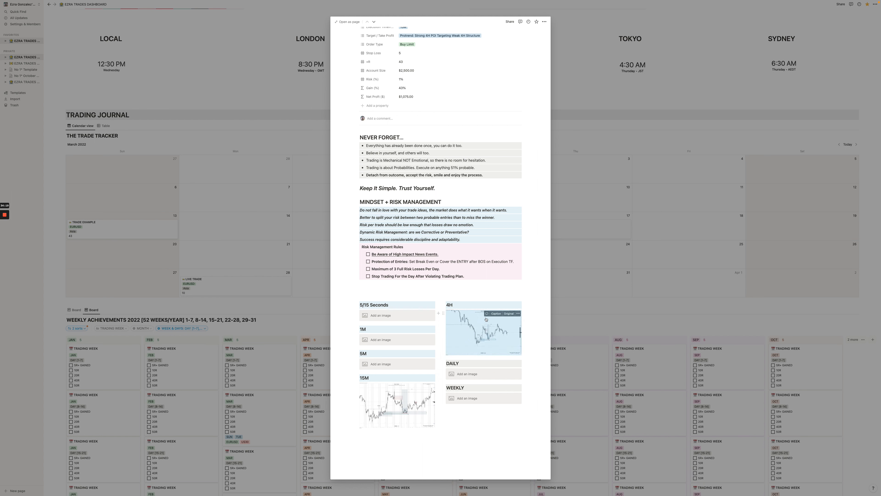
click(507, 314)
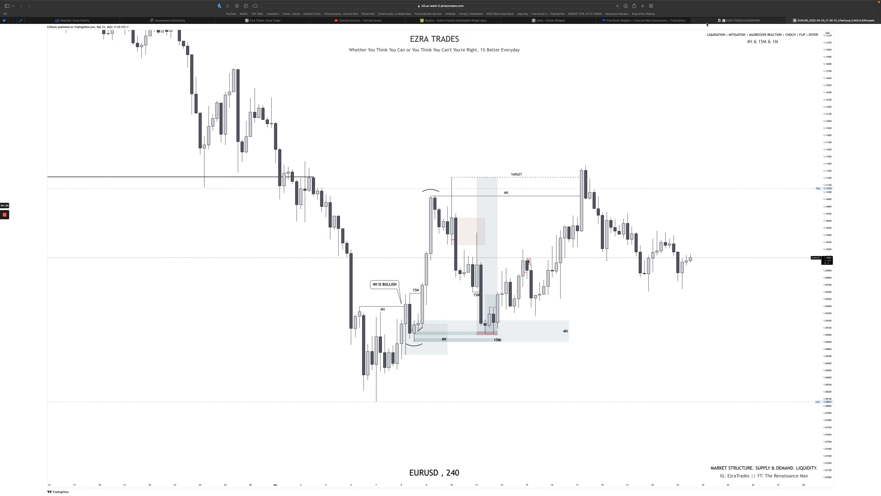
key(ctrl+Right)
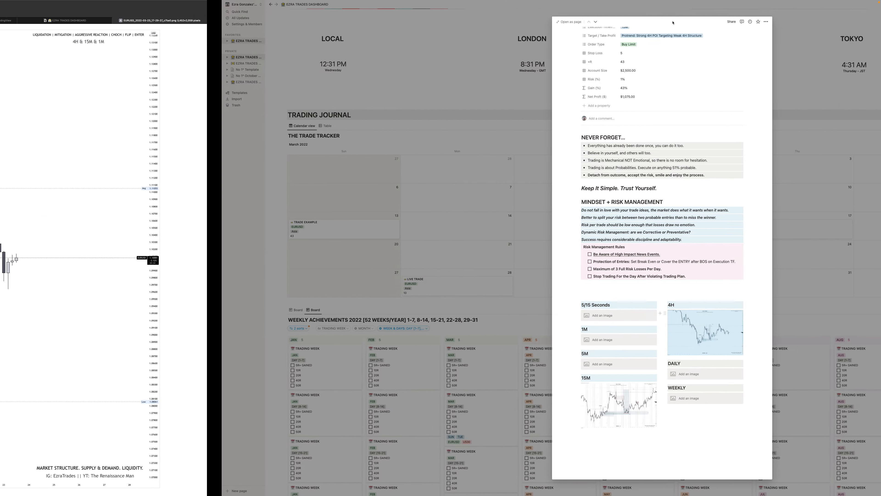
Switch to the EURUSD chart in TradingView and show the options for saving or copying the chart image
key(ctrl+Right)
key(ctrl+Left)
key(ctrl+Left)
key(ctrl+Left)
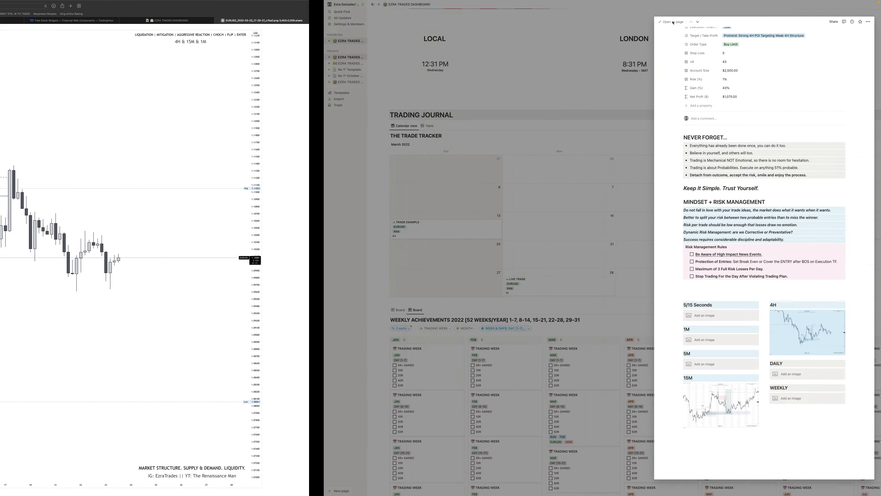
key(ctrl+Left)
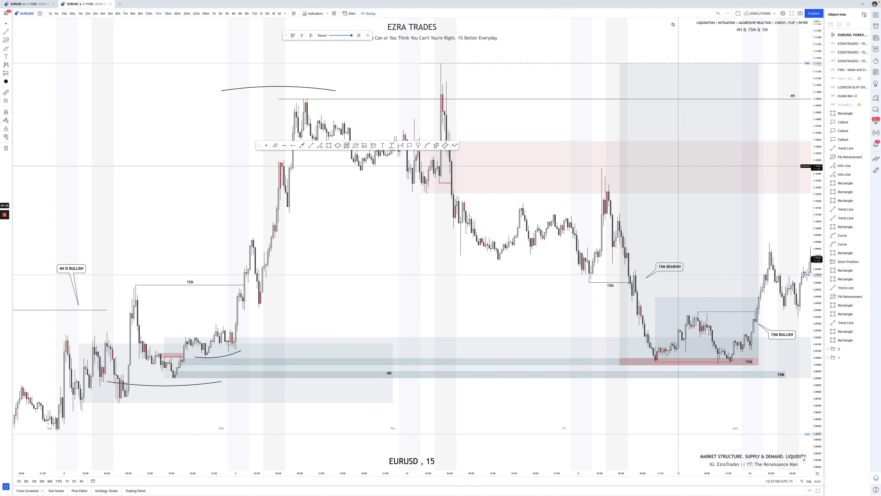
click(800, 13)
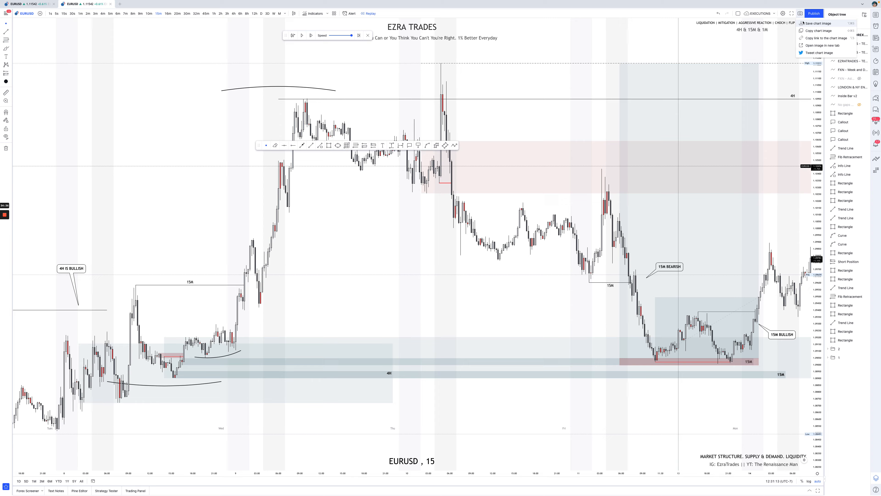
Back in Notion, browse the Downloads folder for an image for the DAILY section, and leave without choosing one
key(ctrl+Right)
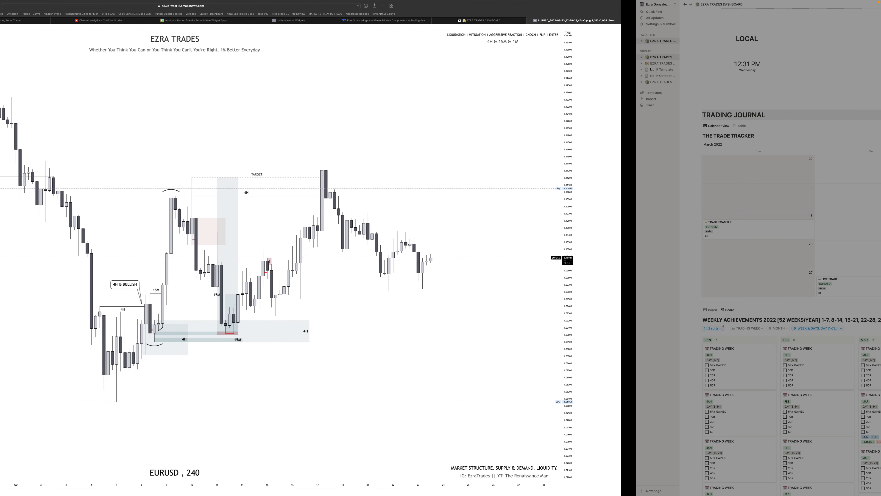
key(ctrl+Right)
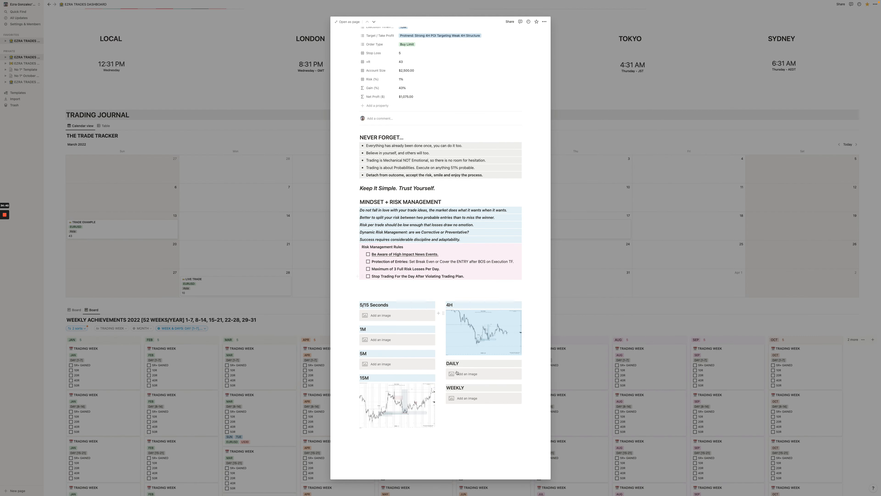
click(460, 374)
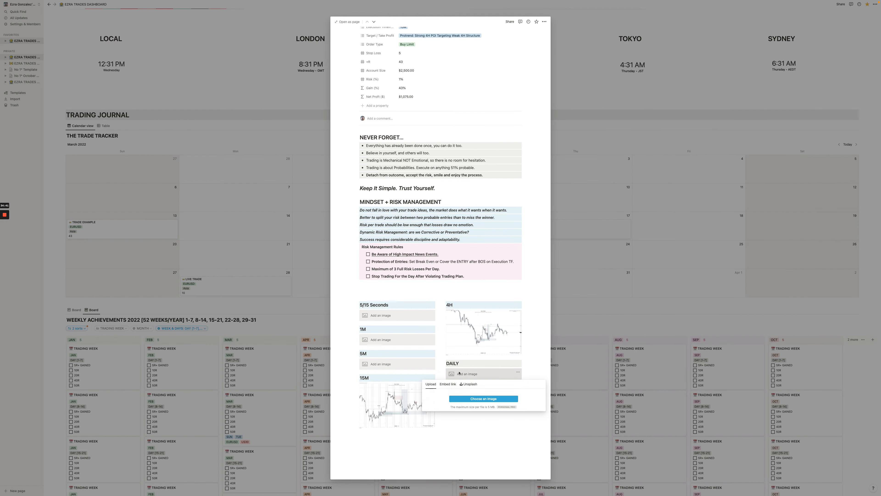
click(463, 398)
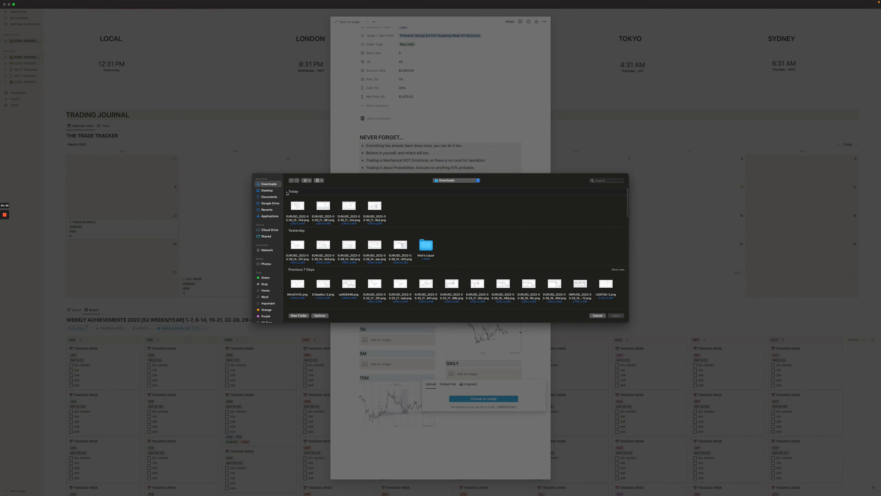
click(597, 316)
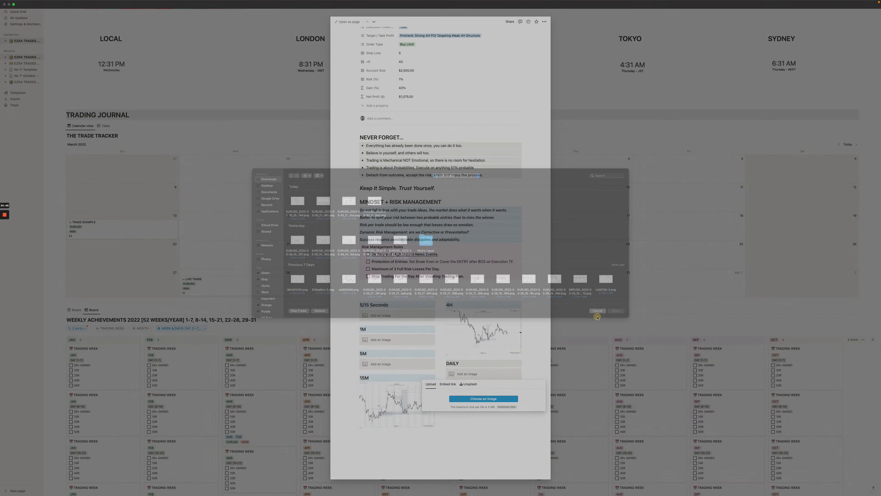
click(527, 321)
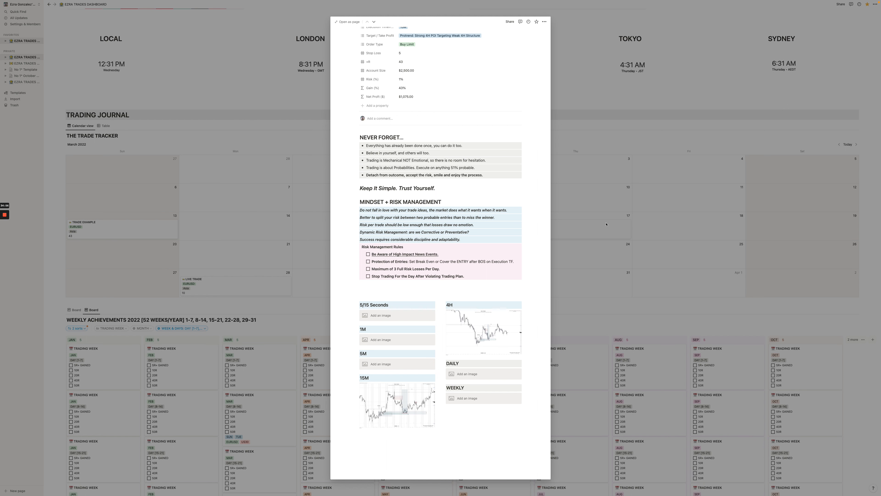
View the original of the 15M chart image in the browser and return to the trade page
mouse_move(409, 396)
click(422, 386)
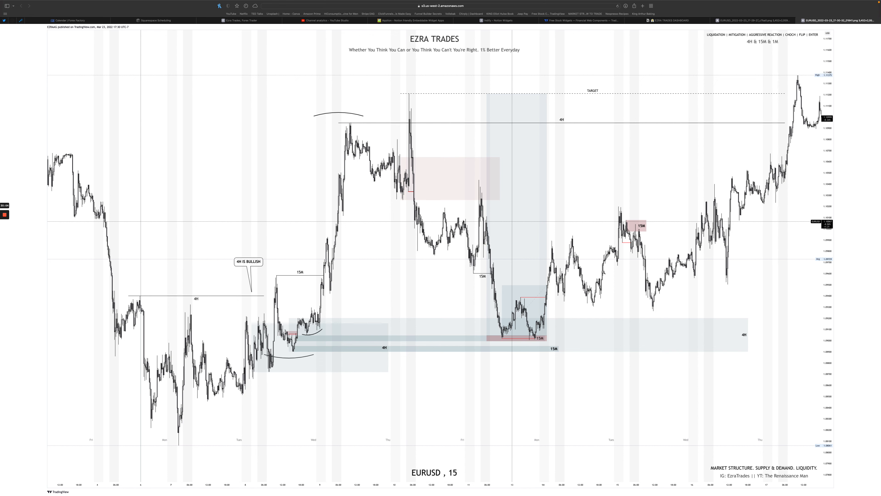
key(ctrl+Right)
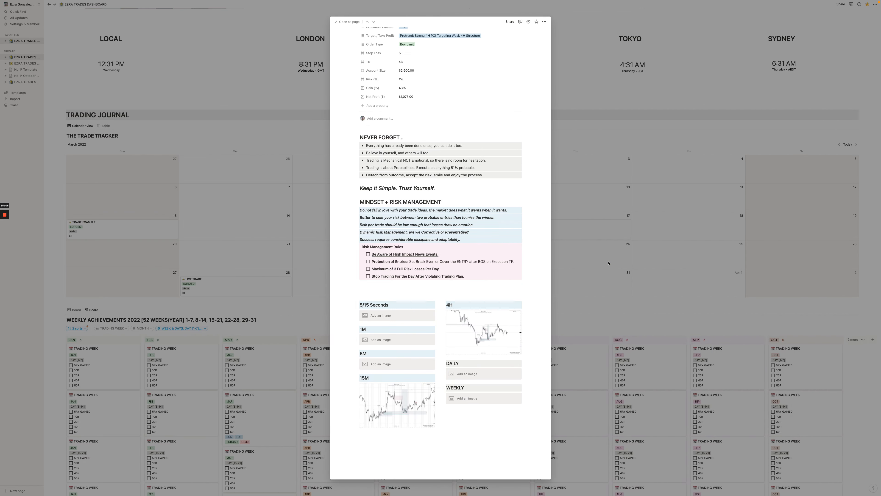
Close the March 13 trade and open the March 17 TRADE EXAMPLE from THE TRADE TRACKER calendar
click(608, 263)
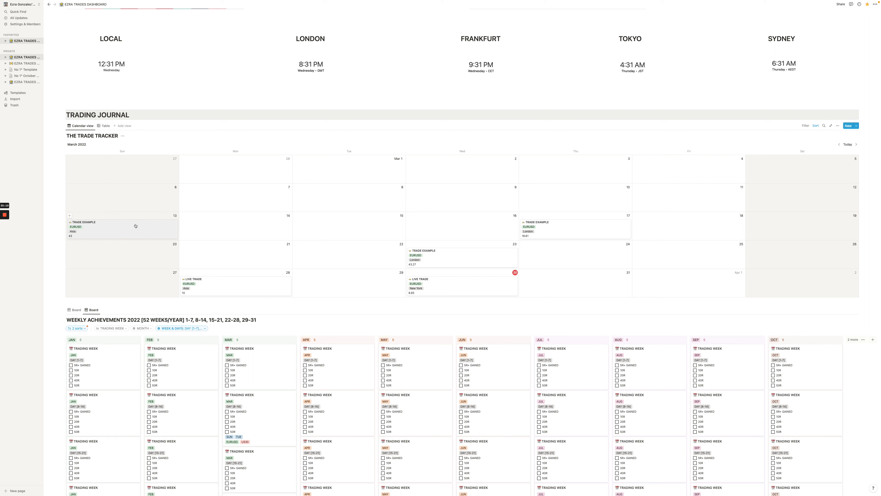
click(557, 229)
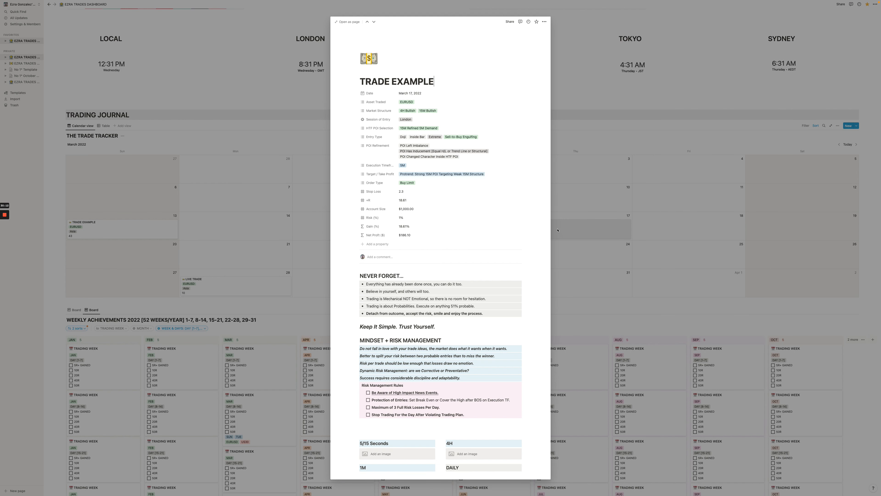
Rearrange the desktops so TradingView's full-screen space comes right after Notion's, and switch to TradingView
key(ctrl+Left)
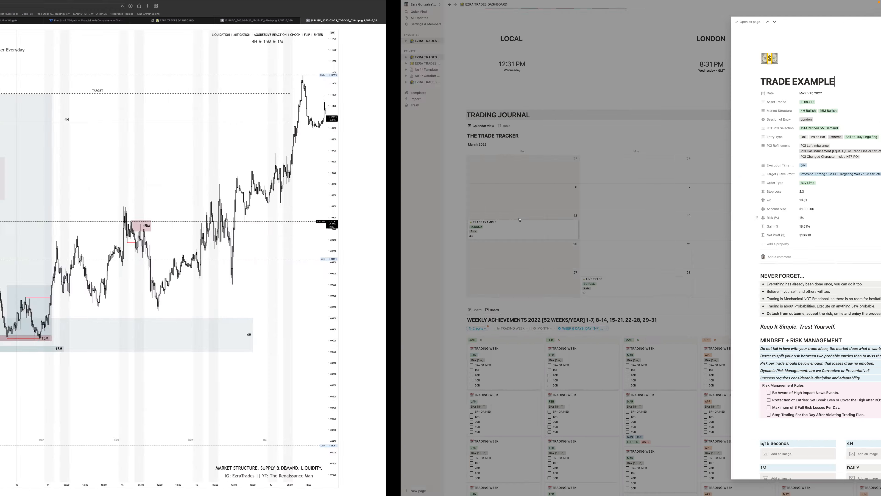
key(ctrl+Right)
key(ctrl+Right)
key(ctrl+Up)
drag(441, 18, 543, 19)
click(543, 19)
Compare the March 17 trade's properties with its 15M zones and target on the EURUSD chart
scroll(503, 102, right, 15)
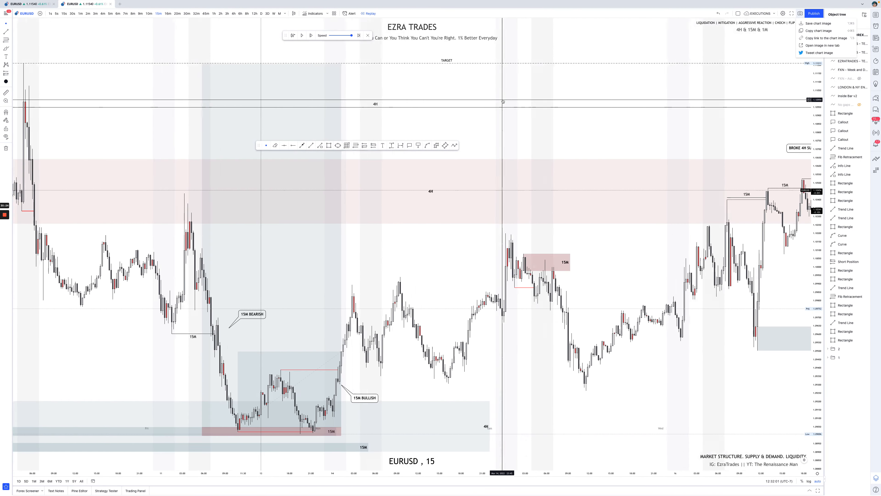
scroll(503, 101, right, 10)
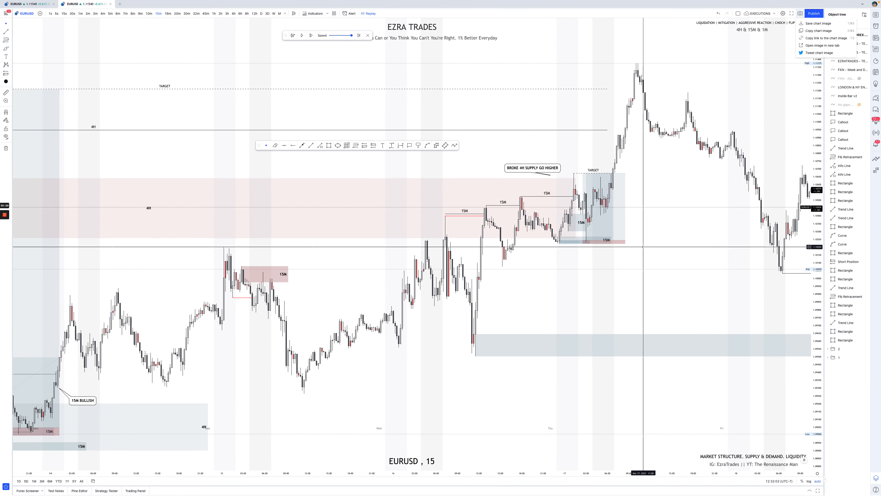
click(635, 280)
key(ctrl+Left)
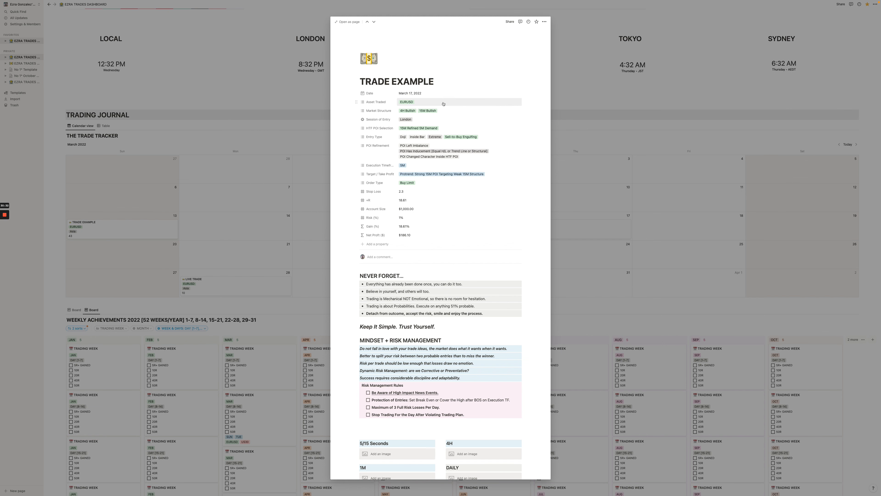
key(ctrl+Right)
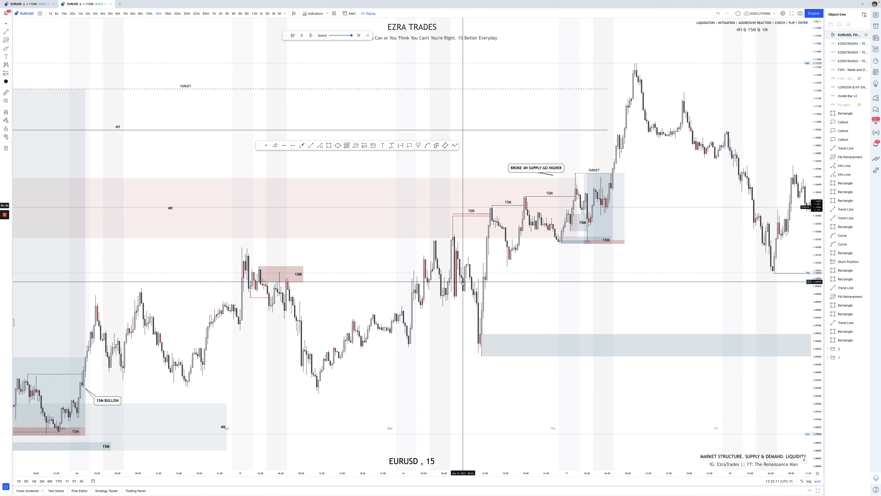
scroll(463, 283, down, 5)
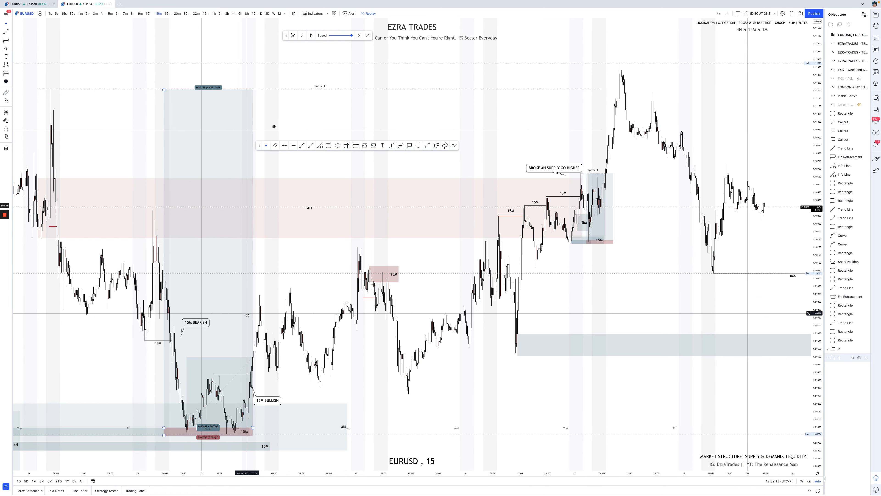
Extend the end of the upper dashed TARGET line to the candles that rally through it after the March 17 trade
scroll(510, 168, up, 3)
scroll(509, 168, up, 3)
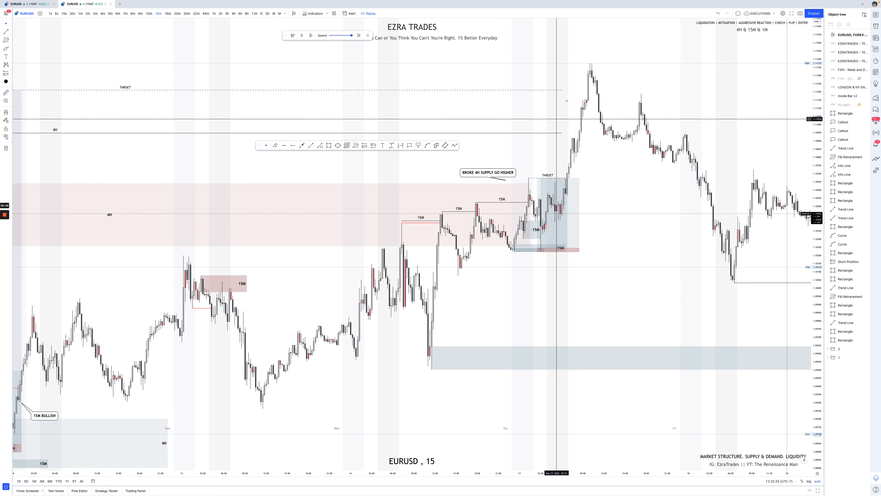
click(562, 90)
drag(581, 93, 587, 90)
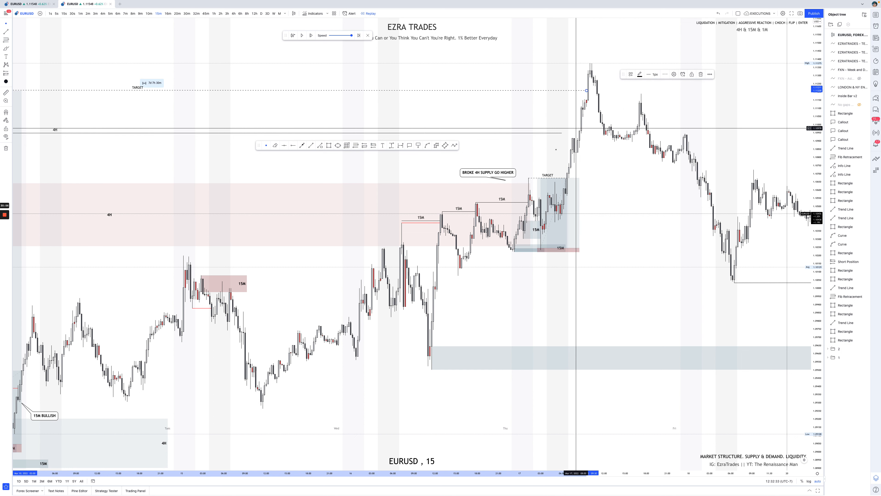
scroll(552, 225, up, 2)
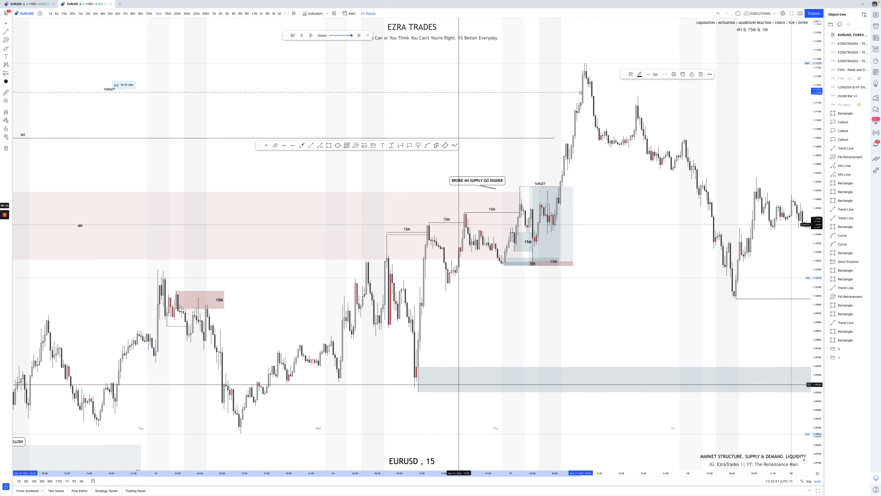
scroll(459, 384, right, 5)
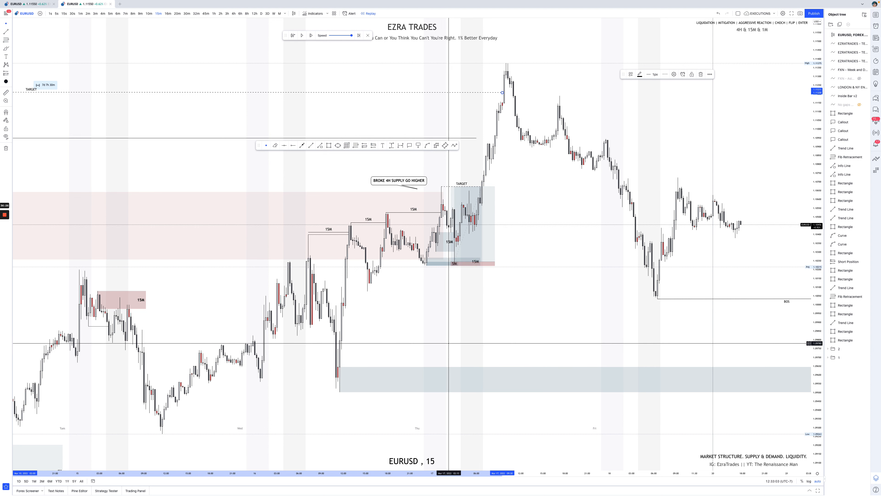
Switch to Notion and review the Market Structure options of the March 17 trade, leaving the selection as it is
key(ctrl+Left)
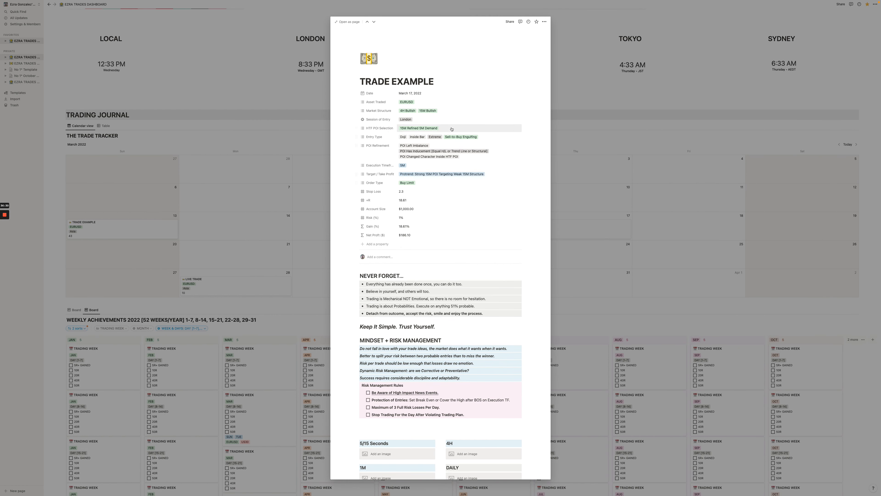
click(447, 111)
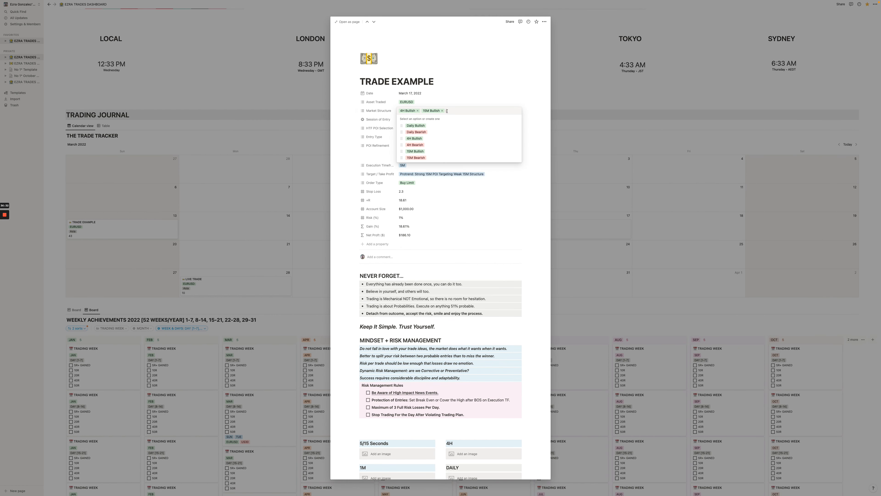
click(529, 157)
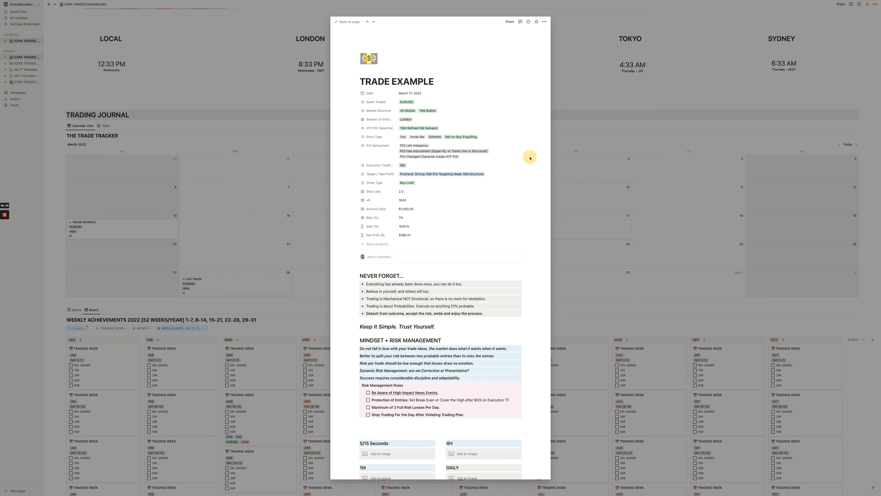
Compare the trade's Session of Entry options in Notion with the March 17 position's entry on the EURUSD chart in TradingView
click(433, 119)
key(ctrl+Right)
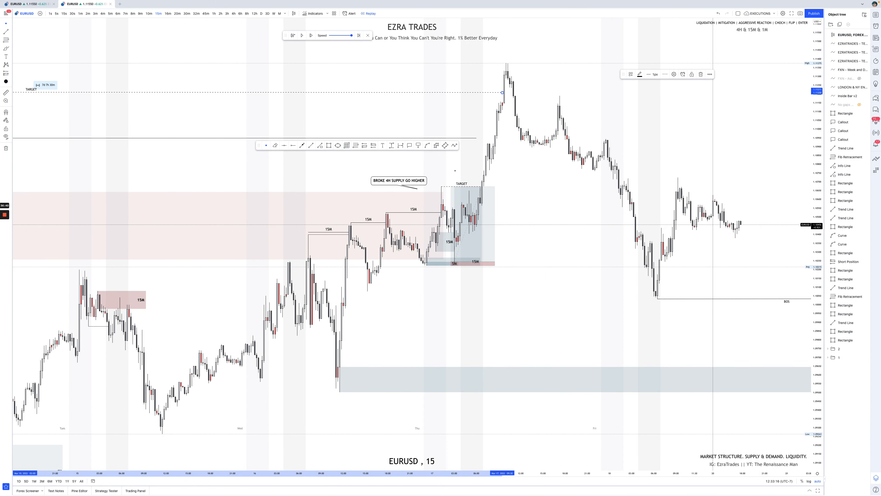
click(456, 275)
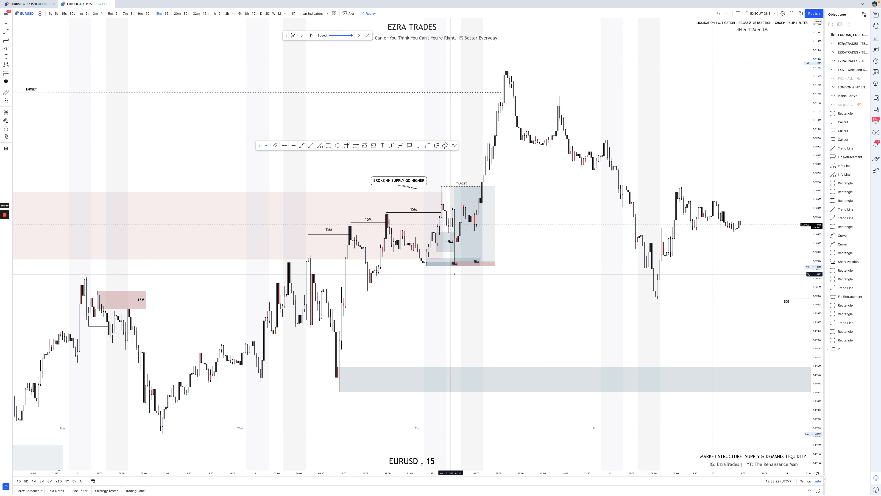
click(455, 261)
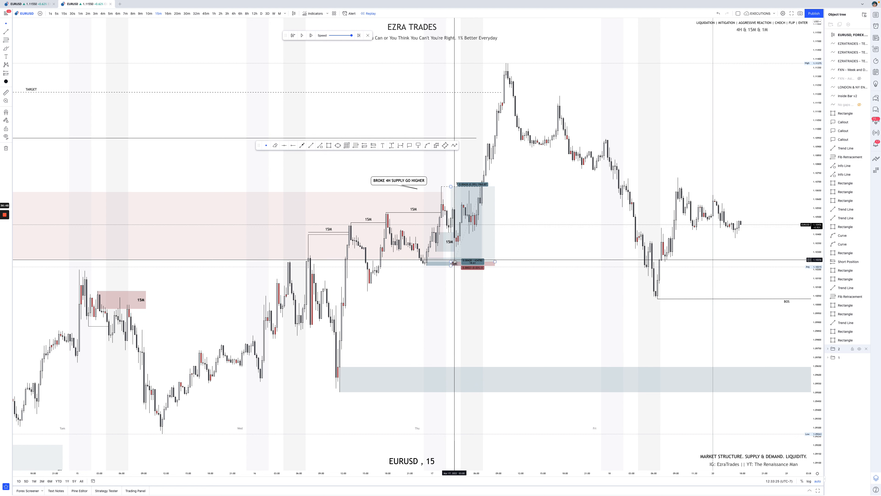
click(441, 298)
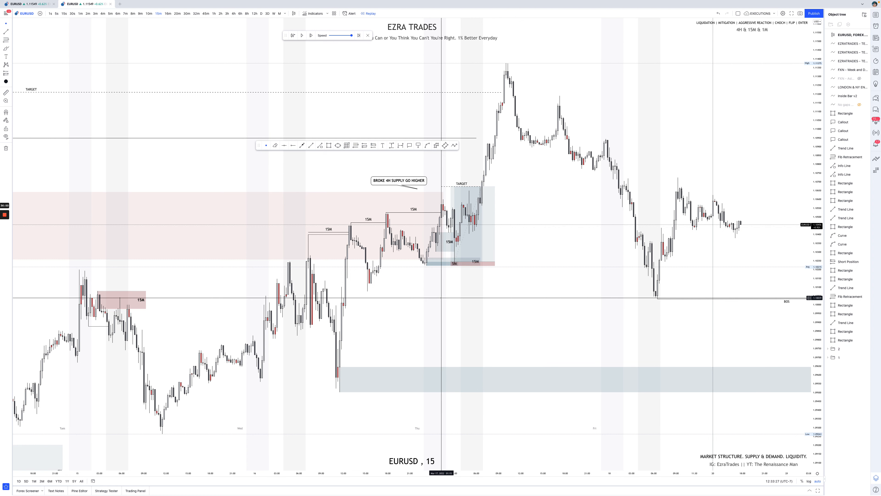
scroll(441, 298, up, 2)
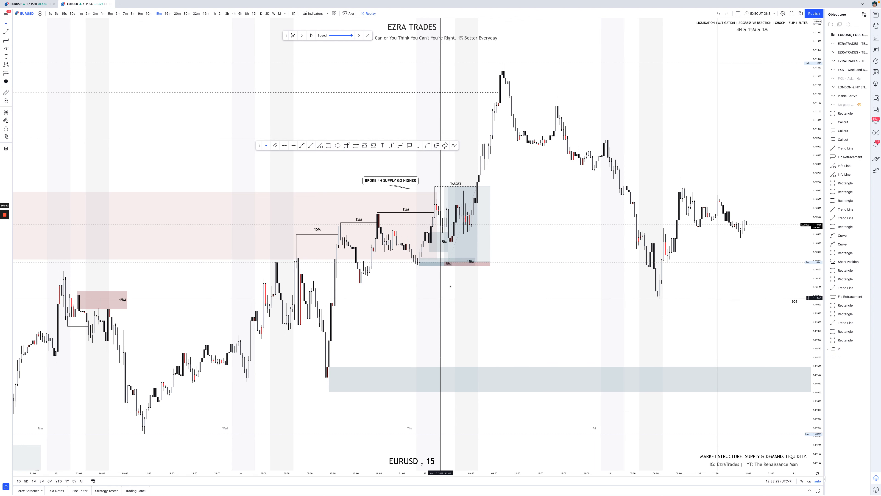
click(448, 264)
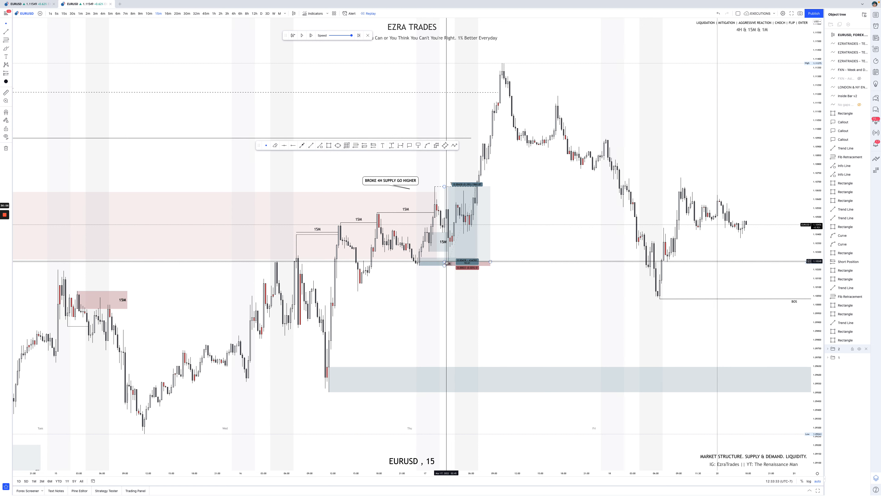
key(ctrl+Left)
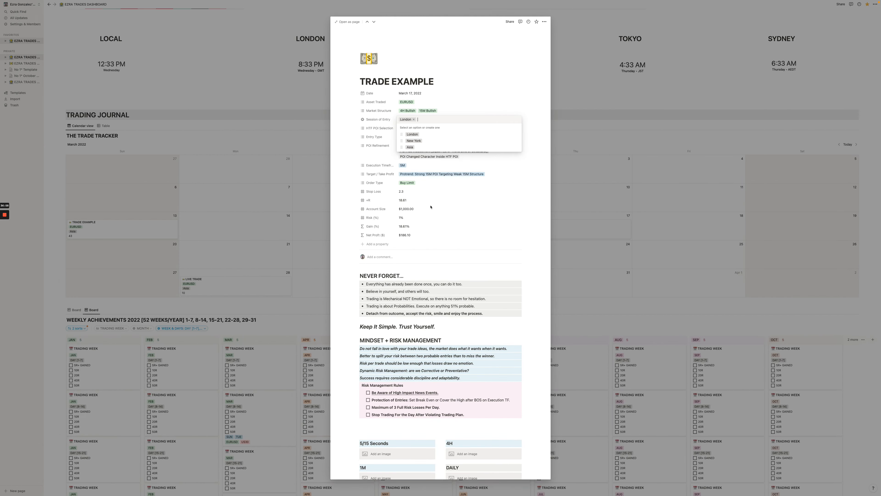
click(498, 196)
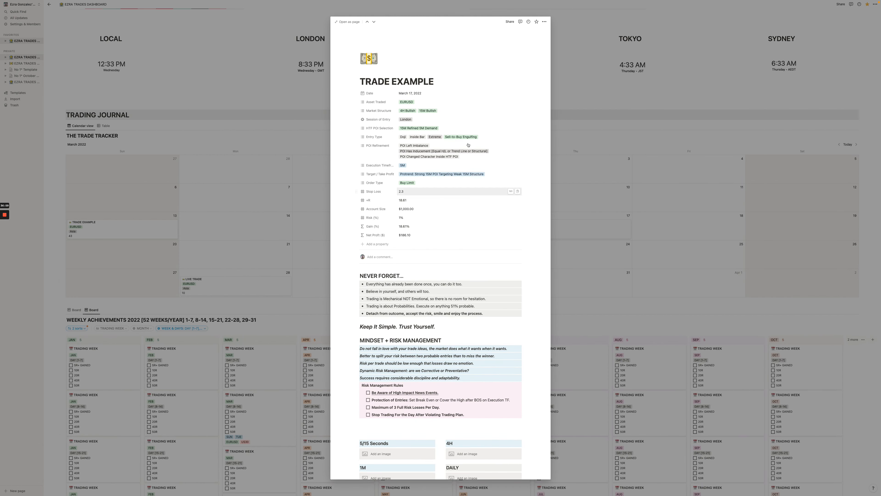
Review the trade's HTF POI Selection options in Notion and switch back to TradingView
click(462, 129)
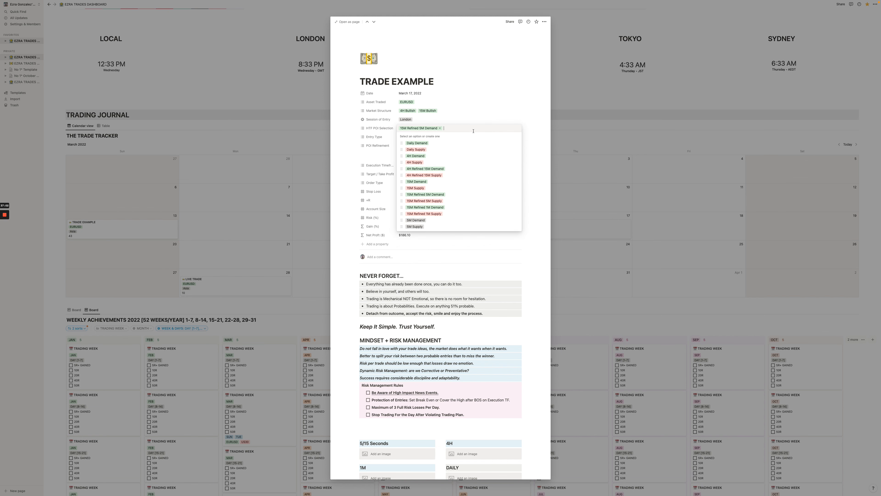
click(526, 150)
key(ctrl+Right)
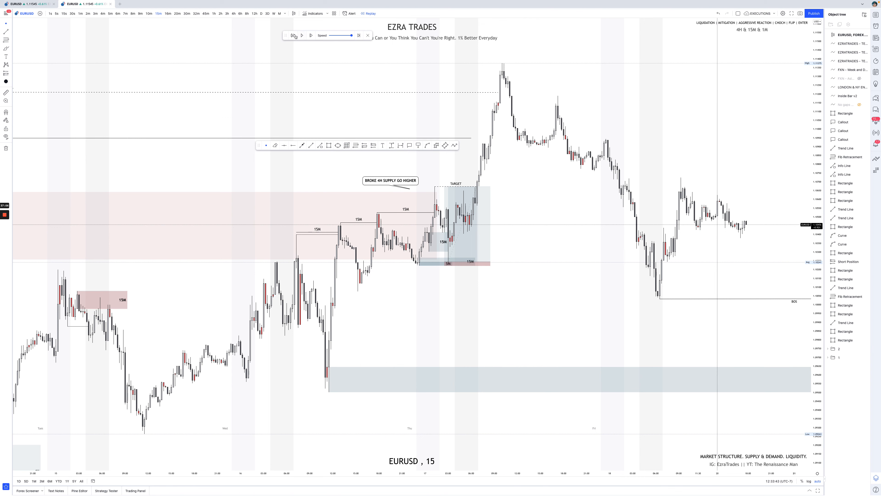
Extend the start of the 15M demand zone below the March 17 entry back by one candle
click(563, 111)
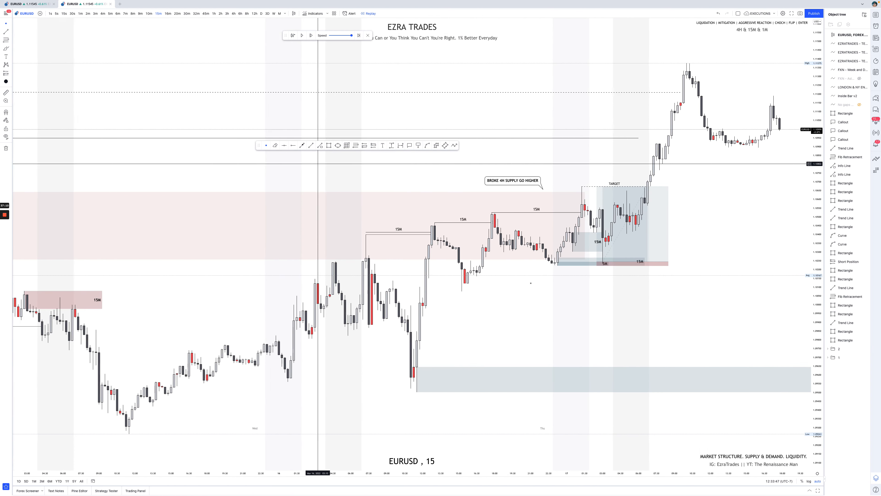
drag(817, 397, 797, 250)
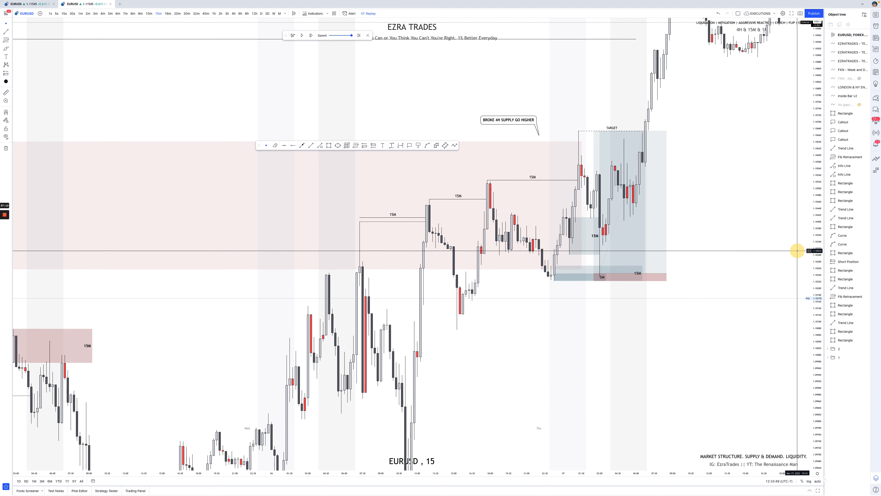
click(554, 273)
click(553, 266)
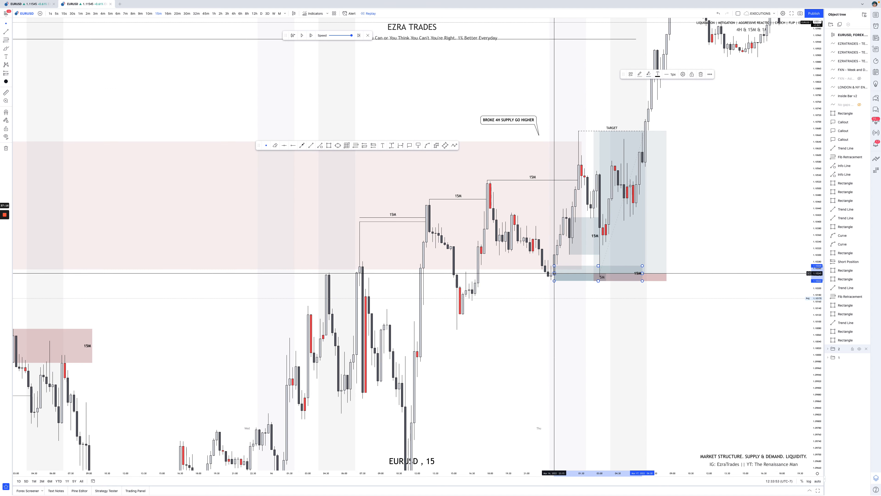
click(551, 273)
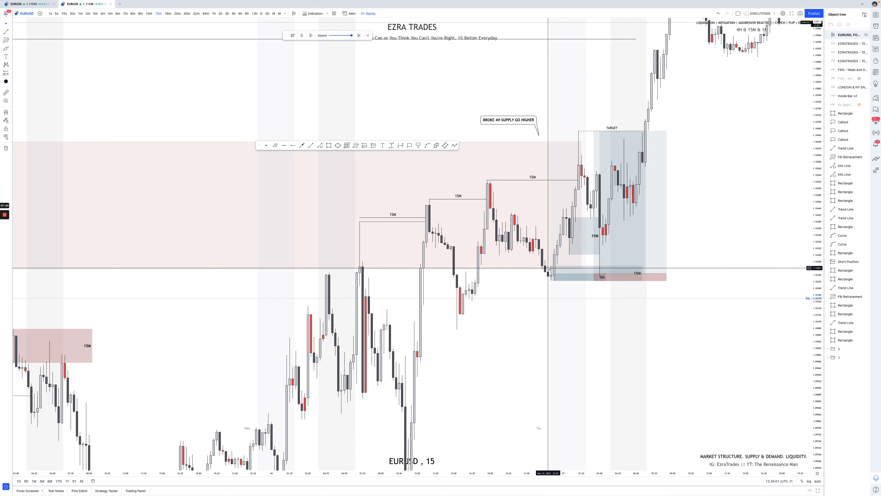
click(554, 267)
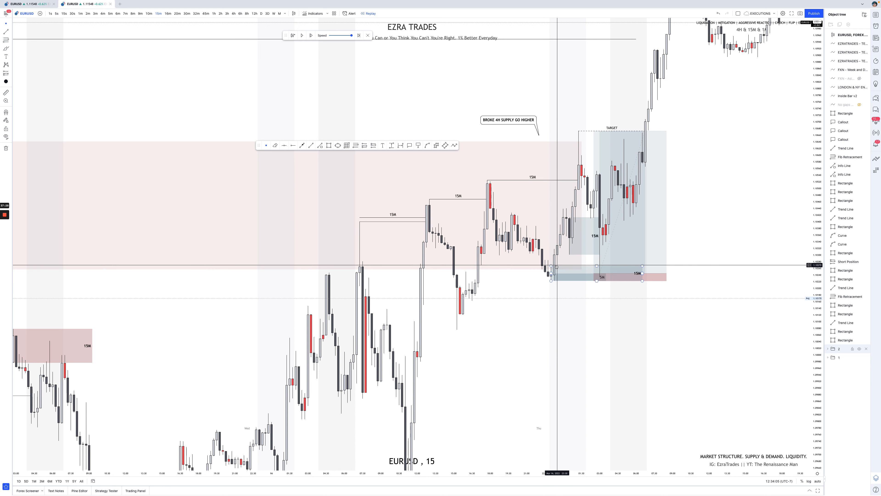
click(556, 266)
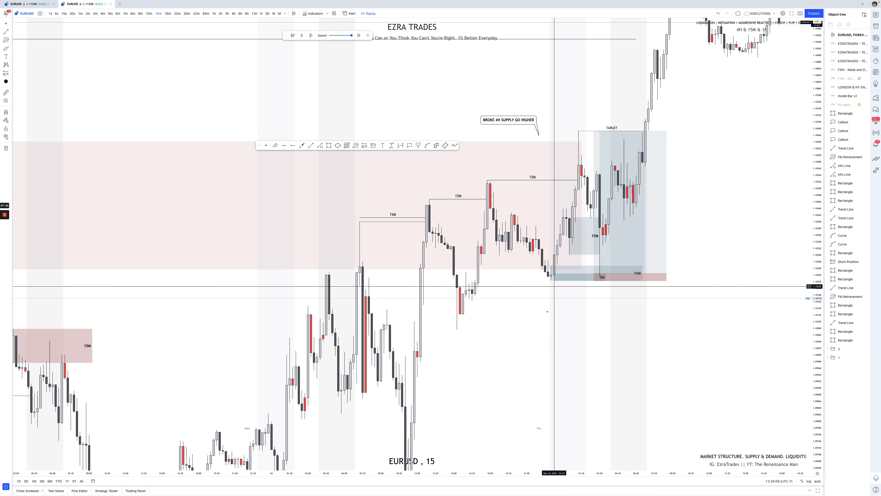
click(560, 266)
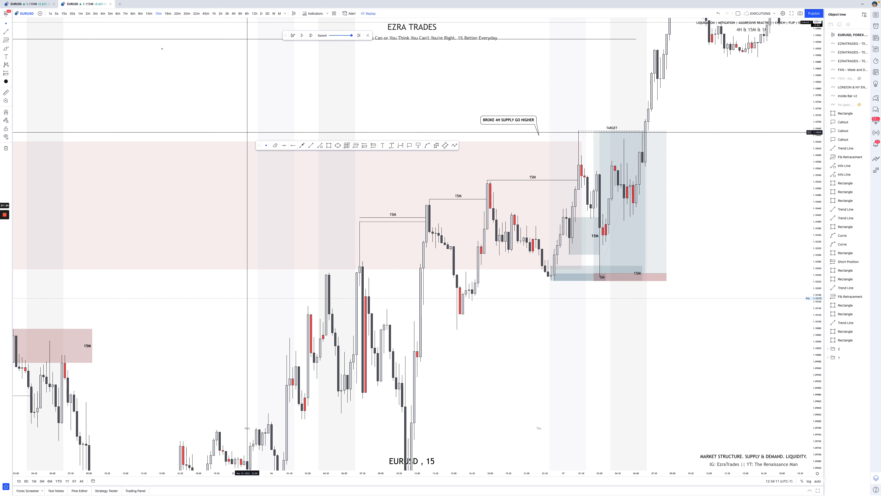
Show EURUSD on the 5-minute timeframe, measure the 15M demand zone's height and inspect the refined 5M zone inside it
click(111, 14)
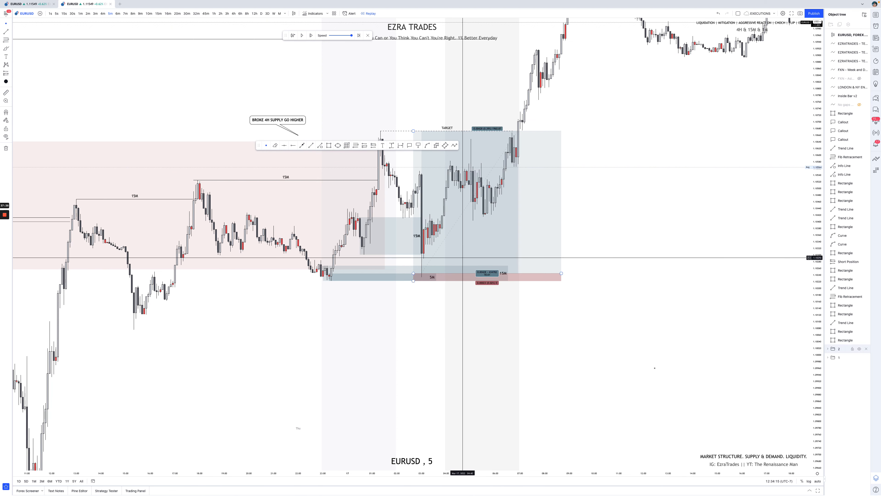
drag(817, 350, 791, 266)
drag(688, 277, 704, 317)
scroll(536, 313, up, 1)
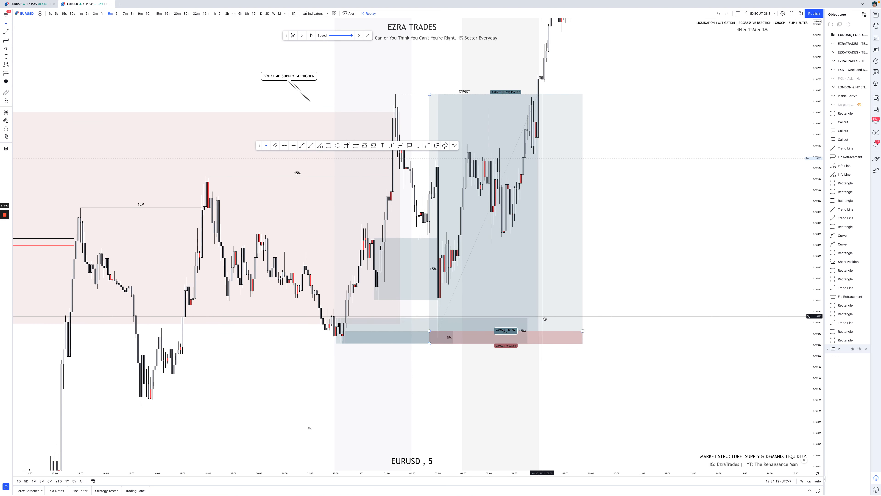
shift+click(551, 323)
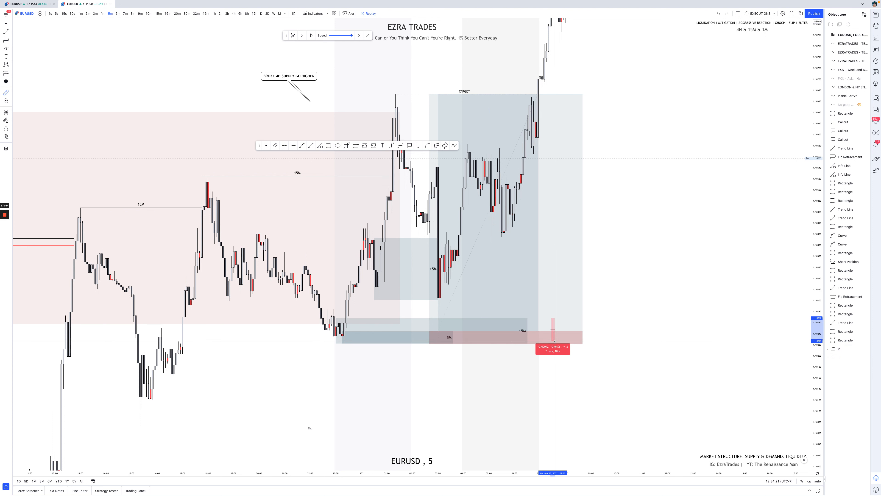
click(594, 351)
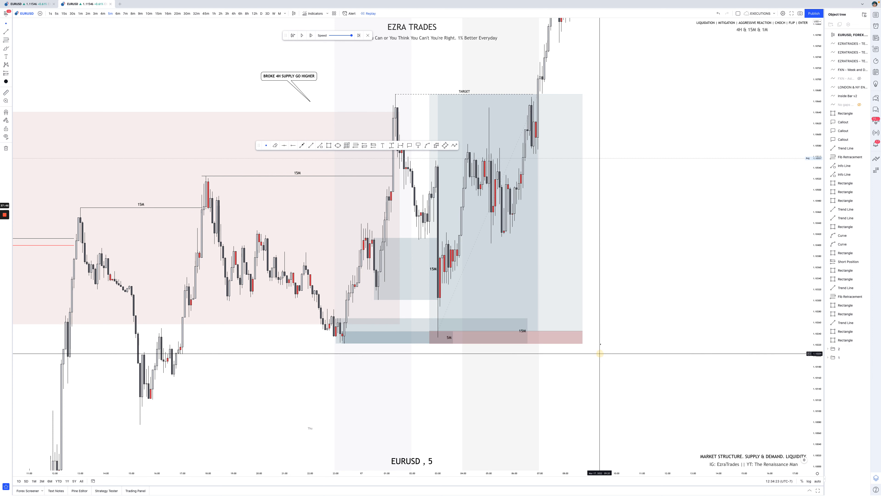
click(567, 331)
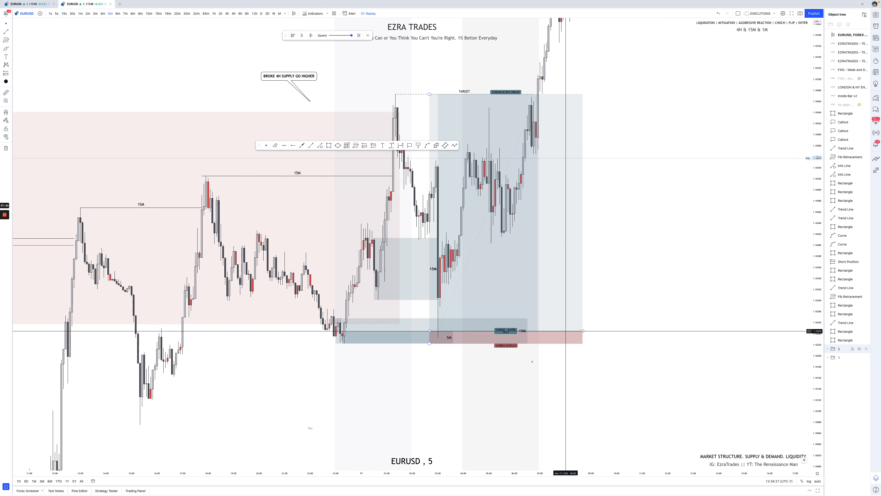
click(346, 339)
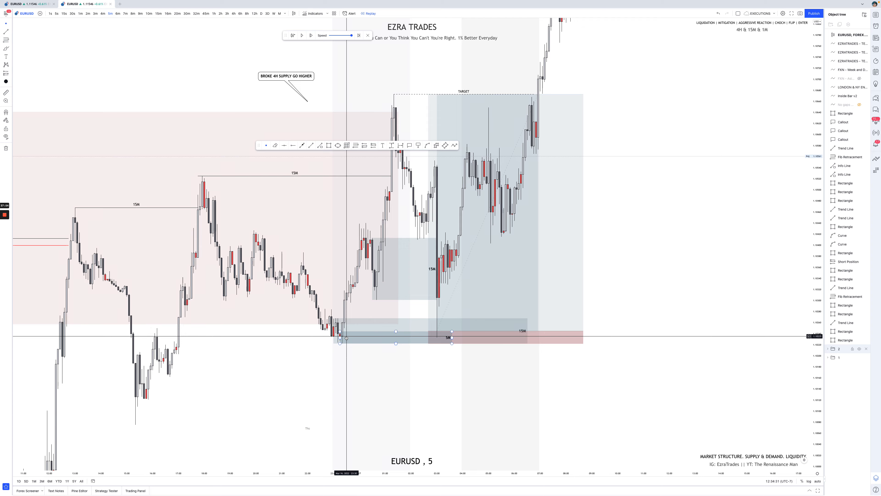
Compare the trade's Entry Type options in Notion with the candles at the start of the 5M zone in TradingView
key(ctrl+Left)
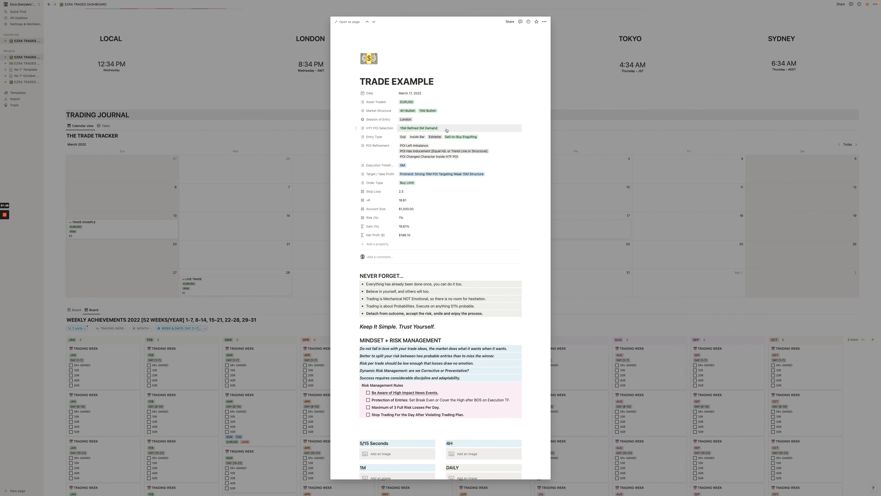
click(488, 138)
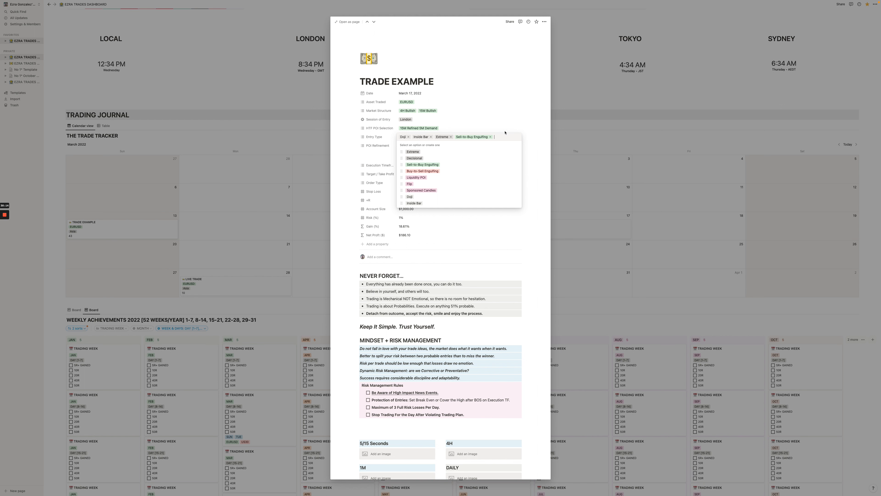
key(ctrl+Right)
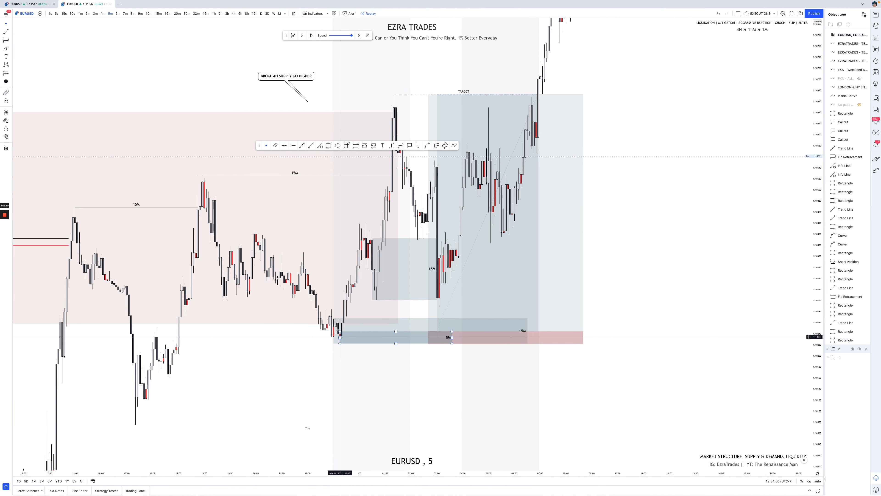
key(ctrl+Left)
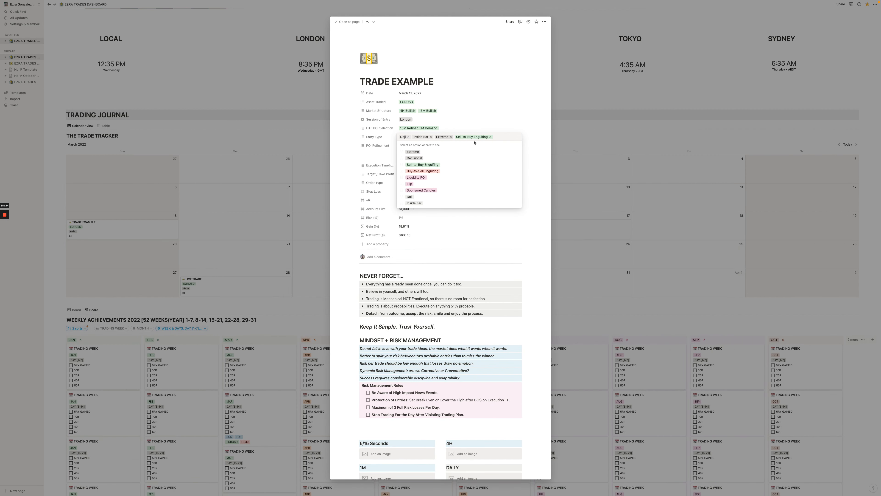
key(ctrl+Right)
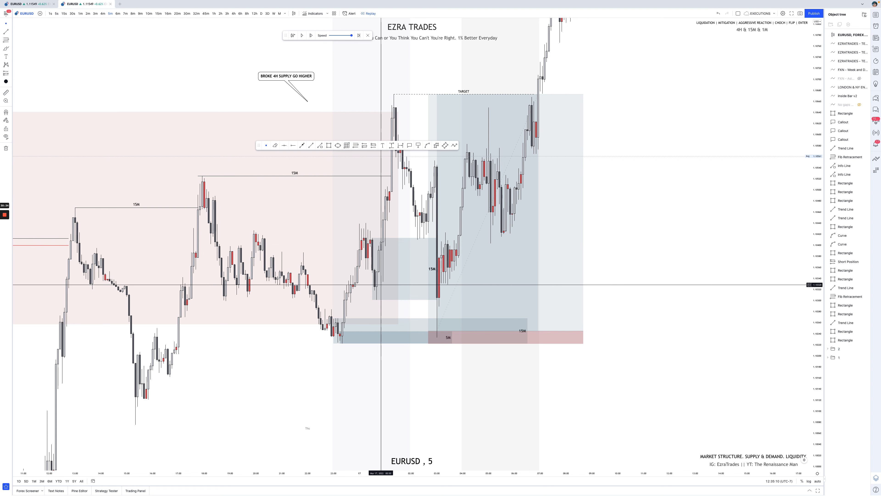
Inspect the candles around the 5M demand zone and the pullback above it, and return to Notion to close the Entry Type options
click(384, 258)
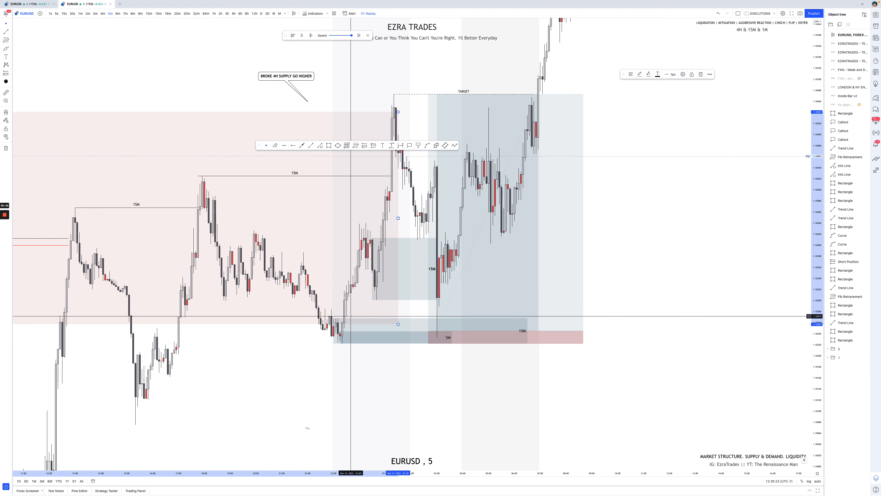
click(349, 329)
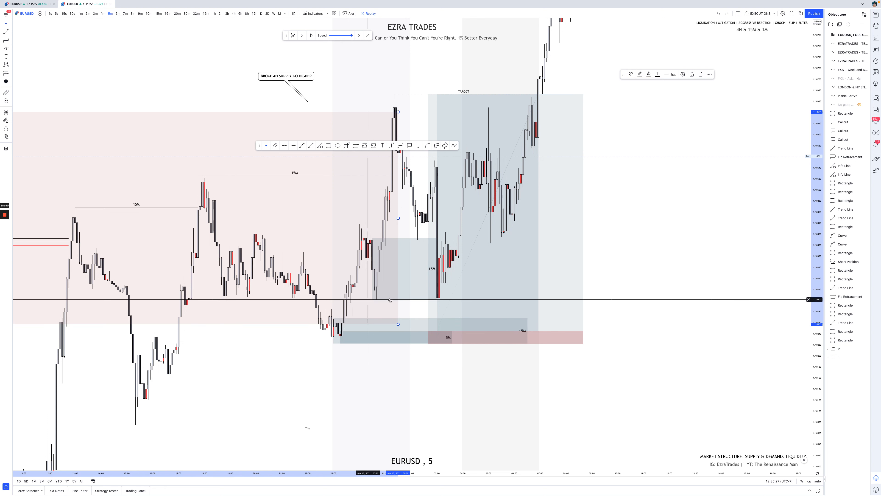
key(super+Tab)
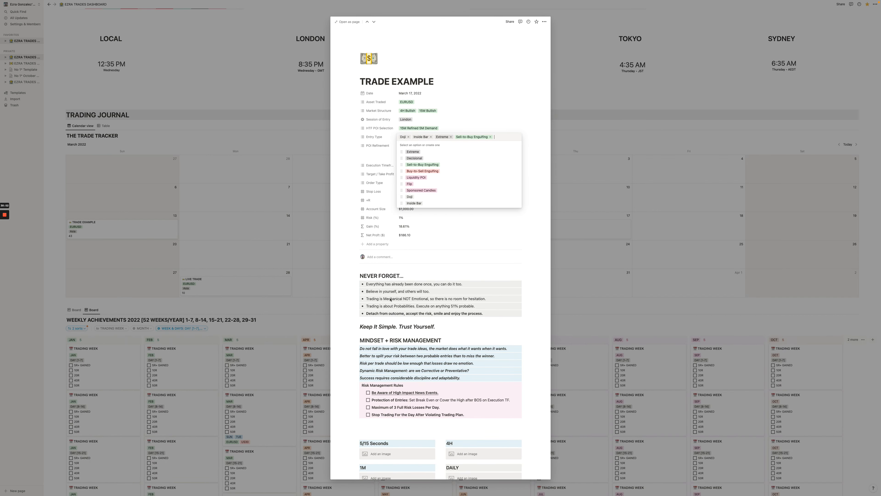
click(528, 149)
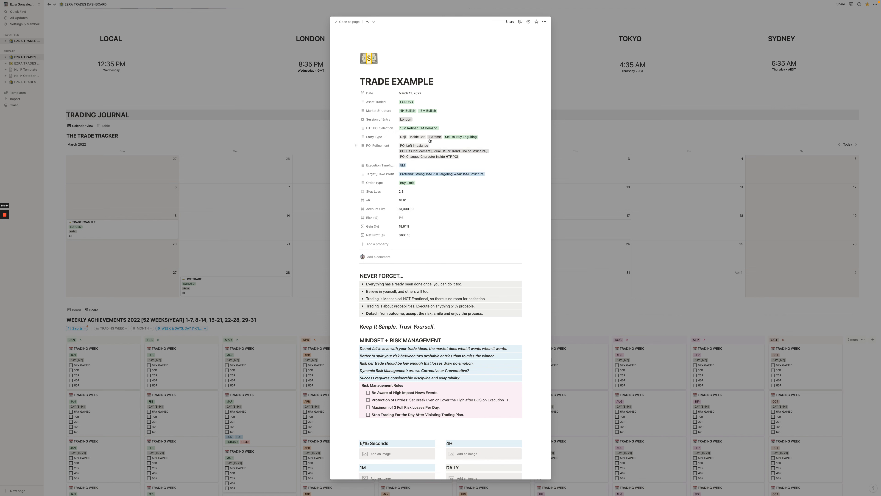
Open the trade's POI Refinement options in Notion and draw a dashed curve beneath the upper 15M demand zone in TradingView
click(444, 144)
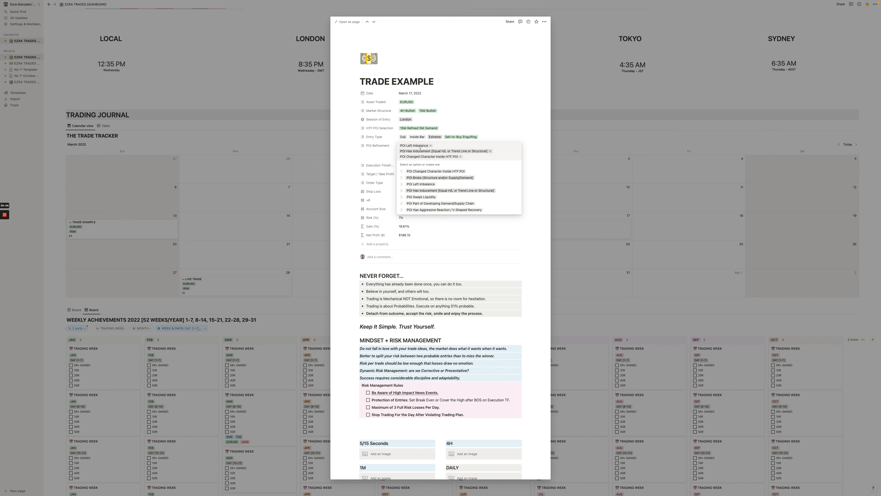
key(ctrl+Right)
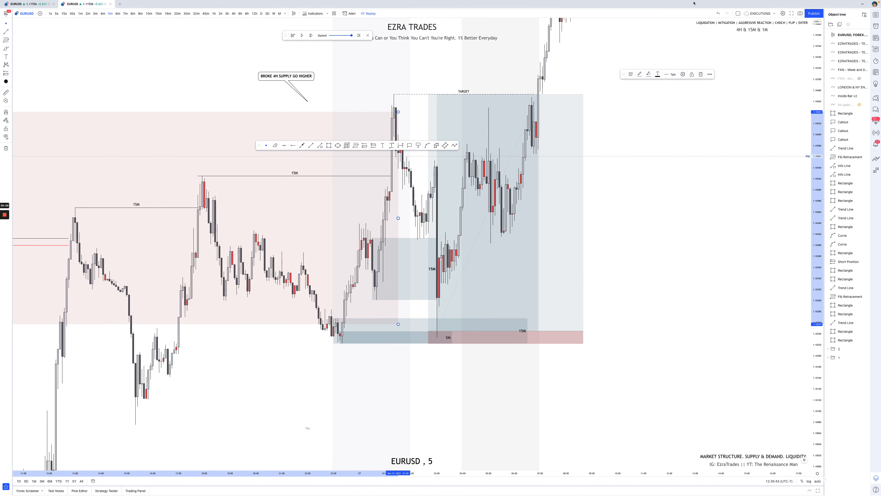
click(428, 145)
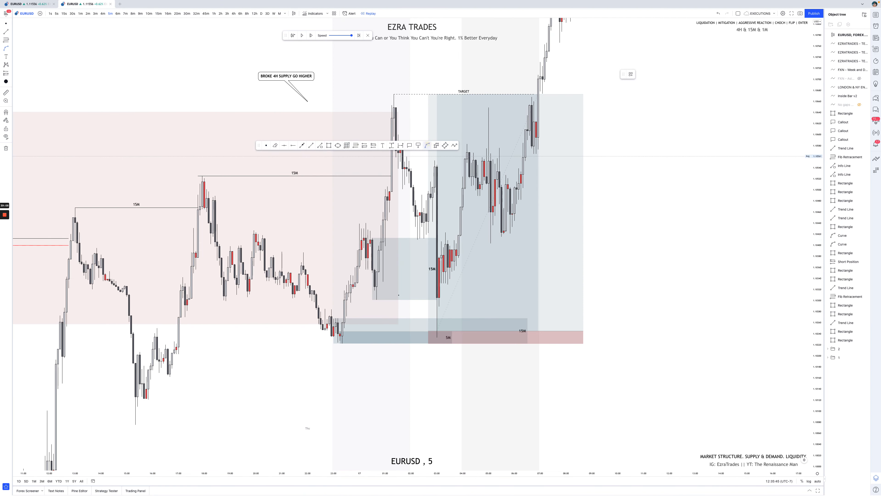
click(361, 310)
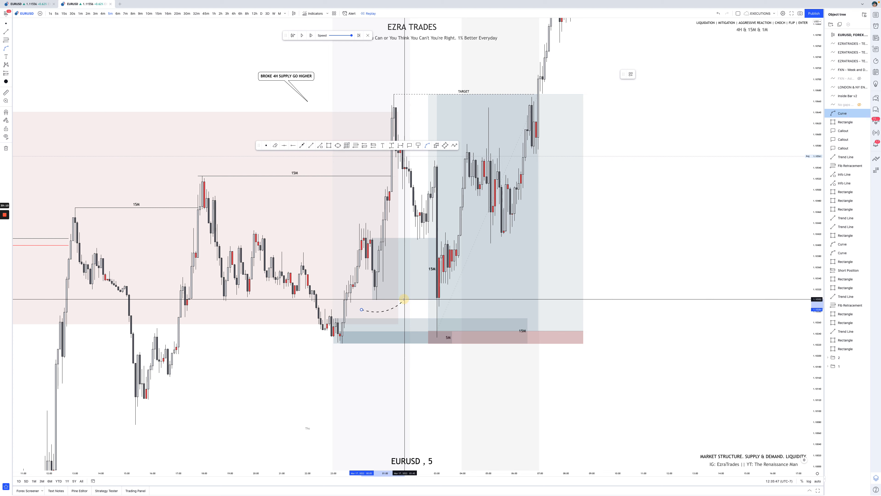
Compare the trade's POI Refinement options in Notion with the lower demand zones on the TradingView chart and close the options
key(ctrl+Left)
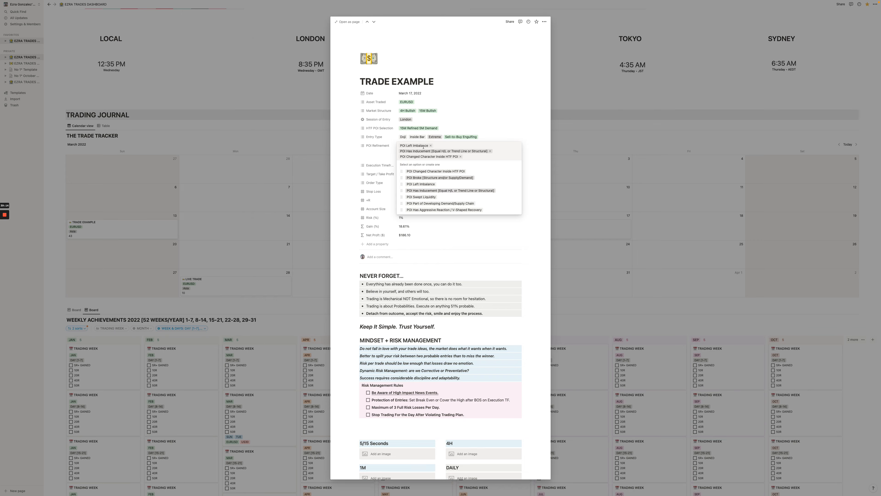
key(ctrl+Right)
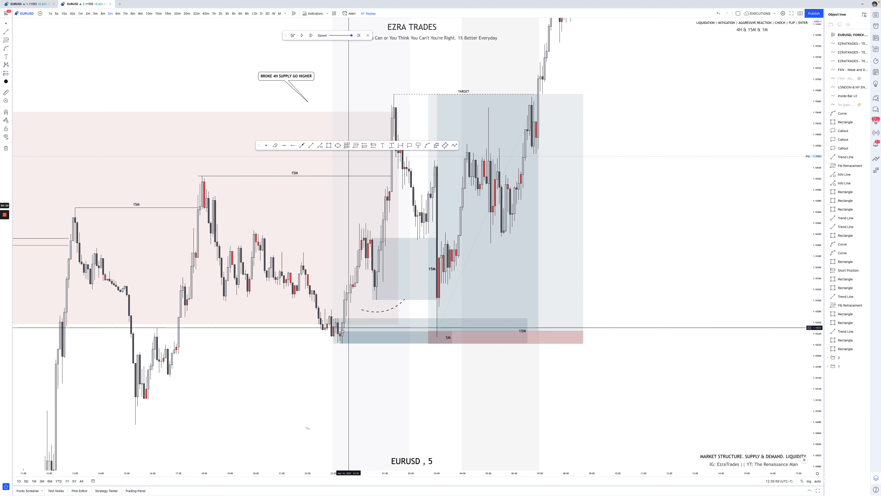
key(ctrl+Left)
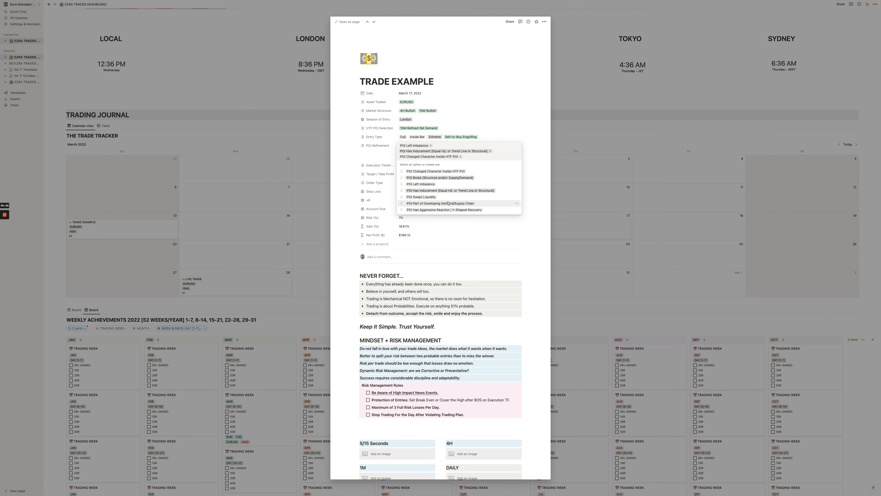
key(ctrl+Right)
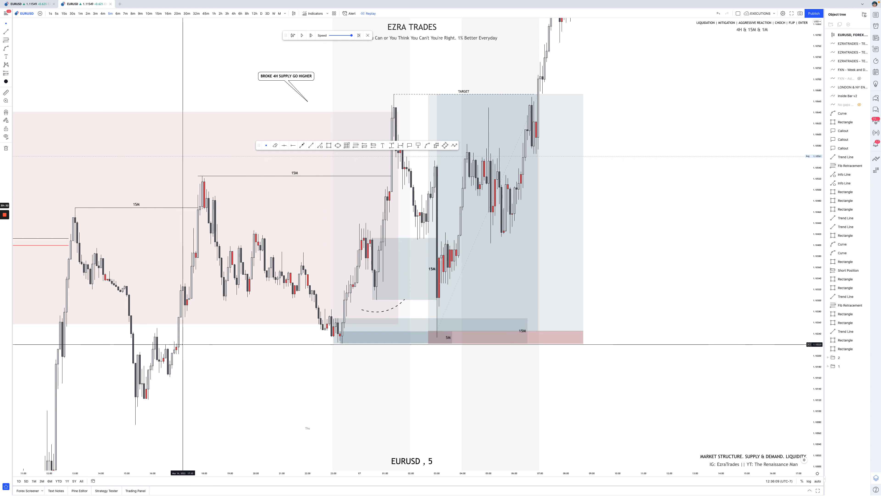
key(ctrl+Left)
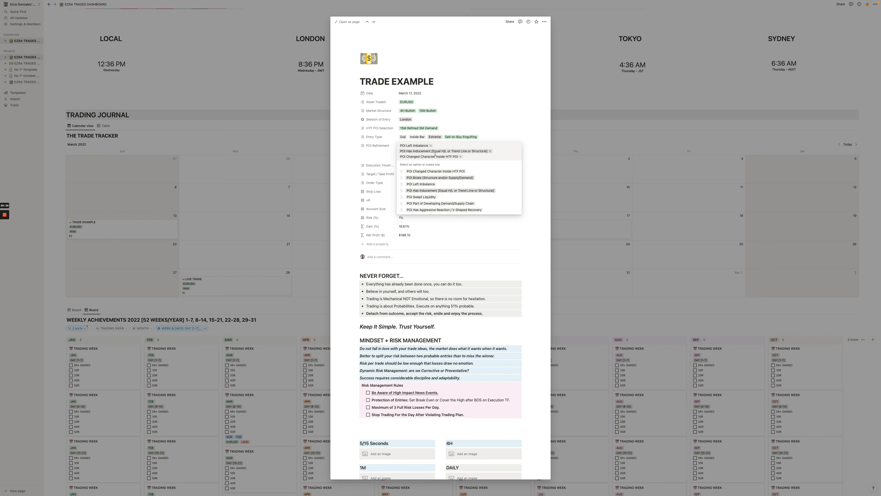
click(528, 151)
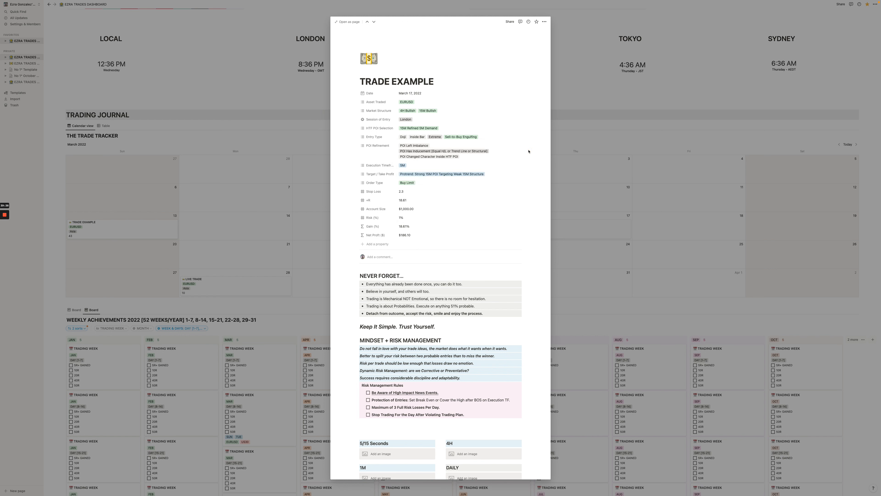
Review the trade's Execution Timeframe options in Notion against the 15M and 5M demand zones in TradingView
click(493, 165)
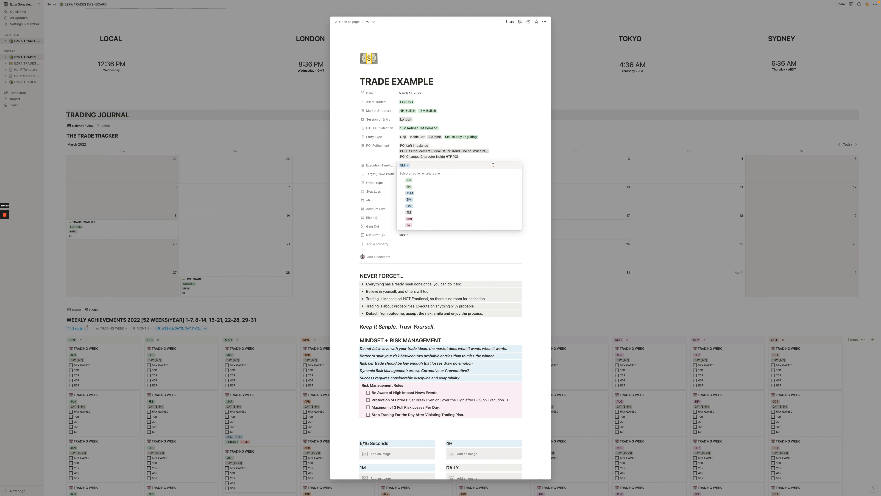
key(ctrl+Right)
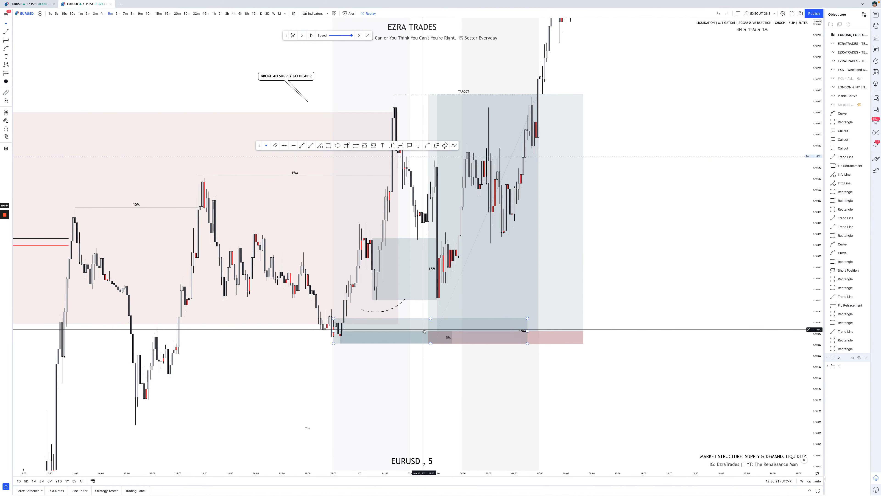
key(ctrl+Left)
click(531, 151)
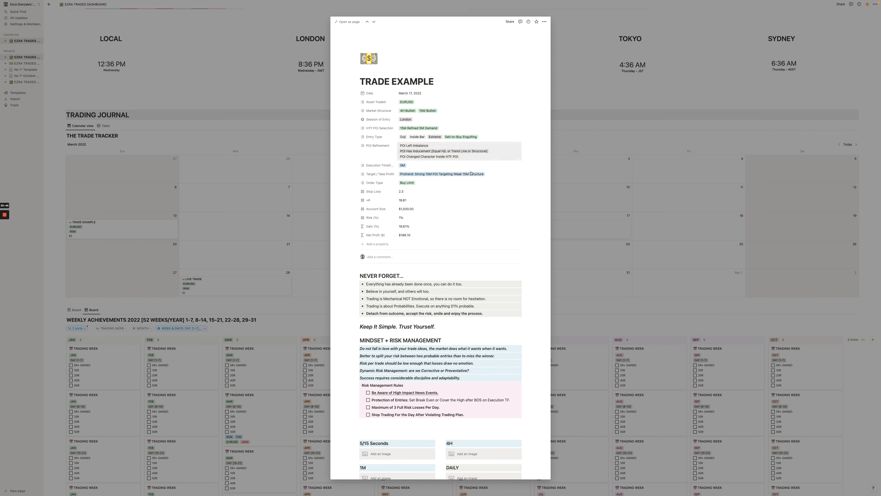
Compare the trade's Target / Take Profit options in Notion with the 5M zone, TARGET line and long position in TradingView
click(451, 181)
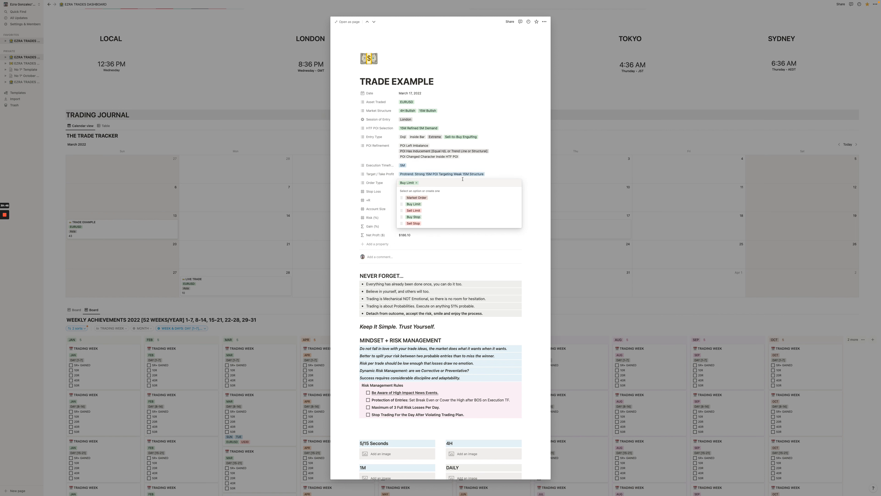
click(495, 172)
click(491, 172)
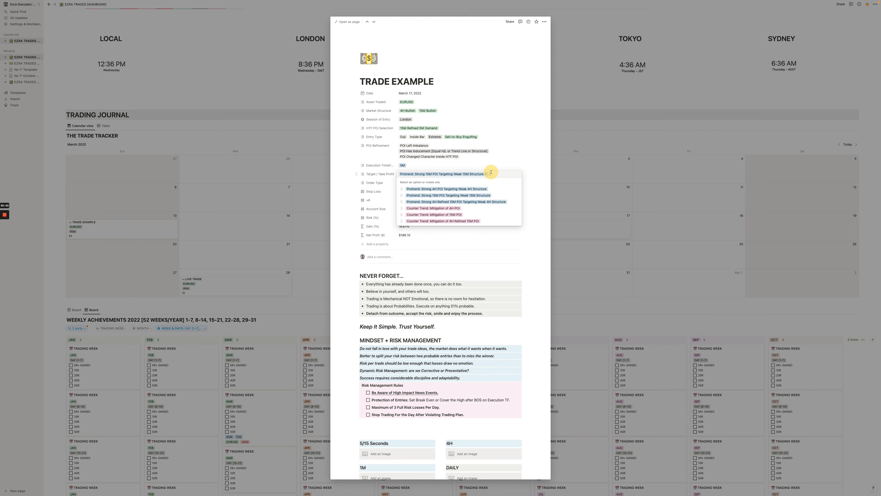
key(ctrl+Right)
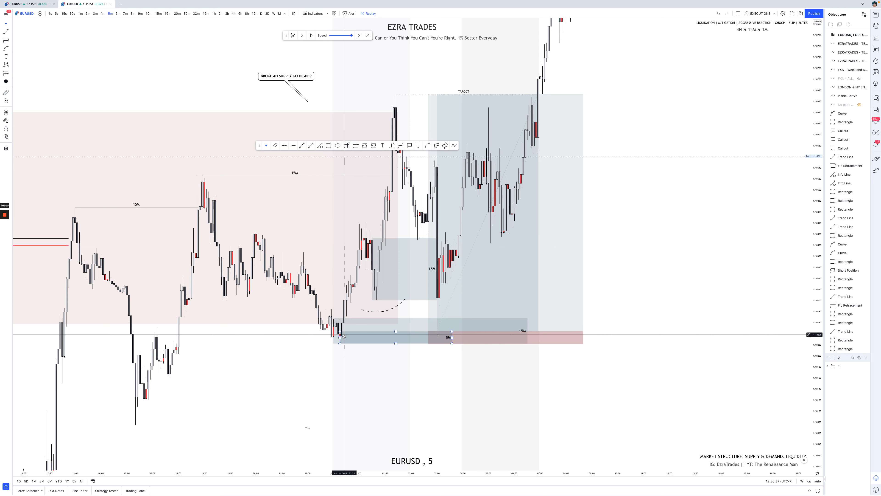
key(ctrl+Left)
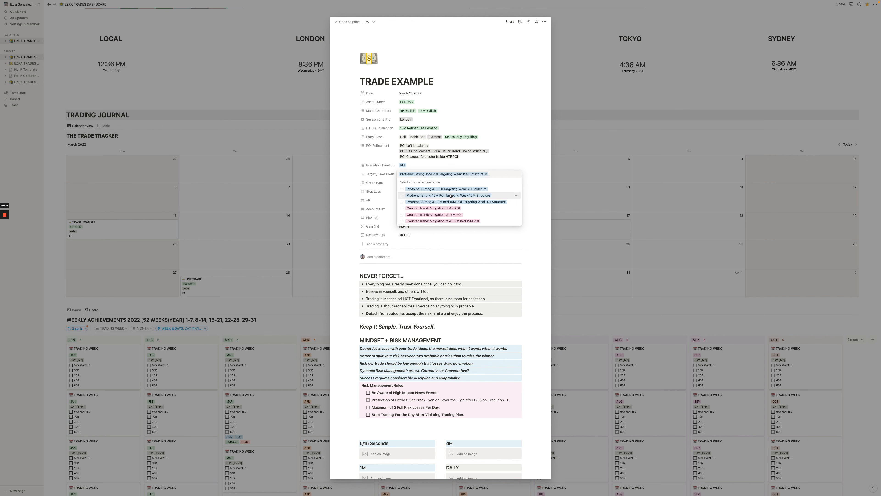
key(ctrl+Right)
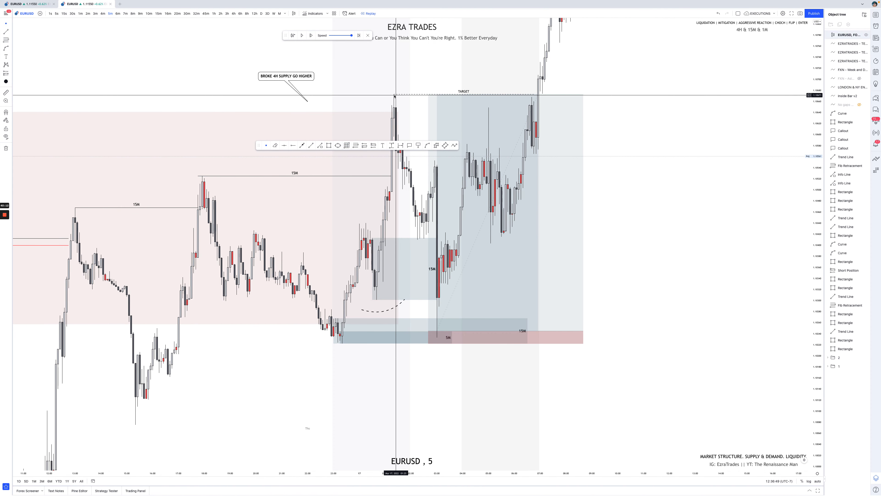
click(436, 97)
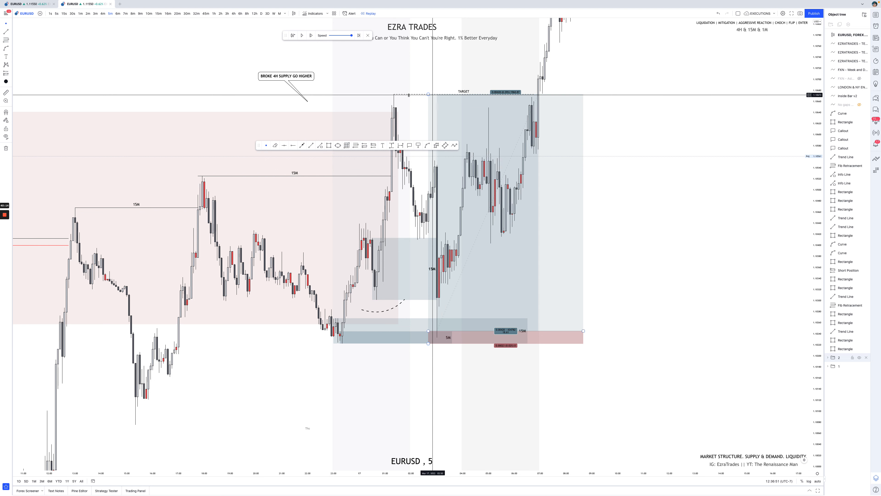
click(397, 95)
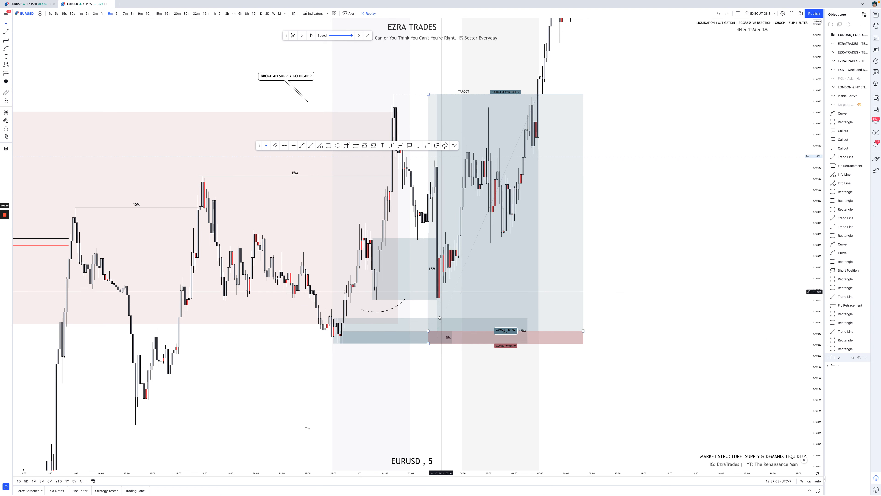
Try raising the long position's entry to the top of the lower 15M demand zone and undo the change
click(428, 332)
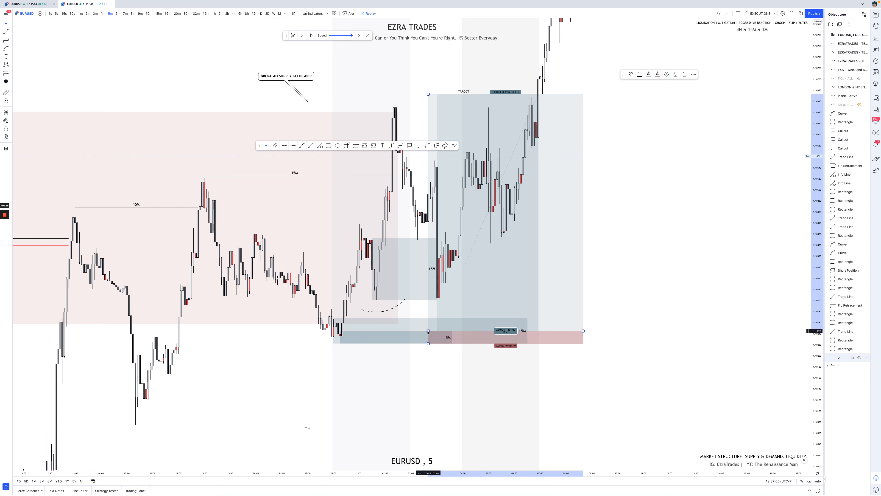
drag(428, 330, 428, 320)
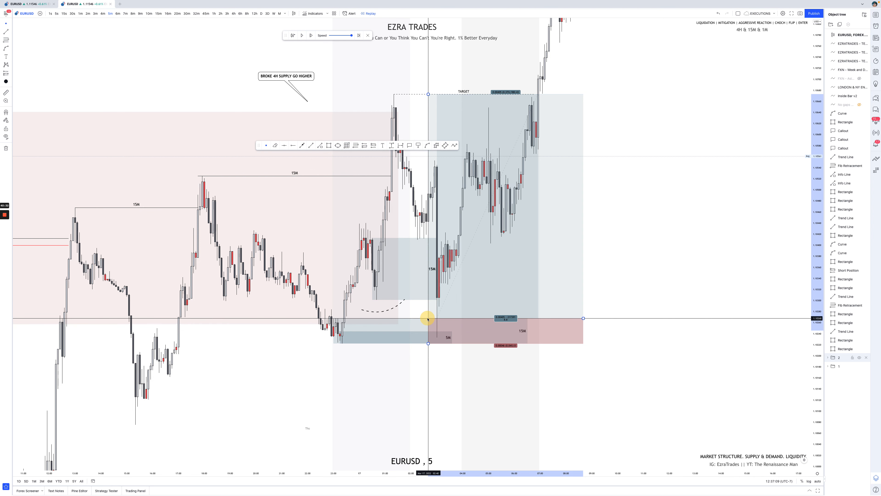
click(718, 14)
click(677, 216)
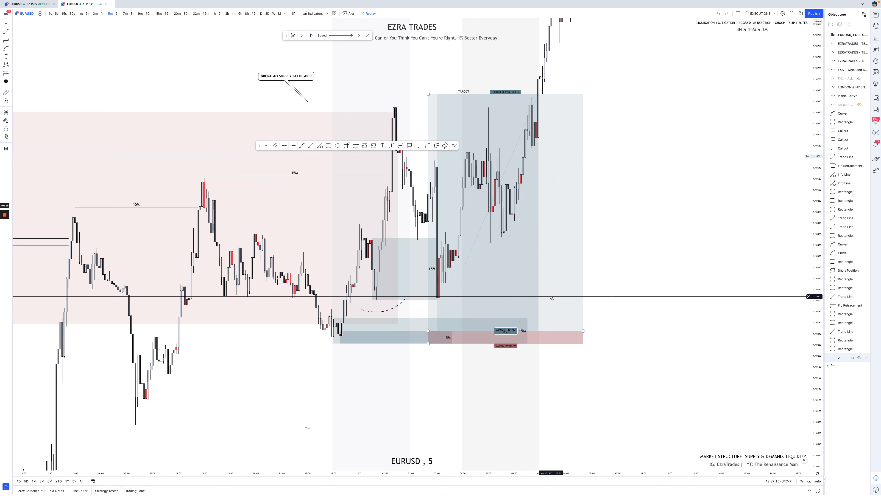
Return to TRADE EXAMPLE in Notion and set its Account Size to $10,000 and Risk (%) to 2%
key(ctrl+Left)
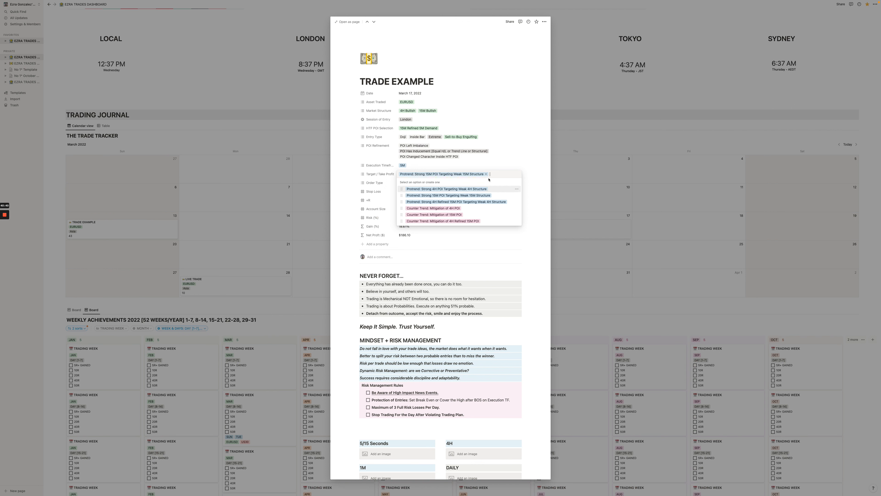
click(526, 171)
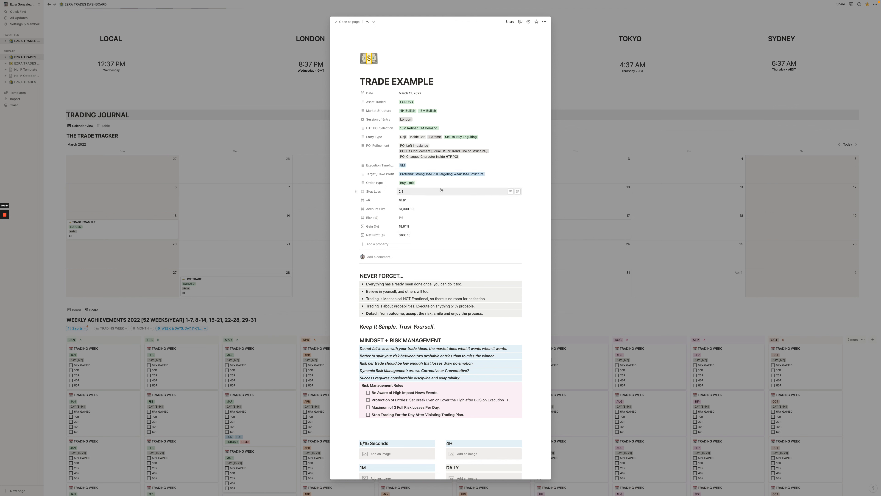
click(428, 208)
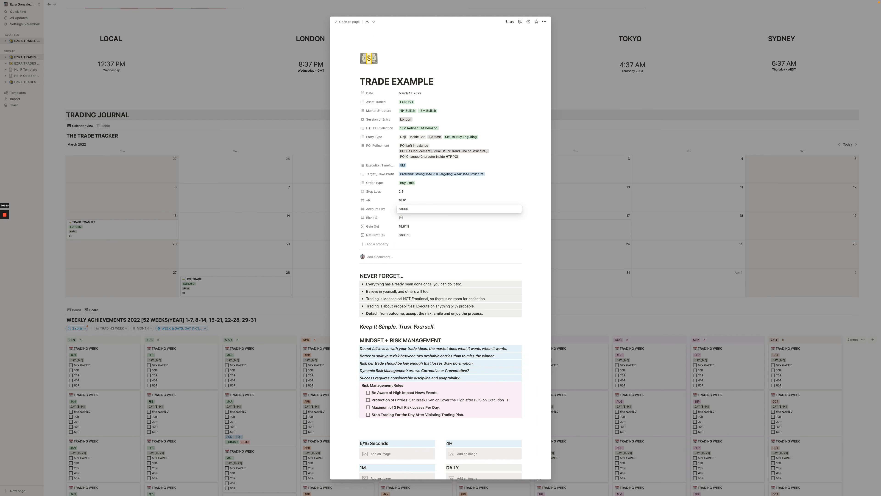
click(476, 203)
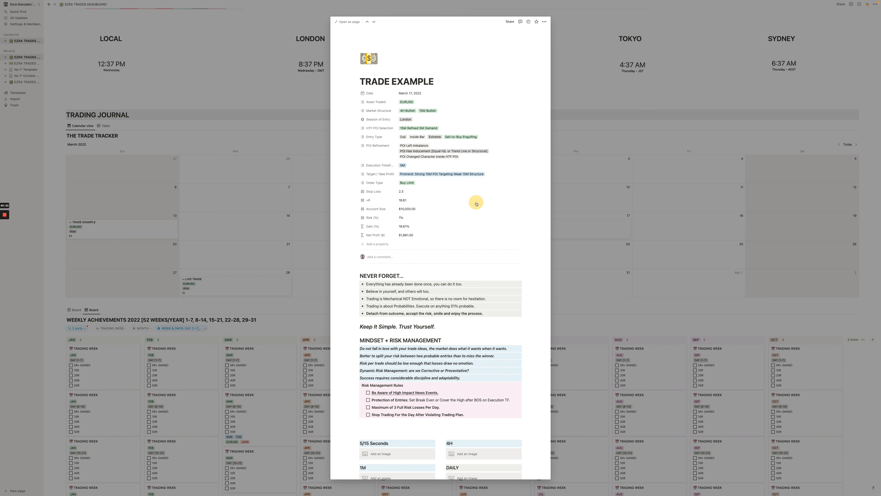
click(422, 219)
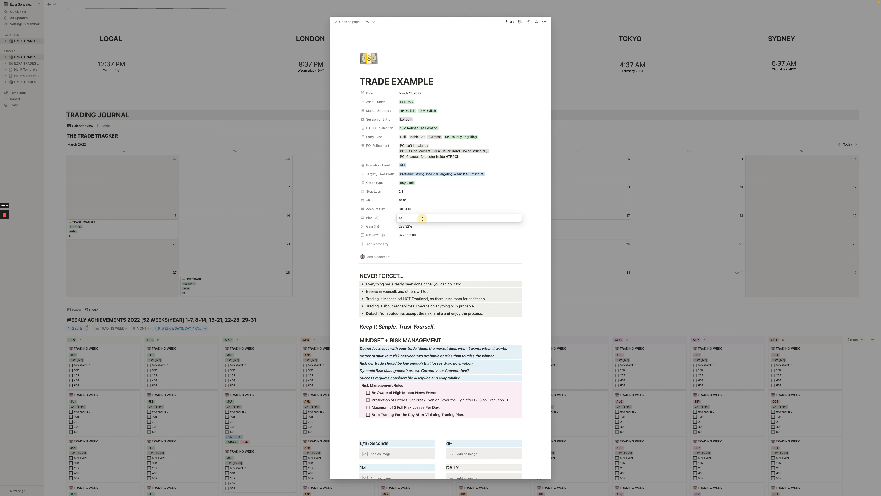
click(524, 229)
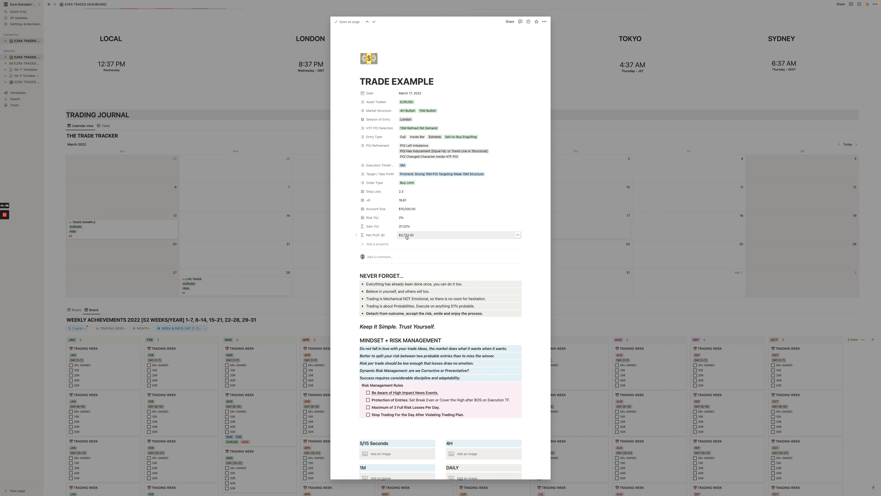
Tick all four Risk Management Rules in the trade's MINDSET + RISK MANAGEMENT section
scroll(407, 237, down, 3)
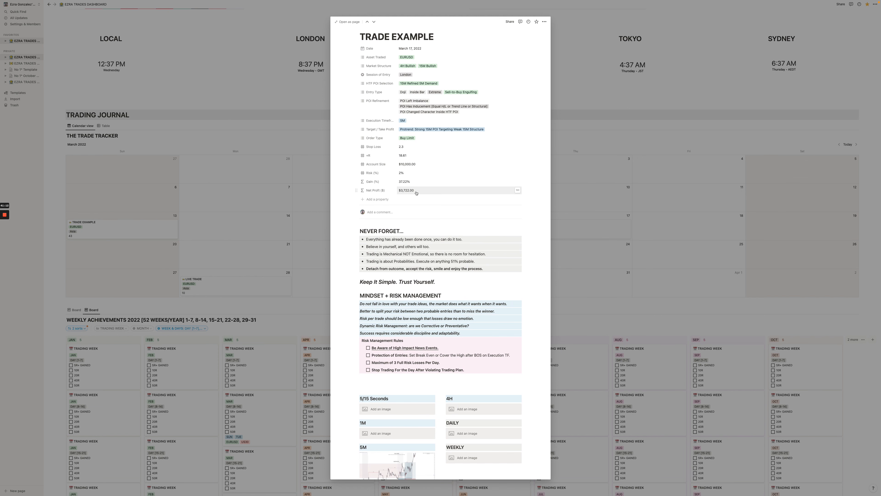
scroll(417, 193, down, 8)
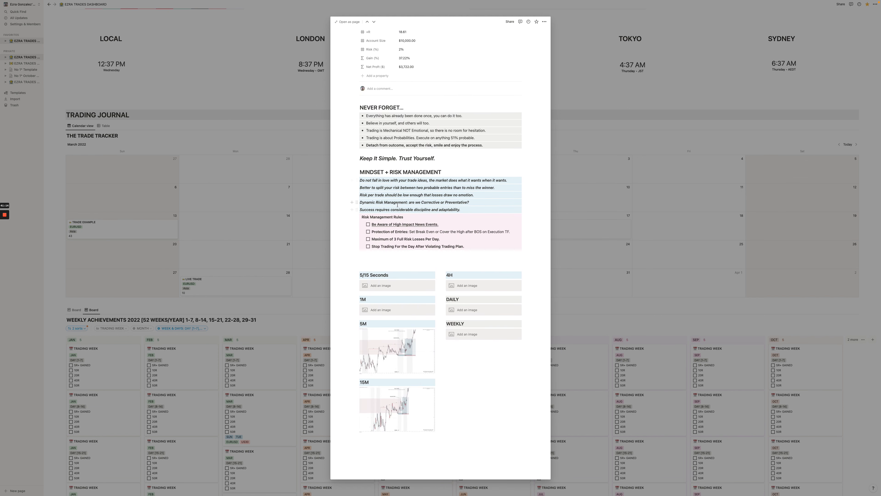
scroll(385, 219, down, 1)
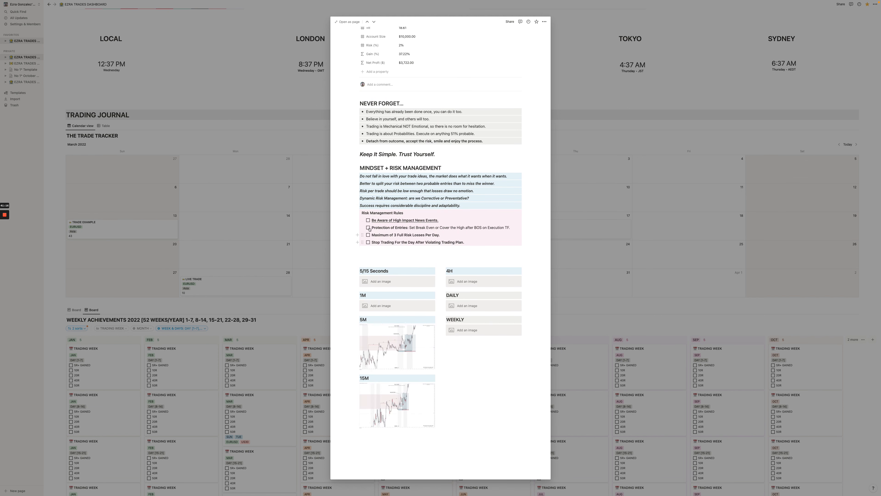
click(369, 236)
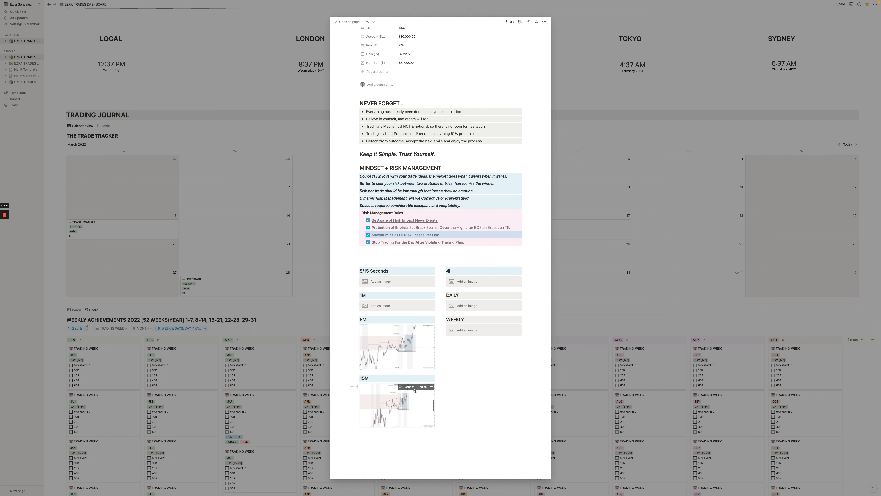
View the original 15M and 5M chart images attached to the open trade entry, returning to the journal after each
click(420, 387)
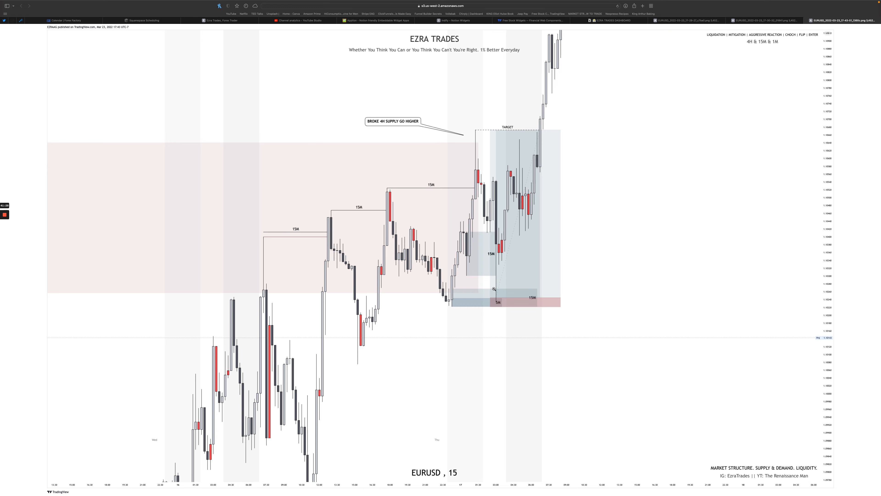
key(super+Tab)
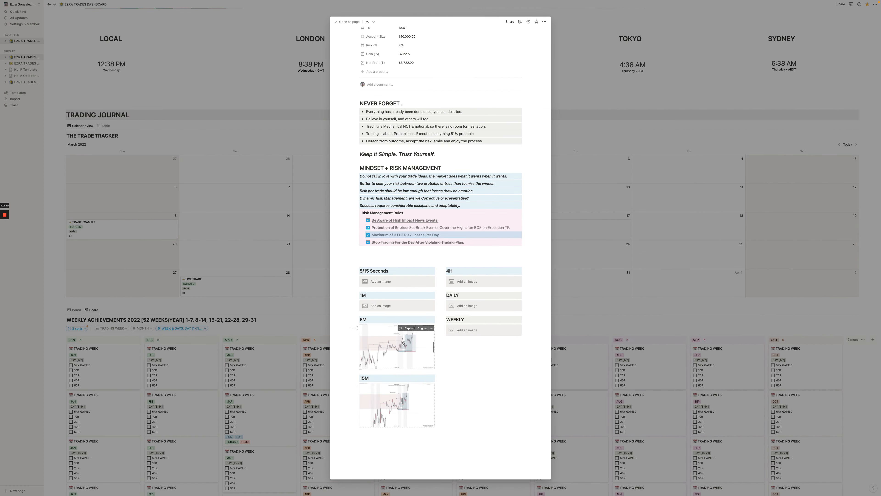
click(421, 328)
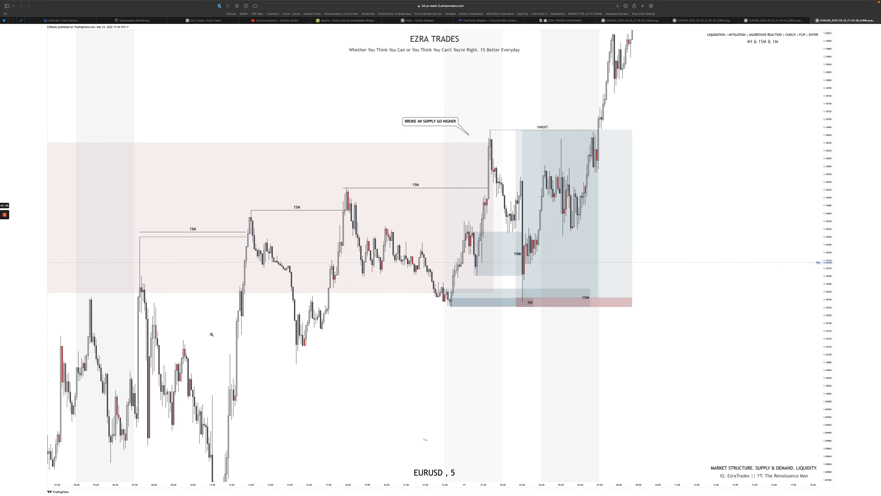
key(ctrl+Right)
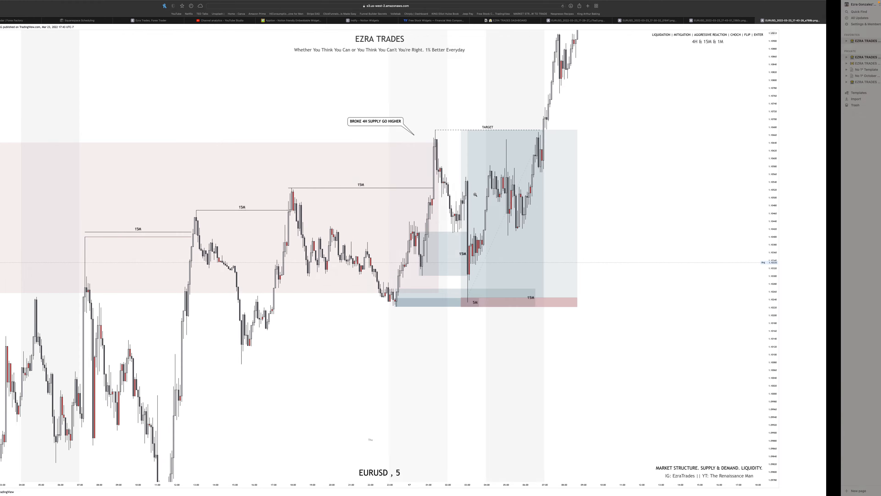
Close the current trade entry and open the March 23 TRADE EXAMPLE entry from the trade tracker calendar
click(658, 222)
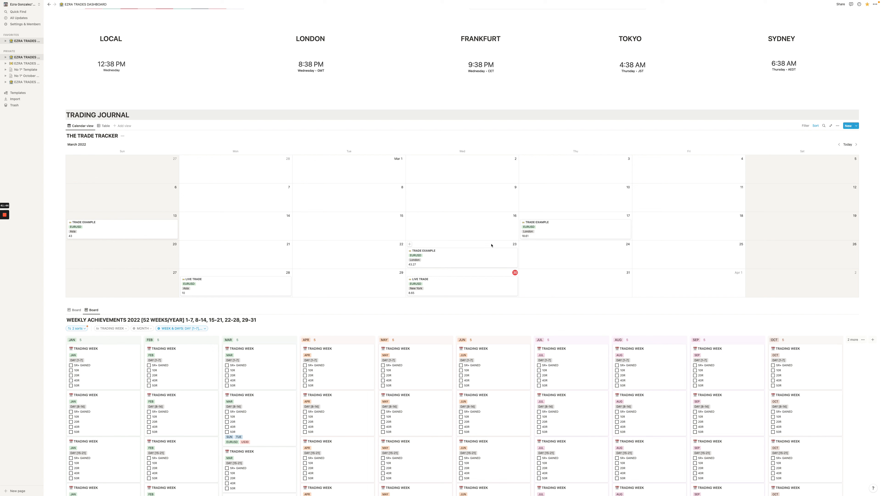
click(478, 256)
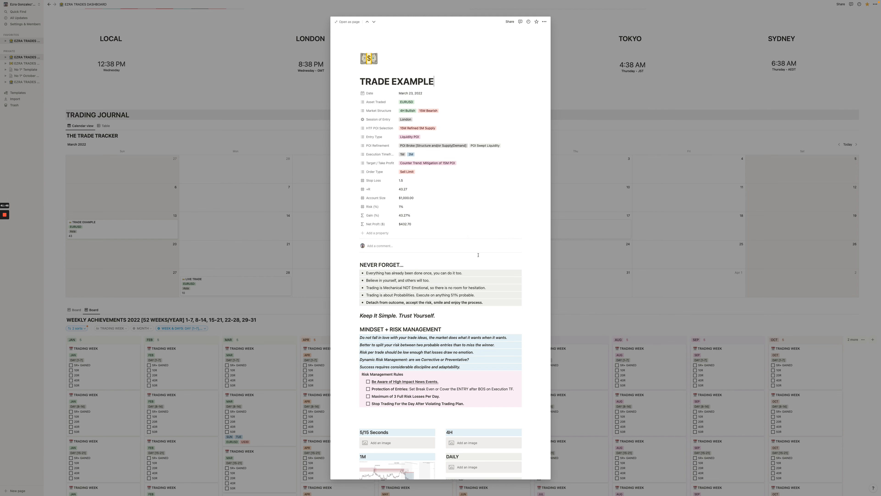
Switch to the EURUSD chart in TradingView, set it to the 15-minute timeframe and exit chart replay mode
key(ctrl+Right)
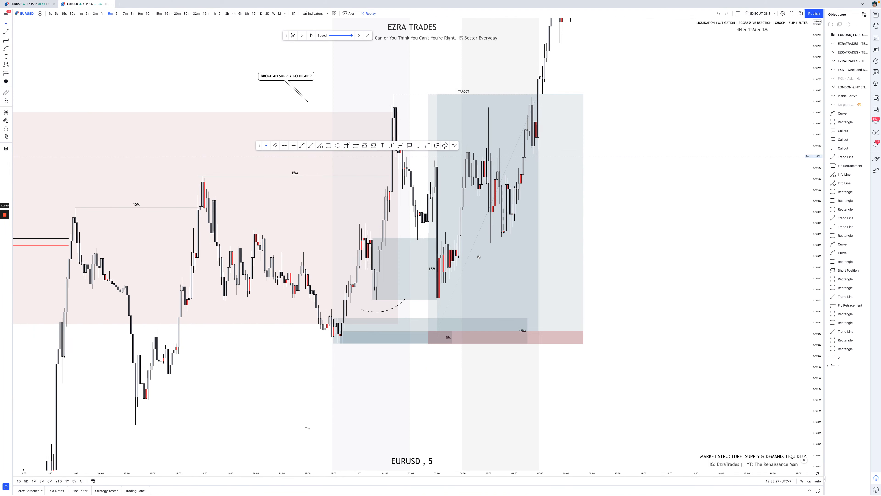
double_click(818, 171)
scroll(676, 211, right, 5)
scroll(676, 211, right, 5)
click(158, 13)
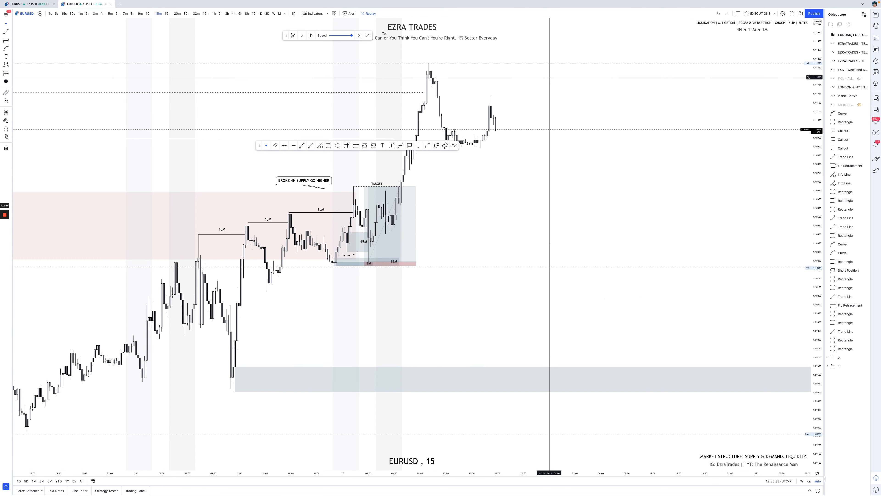
click(368, 35)
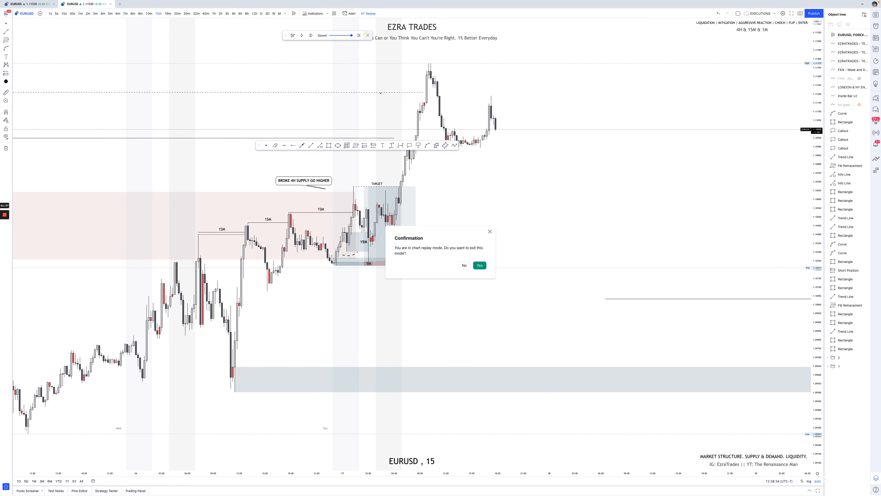
click(479, 265)
Examine the 15-minute price action from the broken 4H supply zone through to the annotated March 22–23 short setup
scroll(480, 265, down, 8)
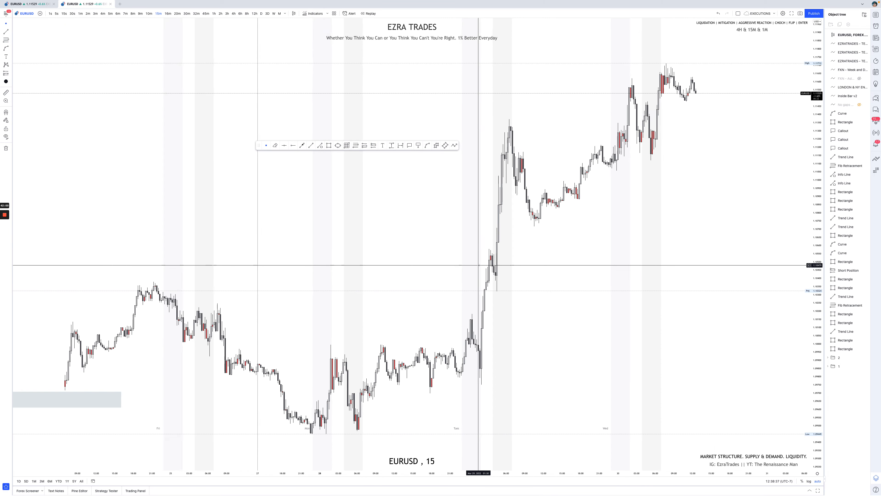
scroll(479, 265, down, 3)
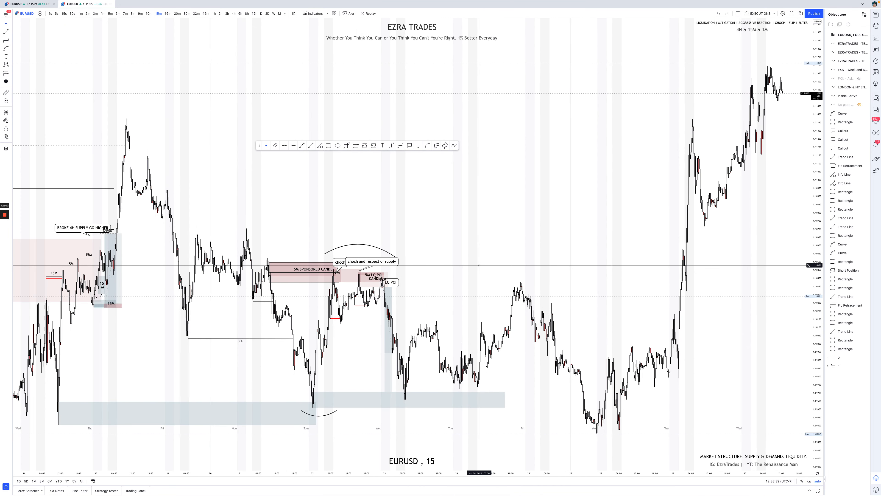
scroll(479, 265, left, 5)
scroll(456, 297, up, 3)
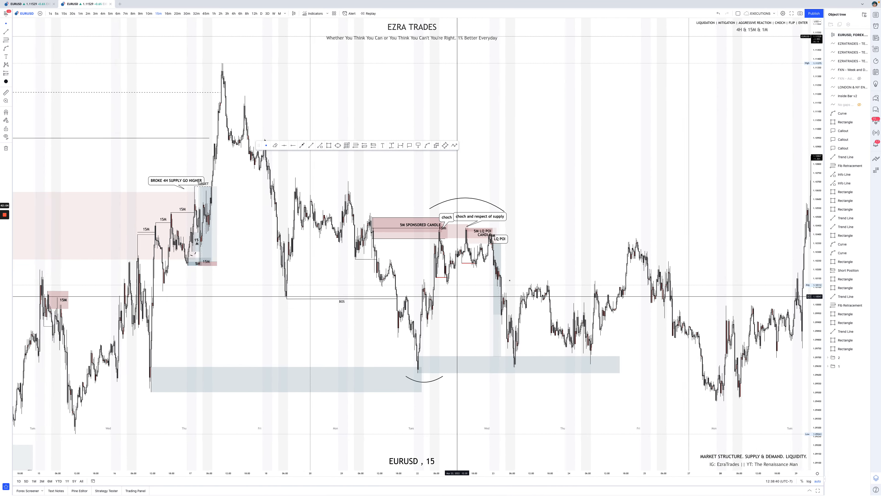
scroll(503, 280, up, 4)
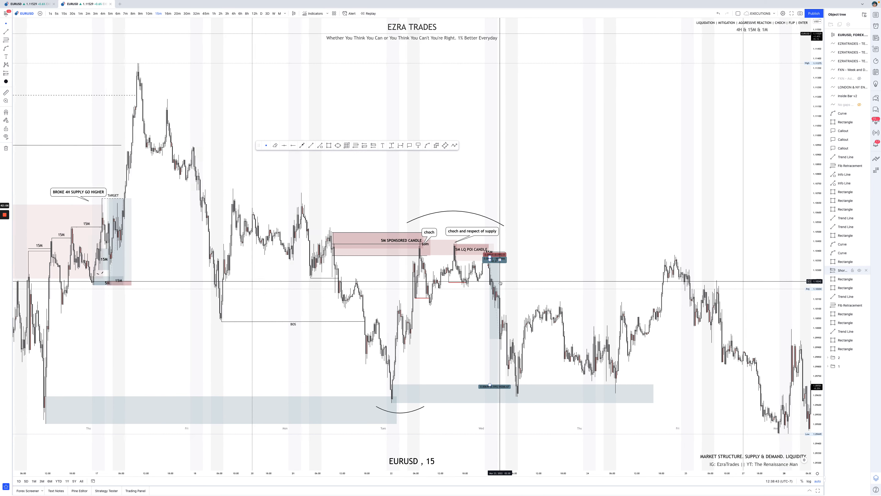
scroll(580, 259, down, 6)
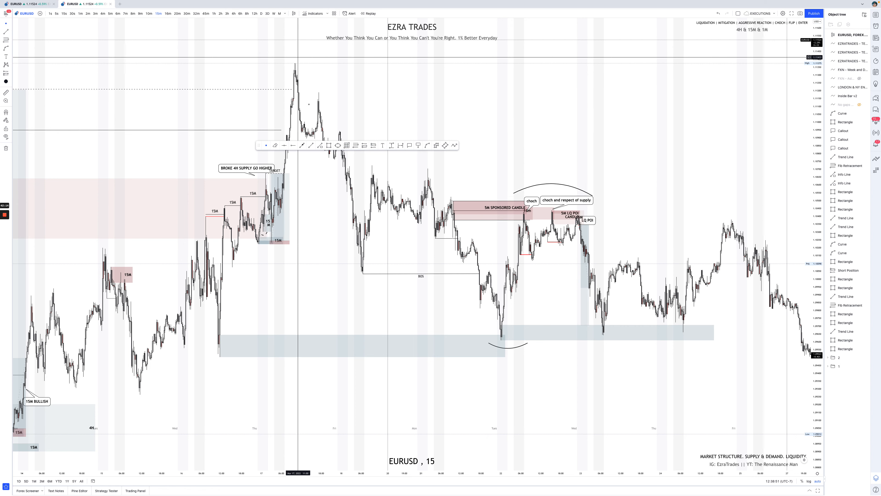
scroll(305, 90, down, 2)
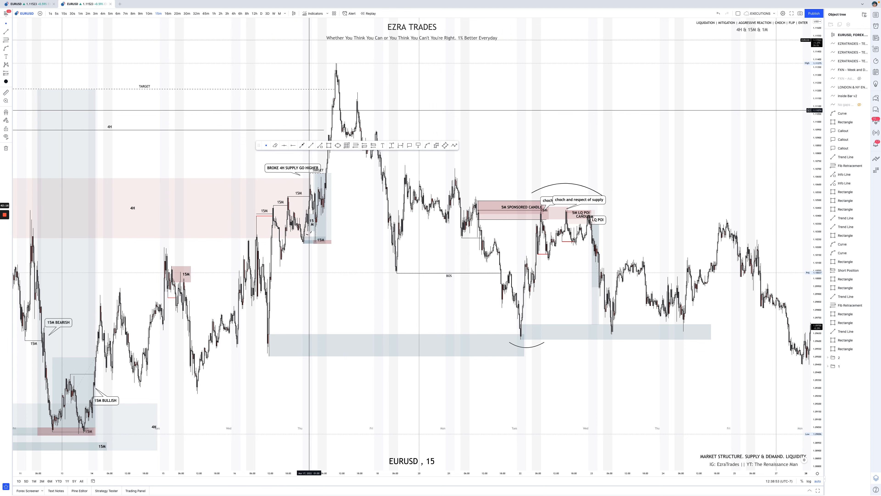
click(318, 224)
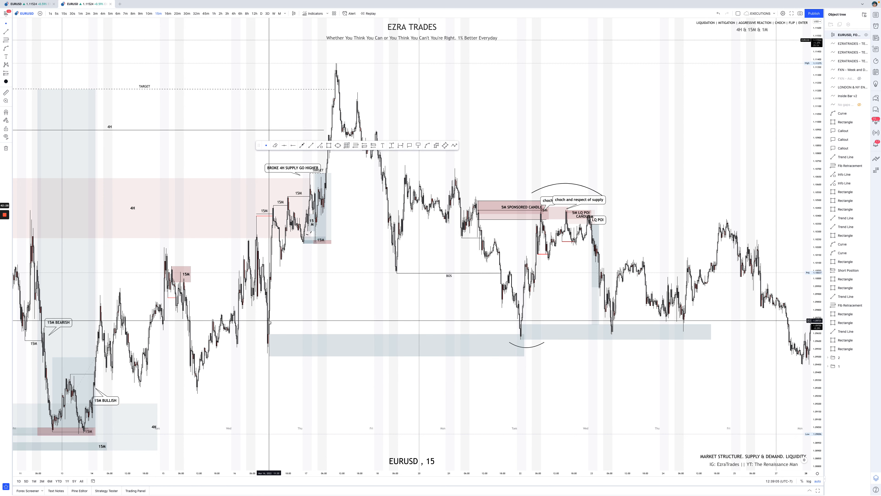
scroll(271, 334, up, 1)
scroll(270, 335, up, 3)
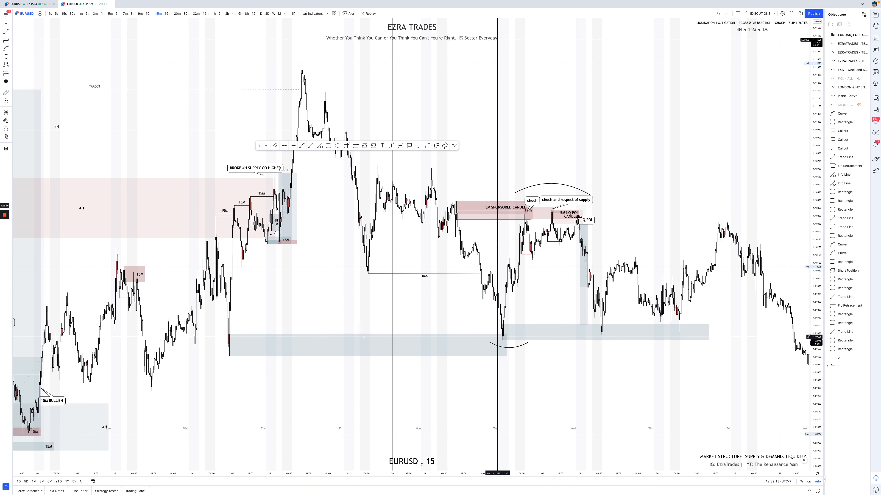
scroll(493, 333, up, 5)
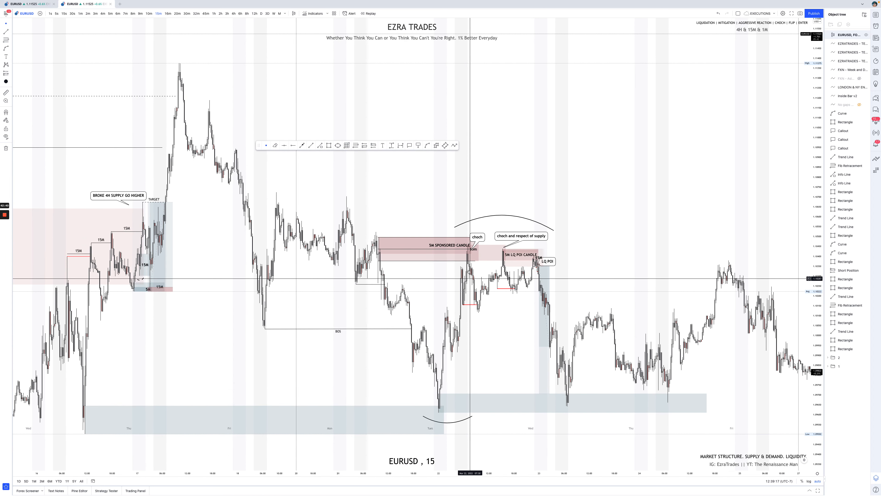
Examine the 5M sponsored candle zone, the two choch lows and the 5M LQ POI candle zone of the short setup
click(465, 252)
scroll(465, 254, up, 2)
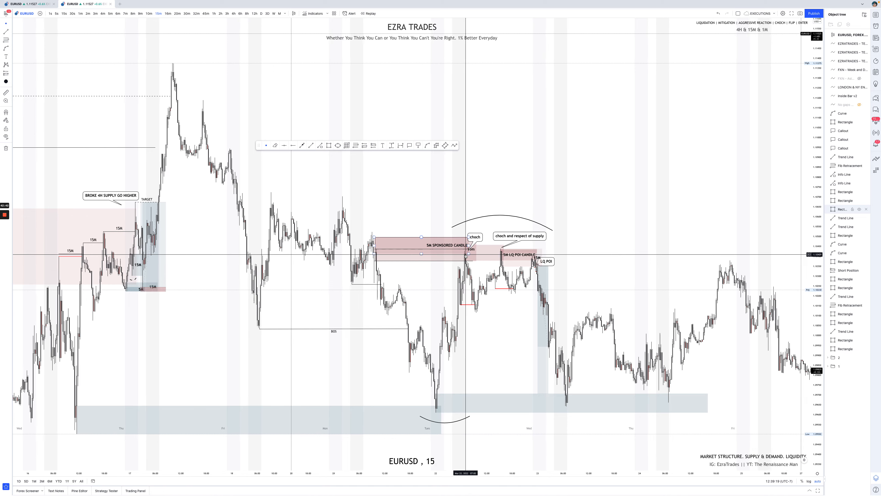
scroll(484, 180, up, 2)
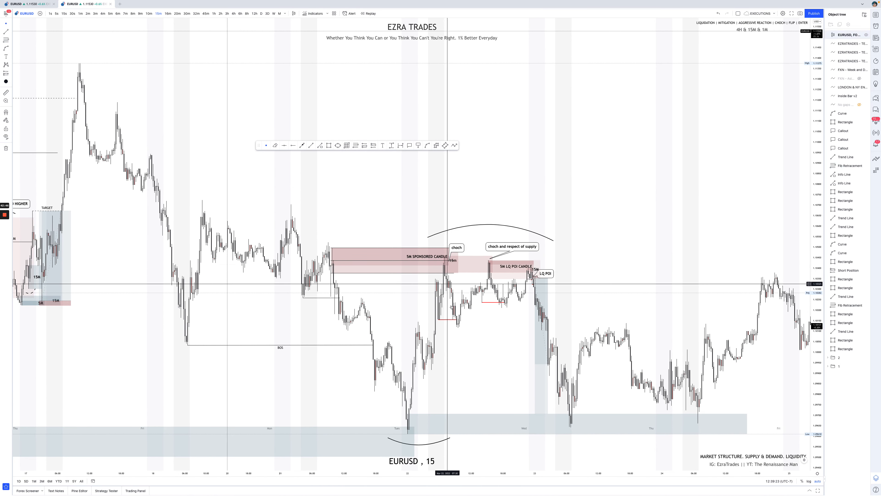
drag(453, 320, 457, 319)
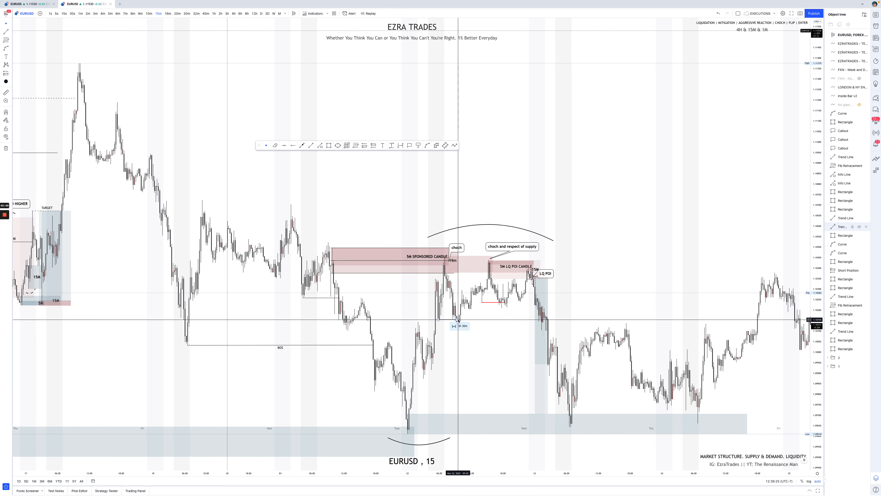
scroll(458, 320, up, 1)
click(490, 265)
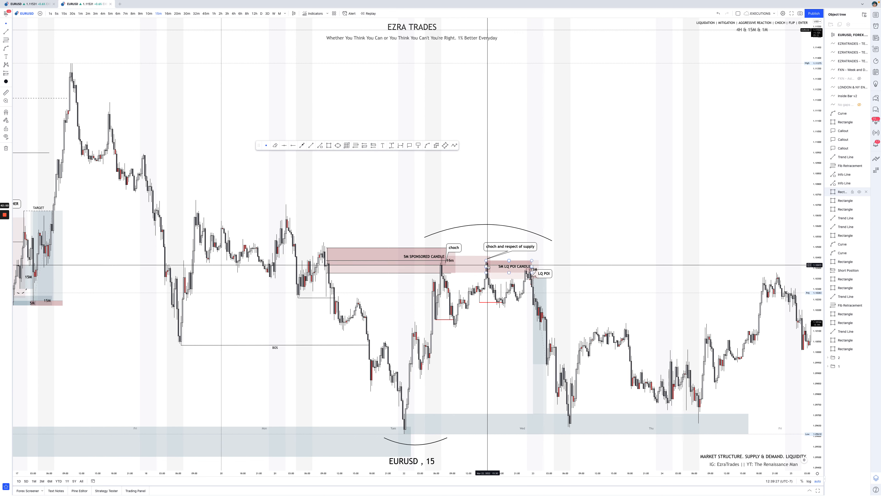
click(499, 305)
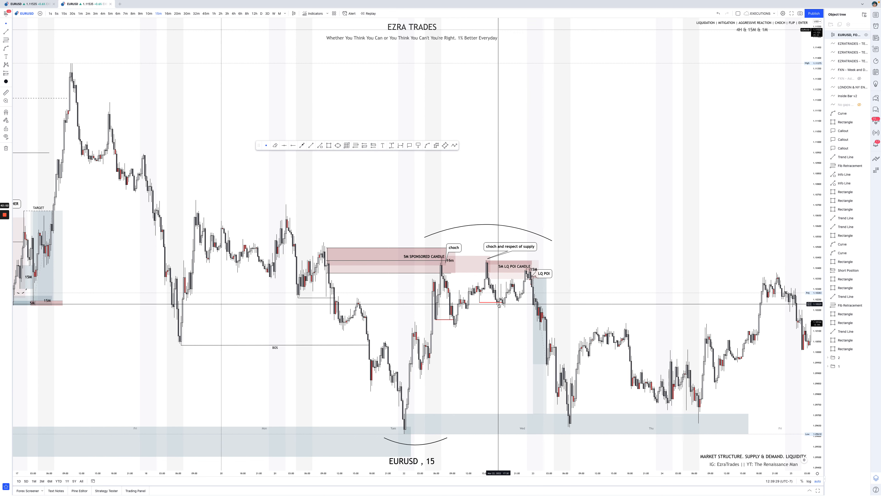
click(490, 269)
click(490, 266)
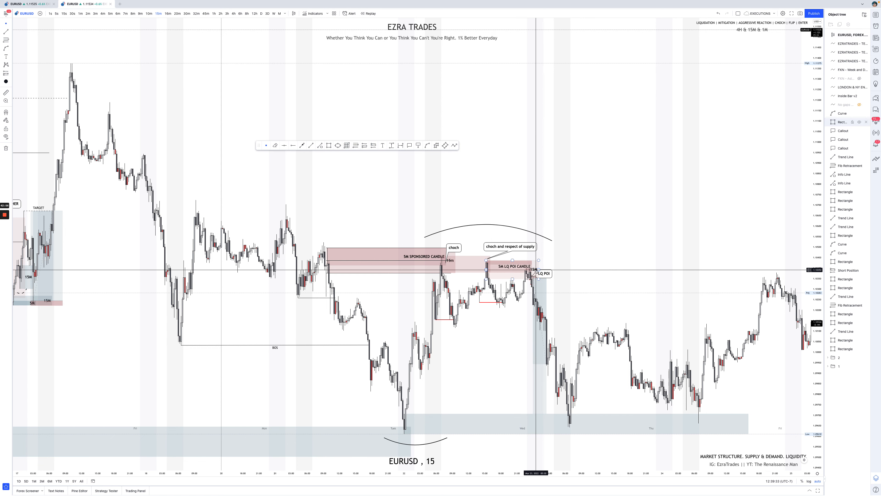
click(339, 256)
click(383, 397)
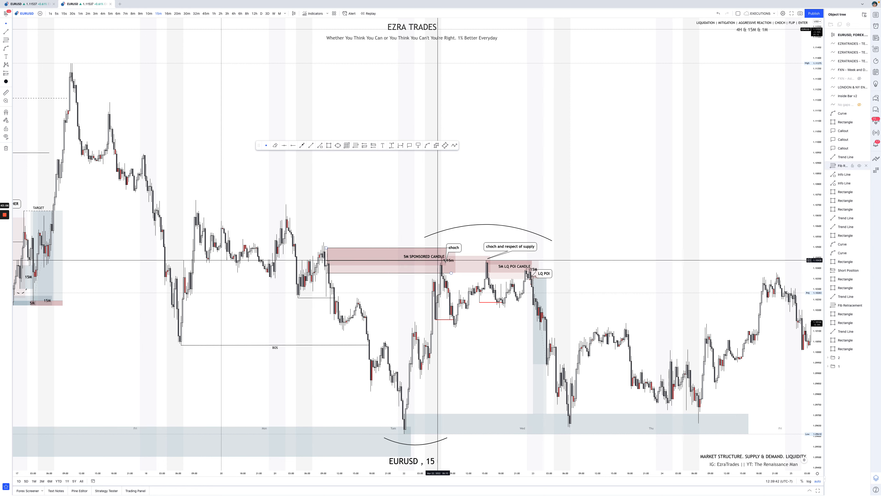
click(477, 271)
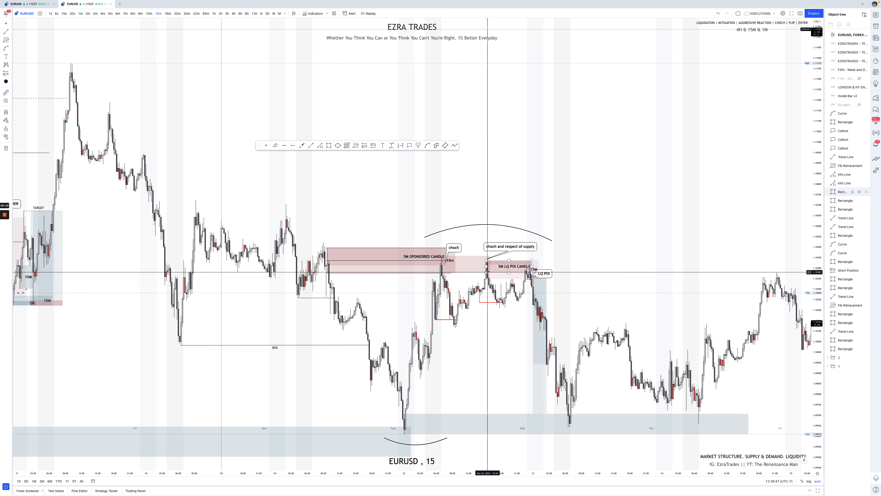
Move the floating drawing toolbar clear of the annotated supply zones on the EURUSD chart
scroll(501, 304, up, 5)
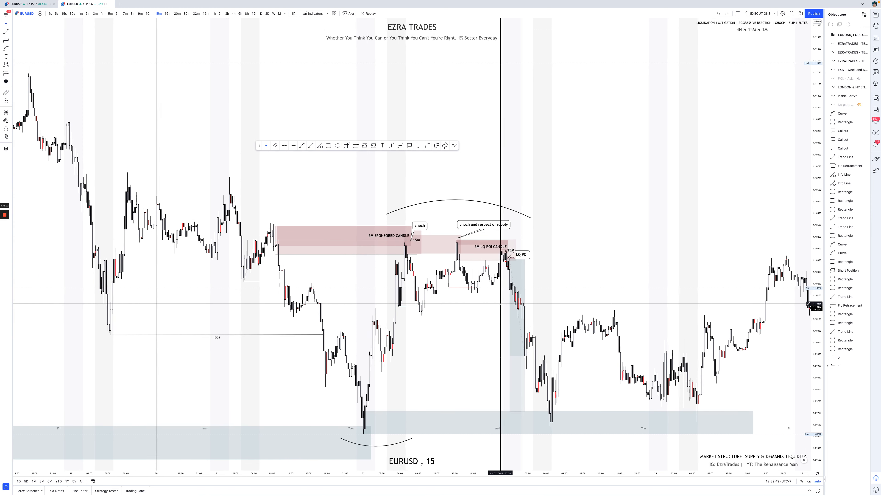
scroll(501, 303, up, 2)
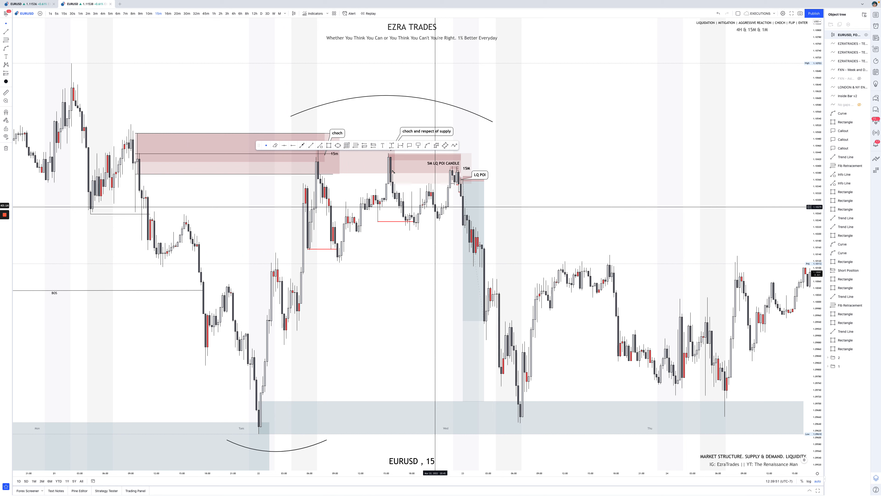
drag(259, 145, 496, 105)
click(413, 221)
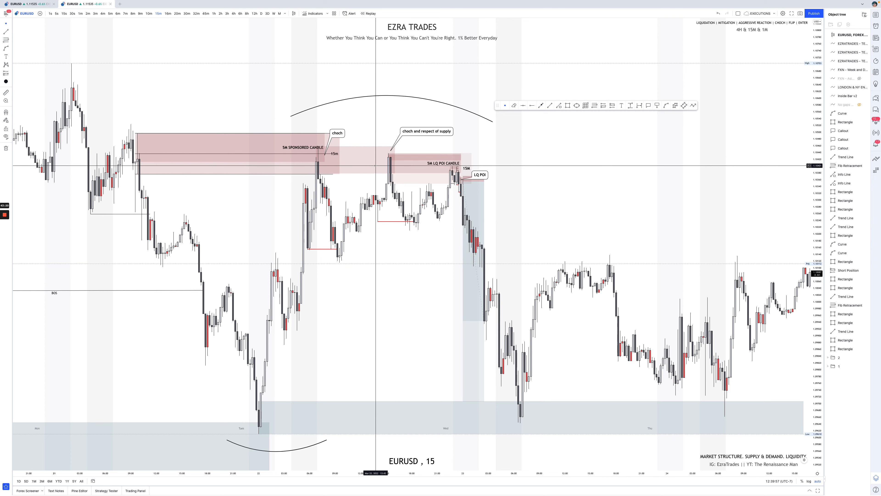
Check the March 23 journal entry, then start chart replay around the March 23 low in the lower demand zone
key(ctrl+Left)
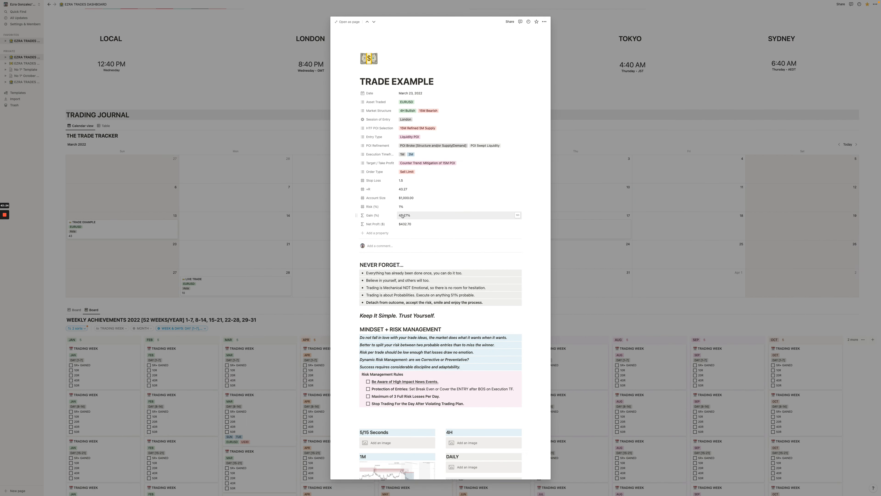
key(ctrl+Right)
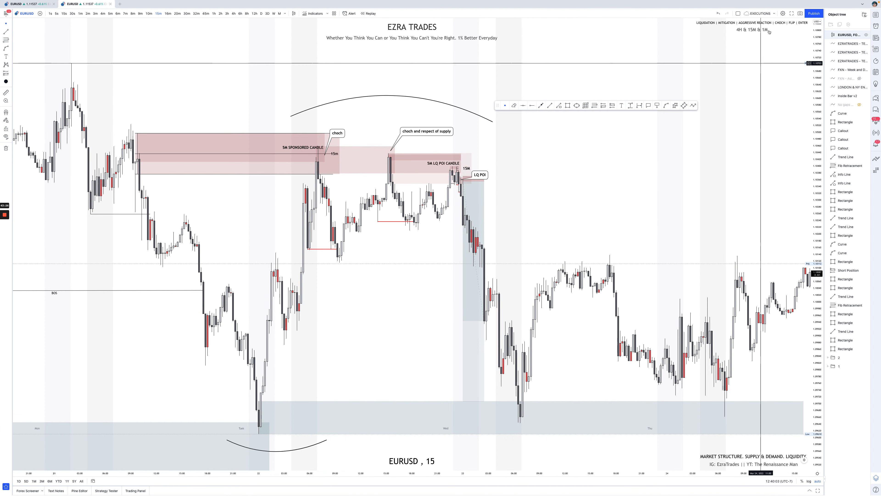
click(368, 14)
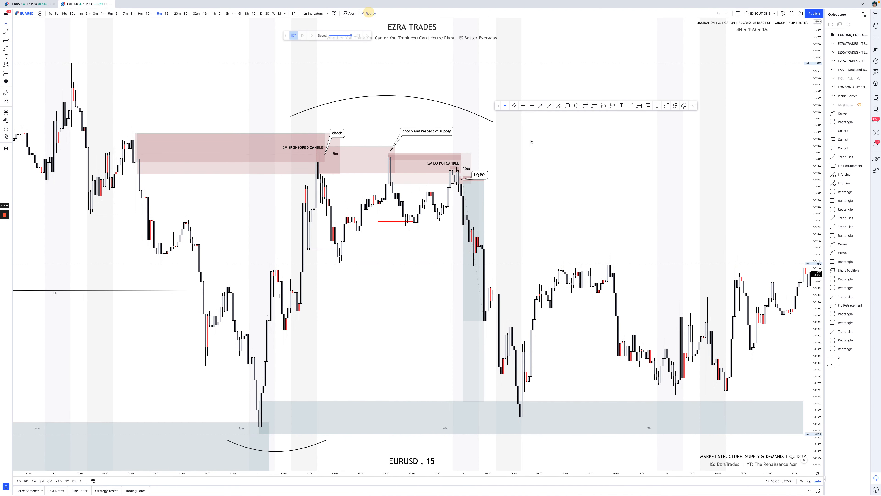
click(523, 154)
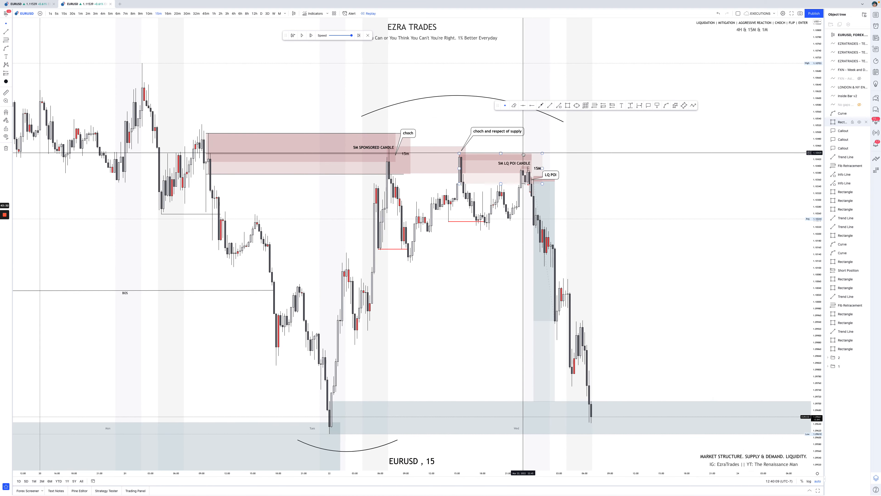
Compare the journal entry's Market Structure options with the price action on the 15-minute EURUSD chart
key(ctrl+Left)
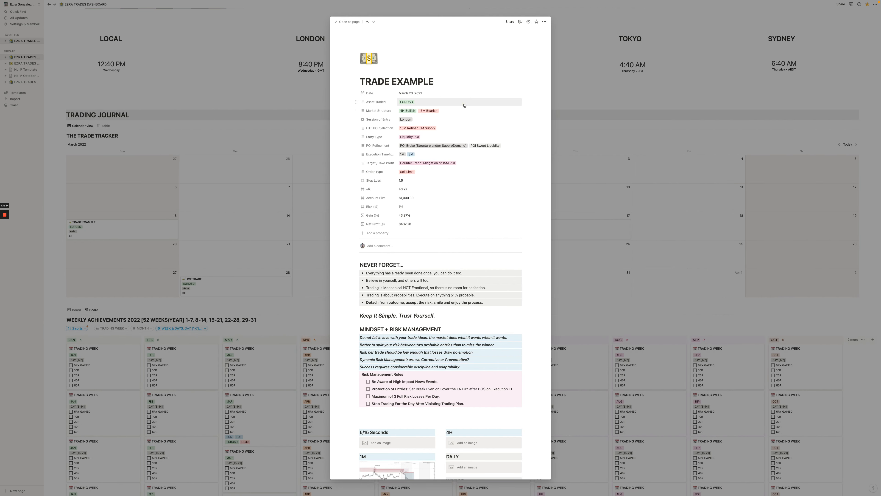
click(464, 104)
click(503, 92)
click(479, 111)
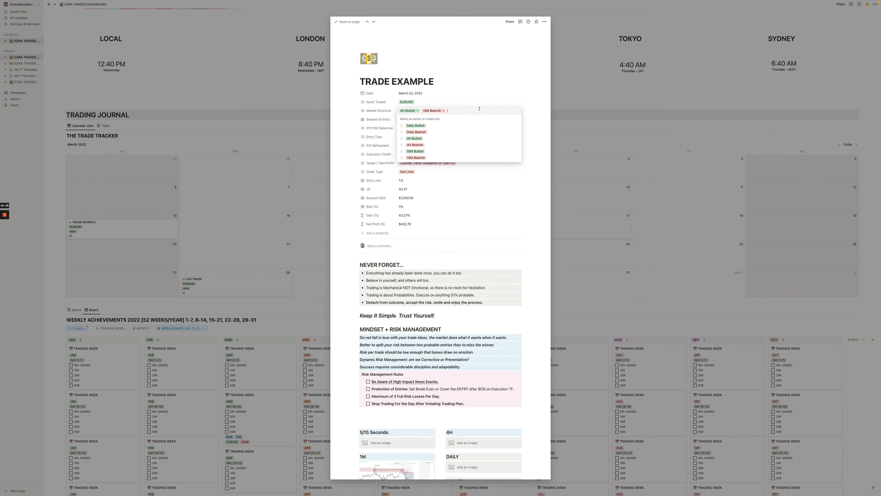
key(ctrl+Right)
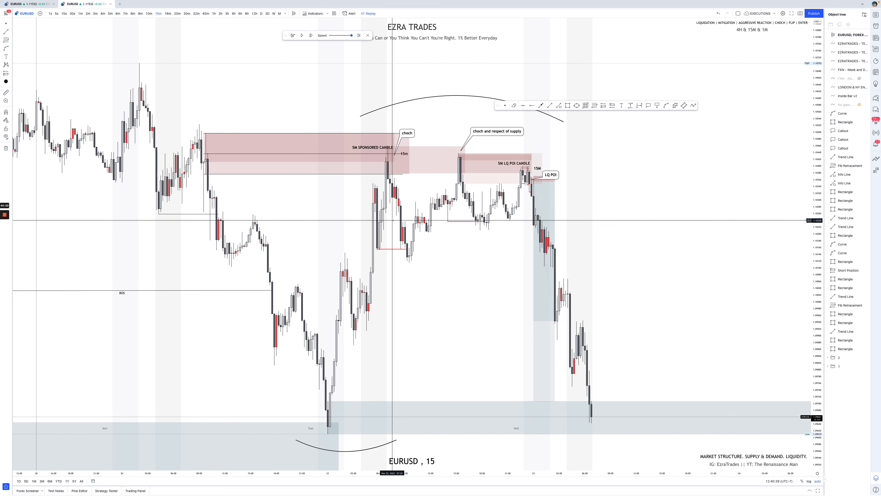
key(ctrl+Left)
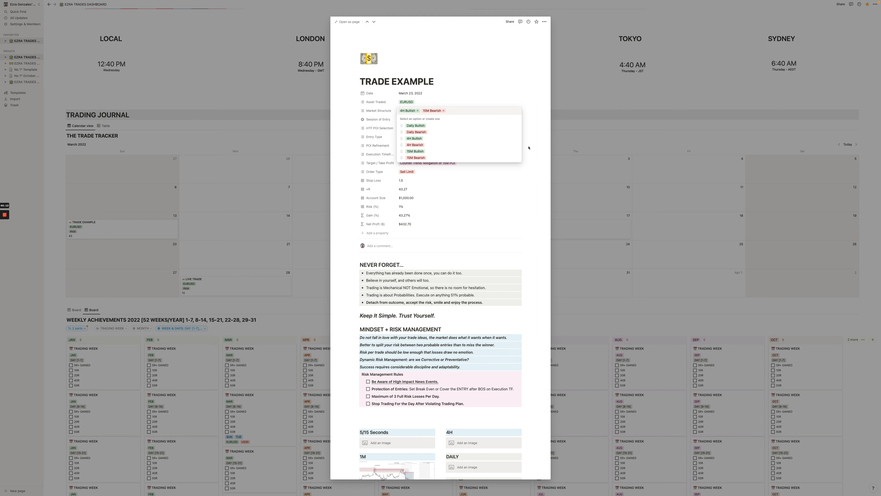
click(527, 98)
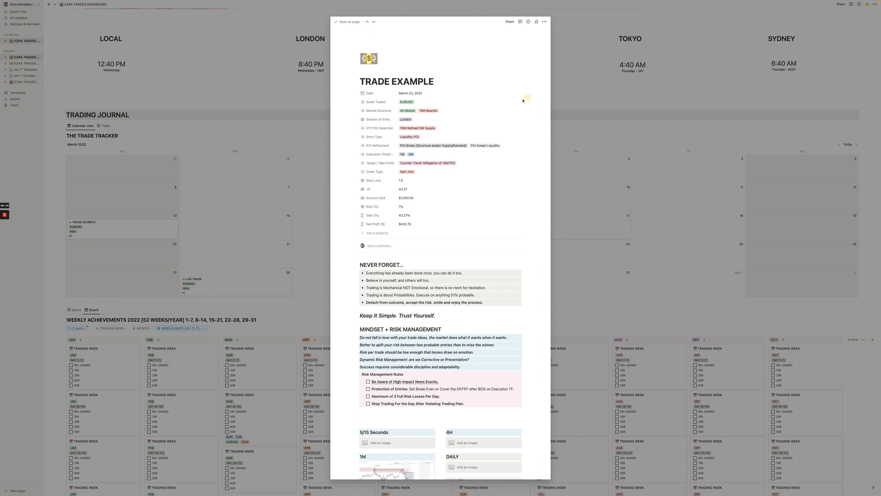
Open the journal entry's HTF POI Selection options and inspect the matching supply zones on the 15-minute chart
click(481, 127)
key(ctrl+Right)
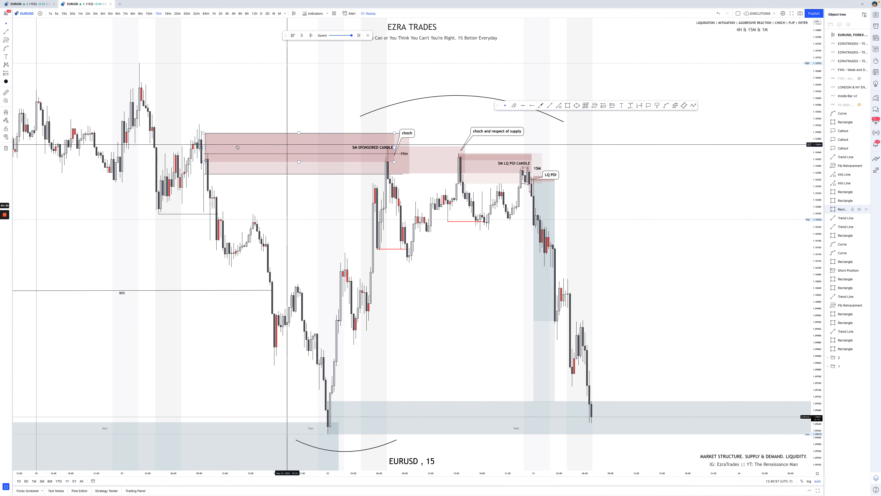
click(529, 172)
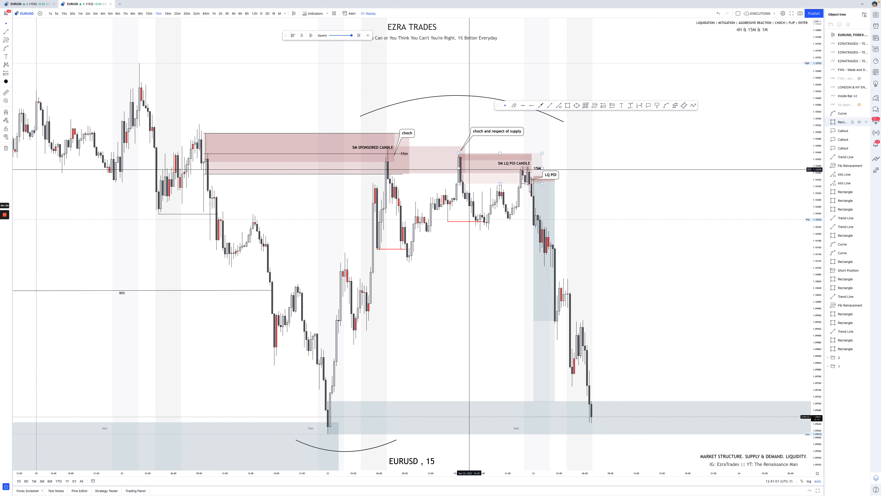
click(459, 167)
click(460, 156)
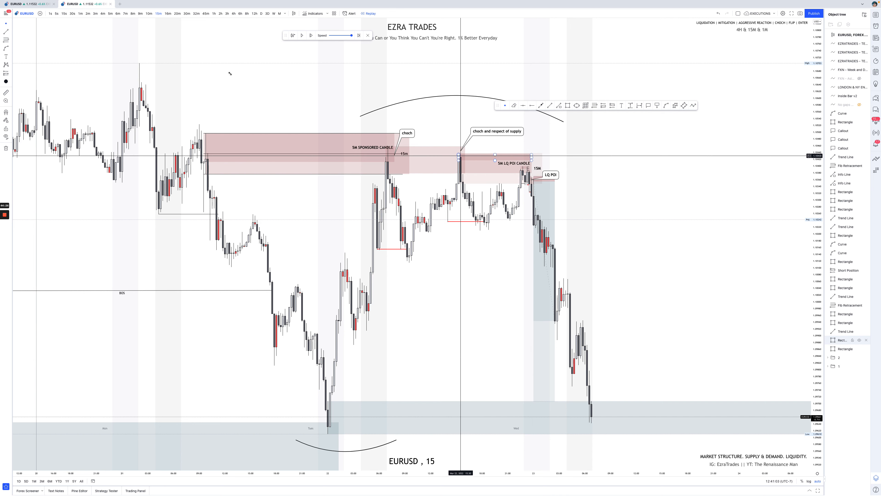
Switch the EURUSD chart to the 5-minute timeframe and stretch the price scale around the annotated supply zones
click(110, 15)
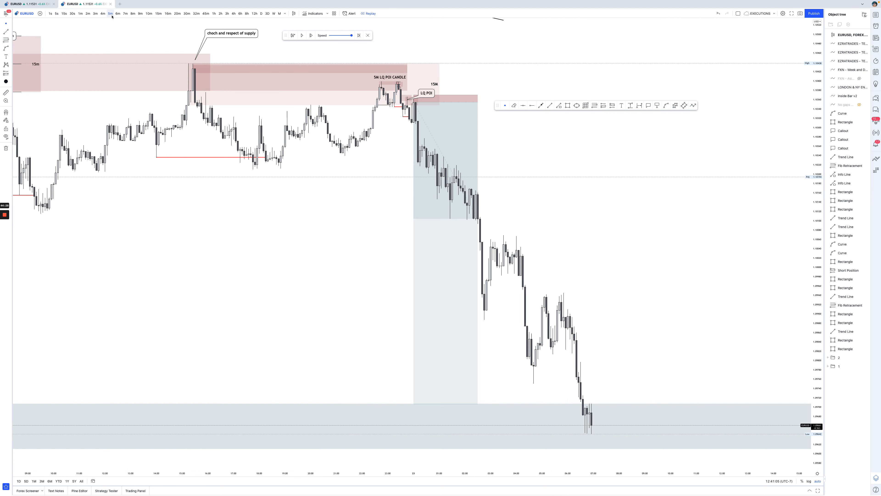
scroll(344, 141, down, 5)
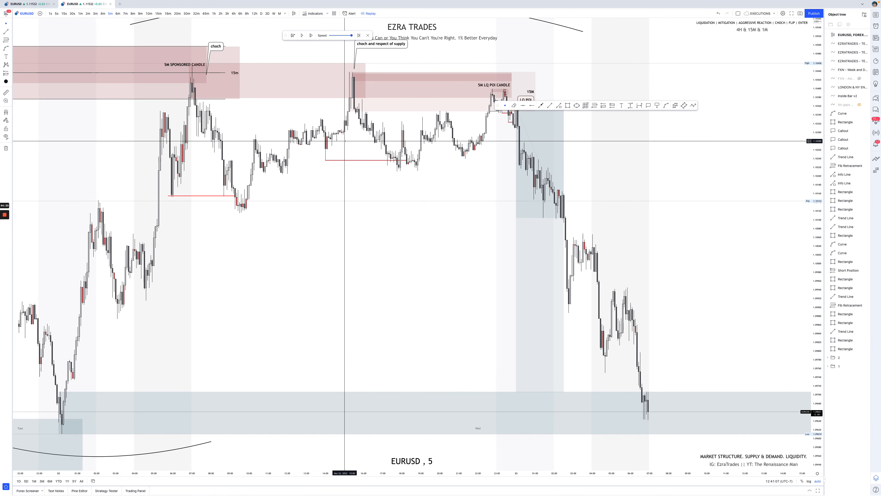
scroll(345, 141, up, 2)
drag(818, 252, 810, 211)
drag(739, 225, 758, 320)
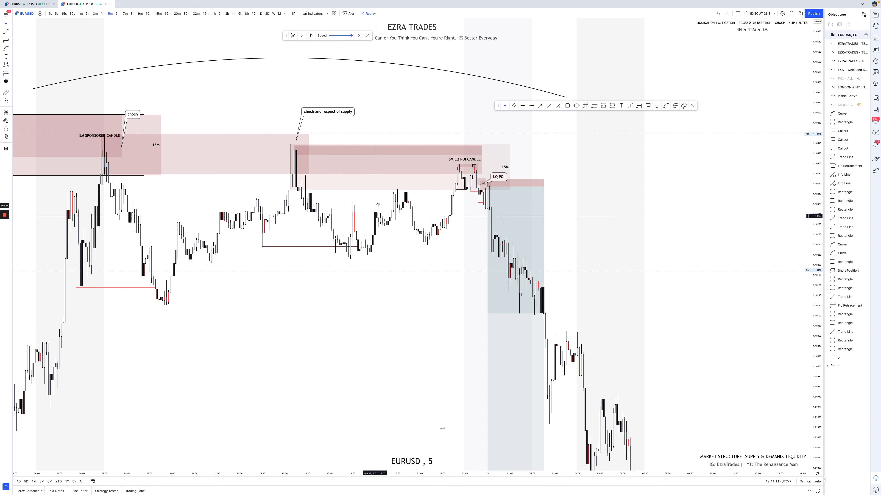
Measure the height of the refined 5M supply zone beneath the "choch and respect of supply" callout
click(320, 189)
drag(320, 189, 322, 144)
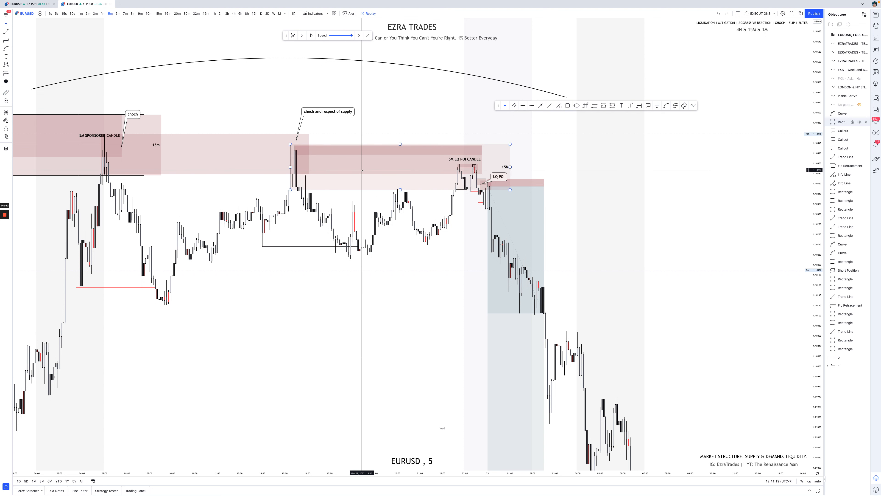
drag(362, 173, 361, 144)
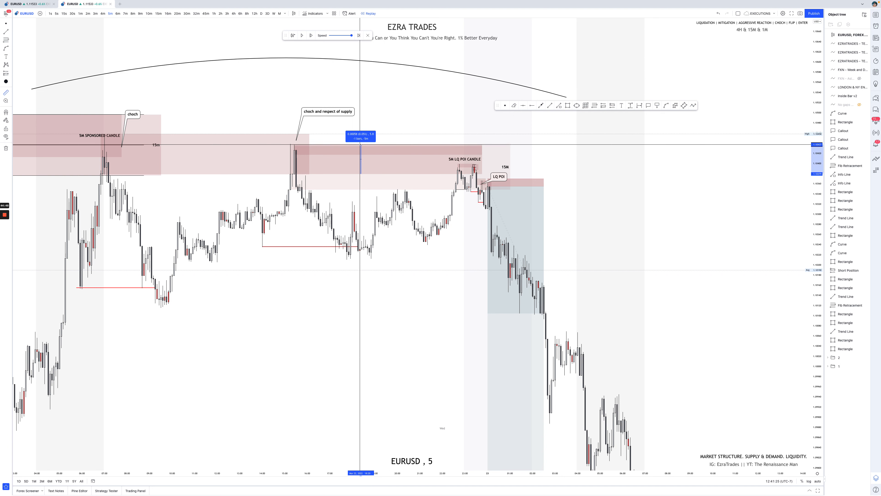
click(407, 131)
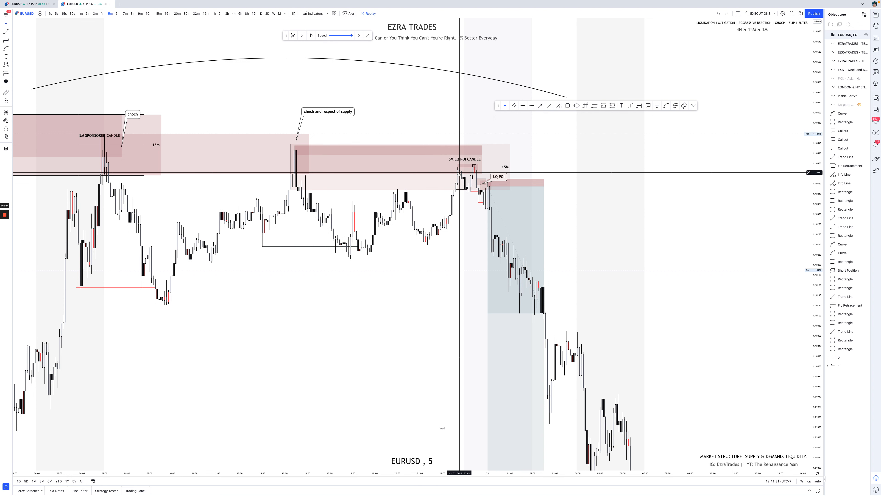
Compare the refined 5M supply zone with the wider 15M zone, then close the journal's HTF POI Selection options
click(475, 174)
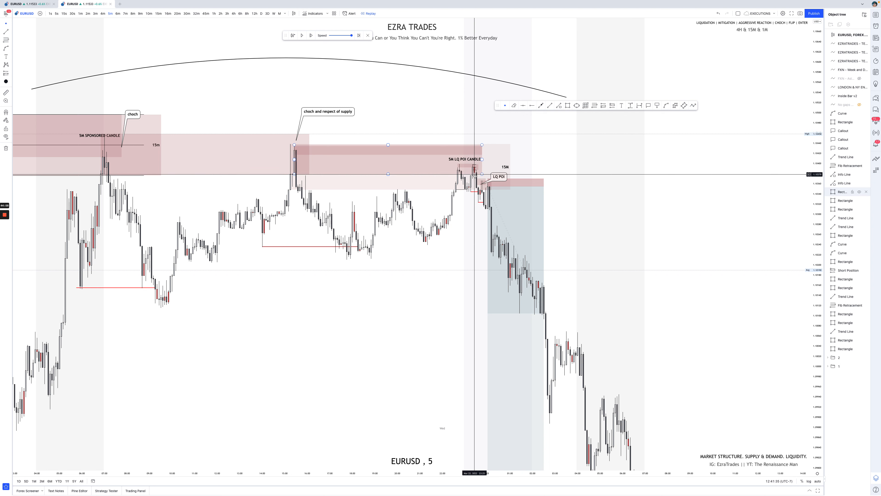
click(539, 157)
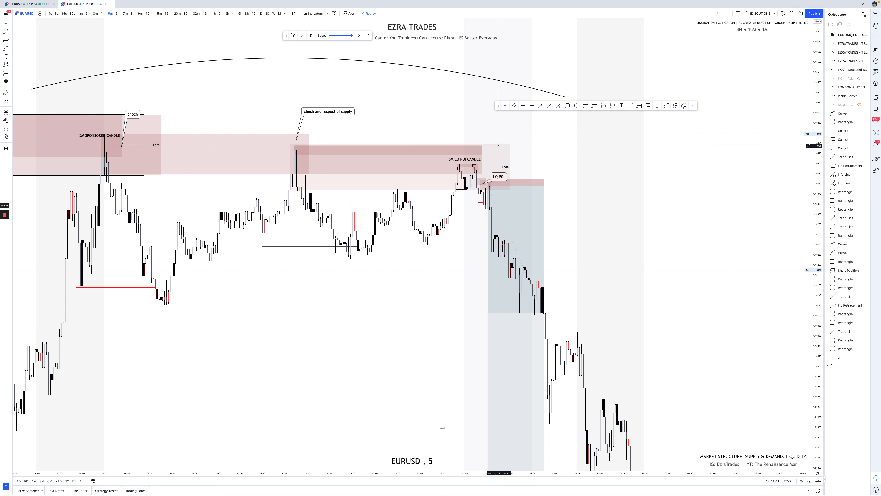
click(307, 161)
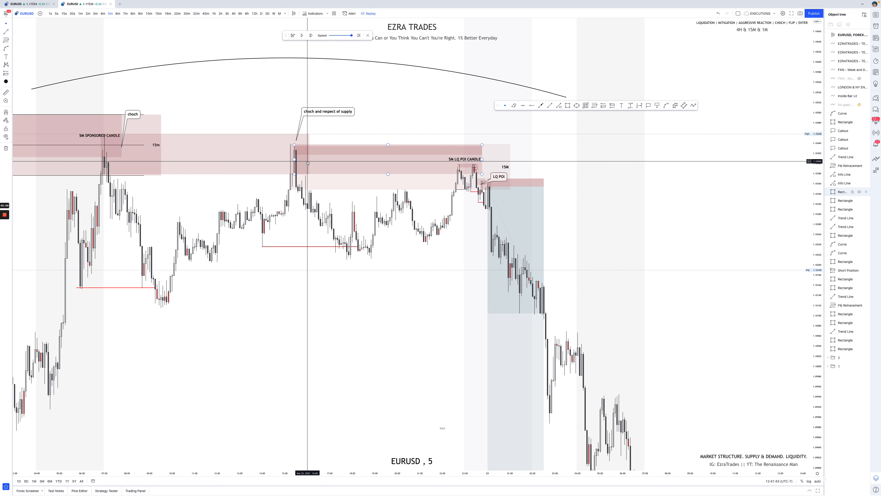
click(291, 160)
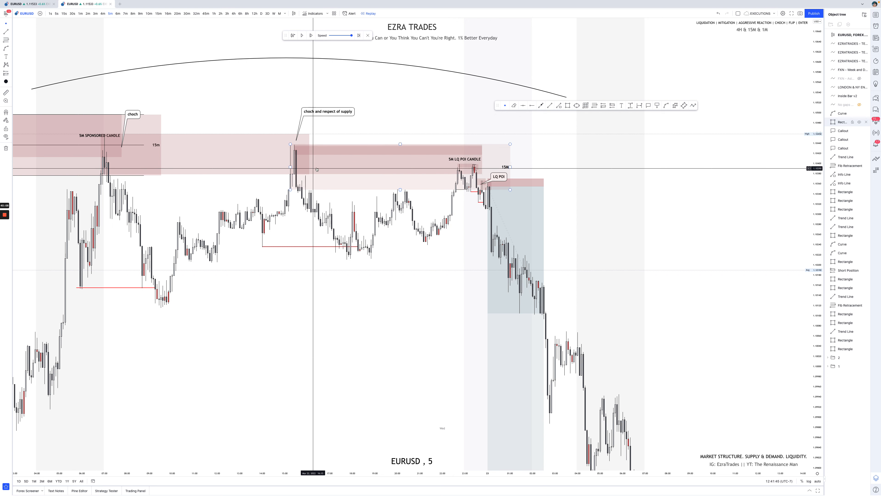
key(ctrl+Left)
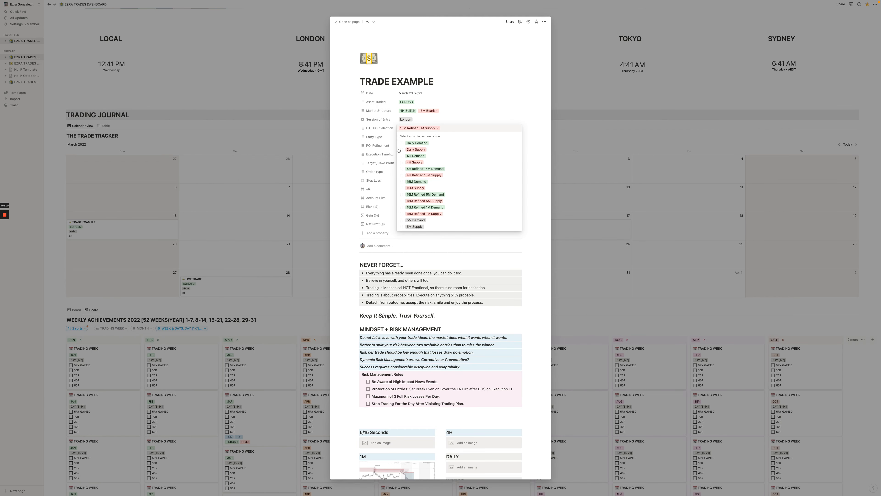
click(534, 137)
Open the journal entry's Entry Type options and compare them with the candles at the 5M supply zone's origin
click(467, 136)
key(ctrl+Right)
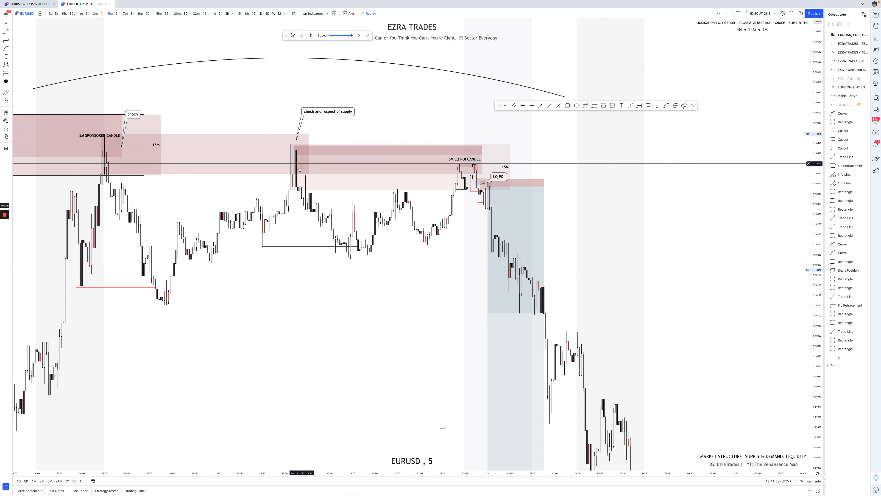
click(297, 155)
key(ctrl+Left)
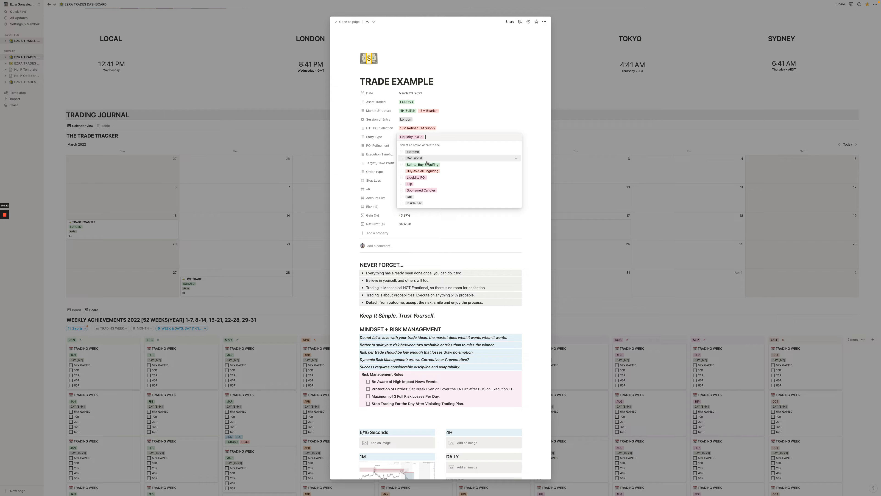
key(ctrl+Right)
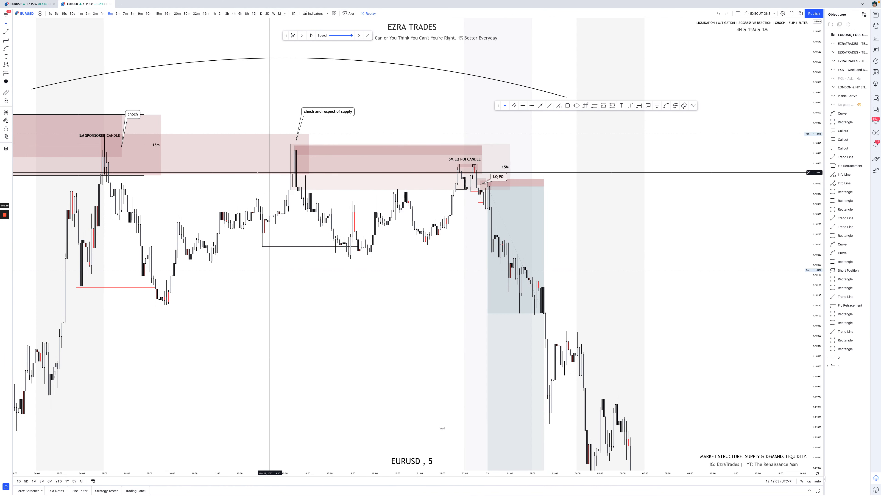
click(292, 174)
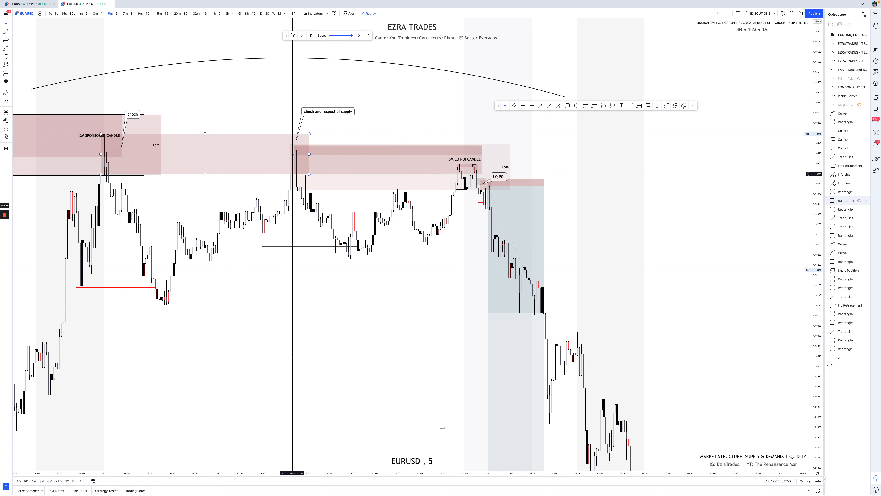
click(295, 172)
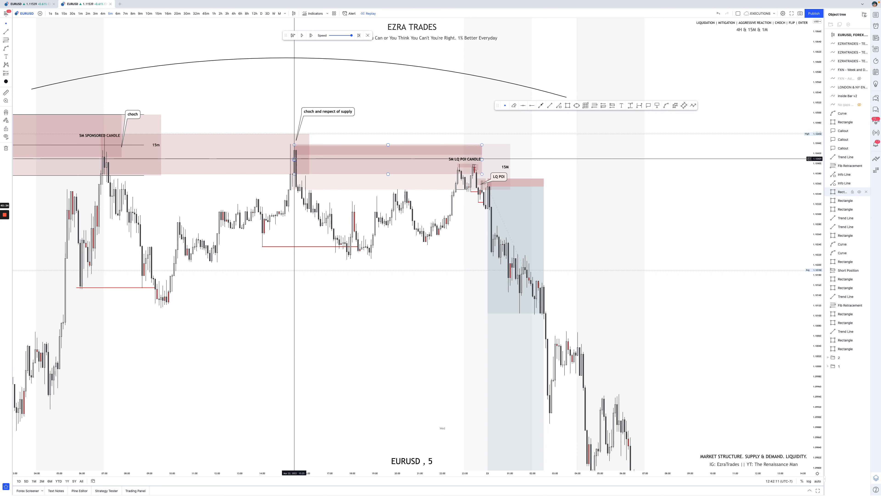
key(ctrl+Left)
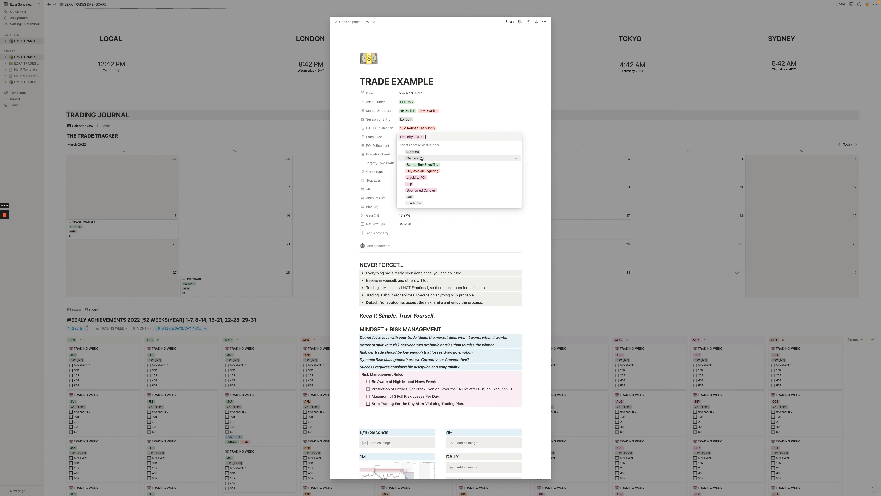
key(ctrl+Right)
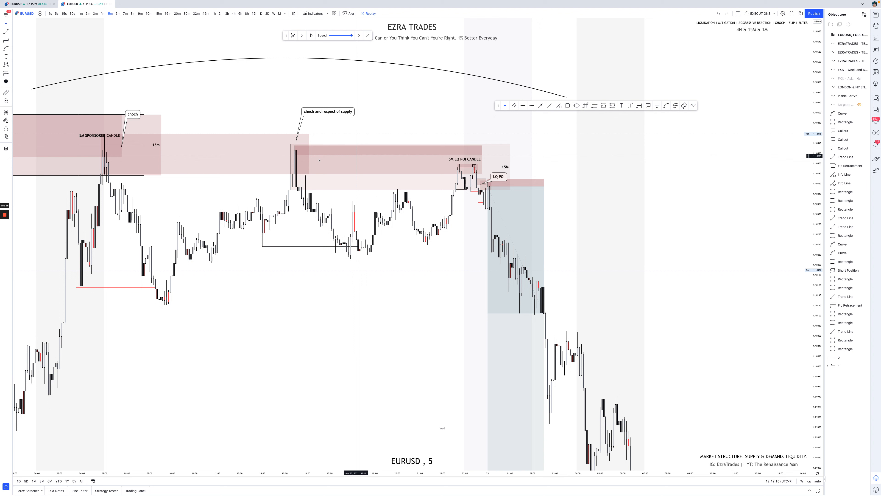
Draw a dashed curve beneath the rising March 22 lows and shift it slightly further below the candles
scroll(320, 161, down, 3)
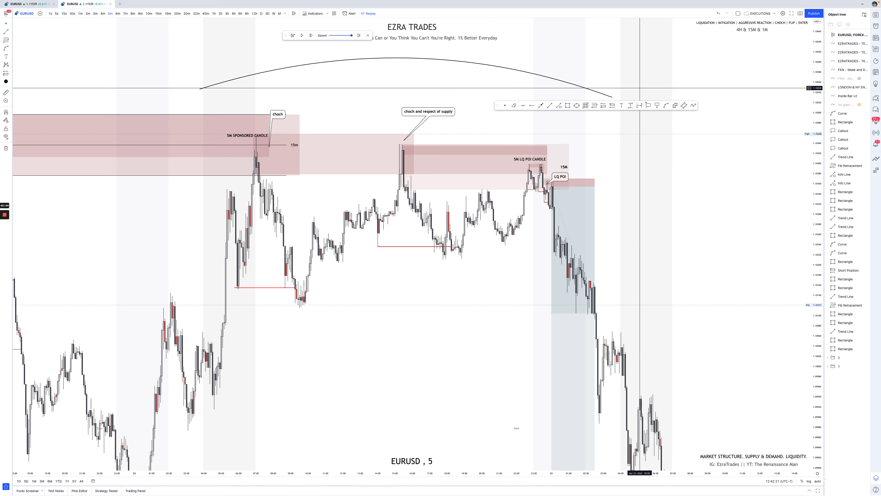
click(517, 247)
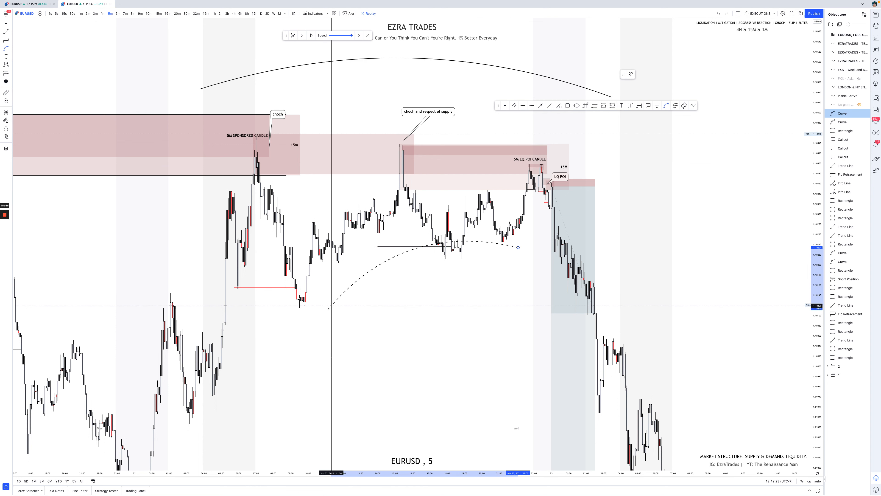
click(226, 420)
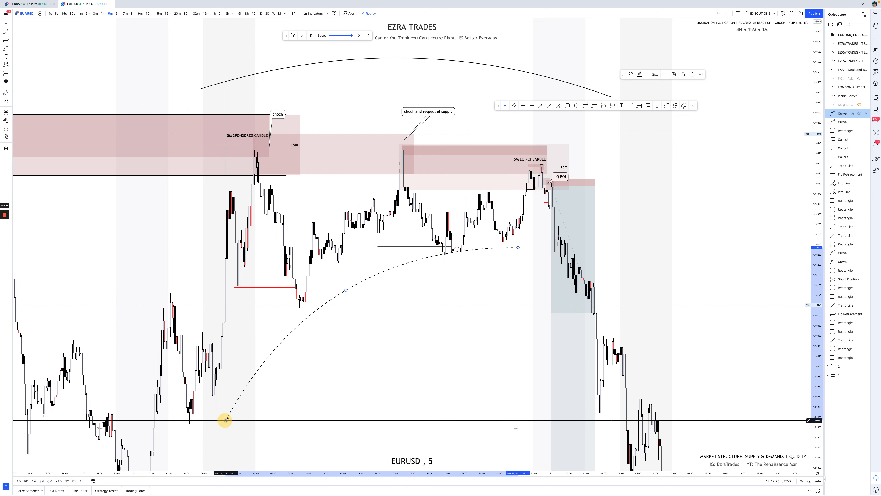
drag(491, 249, 492, 259)
click(454, 209)
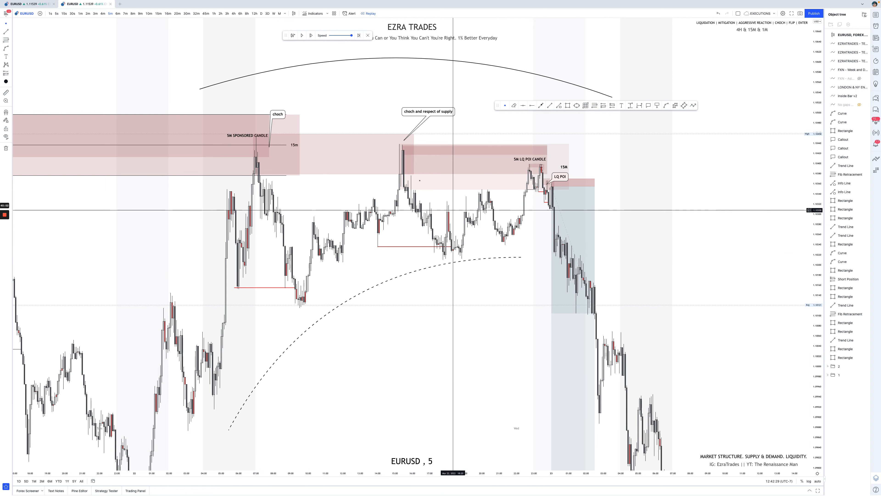
Examine the broken low above the dashed curve and the supply zone candles on the 5-minute chart
click(440, 246)
click(444, 253)
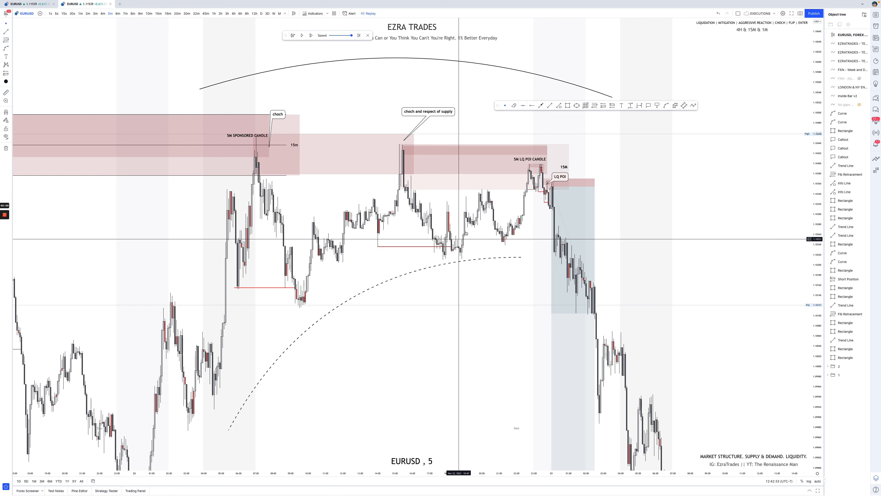
click(507, 172)
click(508, 171)
click(401, 165)
click(401, 163)
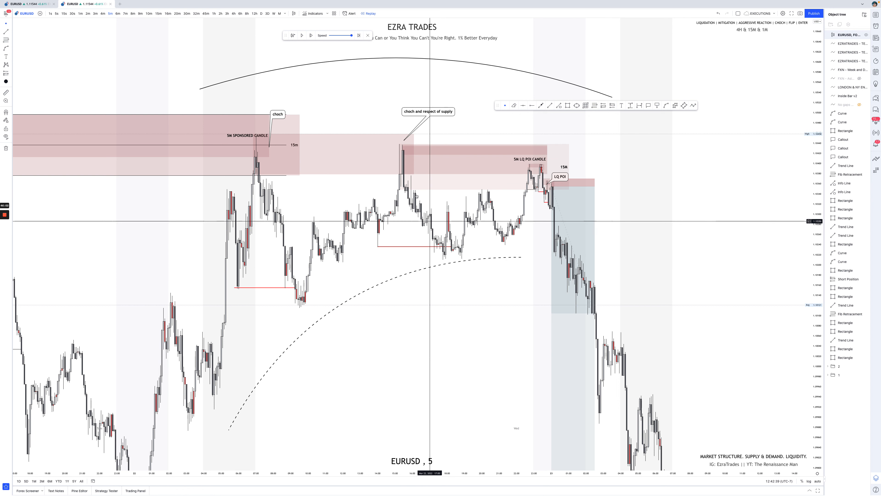
View the setup on the 15-minute timeframe, return to 5 minutes, and recheck the journal's Entry Type options
click(158, 13)
scroll(348, 141, right, 5)
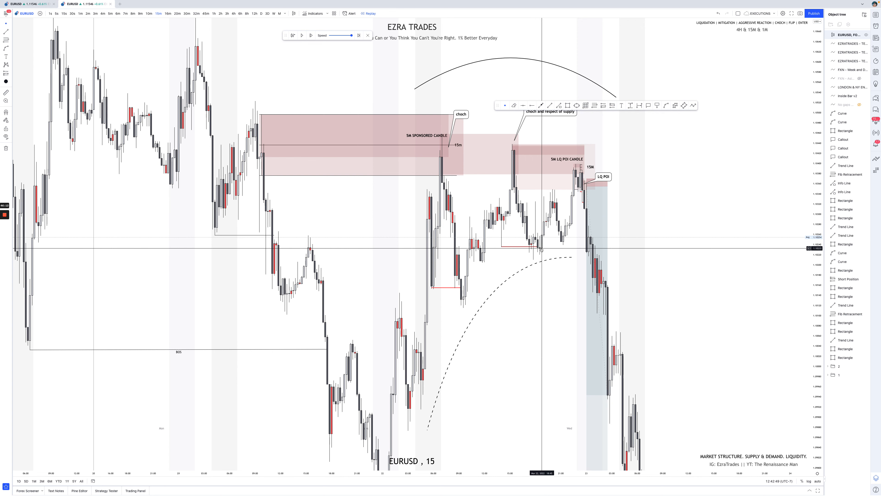
click(110, 14)
key(ctrl+Left)
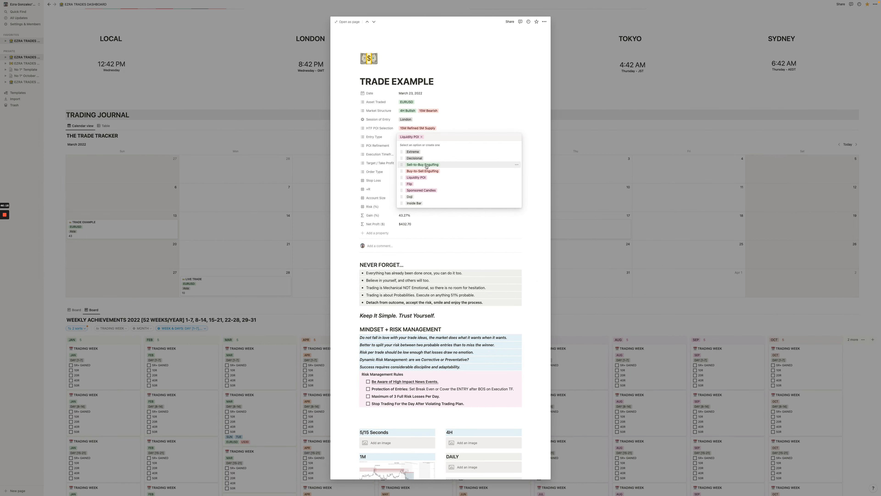
key(ctrl+Right)
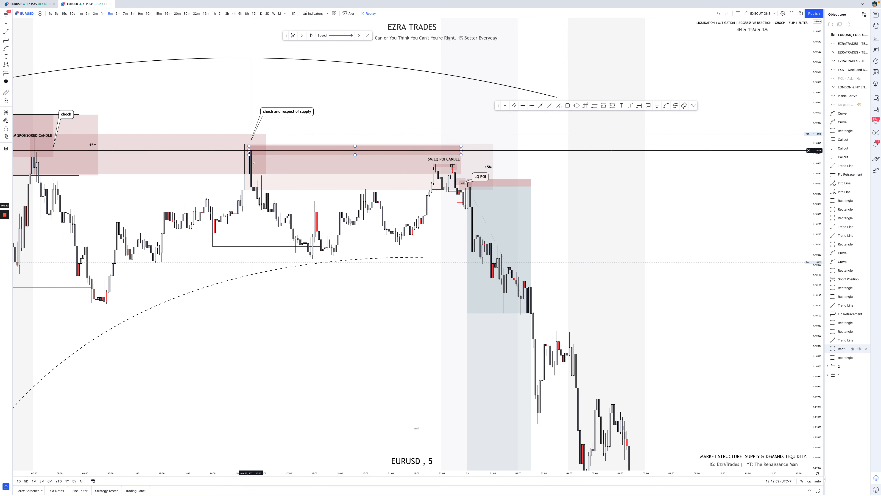
Compare the setup on the 15- and 5-minute charts, and add Sponsored Candles to the Entry Type in the Notion journal entry
click(158, 13)
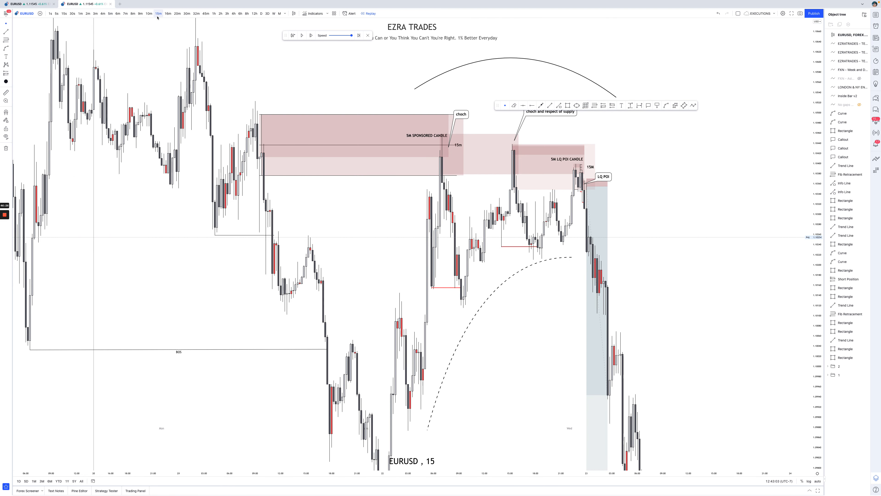
click(110, 13)
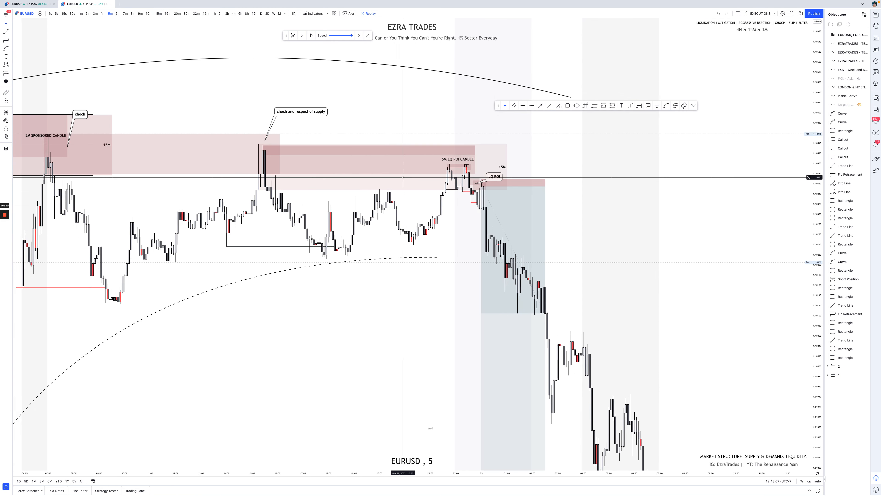
key(super+Tab)
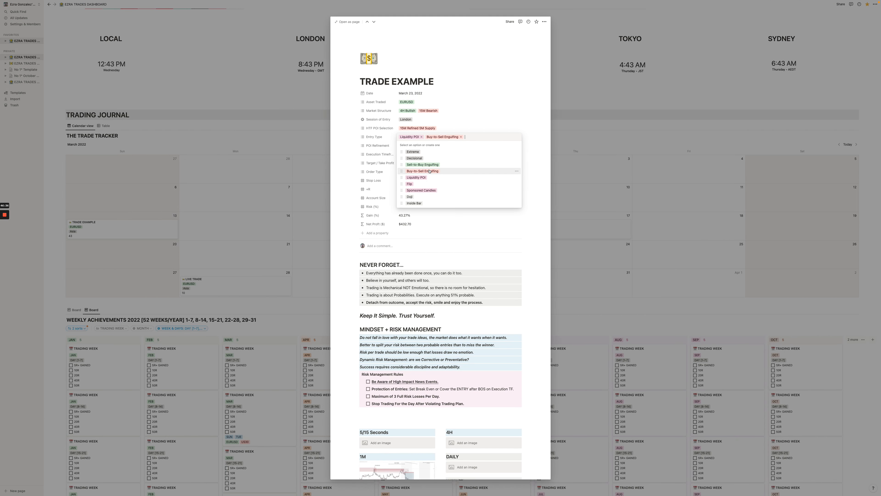
key(super+Tab)
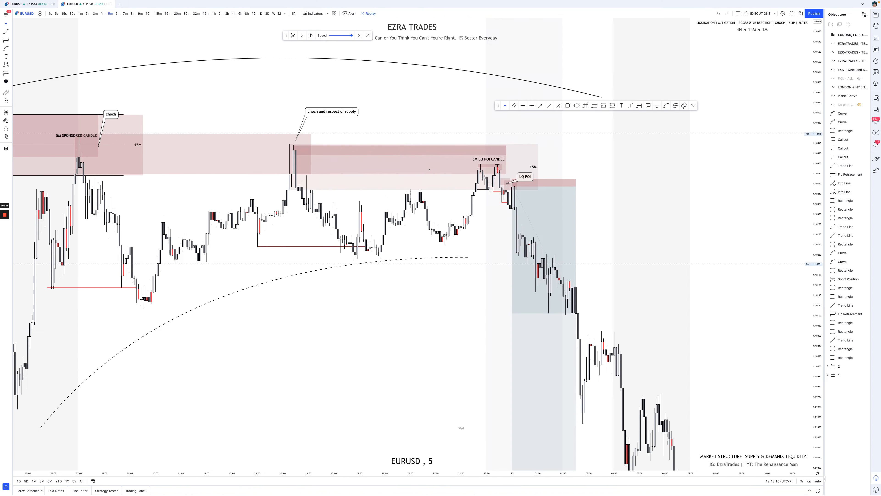
key(super+Tab)
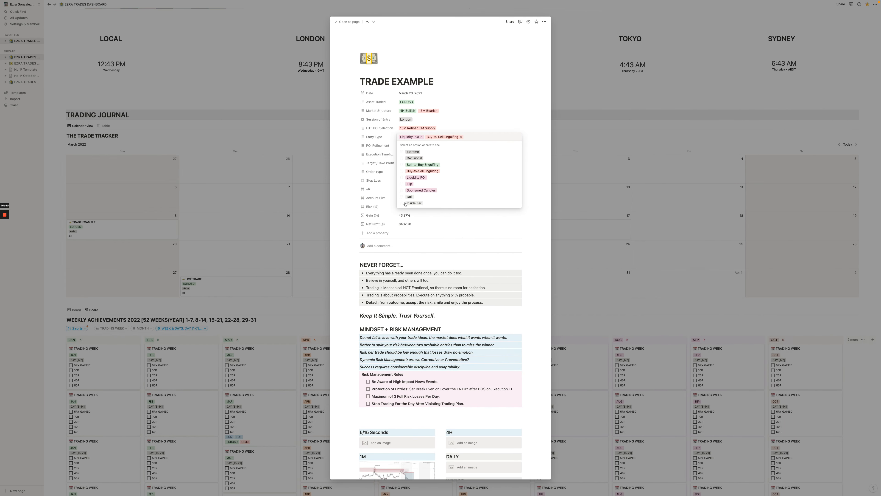
click(527, 176)
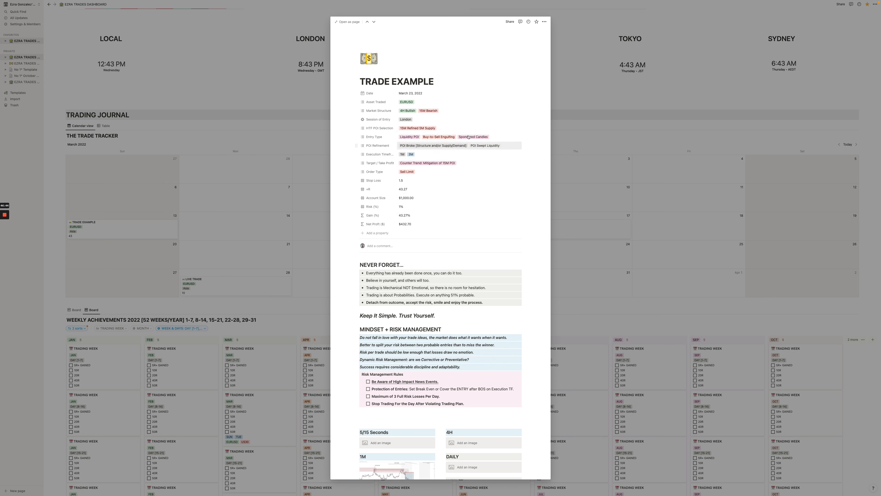
Check the 5-minute supply zones against the POI Refinement options and add POI Changed Character Inside HTF POI
click(512, 144)
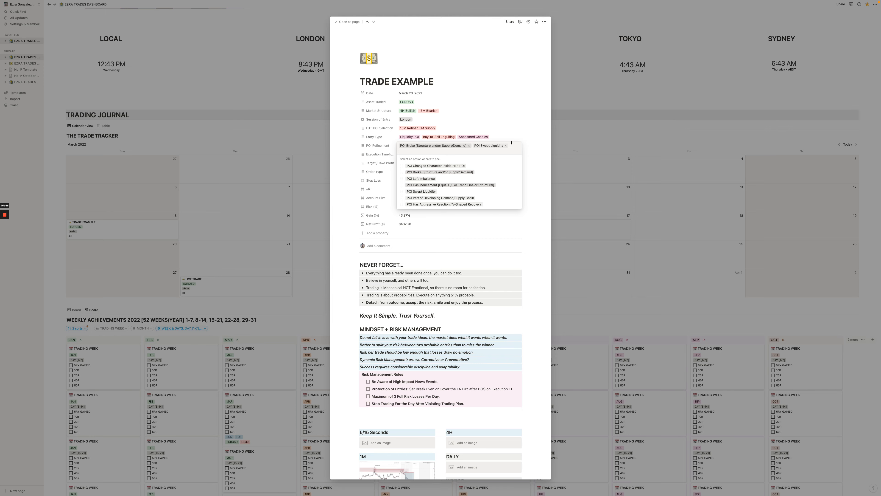
key(ctrl+Right)
scroll(322, 174, down, 1)
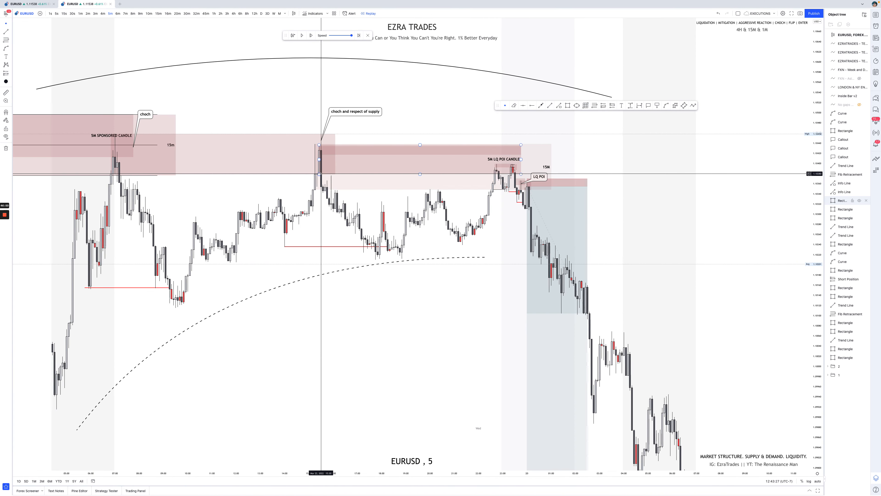
scroll(320, 174, down, 3)
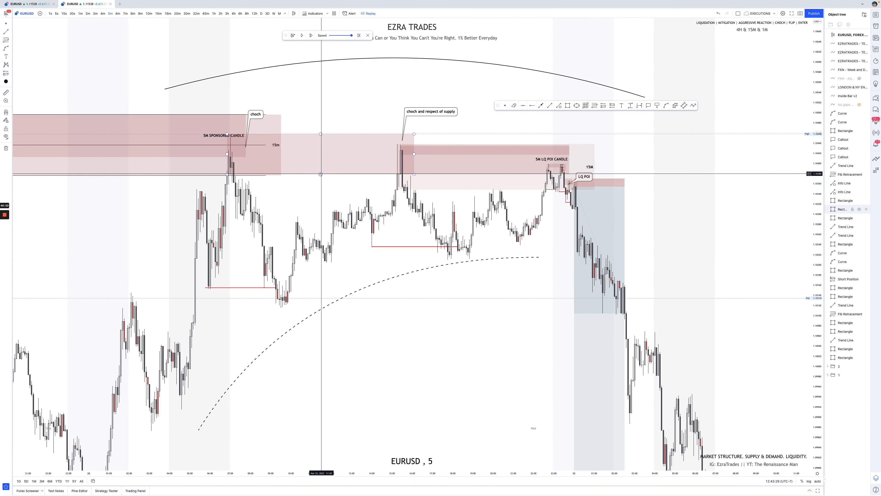
key(ctrl+Left)
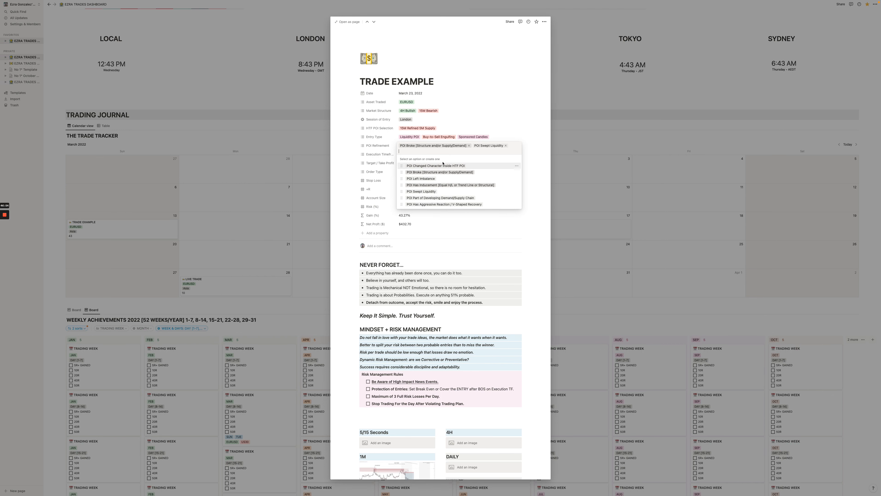
key(ctrl+Right)
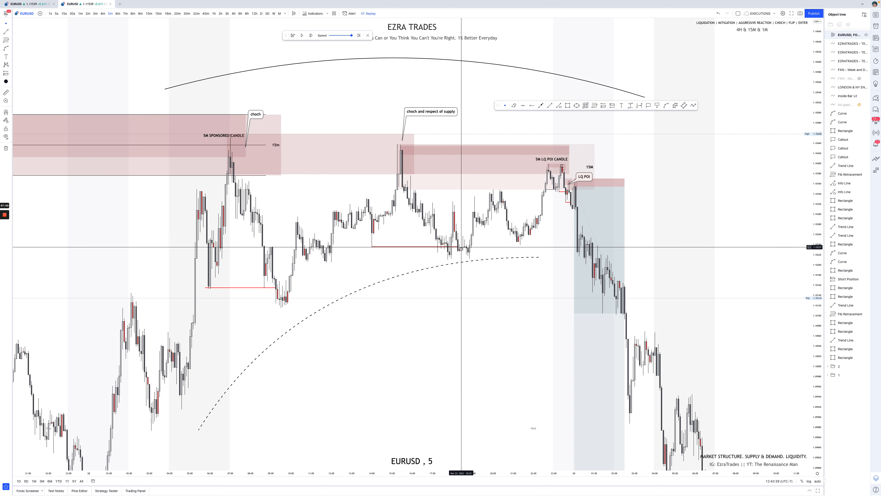
key(ctrl+Left)
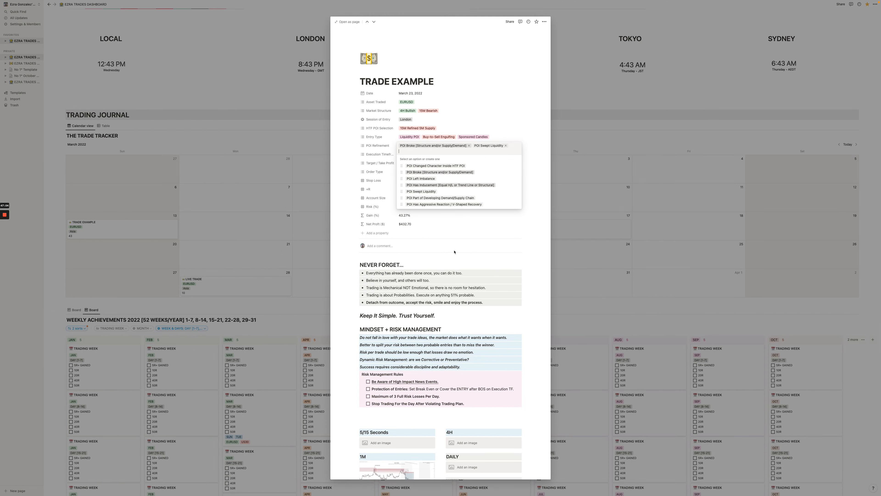
click(459, 166)
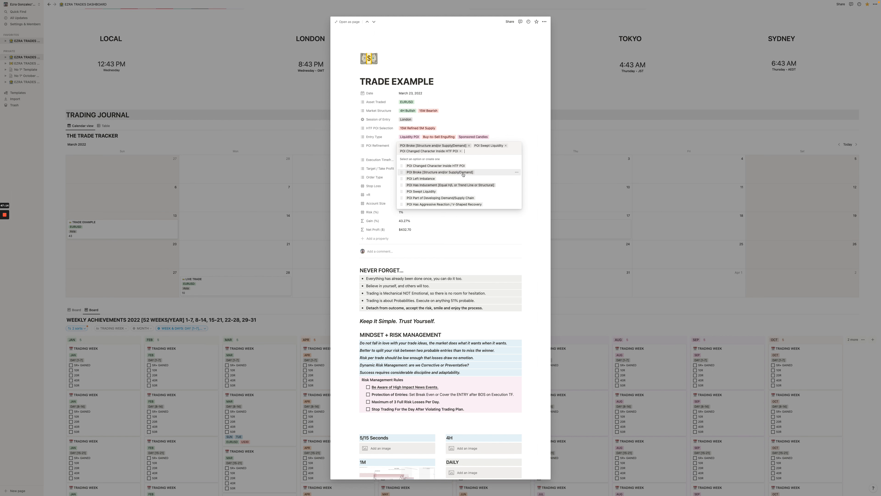
Examine the supply zones, the 5M LQ POI candle and the highs below supply against the imbalance and inducement options
key(ctrl+Right)
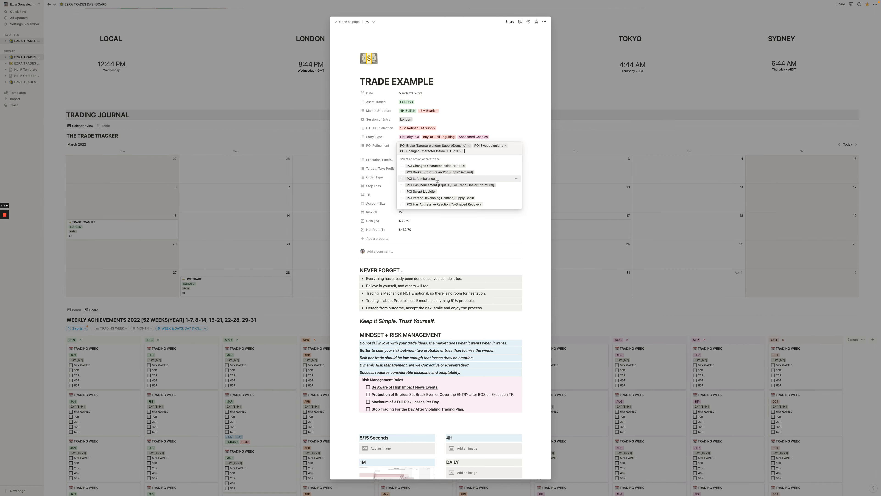
key(ctrl+Right)
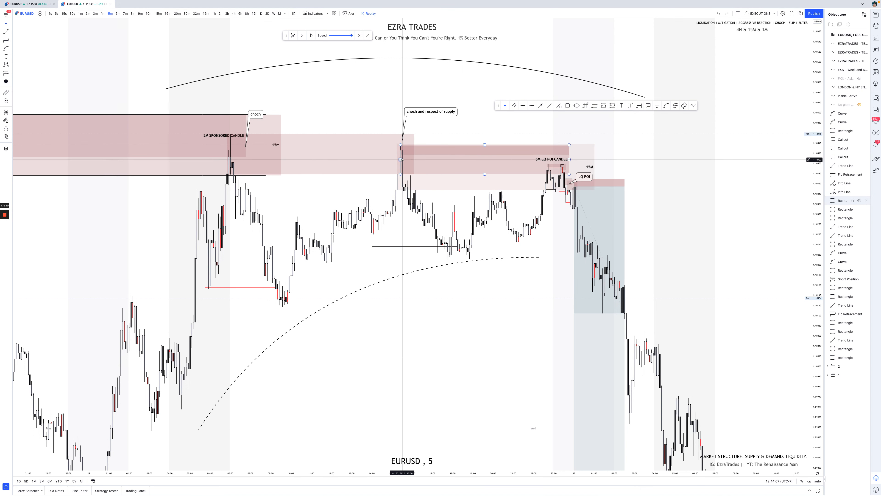
click(548, 168)
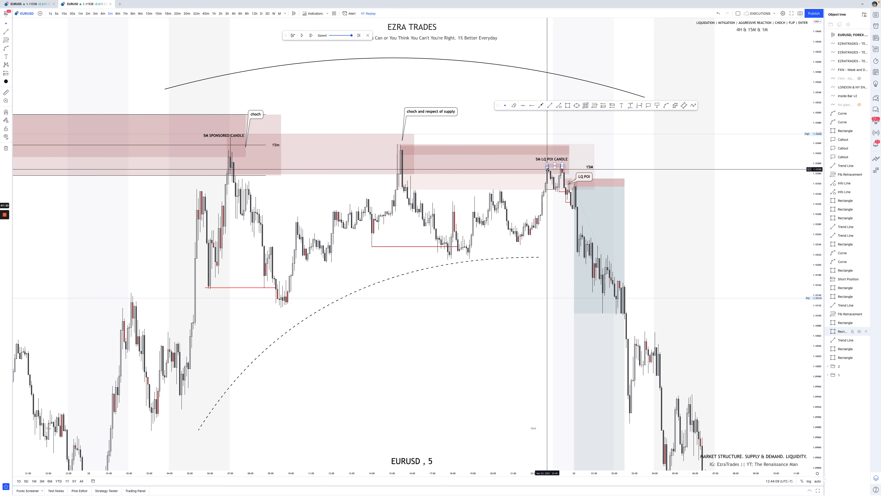
key(ctrl+Left)
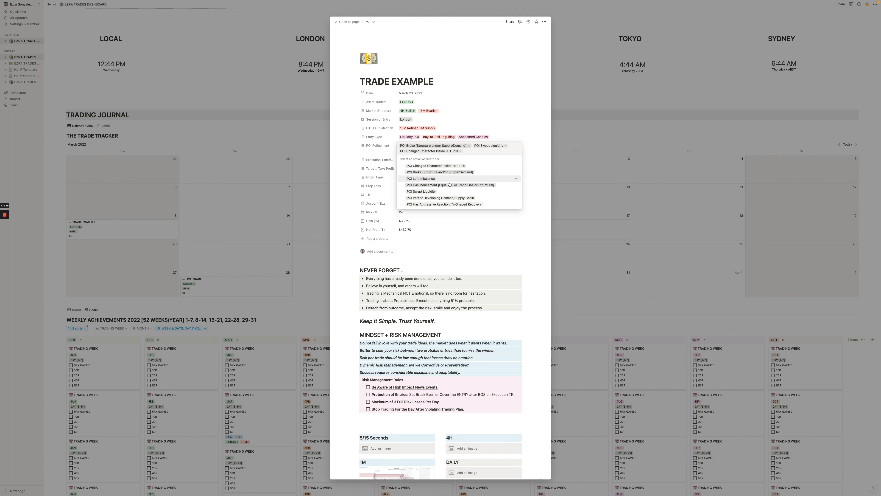
key(ctrl+Right)
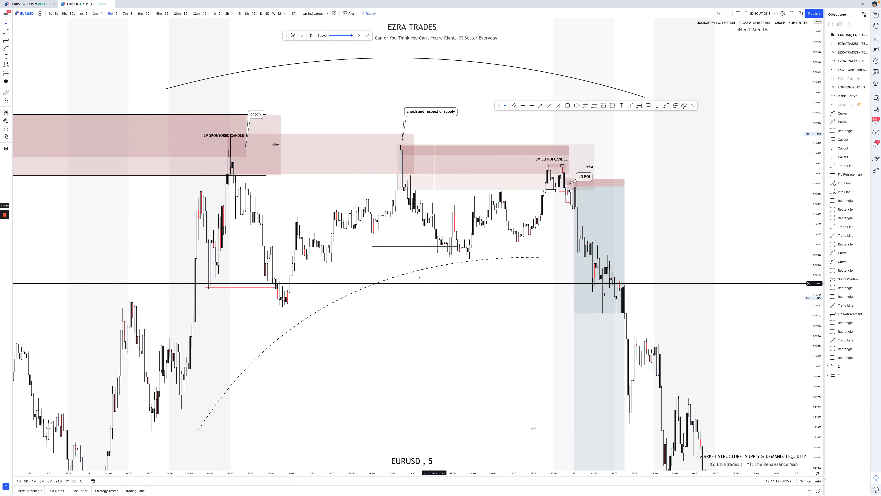
click(414, 175)
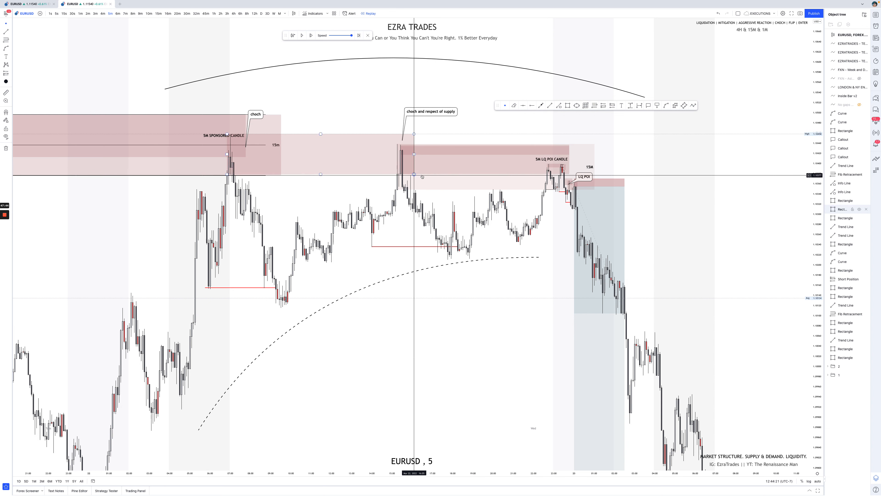
click(508, 189)
click(484, 191)
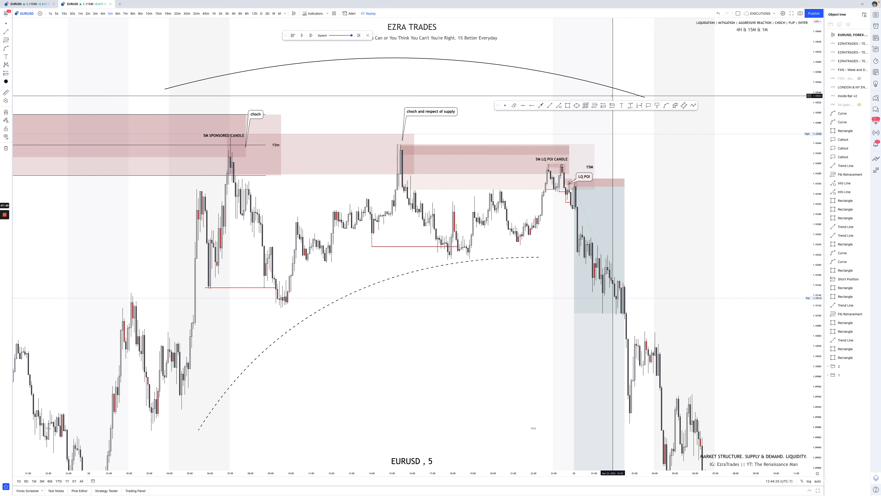
Draw a dashed curve above the highs that follow the choch candle and flatten it to a gentle downward slope
click(666, 105)
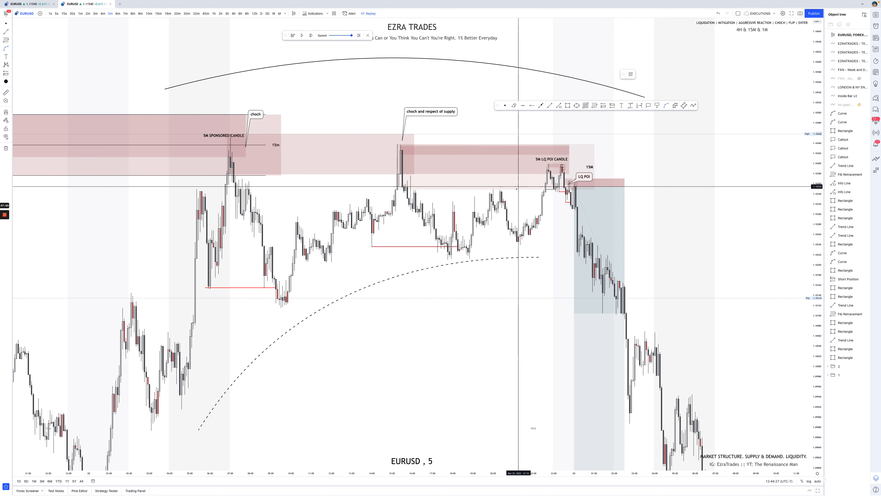
click(517, 188)
click(416, 175)
click(409, 182)
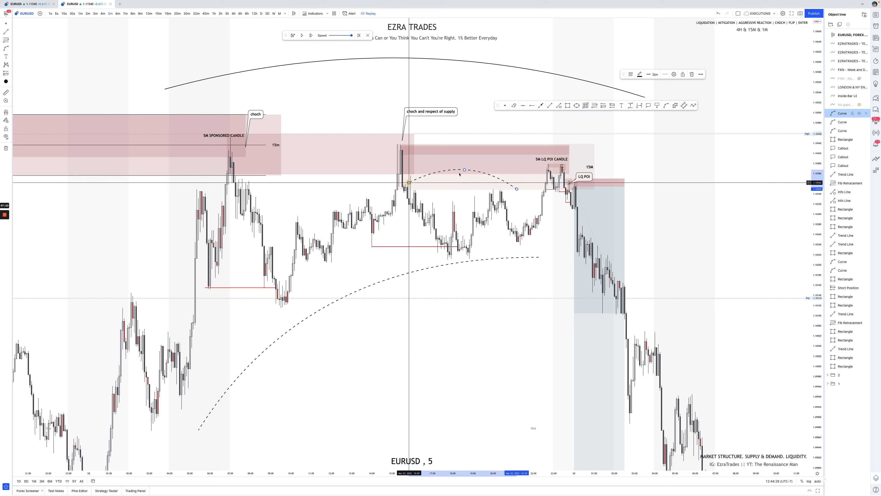
drag(464, 169, 464, 195)
click(464, 197)
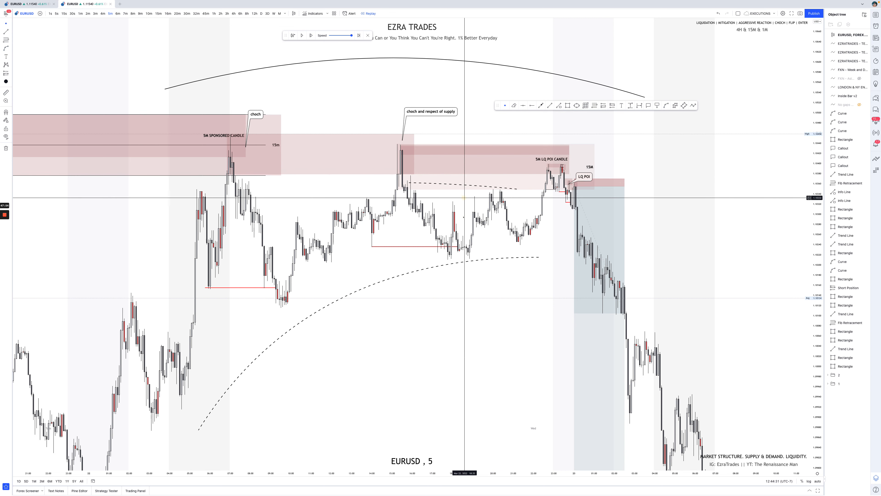
Add the POI Has Inducement option and POI Part of Developing Demand/Supply Chain to the journal's POI Refinement
key(ctrl+Left)
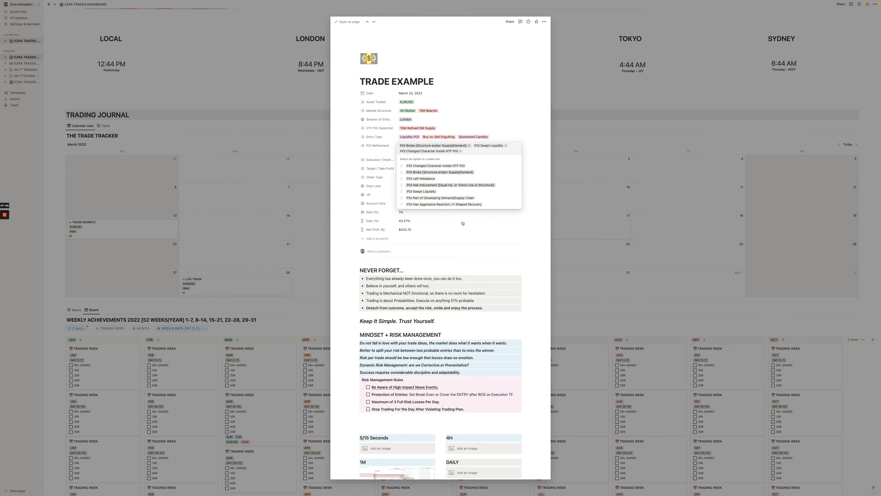
click(454, 185)
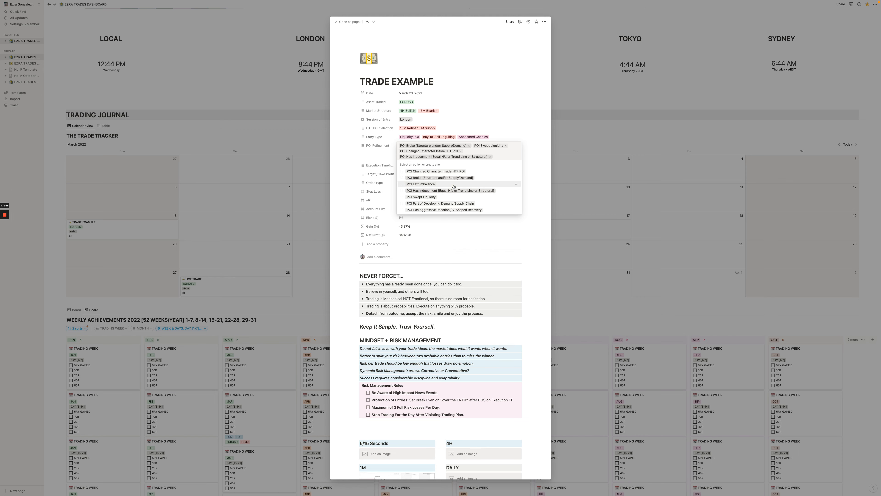
key(ctrl+Right)
key(ctrl+Left)
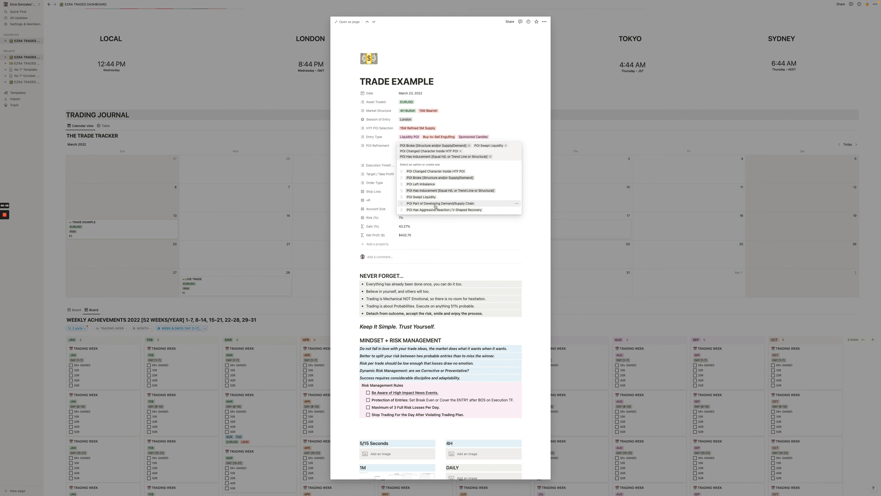
click(436, 204)
Review the chain of supply zones on the chart, and add POI Has Aggressive Reaction / V-Shaped Recovery to the journal's POI Refinement
key(ctrl+Right)
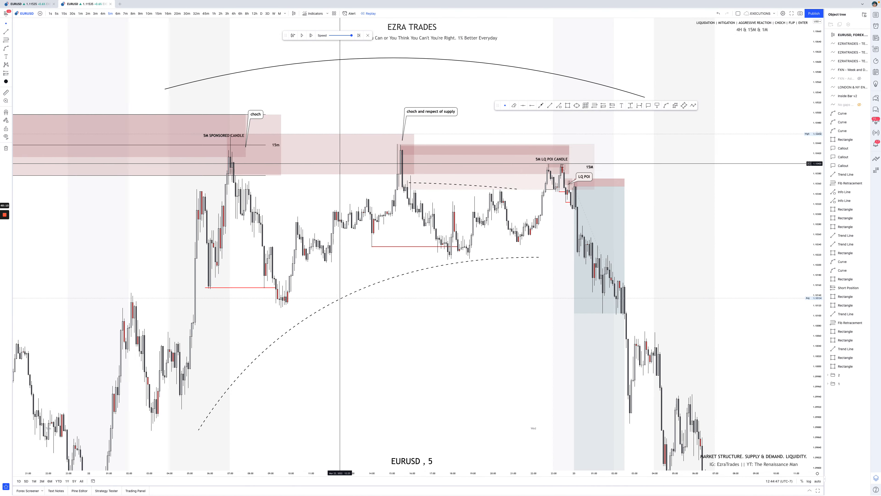
click(404, 168)
key(ctrl+Left)
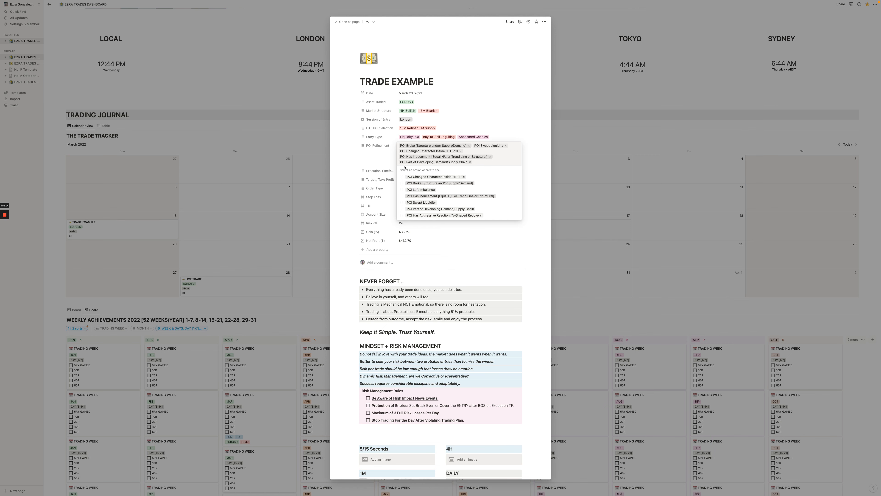
key(ctrl+Right)
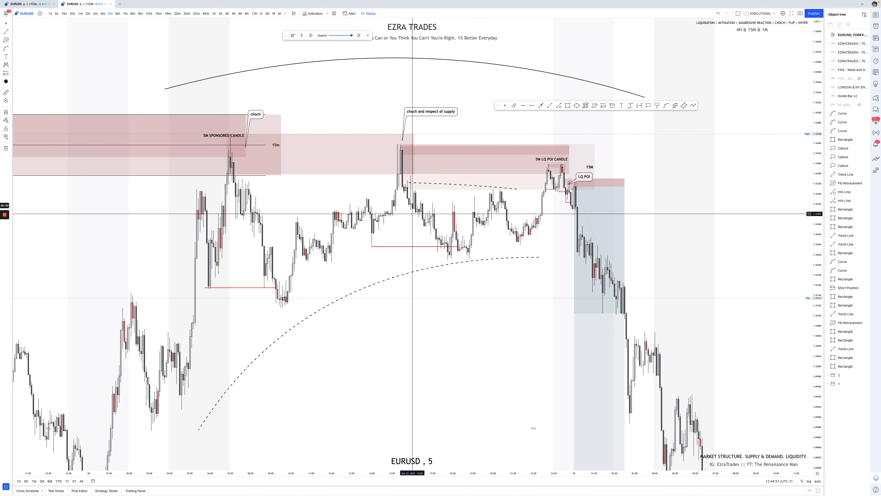
click(281, 161)
key(ctrl+Left)
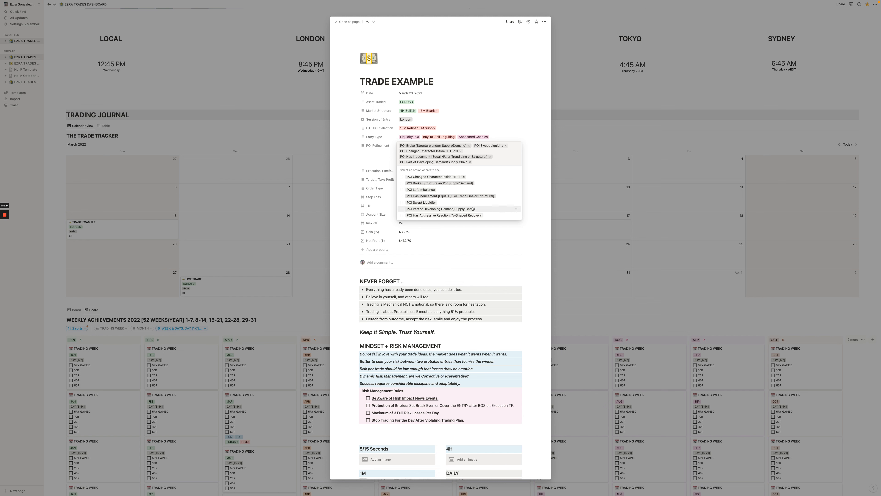
click(470, 215)
click(529, 175)
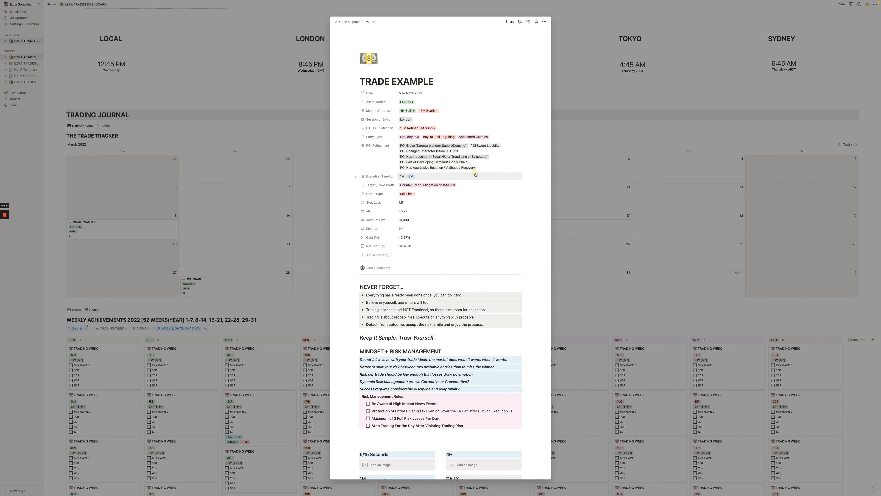
View the TradingView chart on the 3-minute timeframe and examine the candles where the choch reacted from supply
key(ctrl+Right)
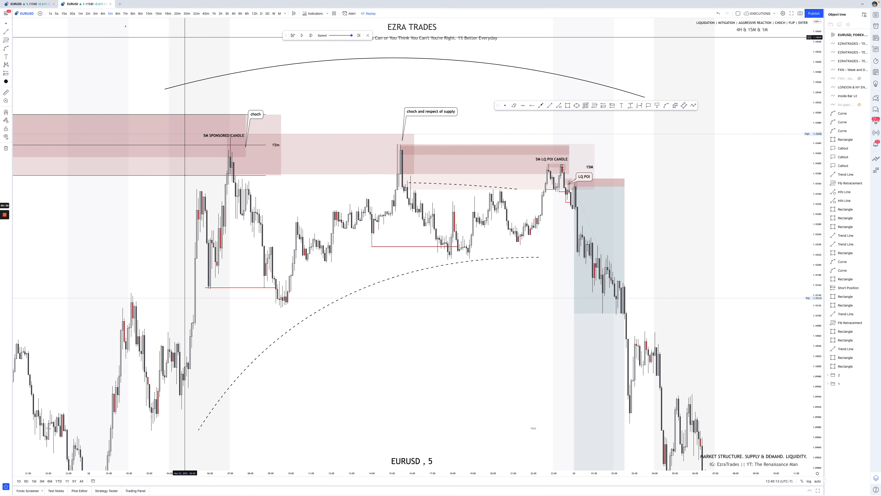
click(95, 14)
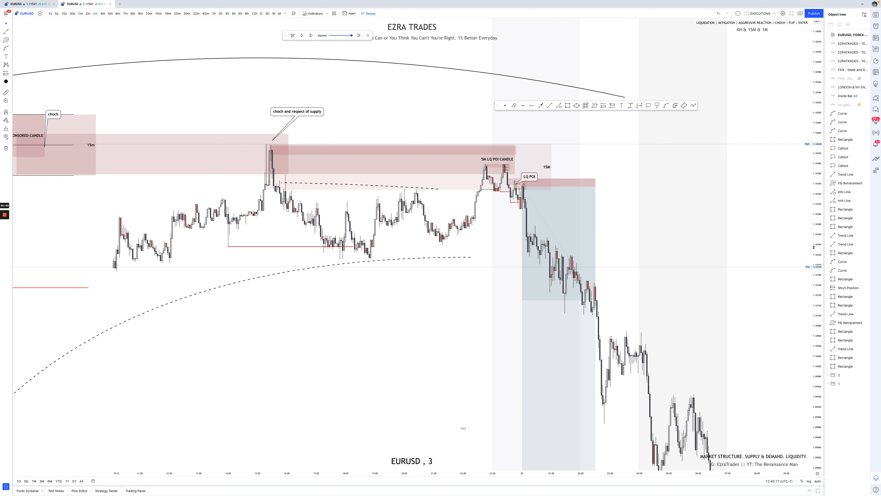
drag(753, 183, 771, 226)
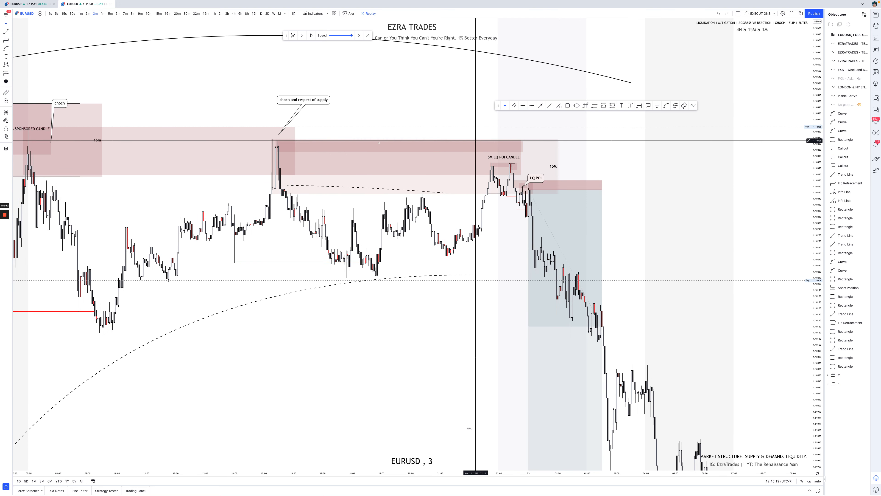
click(277, 150)
click(276, 159)
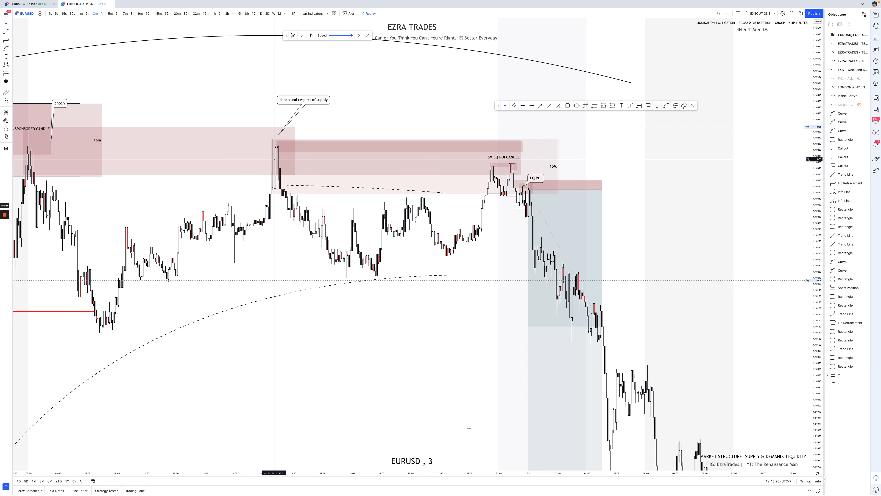
Draw a temporary Fib retracement from the choch high to the supply zone's lower edge, and remove it
click(276, 160)
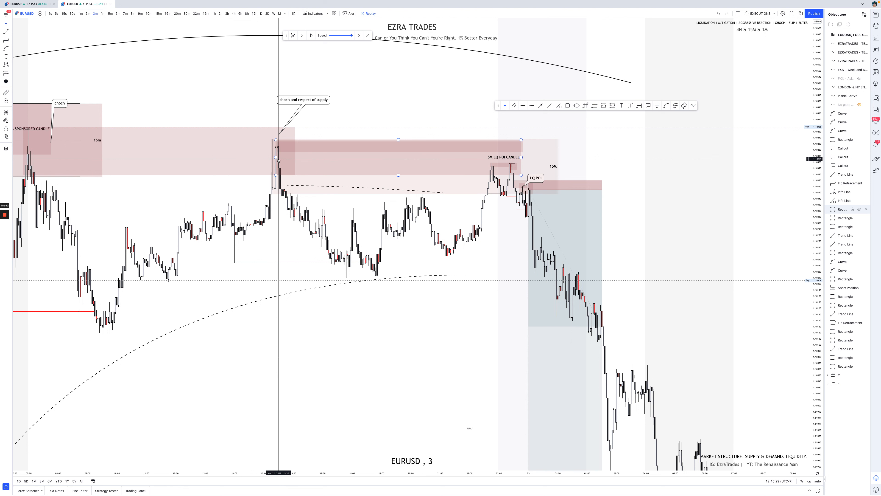
click(598, 108)
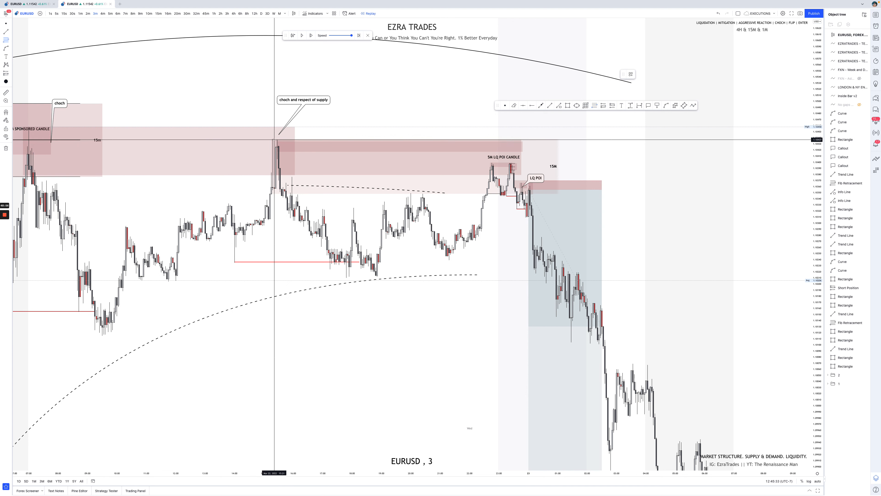
click(274, 139)
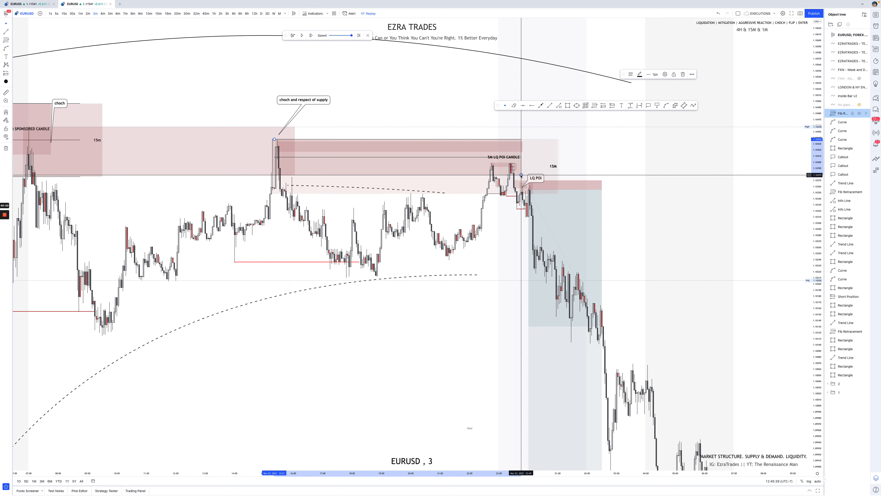
click(522, 175)
click(479, 178)
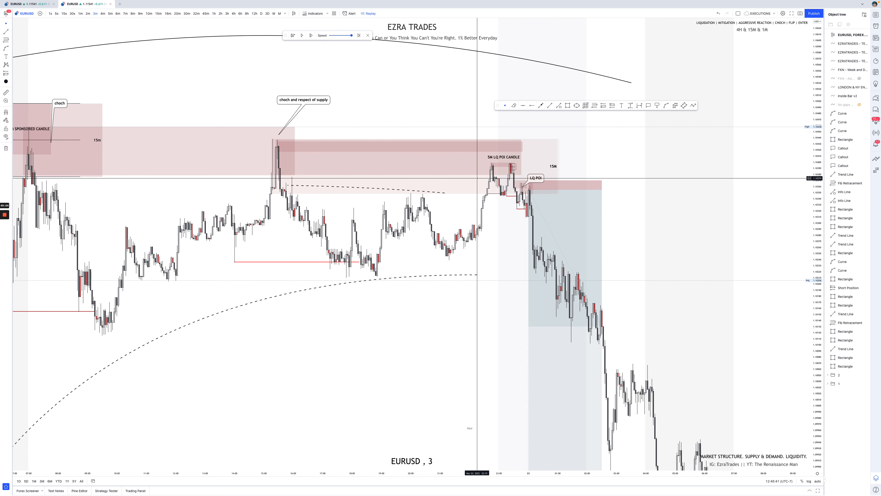
Examine the highs at the 5M LQ POI candle inside the 15M supply zone on the 3-minute chart
click(476, 171)
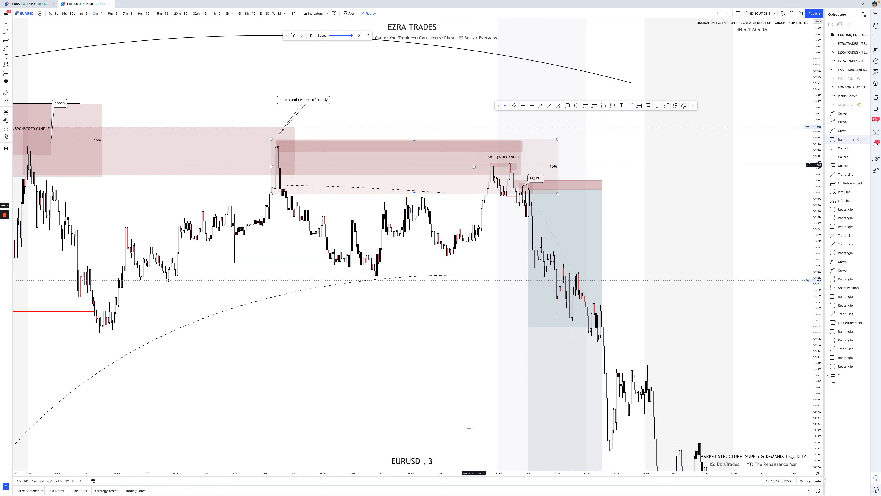
click(503, 191)
click(519, 190)
click(511, 185)
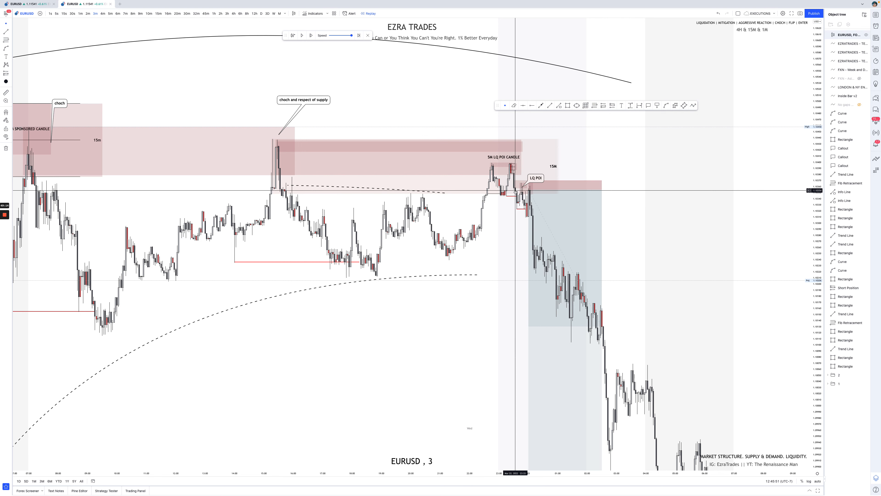
click(501, 164)
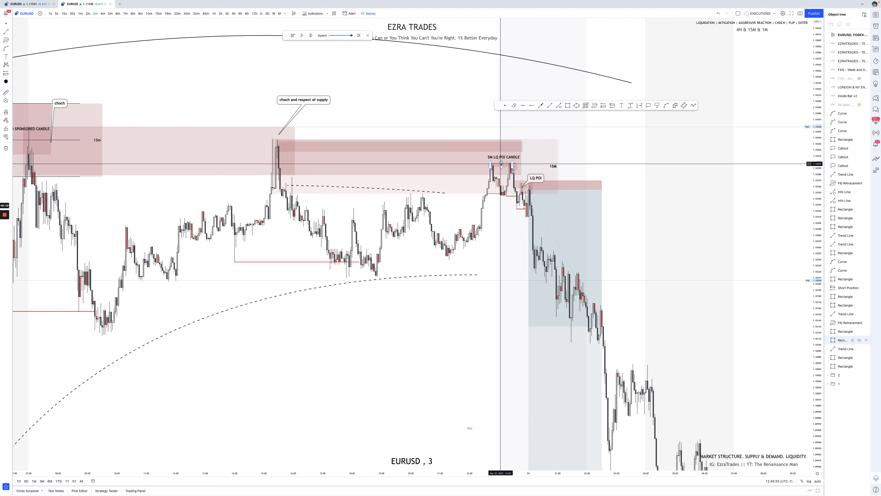
Set the chart to the 1-minute timeframe and frame the 5M LQ POI candle and short position
click(81, 14)
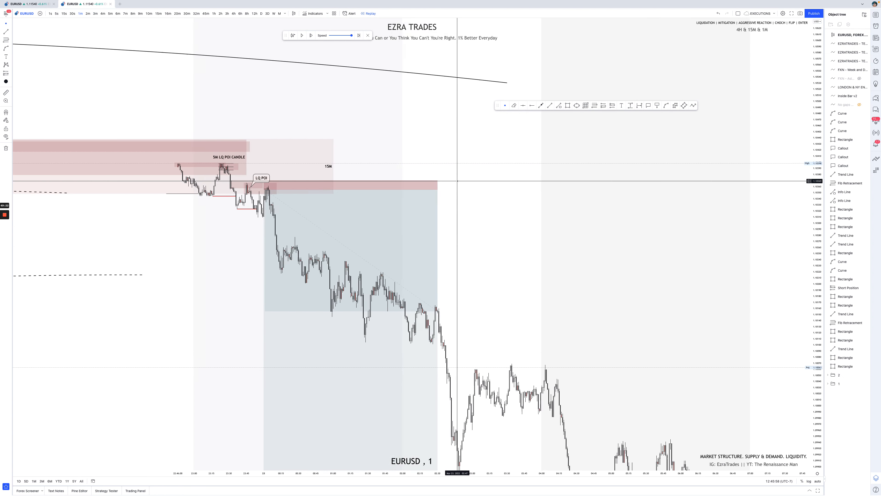
click(458, 182)
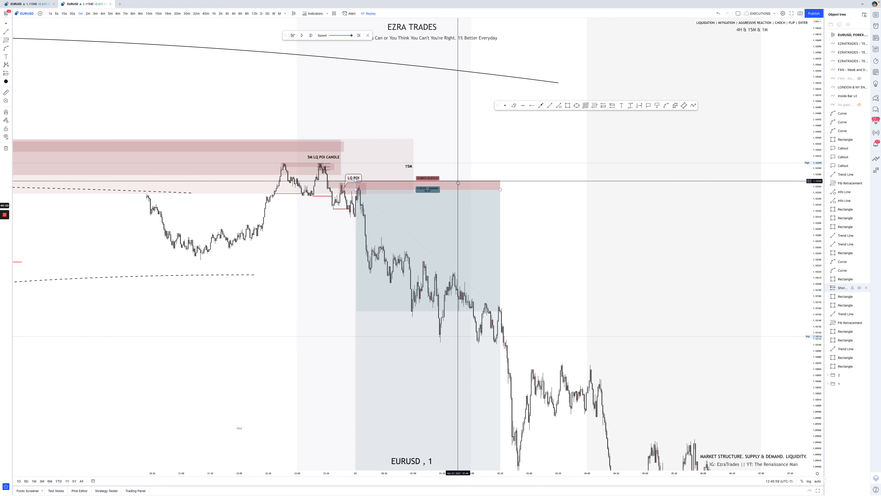
click(675, 270)
drag(820, 302, 797, 233)
drag(277, 189, 338, 276)
scroll(338, 277, up, 1)
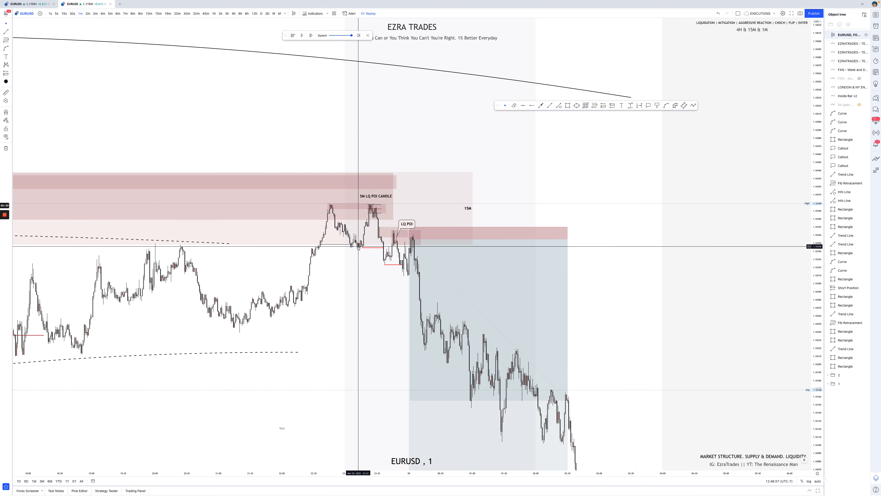
Examine the first high and the following low at the 5M LQ POI, comparing them with the choch and respect of supply candle
click(329, 203)
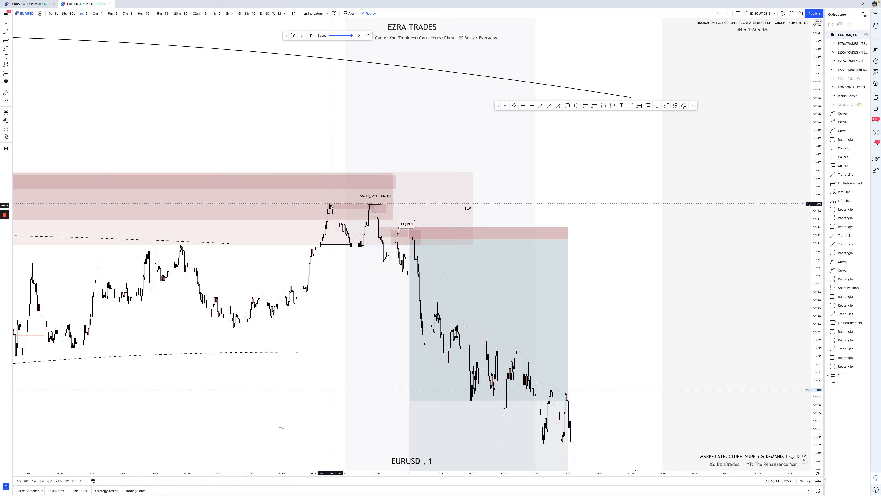
click(357, 245)
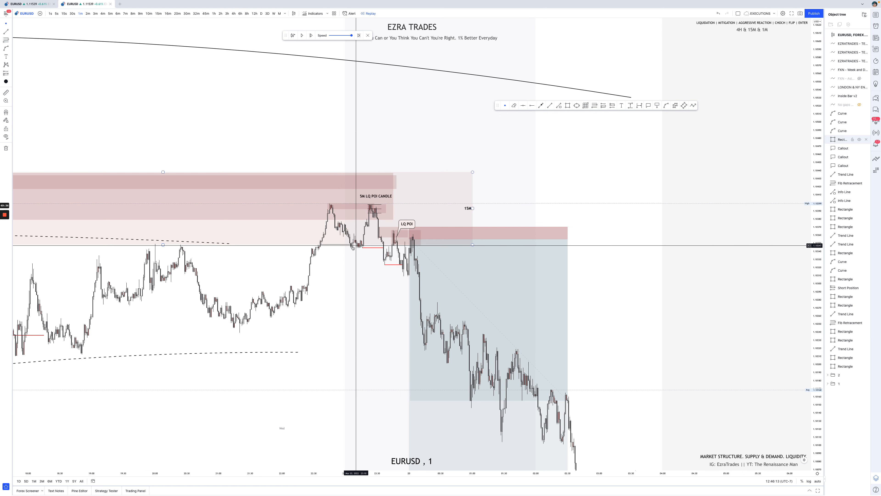
click(350, 246)
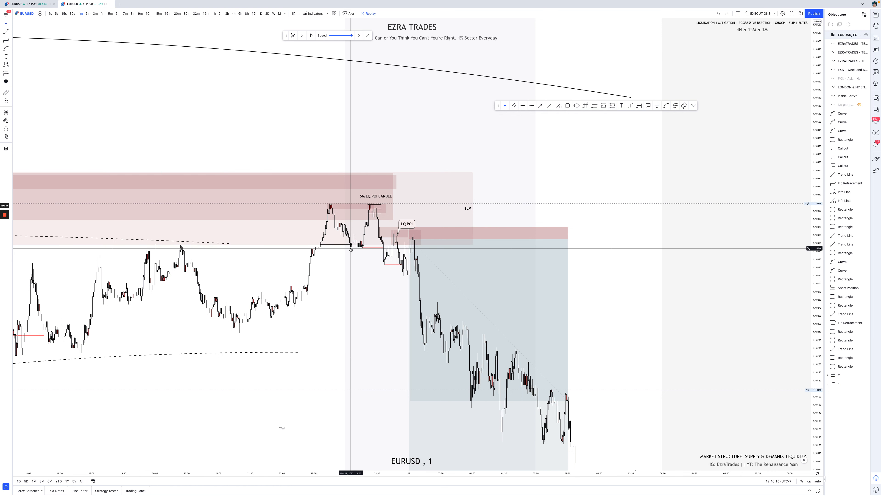
click(334, 246)
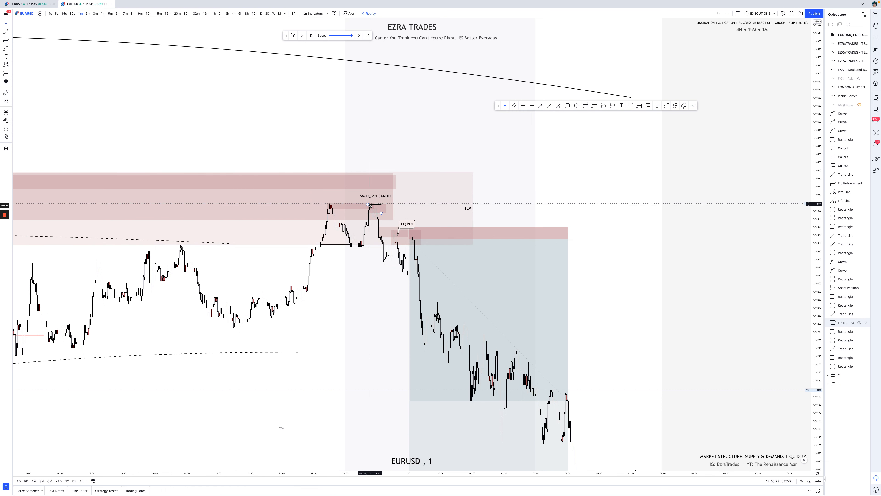
scroll(370, 204, up, 1)
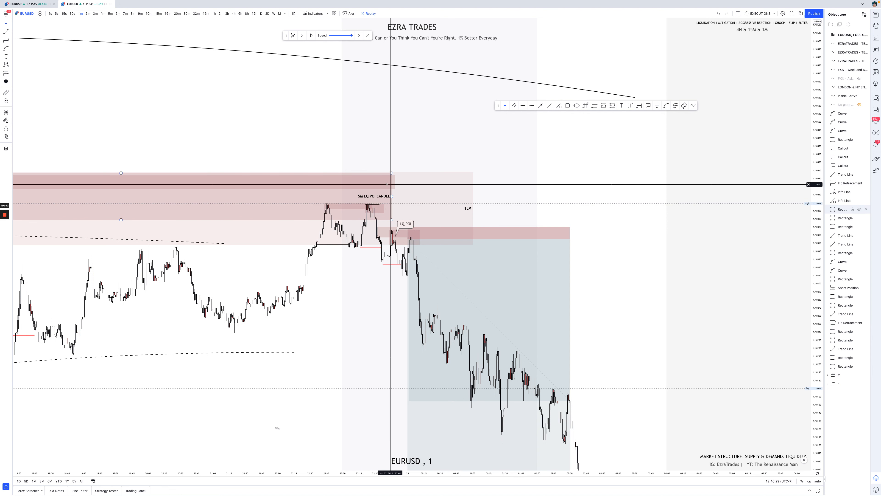
scroll(390, 184, left, 5)
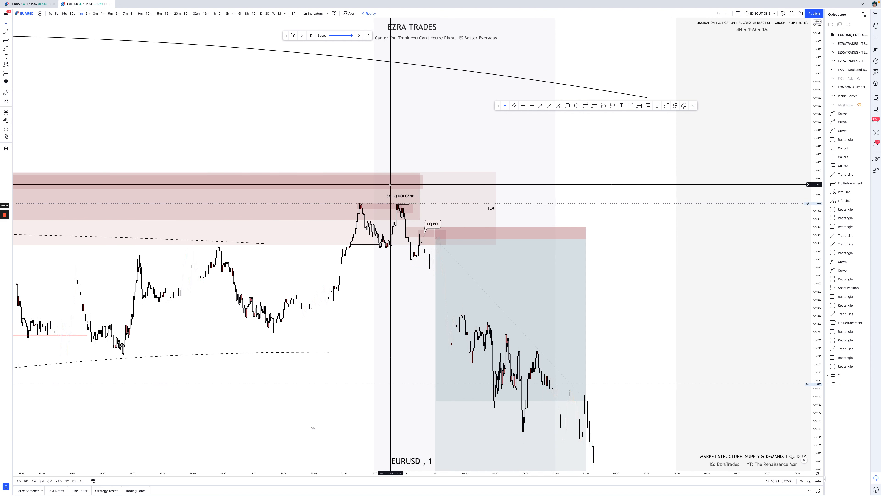
scroll(122, 156, left, 6)
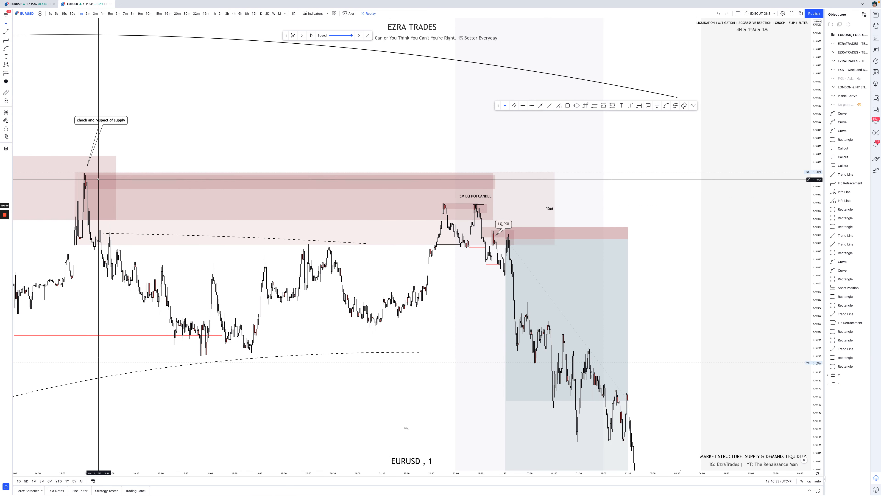
scroll(163, 186, right, 8)
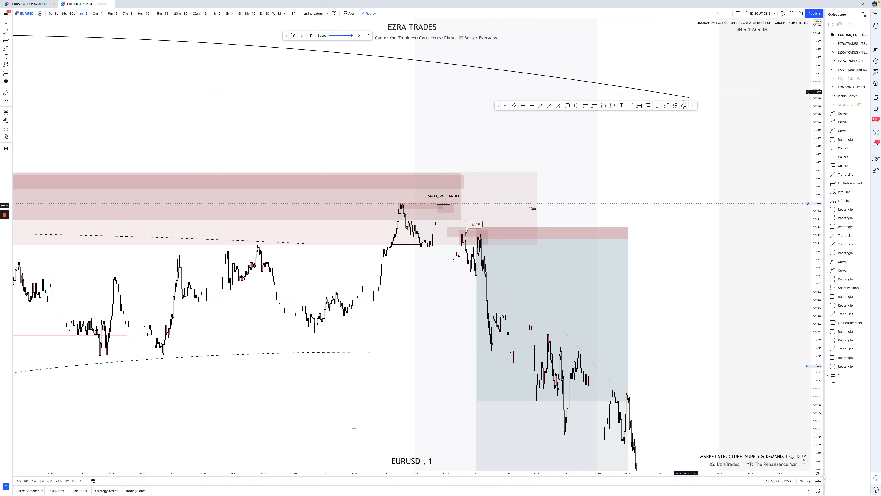
click(690, 106)
click(467, 213)
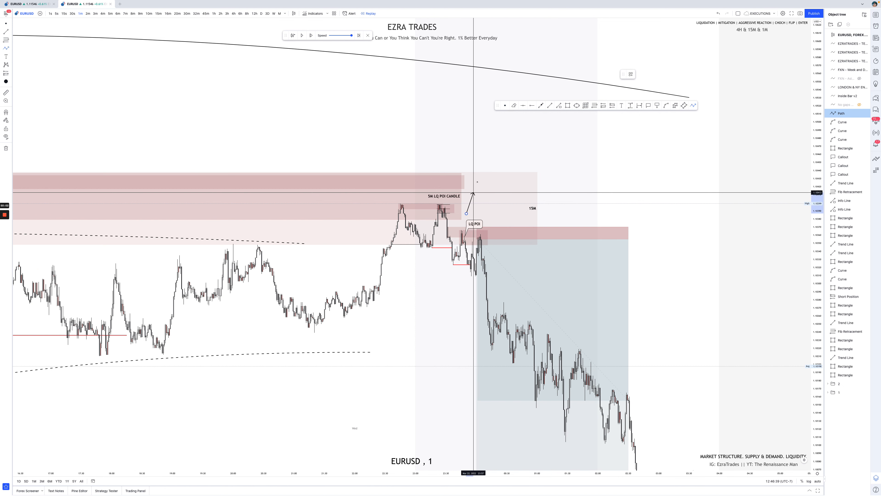
click(477, 181)
key(Escape)
click(493, 275)
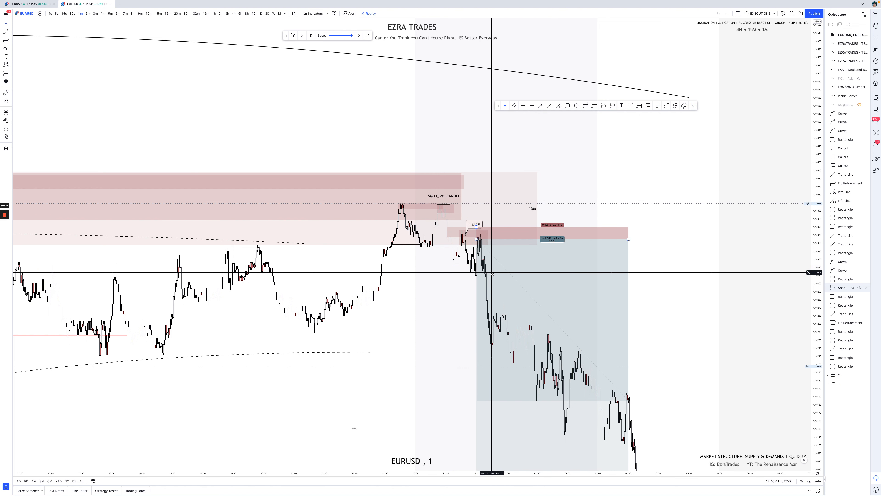
click(566, 181)
Examine the drop from the 5M LQ POI candle towards the LQ POI zone on a stretched price scale
scroll(566, 181, left, 1)
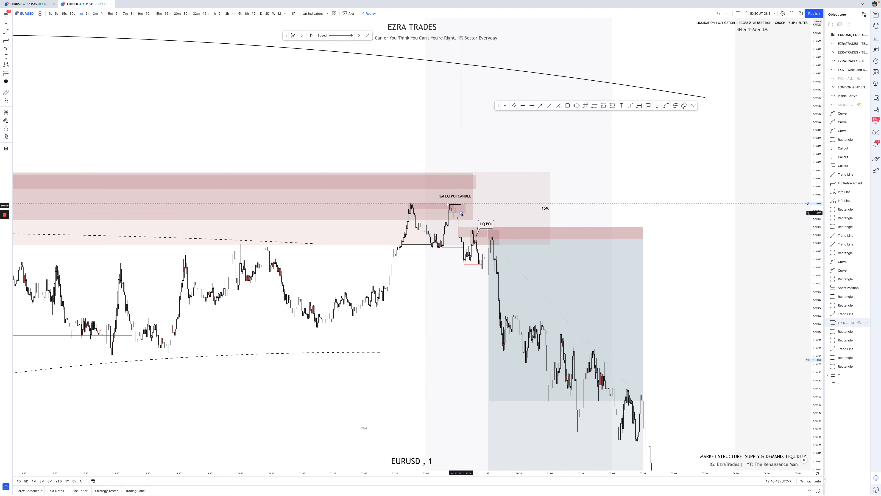
scroll(455, 234, up, 1)
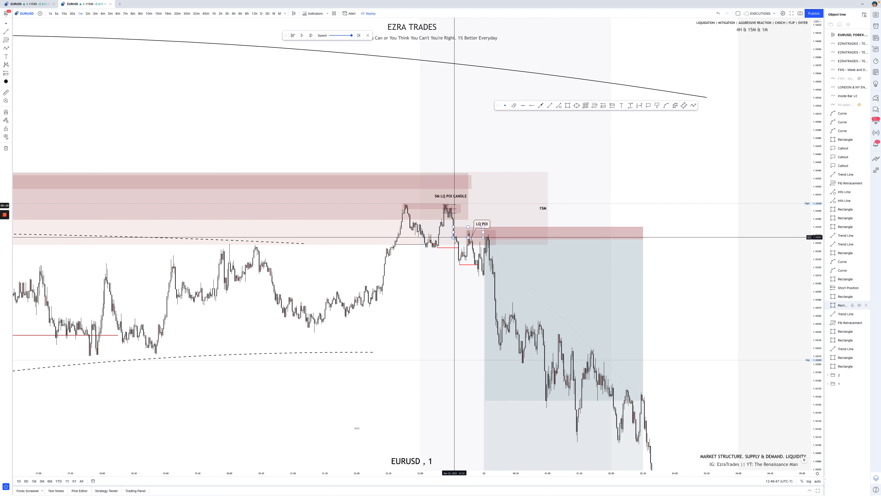
click(456, 237)
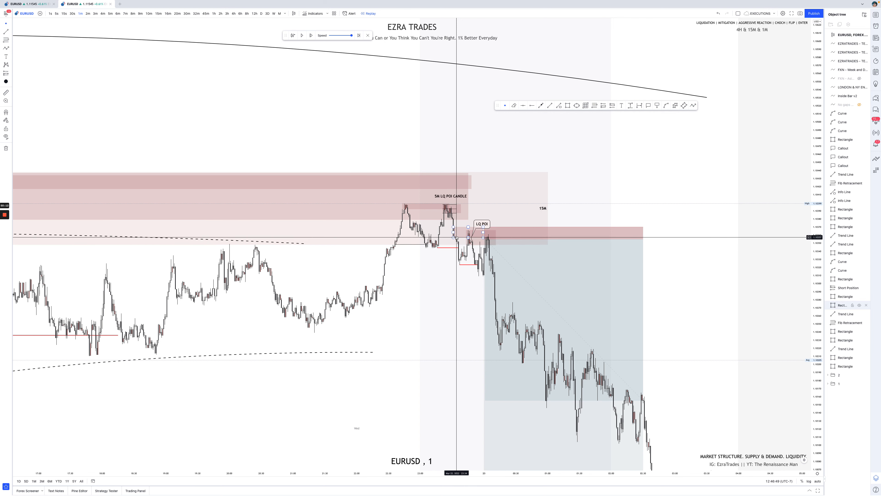
scroll(456, 228, up, 2)
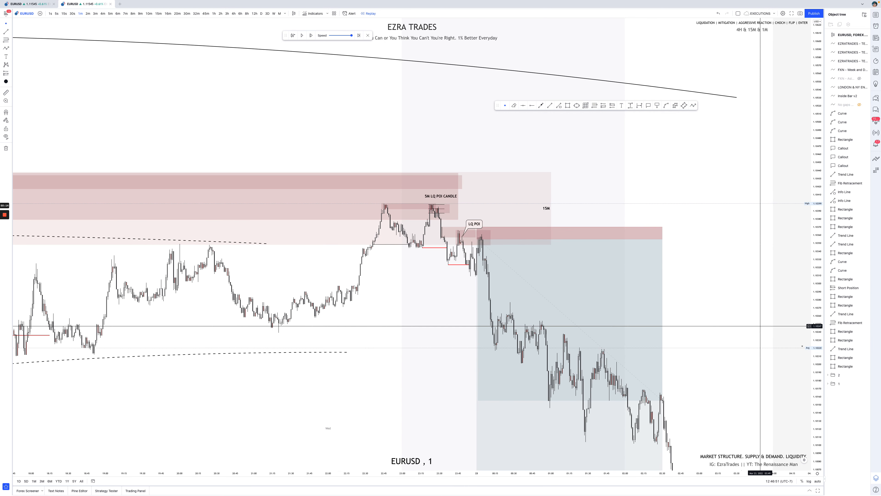
drag(816, 313, 801, 208)
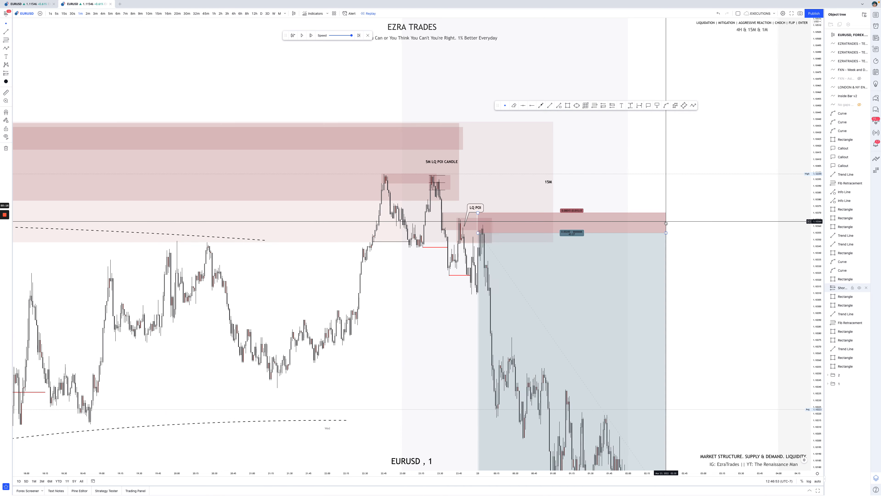
scroll(666, 223, up, 2)
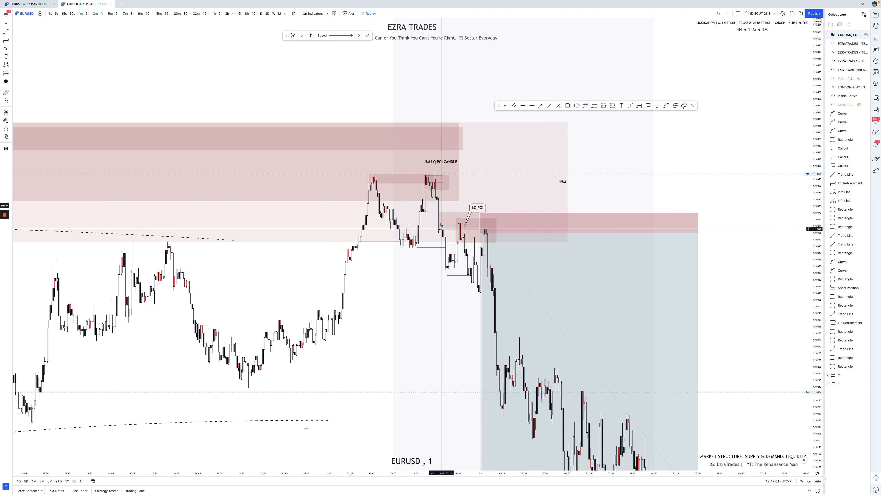
click(446, 214)
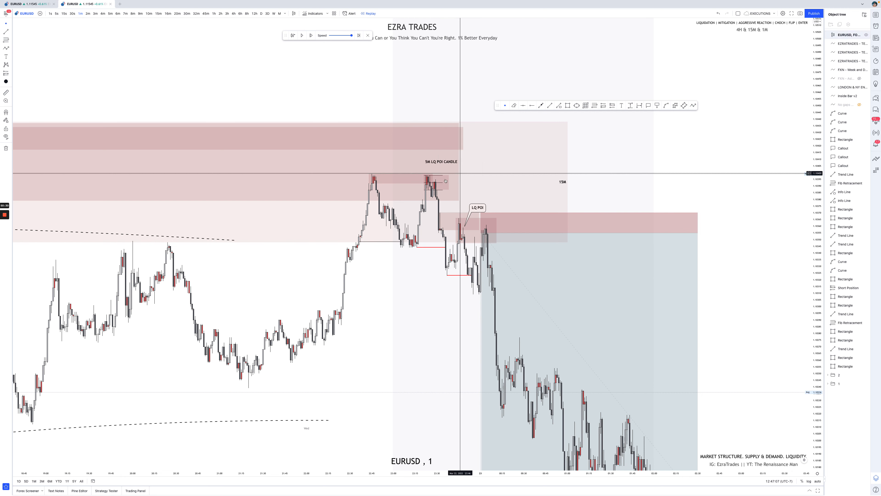
click(433, 178)
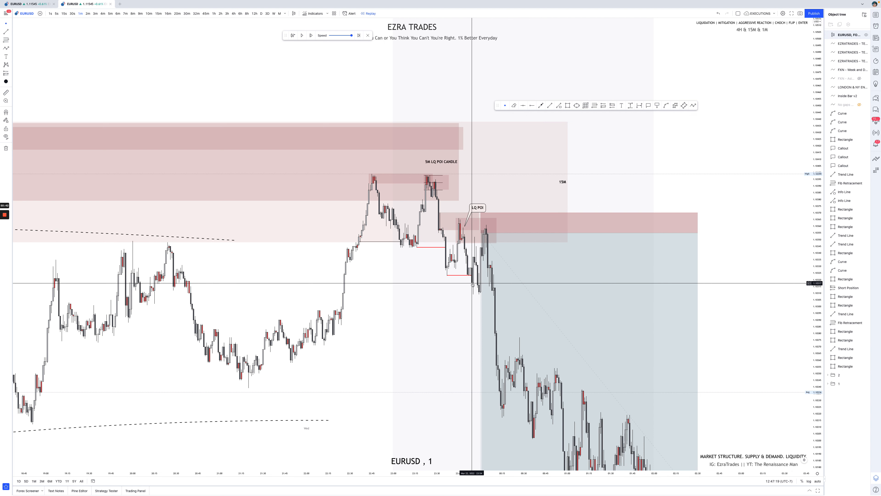
Compare the LQ POI supply rectangle with the short position's entry and stop levels, and examine the preceding structure break
click(466, 232)
click(459, 232)
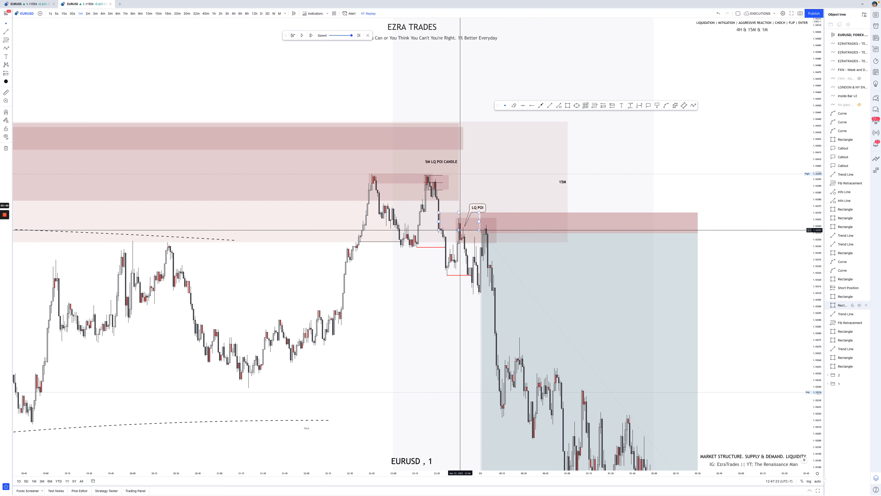
click(507, 230)
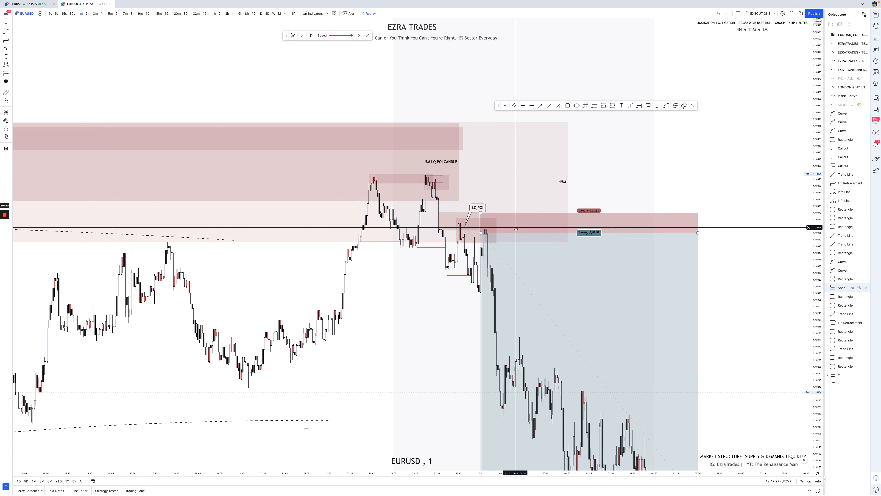
drag(480, 213, 481, 213)
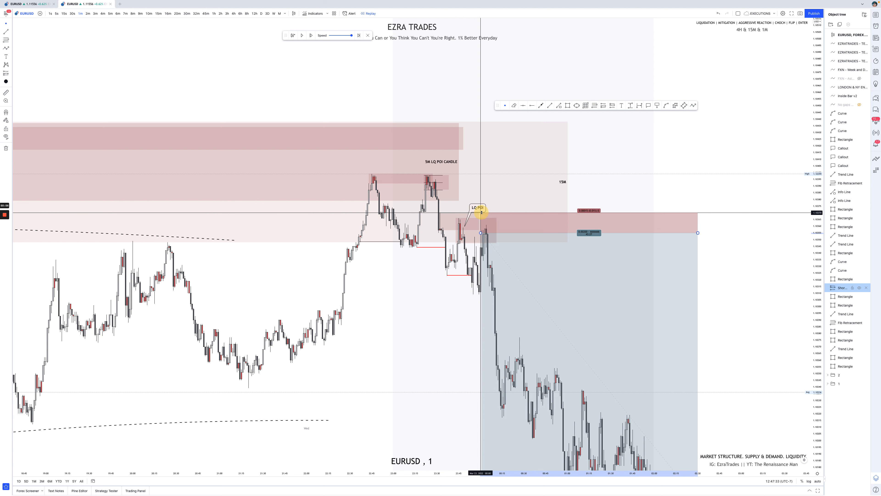
click(439, 213)
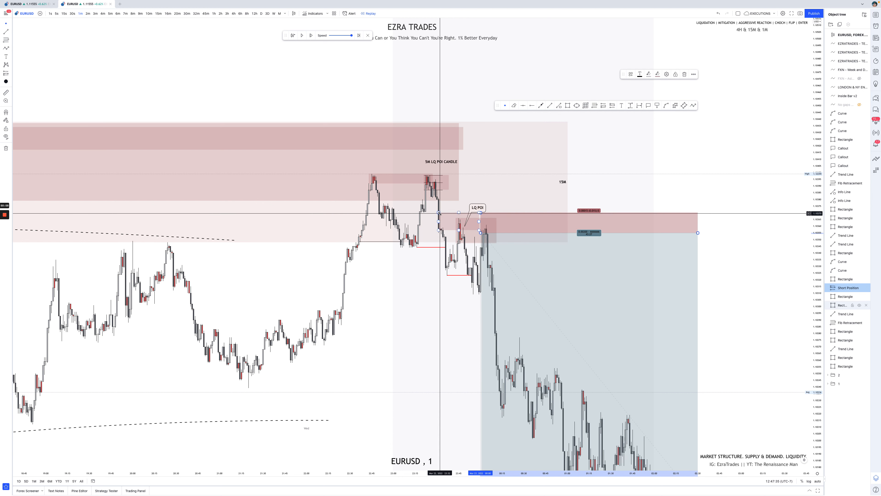
click(460, 217)
click(447, 255)
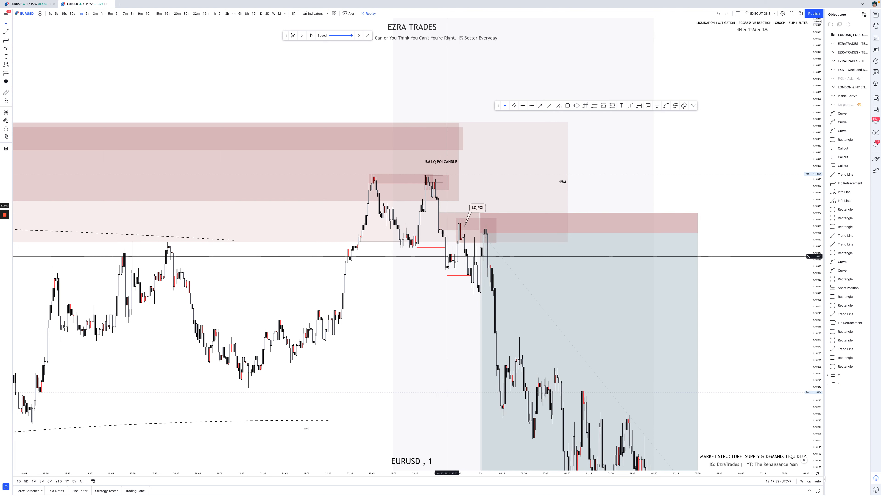
Switch to the Notion trade example and review the options of the Execution Timeframe property
key(ctrl+Left)
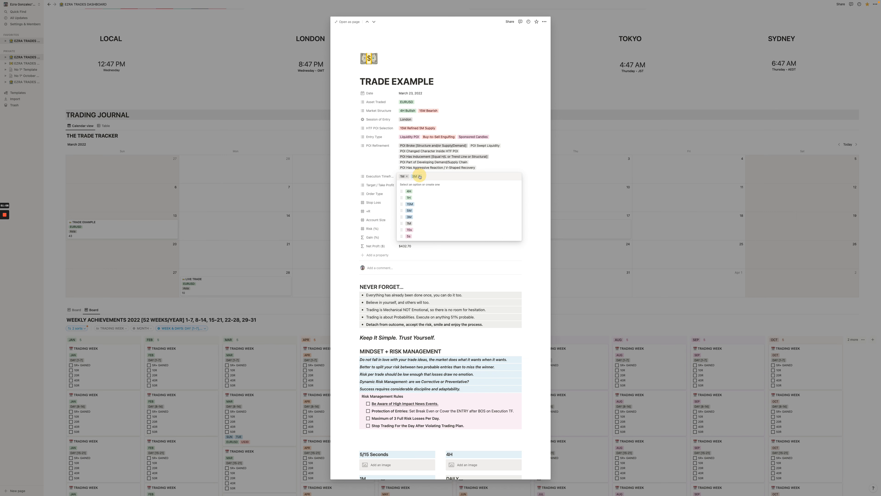
click(531, 180)
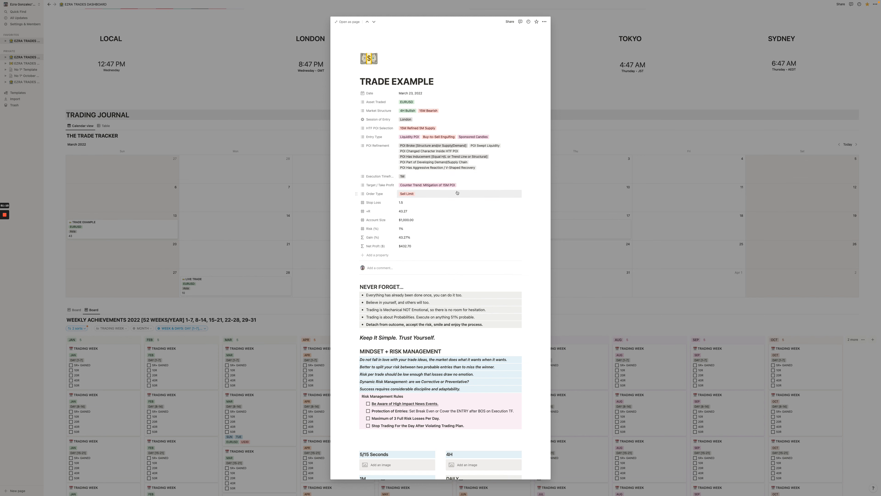
Switch to the TradingView chart, set the EURUSD timeframe to 15 minutes and reset the price scale to automatic fit
key(ctrl+Right)
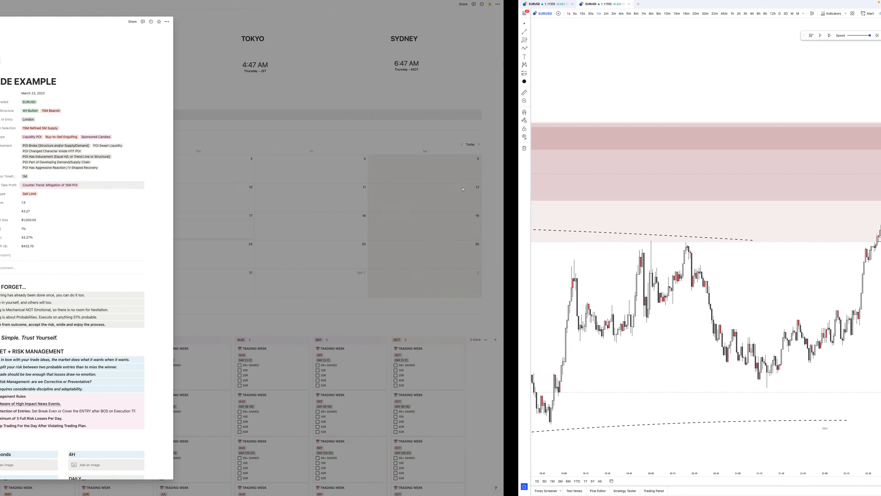
scroll(463, 187, down, 1)
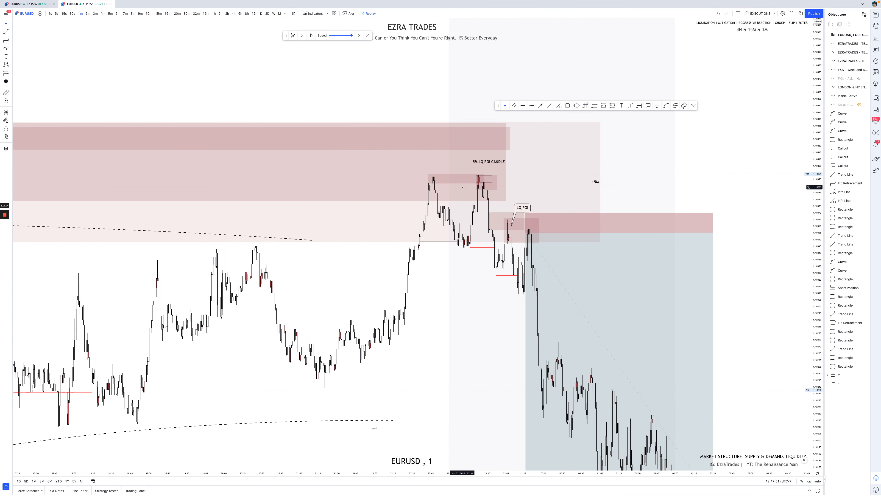
drag(398, 242, 417, 191)
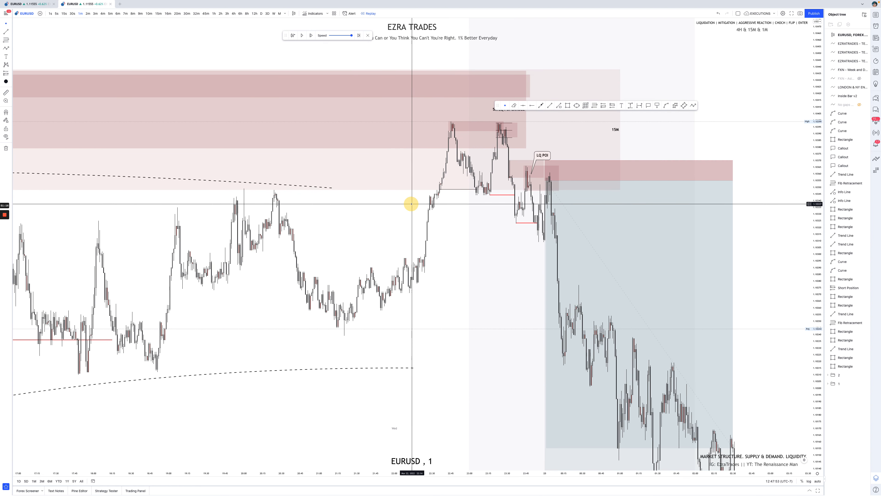
scroll(539, 142, down, 2)
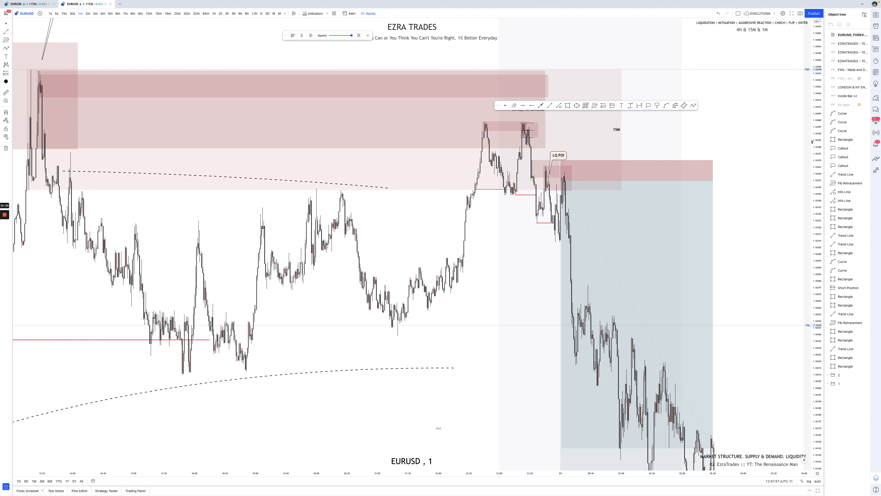
click(158, 14)
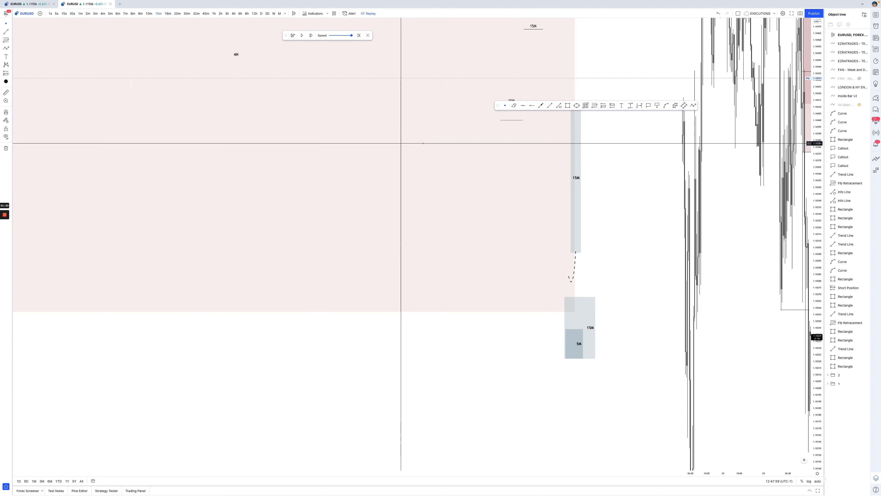
double_click(812, 200)
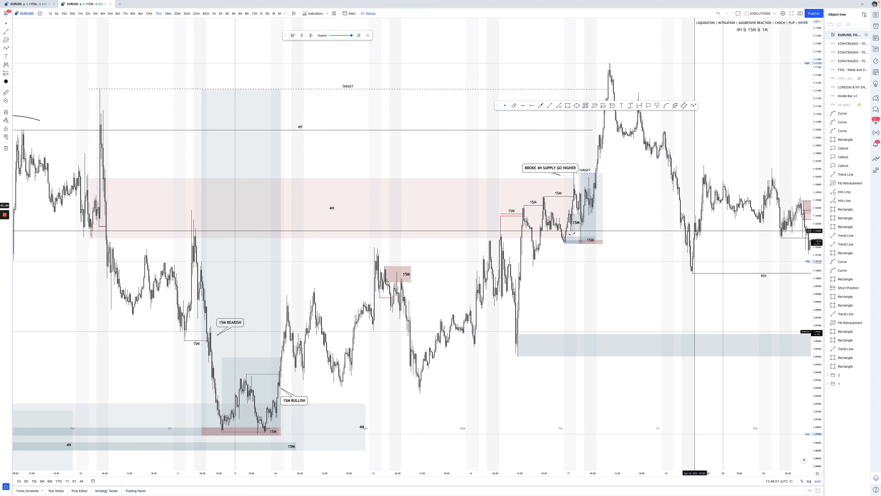
Examine the 15-minute price action from the broken 4H supply through the BOS to the choch and LQ POI area
scroll(696, 232, right, 6)
scroll(696, 231, up, 1)
scroll(695, 232, right, 2)
scroll(695, 232, up, 2)
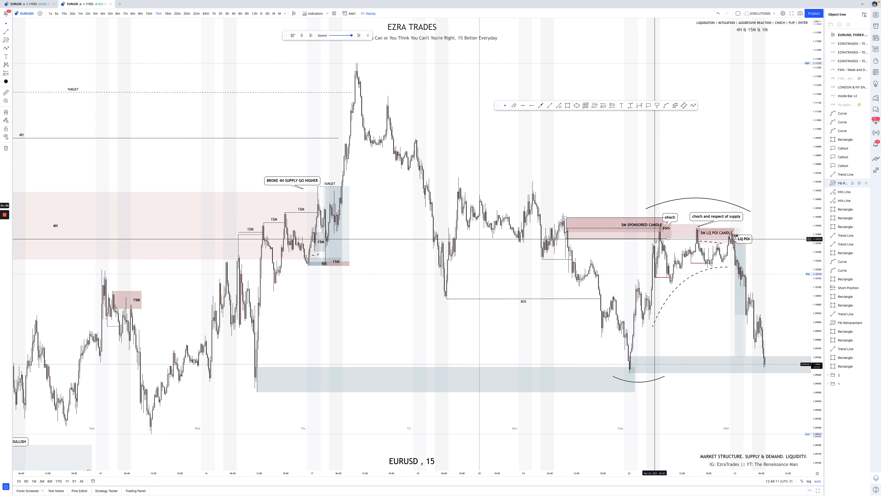
scroll(625, 257, up, 3)
click(668, 261)
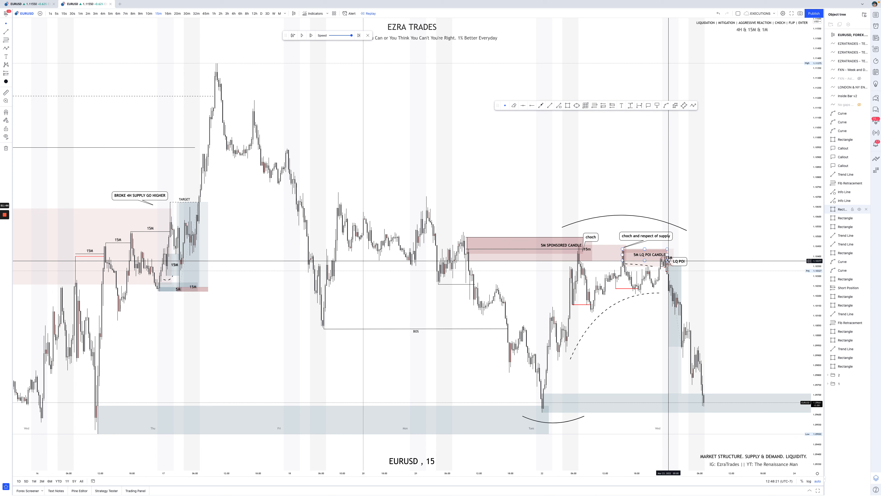
click(693, 105)
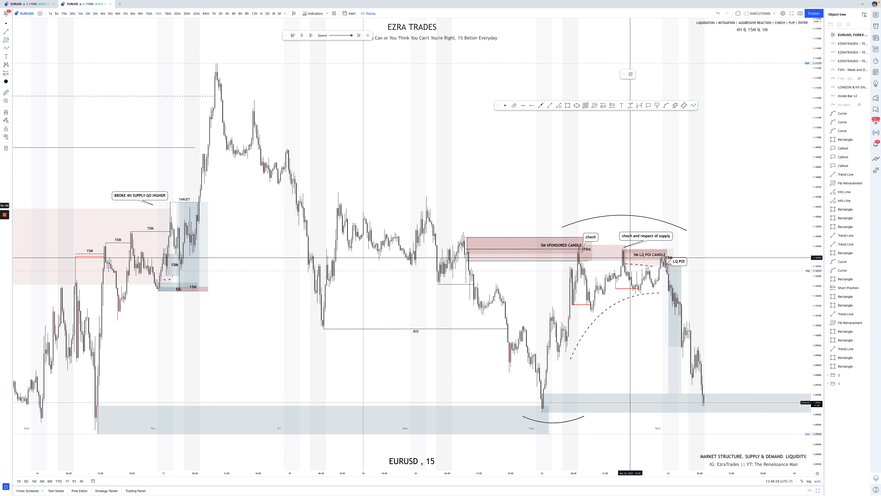
click(705, 366)
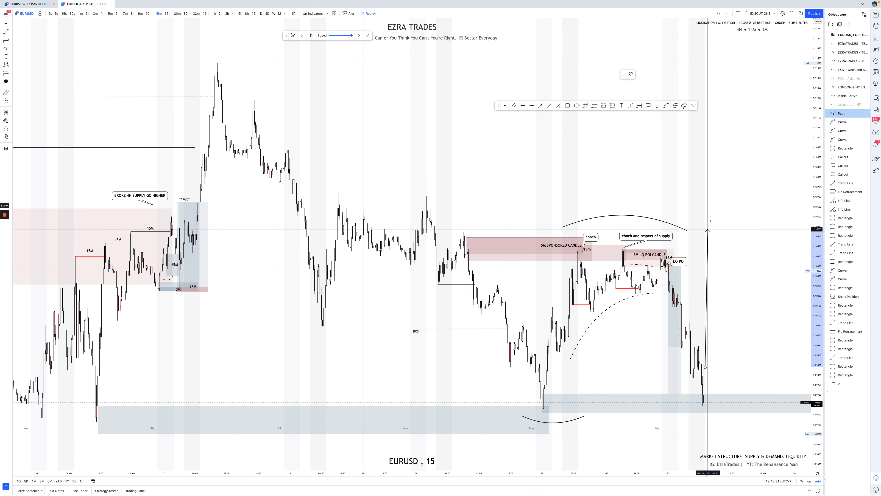
key(Escape)
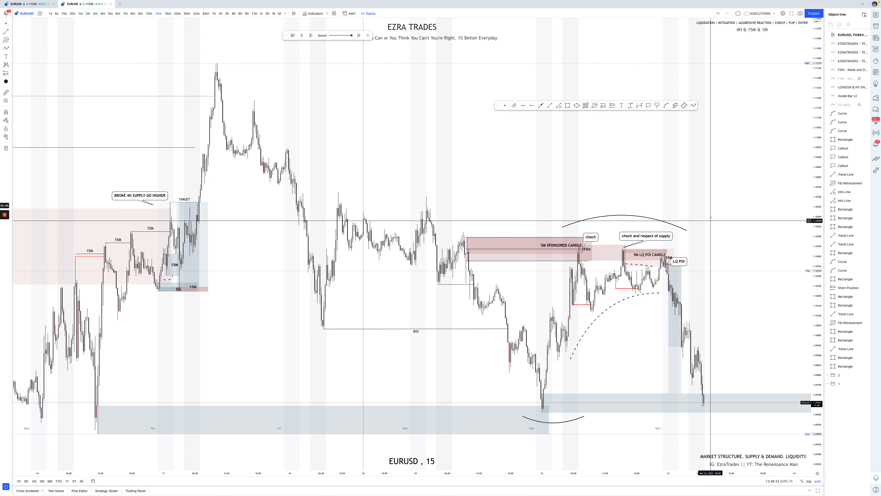
click(693, 105)
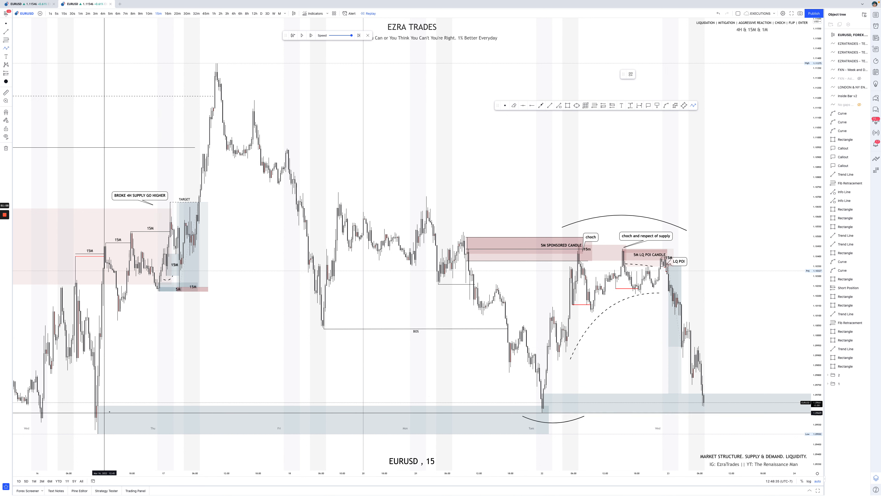
click(678, 385)
click(679, 398)
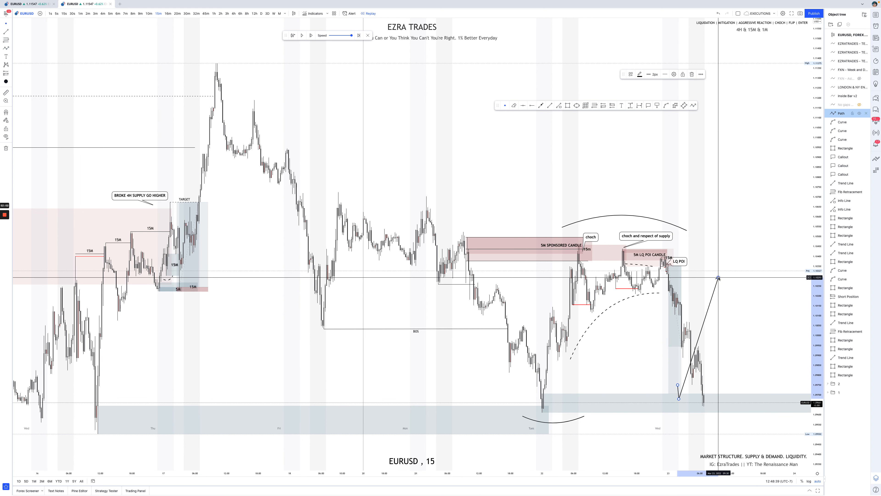
key(Escape)
Select the short position and compare its target with the demand zone above the Tuesday low
scroll(670, 289, up, 2)
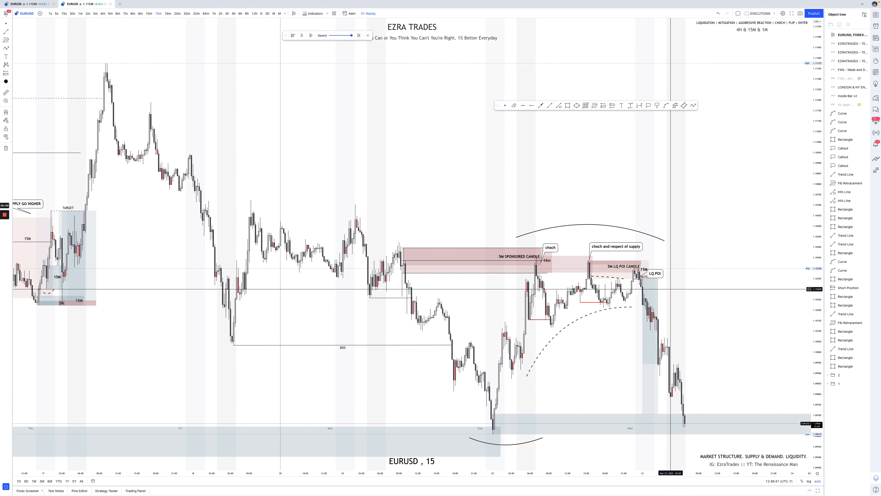
click(492, 415)
scroll(516, 414, up, 2)
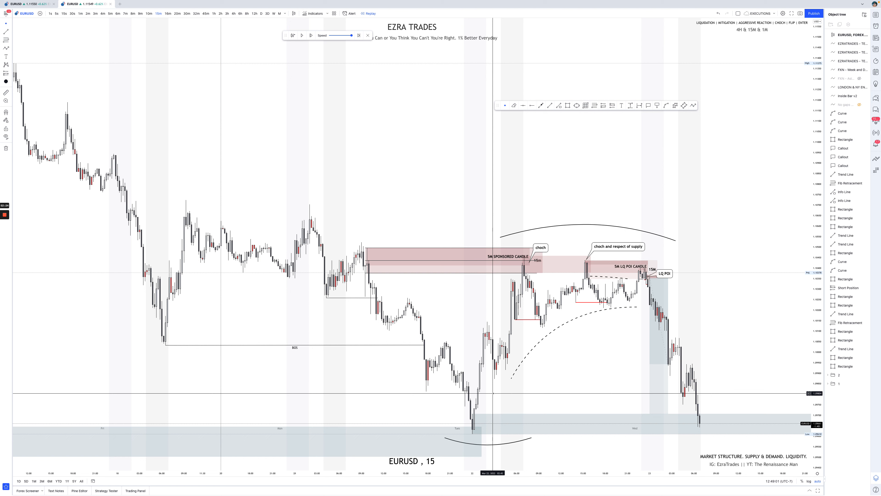
click(668, 296)
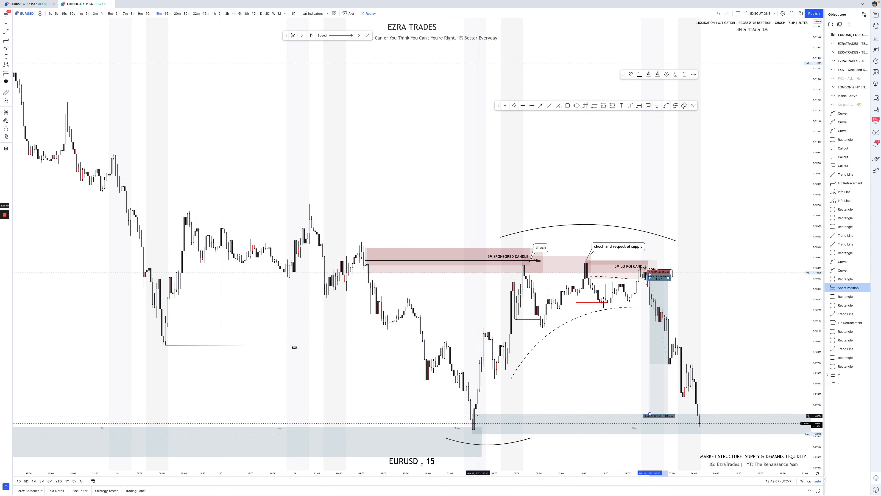
Review the Target / Take Profit options in the Notion trade example and extend the short position's width over the drop in TradingView
key(ctrl+Left)
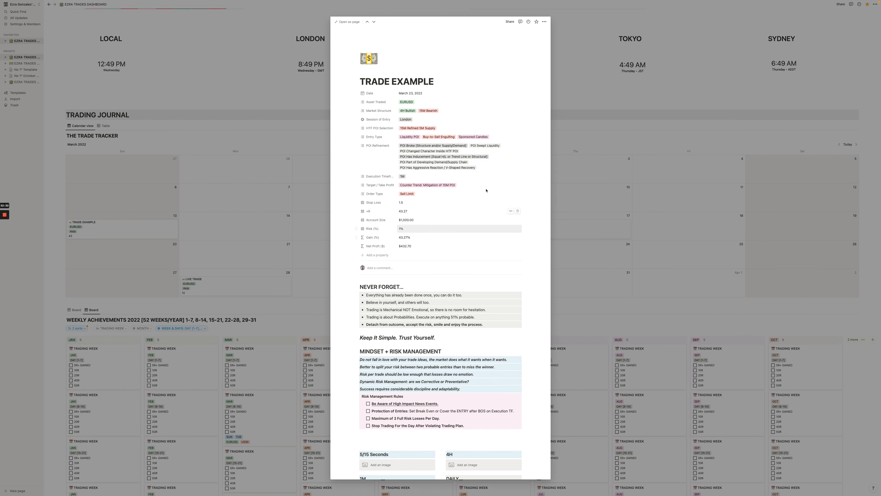
click(483, 186)
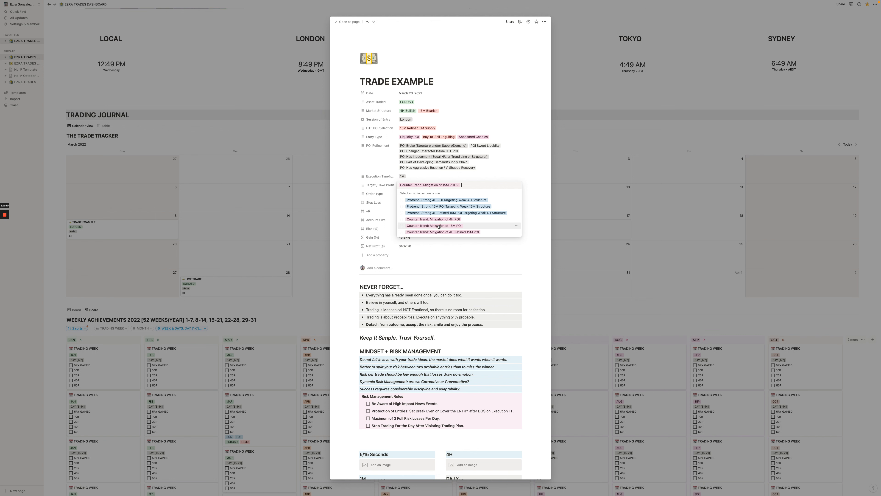
key(ctrl+Right)
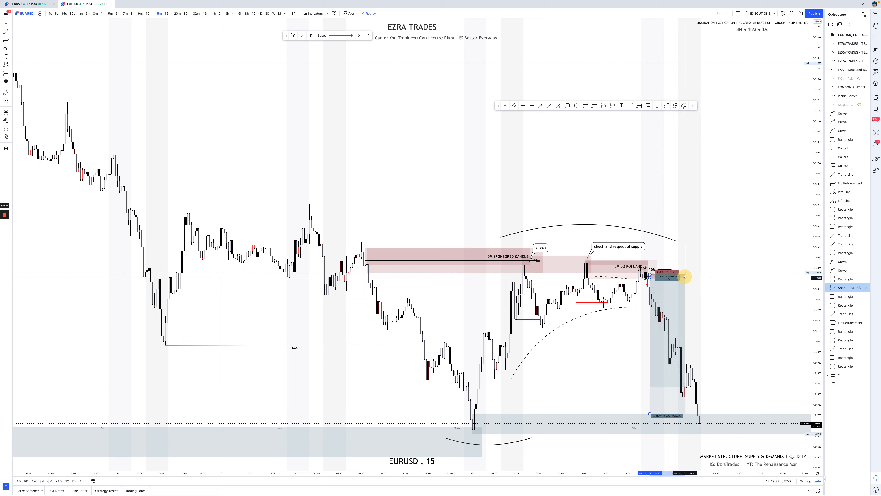
key(ctrl+Left)
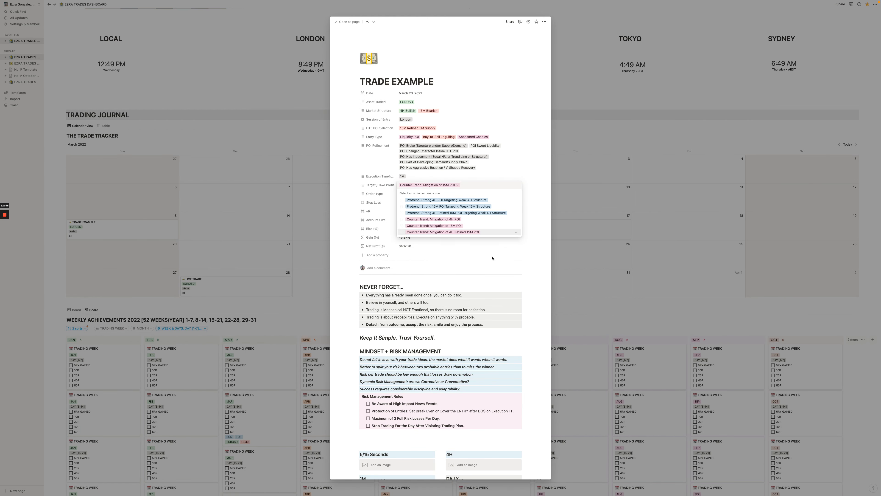
click(492, 258)
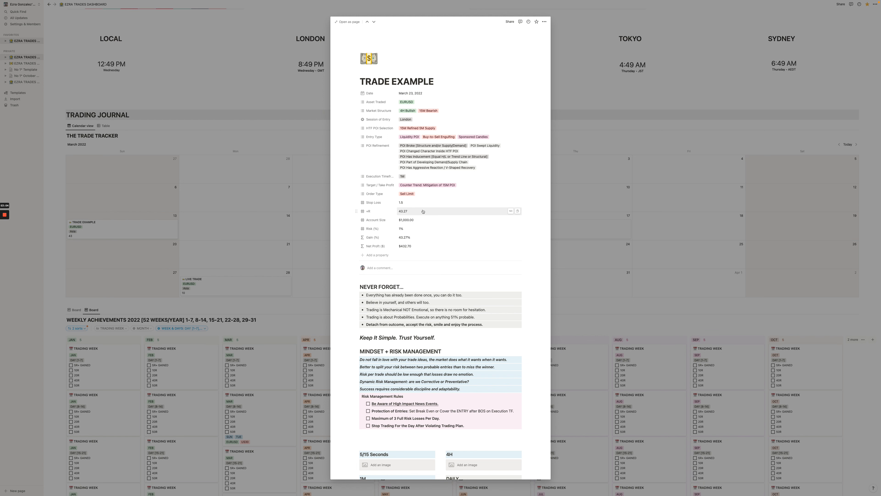
Set the trade example's Account Size to $1,500 and Risk to 2%, and review the gain and net profit
click(420, 219)
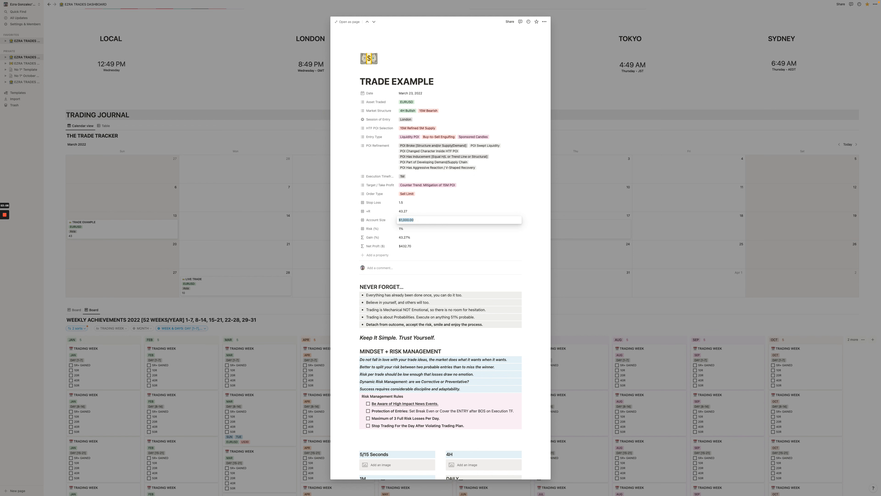
click(429, 230)
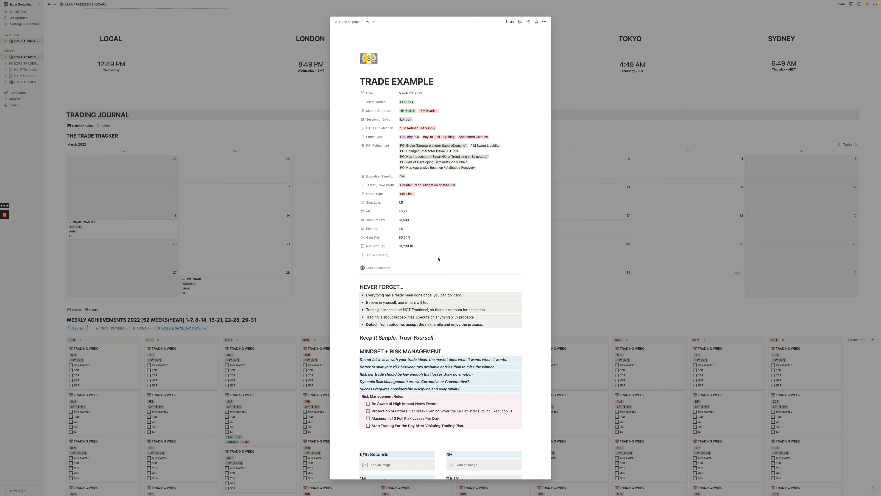
scroll(438, 258, down, 2)
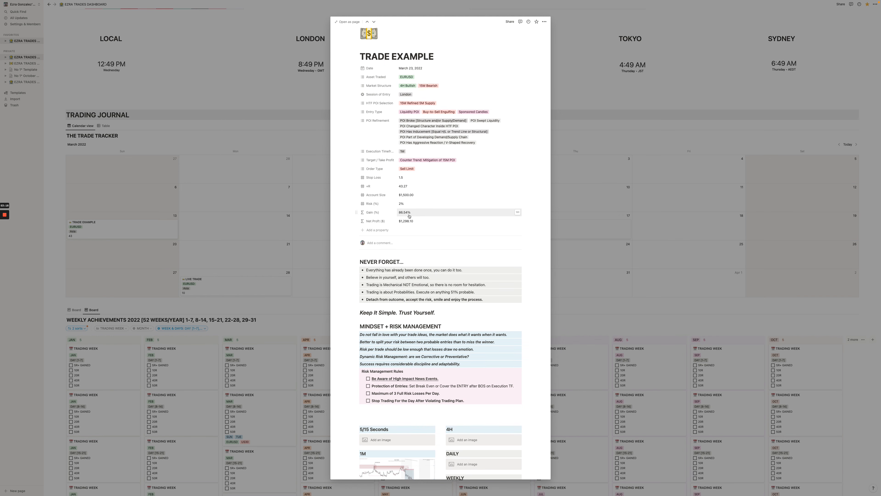
scroll(409, 216, down, 5)
scroll(436, 139, up, 3)
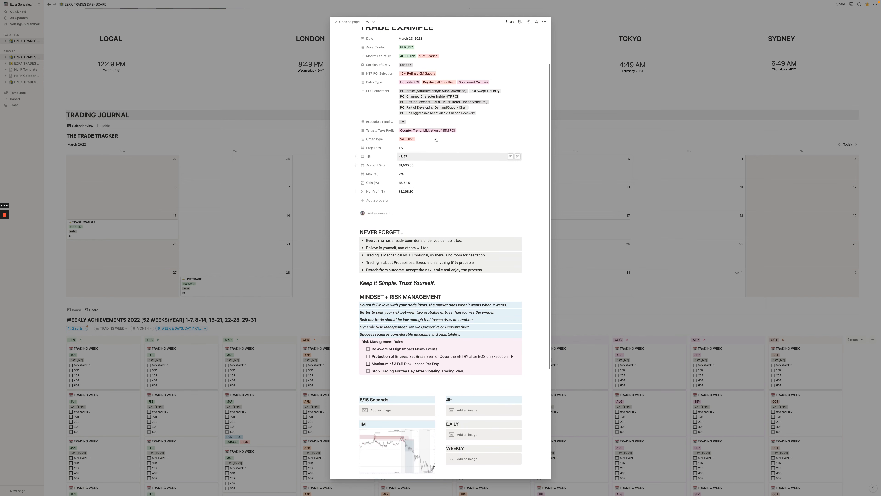
Compare the Target / Take Profit options in Notion with the short position's target at the demand zone on the TradingView chart
click(437, 131)
key(ctrl+Right)
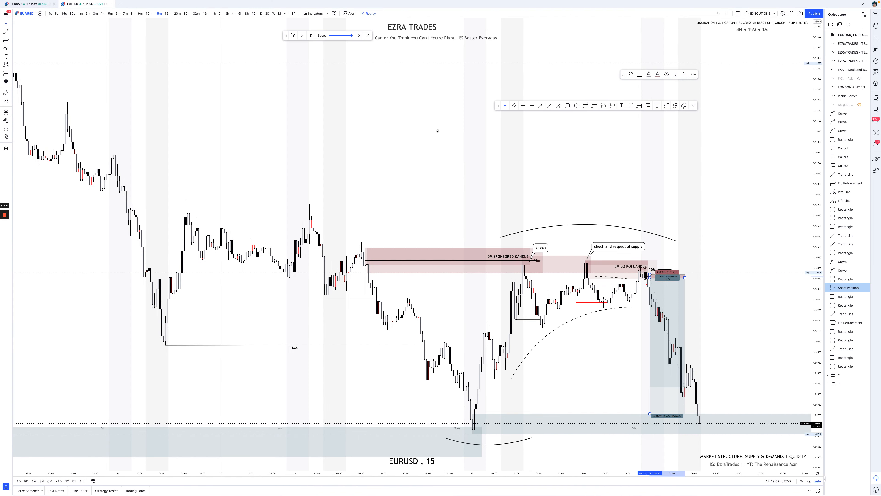
scroll(459, 158, up, 1)
scroll(459, 157, up, 2)
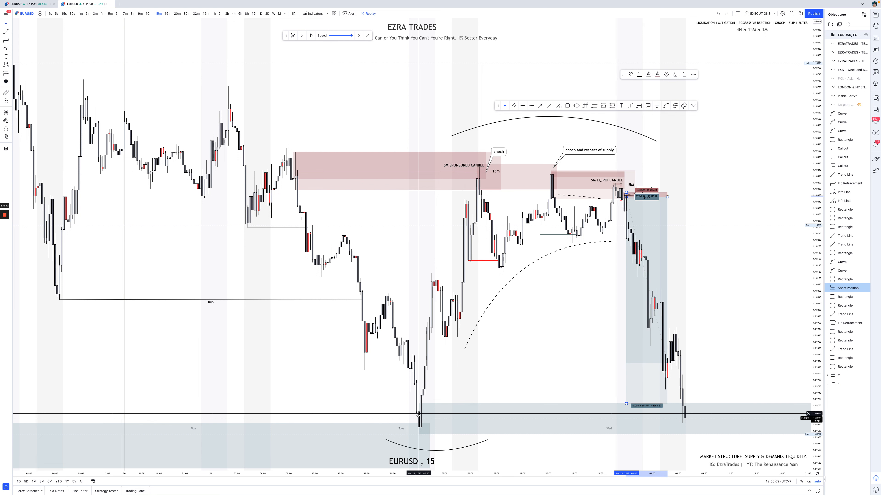
click(391, 173)
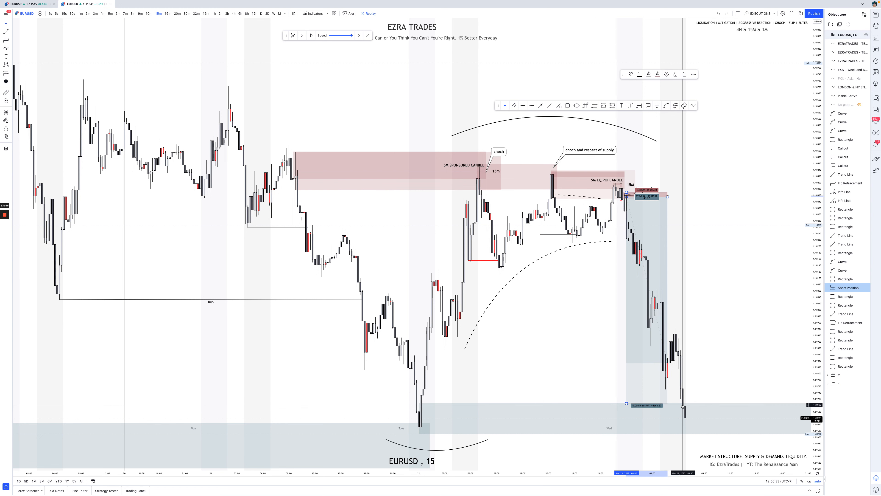
key(ctrl+Left)
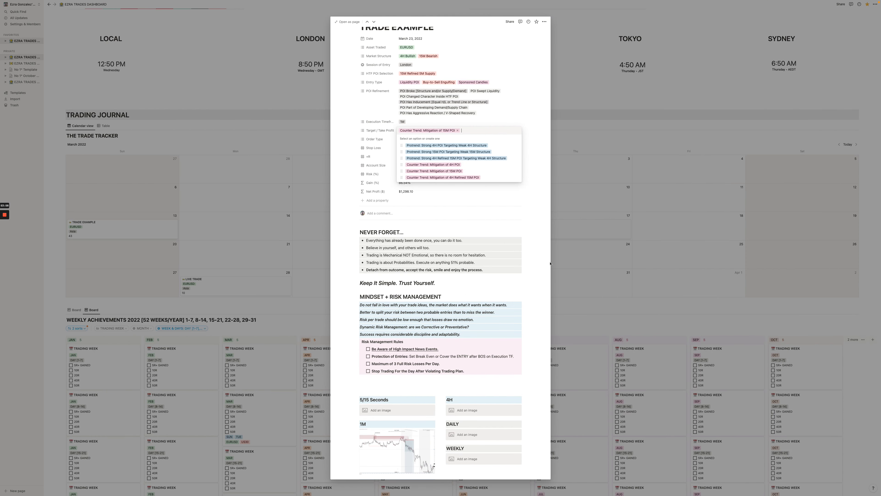
click(536, 250)
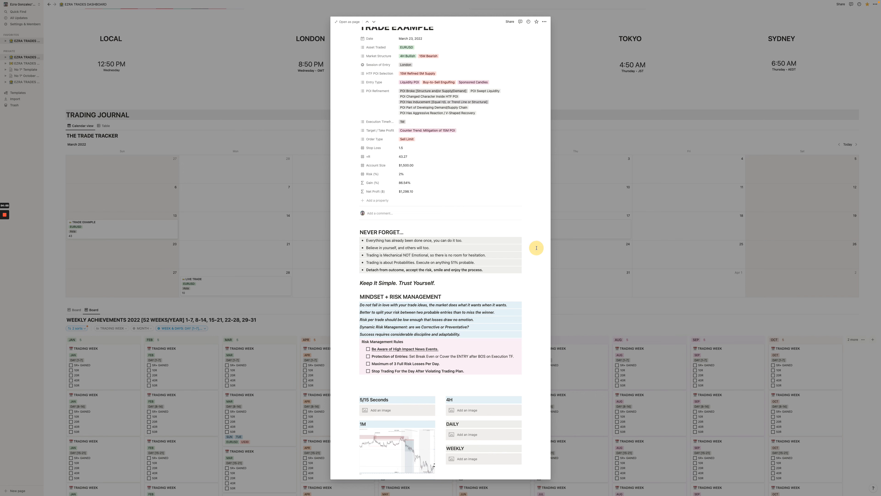
Review the trade example's timeframe screenshots, view the original of the 1M image, and return to the trade tracker calendar
scroll(520, 251, down, 4)
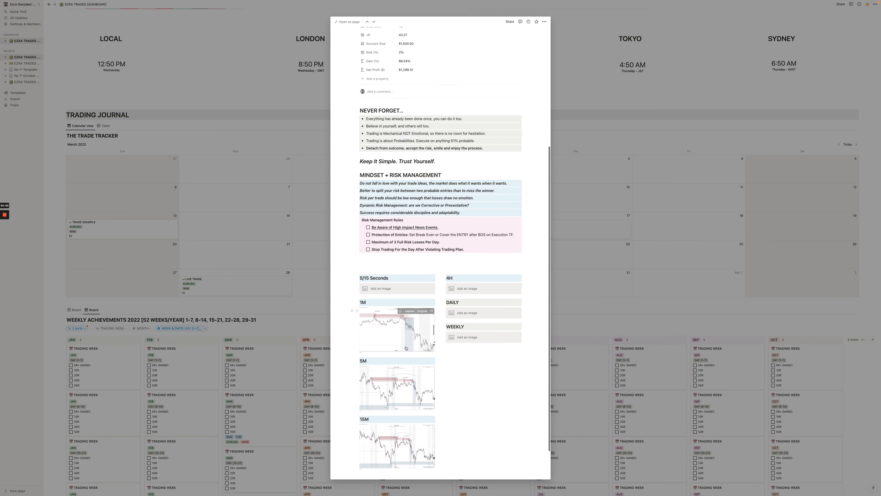
scroll(511, 253, down, 2)
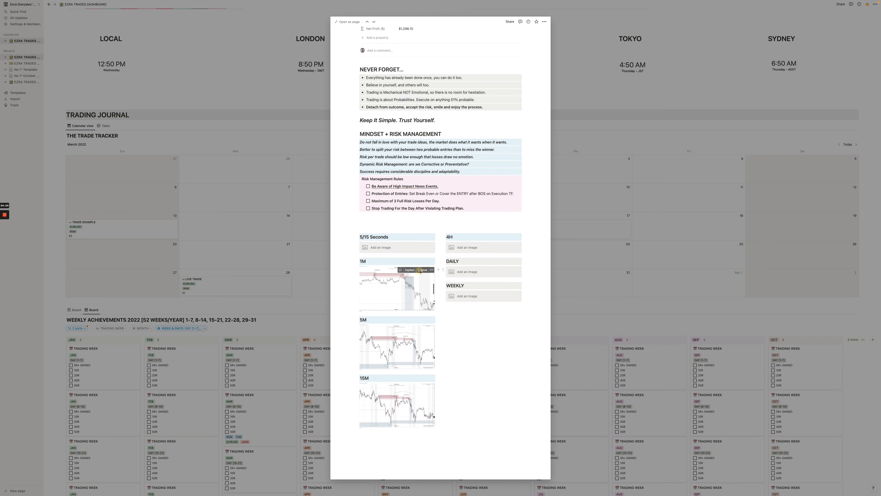
click(420, 272)
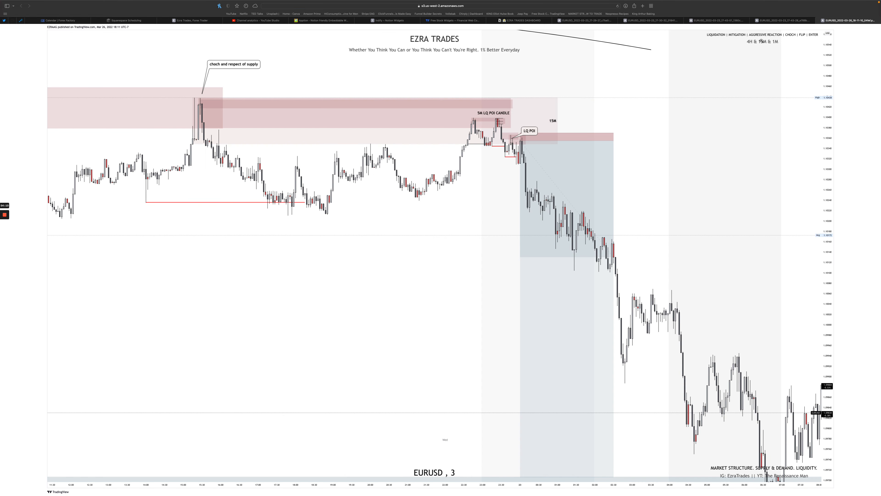
key(ctrl+Right)
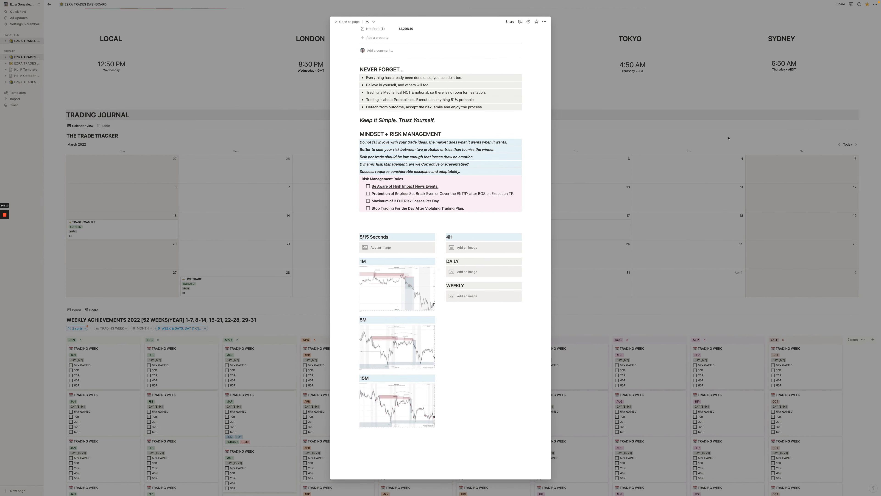
click(702, 153)
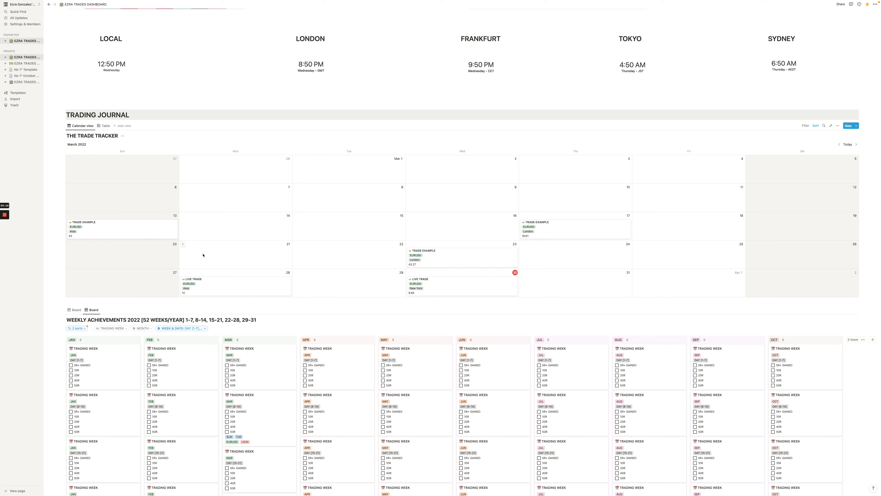
Open the March 28 live trade in the trade tracker and compare the originals of its 1M and 5/15 Seconds screenshots
click(232, 286)
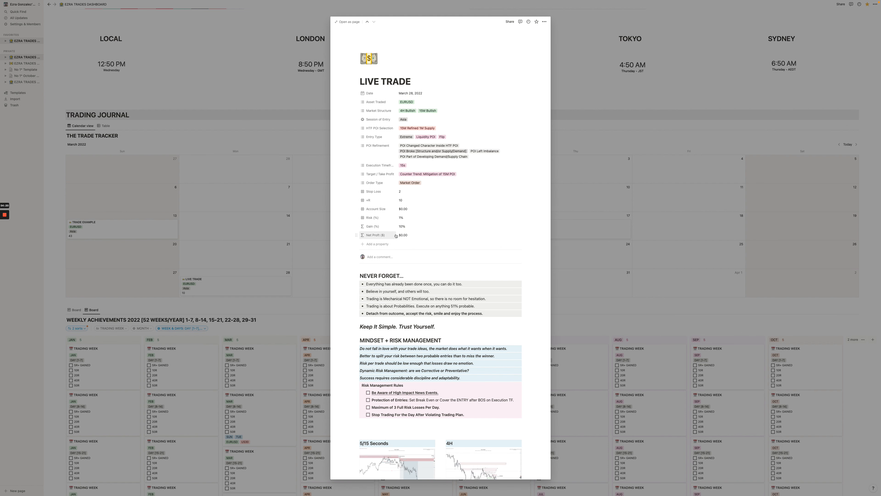
scroll(449, 227, down, 5)
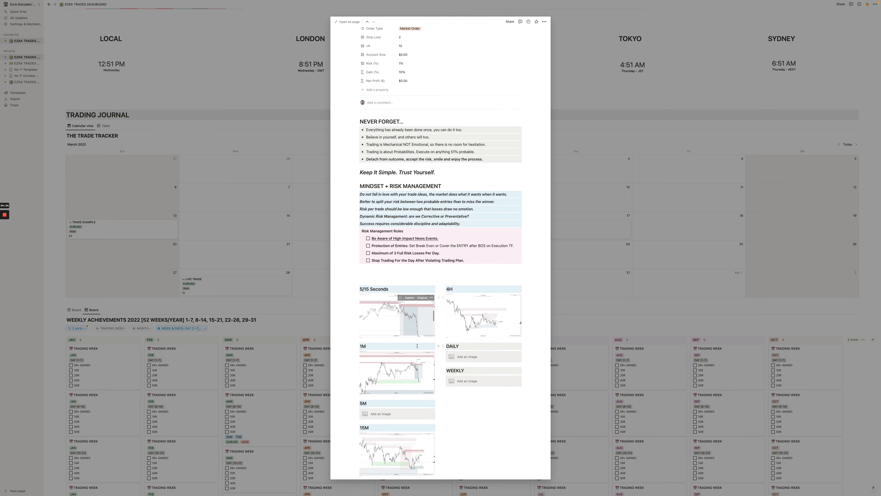
click(422, 355)
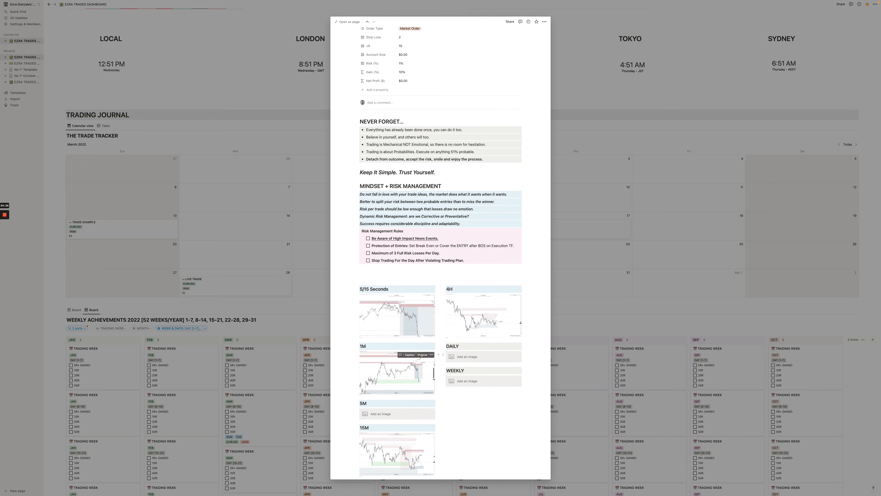
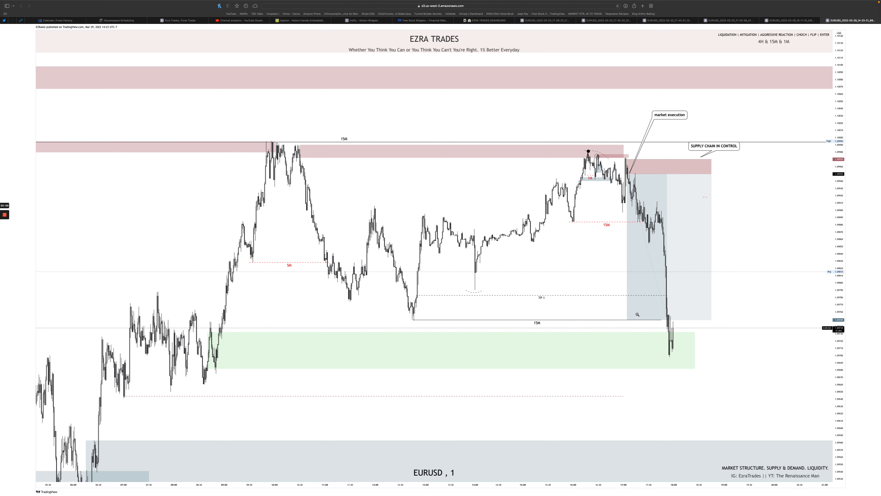
key(ctrl+Right)
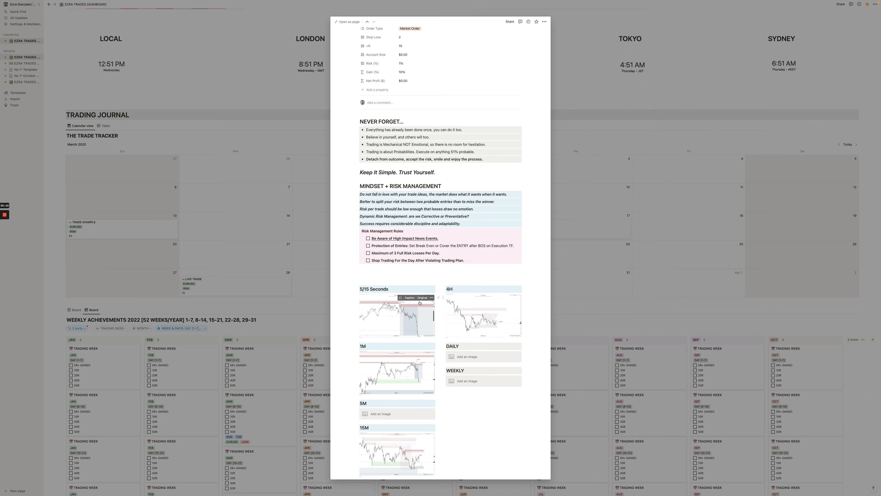
click(420, 298)
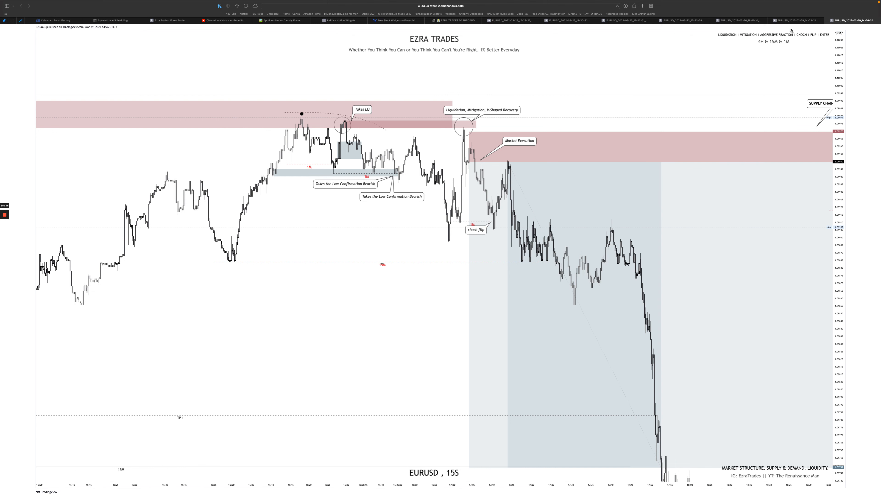
click(792, 21)
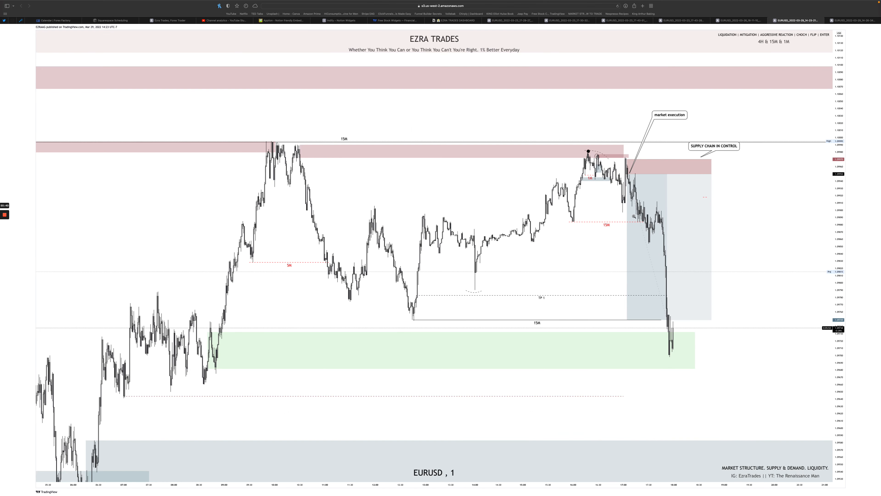
Return to the March 28 live trade in Notion and review its entry, target and risk properties
key(ctrl+Left)
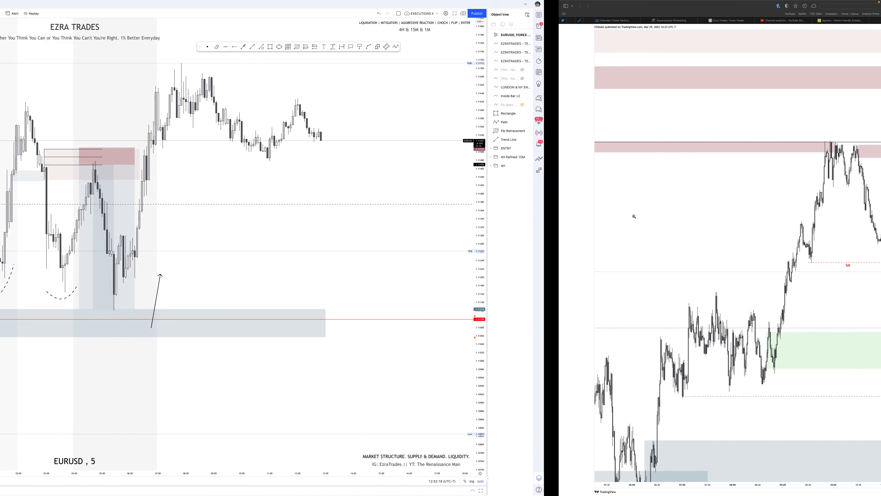
key(ctrl+Right)
key(ctrl+Right)
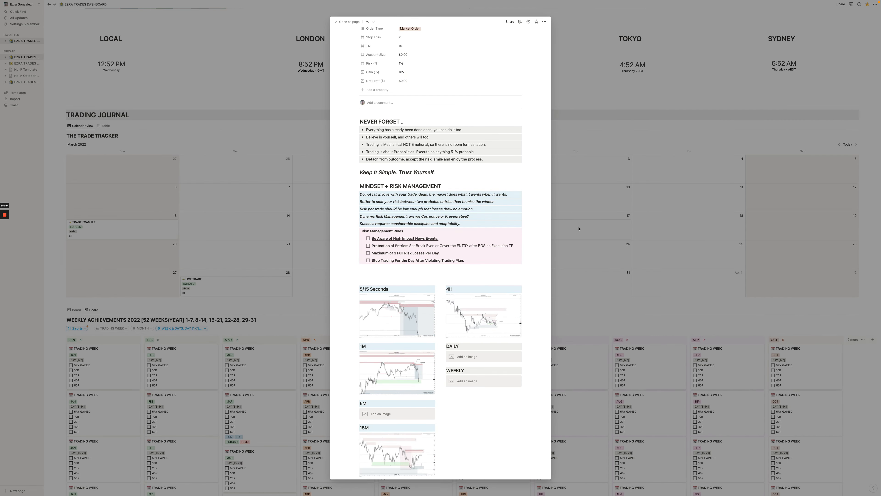
scroll(461, 277, up, 5)
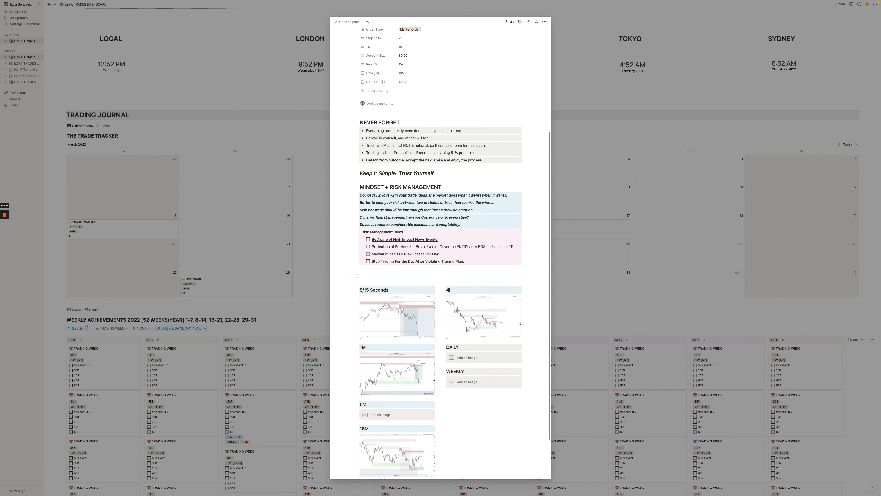
scroll(438, 128, up, 1)
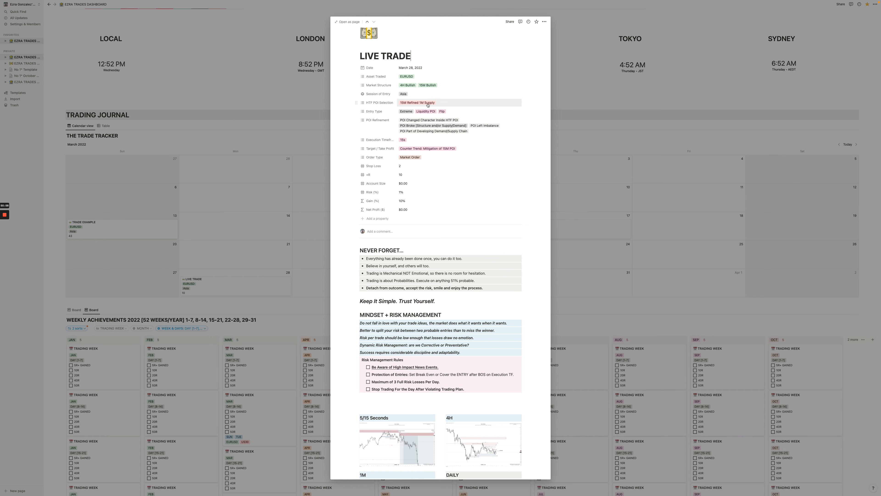
Close the March 28 entry, open the March 30 live trade and review its properties and timeframe screenshots
click(607, 182)
click(479, 282)
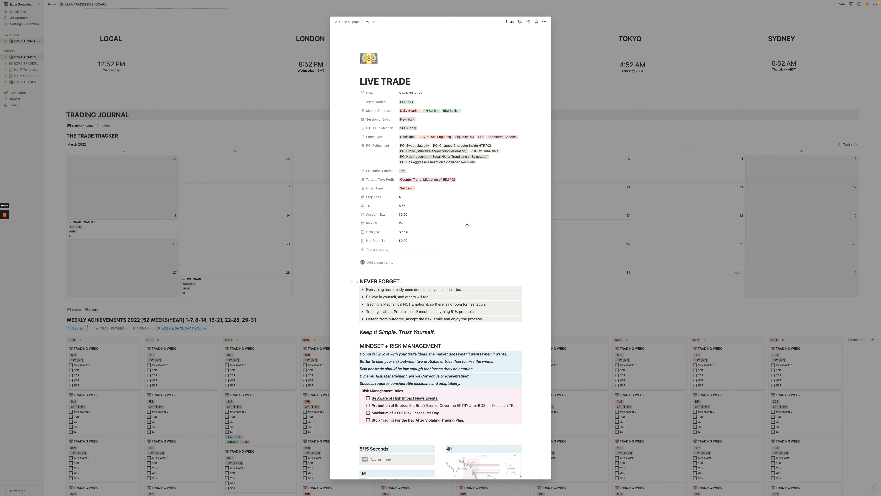
scroll(467, 225, down, 5)
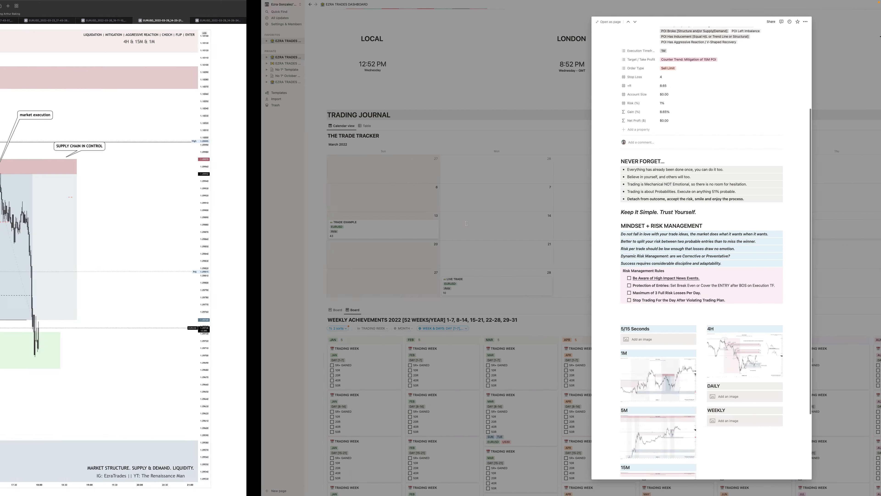
Switch to Discord and look back through the eu channel's messages to enlarge the posted EURUSD 5-minute chart
key(ctrl+Up)
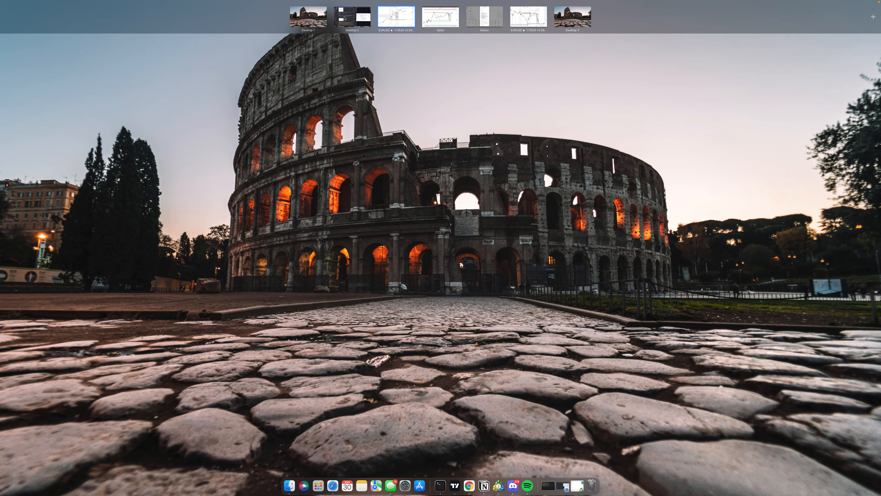
click(345, 18)
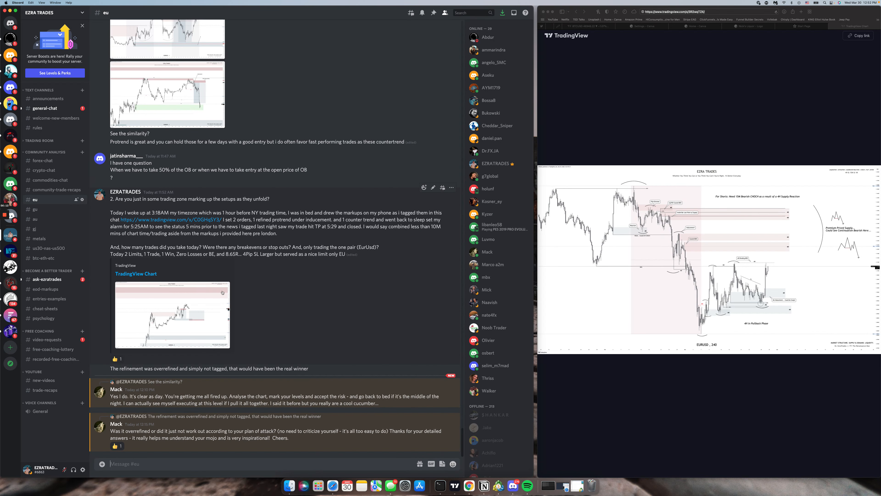
scroll(197, 296, up, 5)
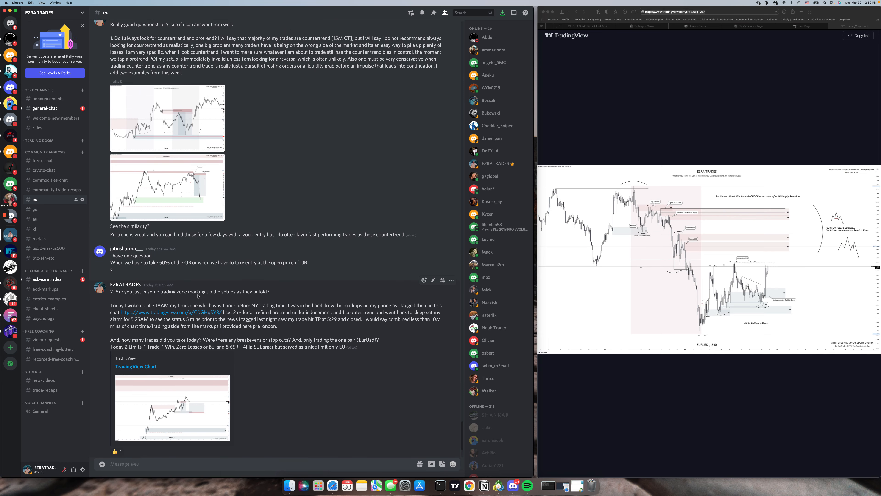
click(168, 415)
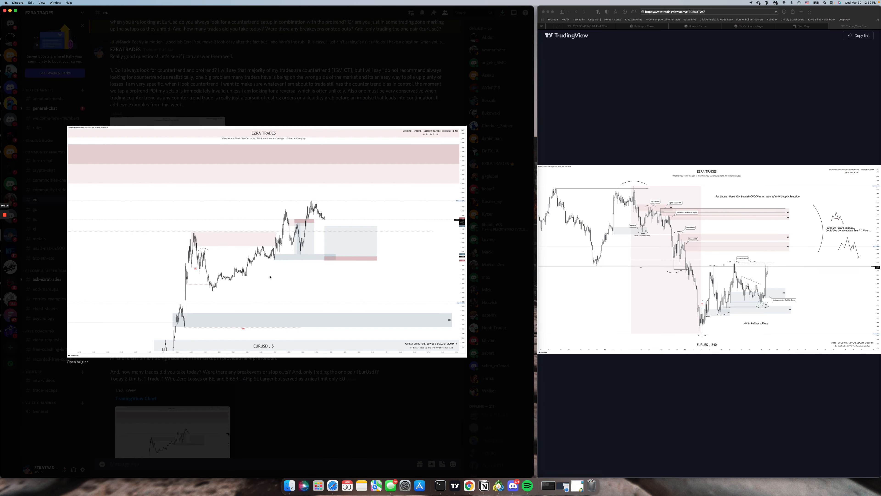
click(222, 384)
scroll(211, 288, up, 10)
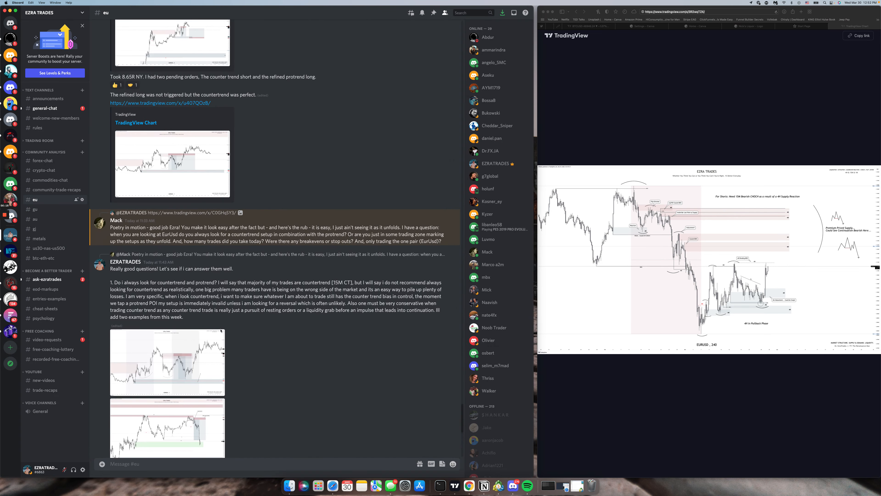
click(197, 189)
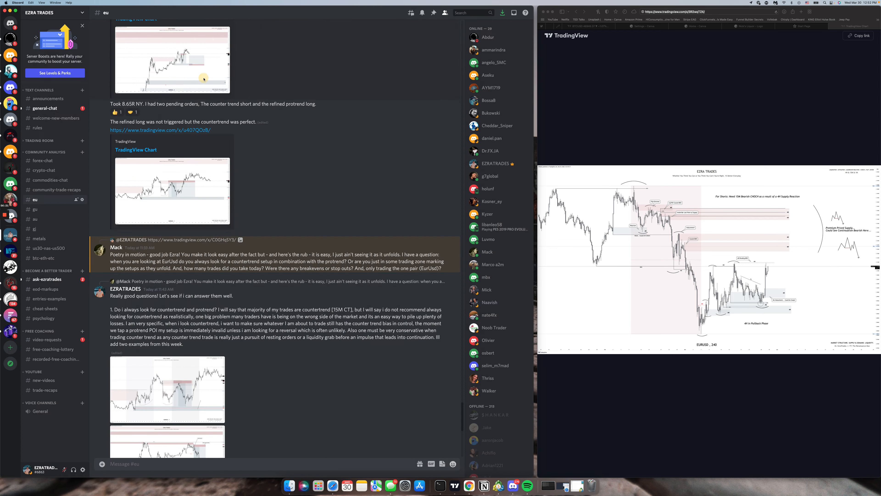
click(203, 79)
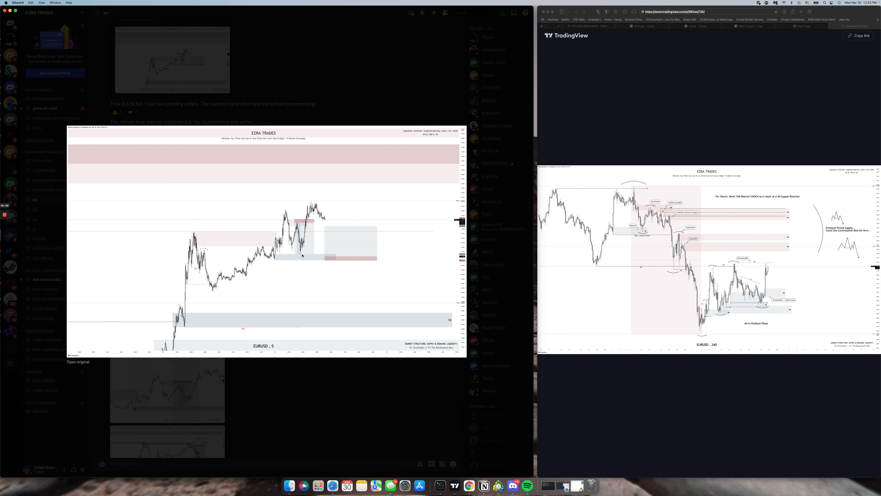
Switch to the EURUSD 5-minute chart in TradingView and select the short position to examine its entry and target
key(ctrl+Right)
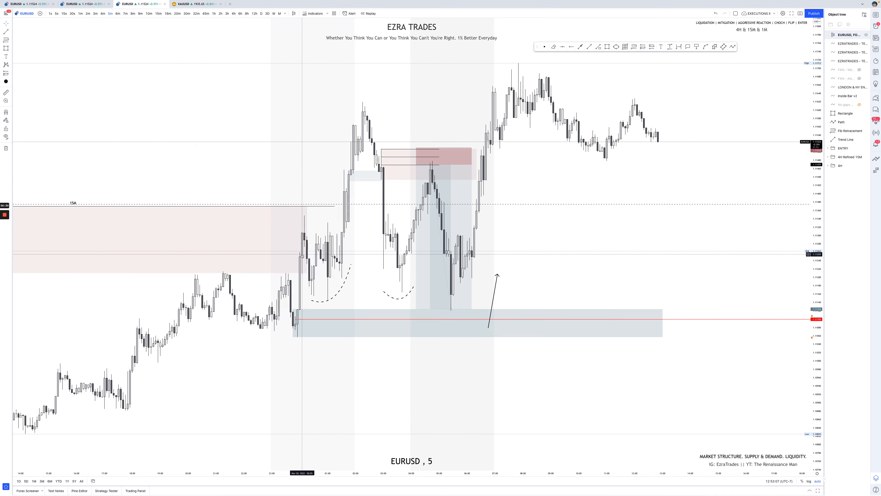
key(ctrl+Right)
key(ctrl+Left)
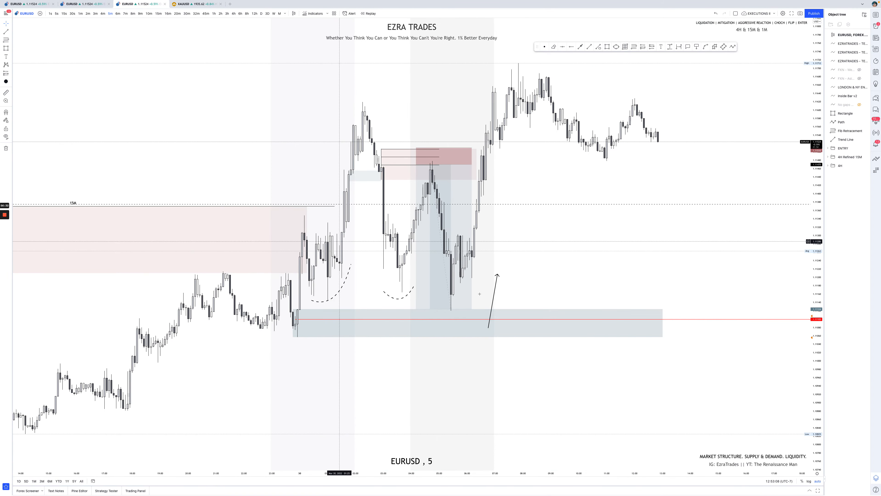
click(465, 304)
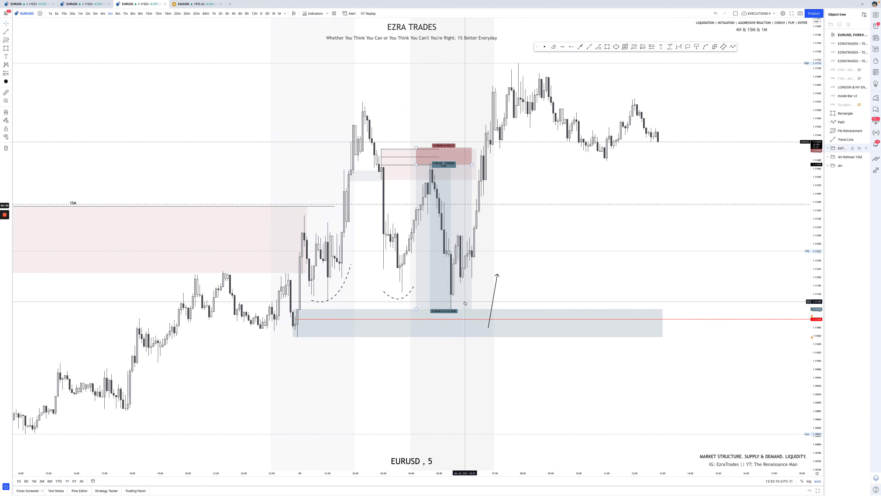
Return to the March 30 live trade in Notion and view the originals of its 4H and 15M screenshots
key(ctrl+Right)
key(ctrl+Right)
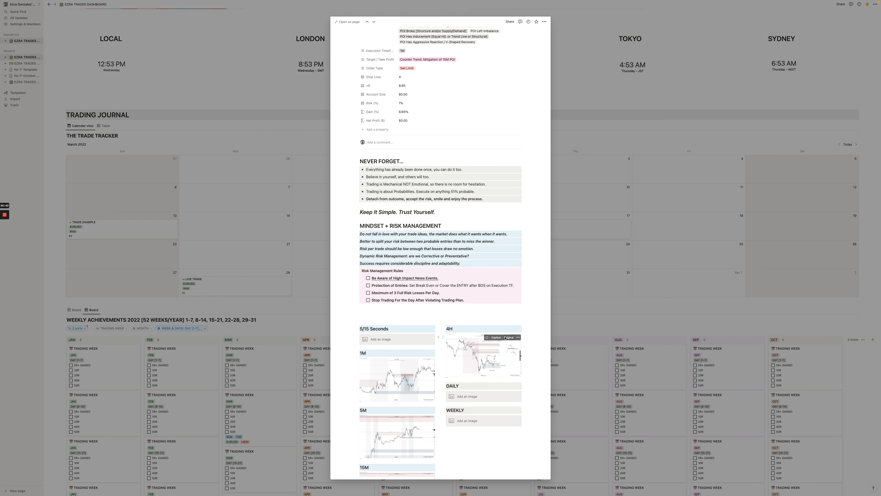
click(505, 337)
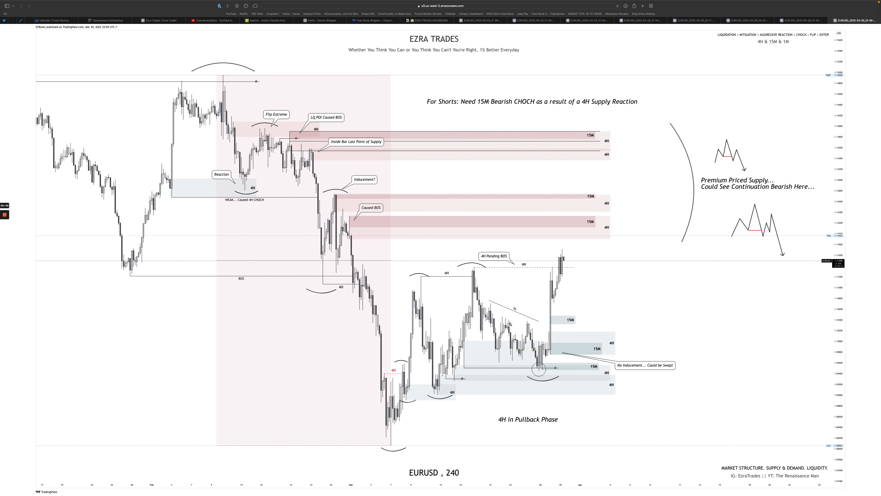
key(ctrl+Right)
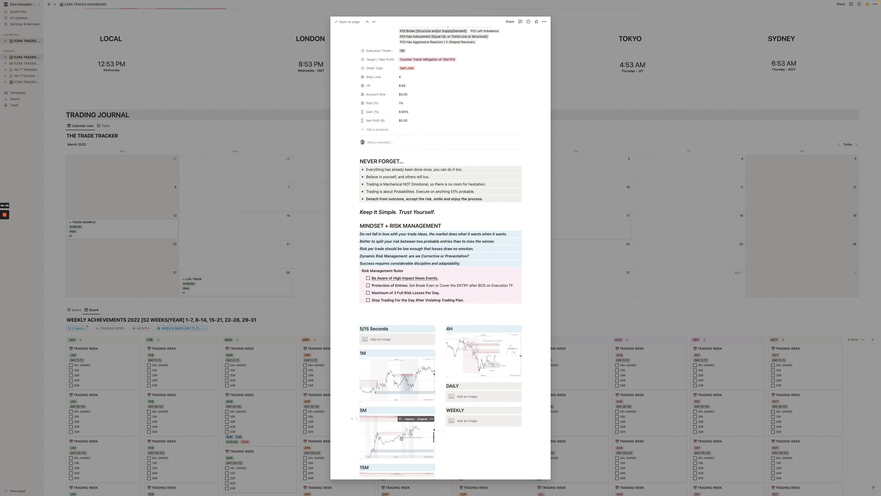
scroll(409, 420, down, 3)
click(421, 396)
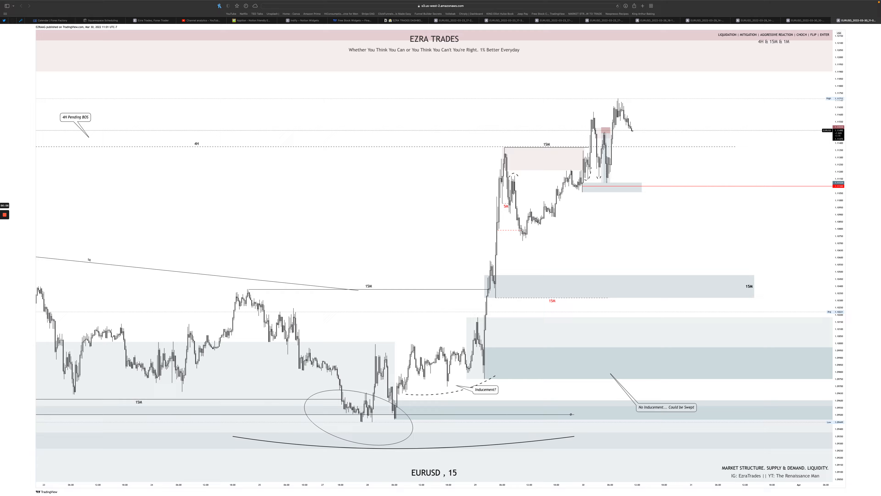
key(super+Tab)
View the original of the March 30 trade's 5M screenshot and compare it with the 15M chart
mouse_move(416, 342)
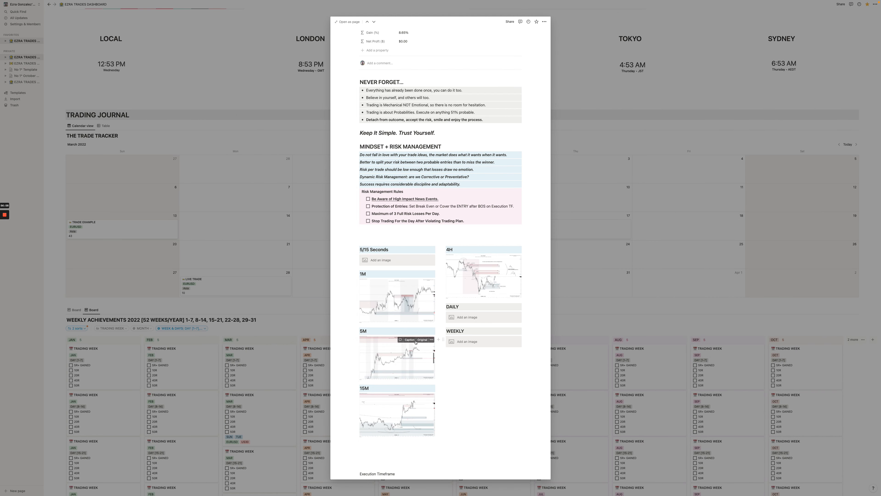
click(419, 340)
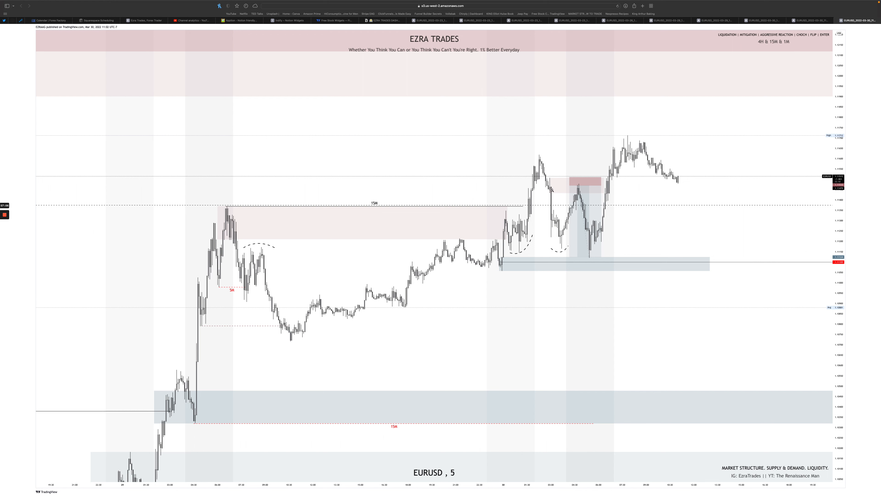
key(ctrl+shift+Tab)
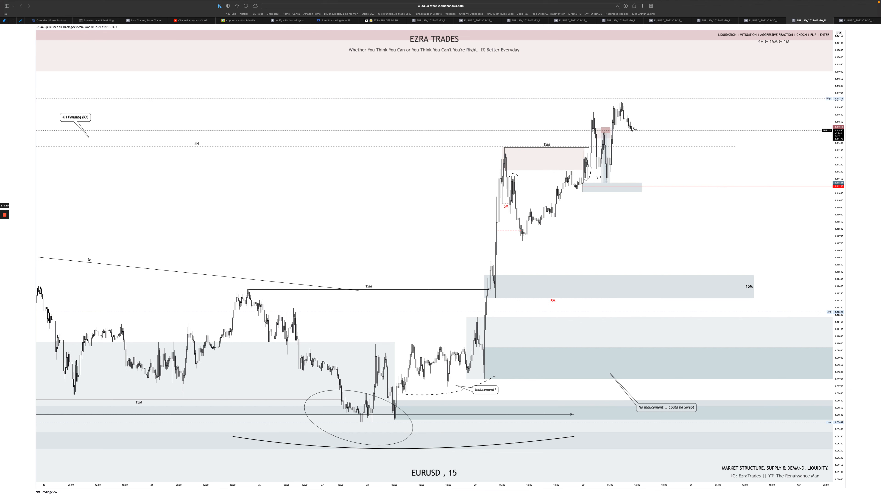
click(848, 22)
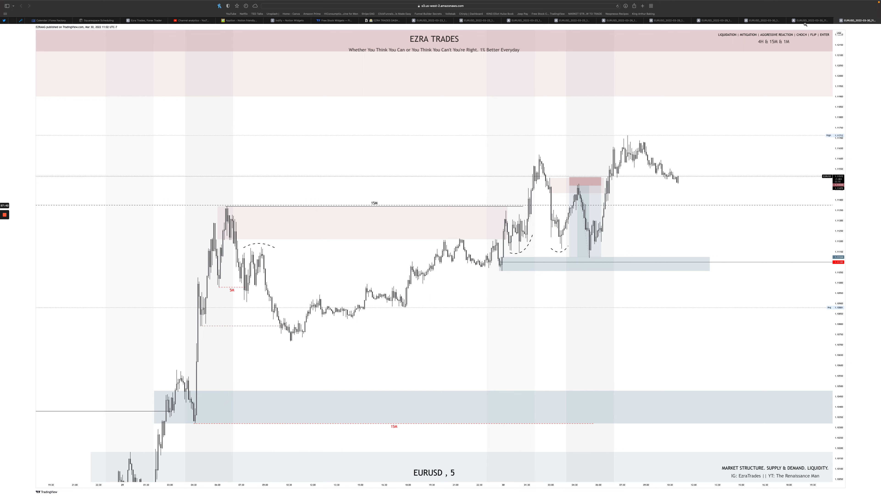
View the original of the March 30 trade's 1M screenshot, then review the trade's properties in Notion again
key(ctrl+Right)
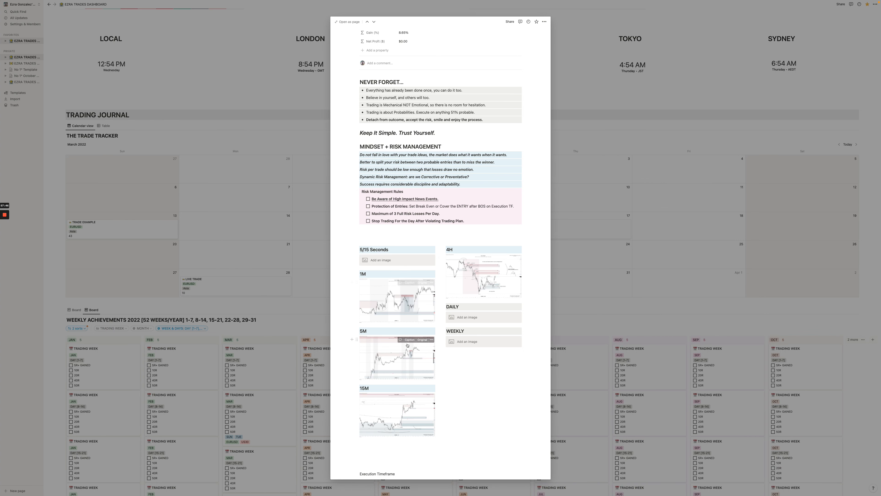
click(421, 285)
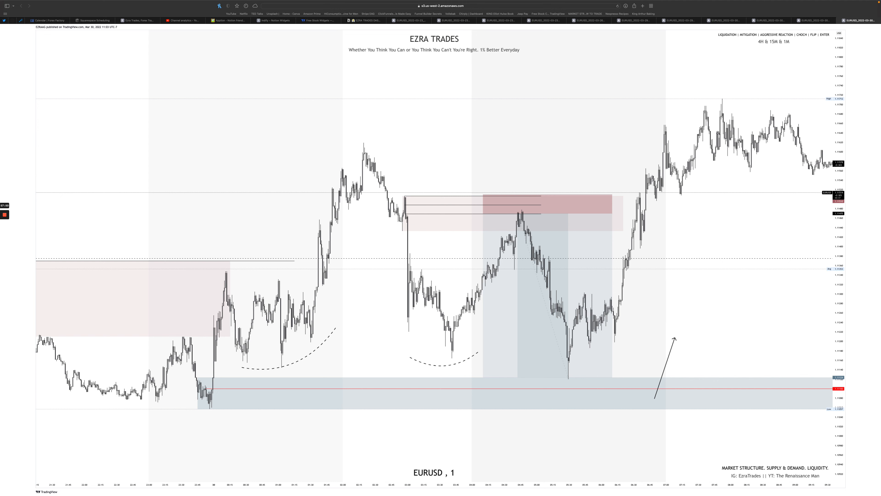
key(ctrl+Right)
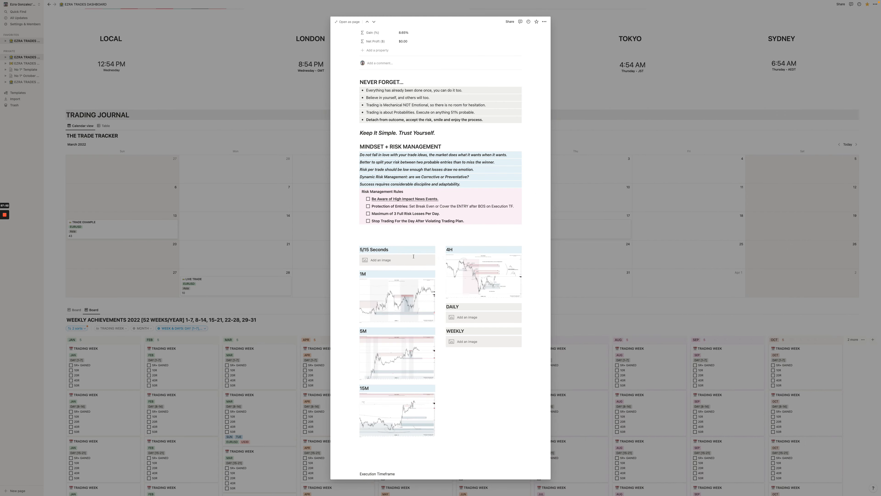
scroll(445, 280, up, 5)
scroll(445, 280, down, 3)
scroll(445, 280, up, 6)
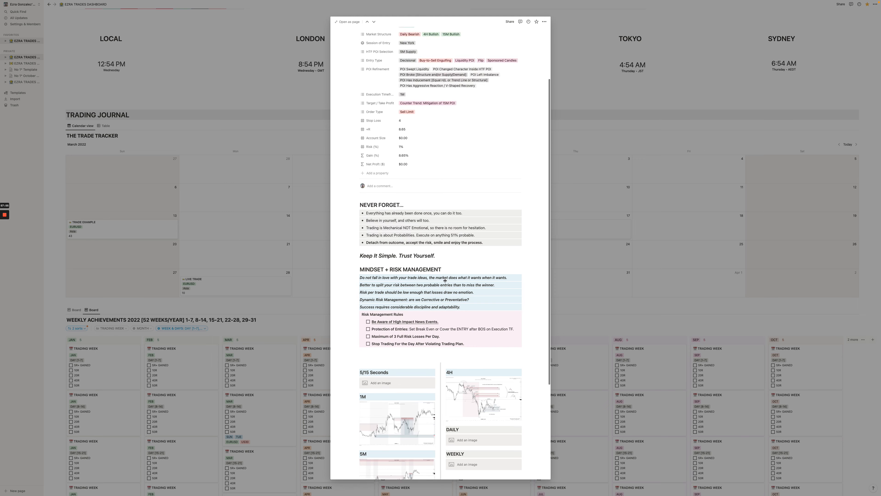
Close the March 30 trade, look over the dashboard's market widgets, clocks, trade calendar and weekly achievements board, and briefly reopen the trade
click(626, 231)
scroll(527, 279, down, 5)
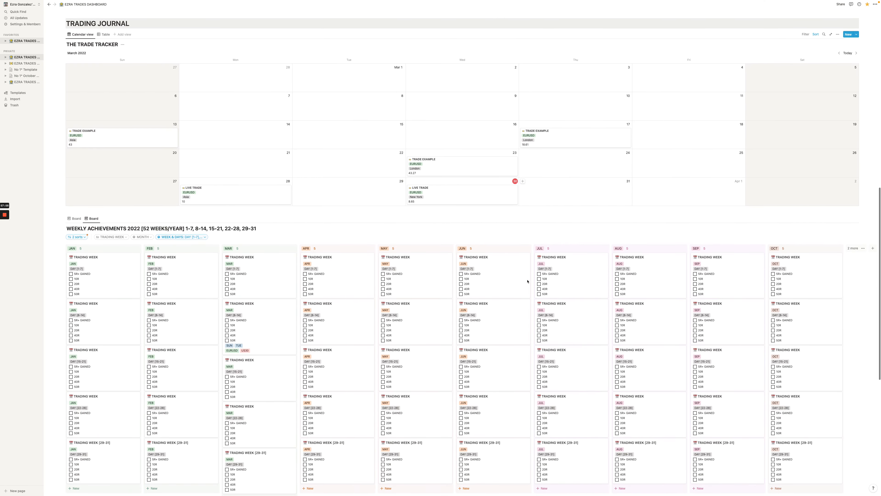
scroll(347, 278, down, 1)
scroll(354, 257, up, 6)
scroll(347, 225, up, 8)
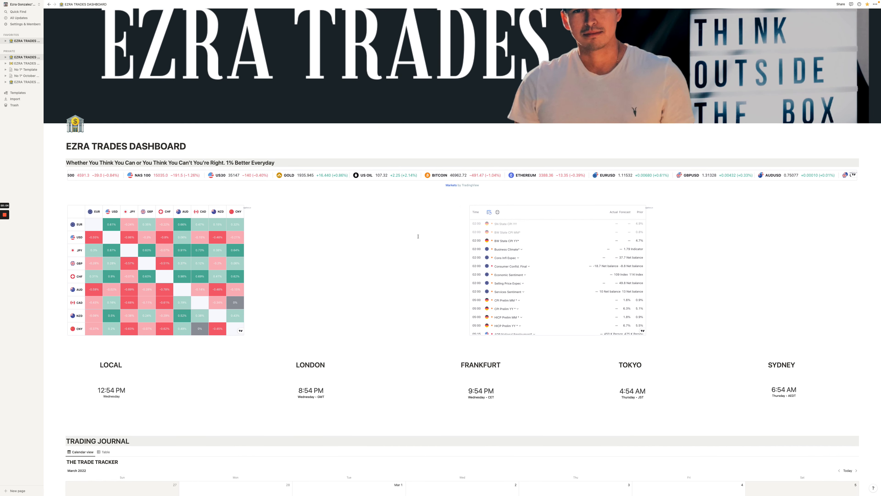
scroll(534, 149, down, 5)
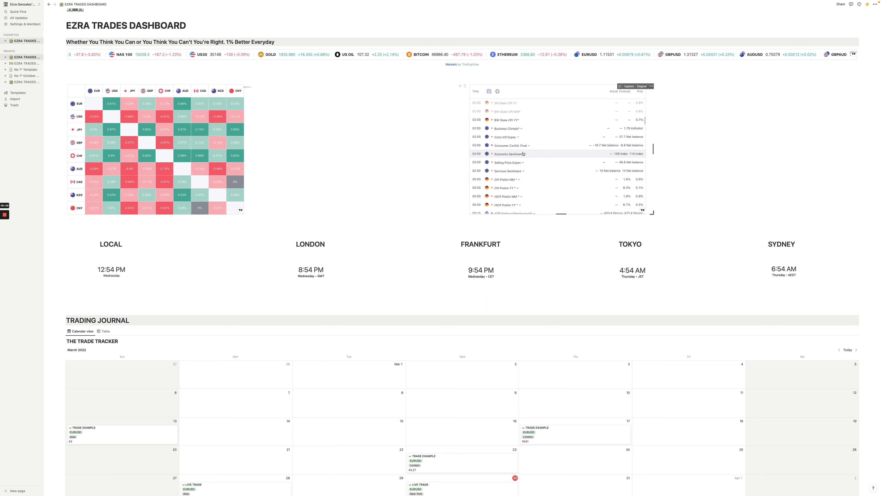
scroll(263, 173, down, 2)
scroll(262, 172, down, 5)
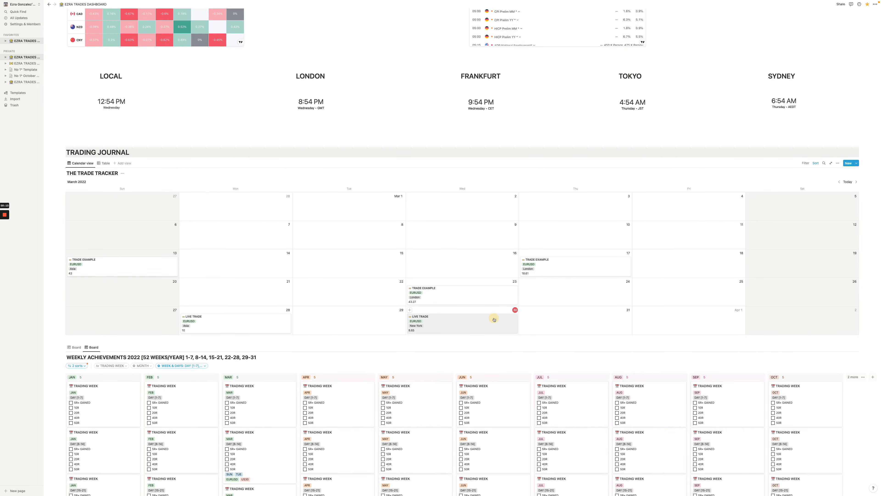
click(494, 319)
click(594, 292)
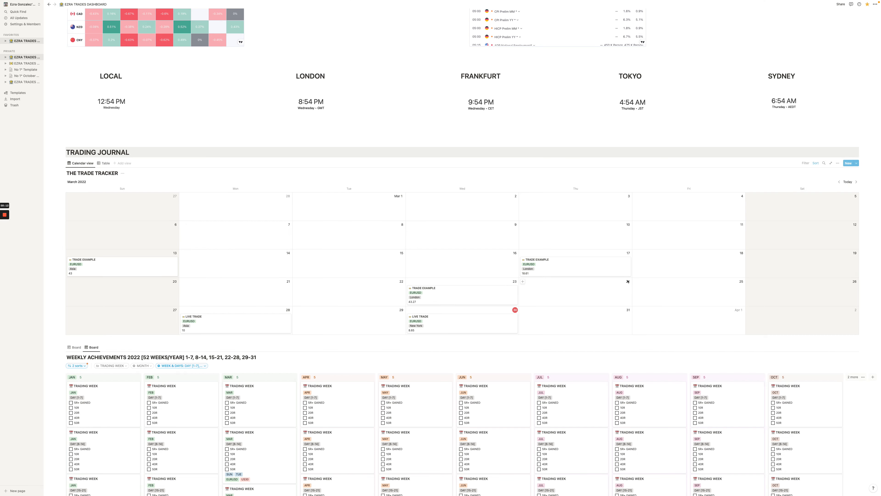
Create a new trade tracker entry from the TRADE LIVE # template and title it TRADE LIVE, leaving its date empty
click(851, 163)
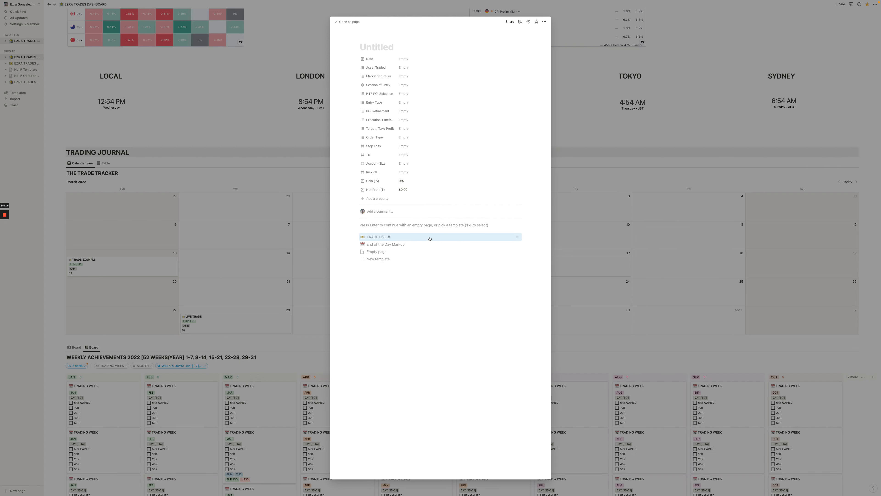
click(430, 238)
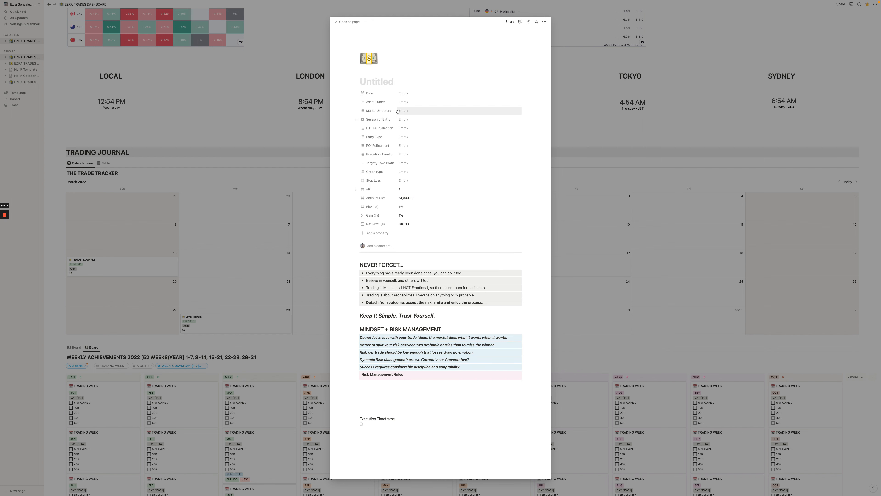
text(TRADE LIVE)
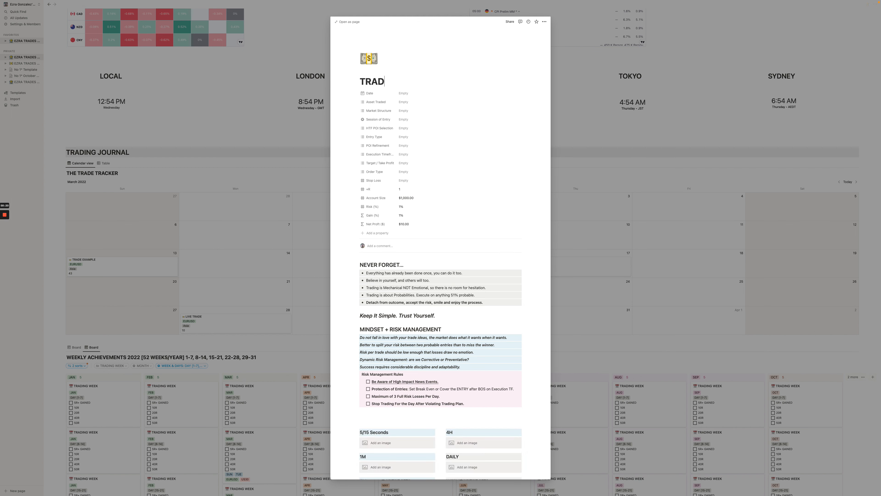
click(409, 94)
click(392, 94)
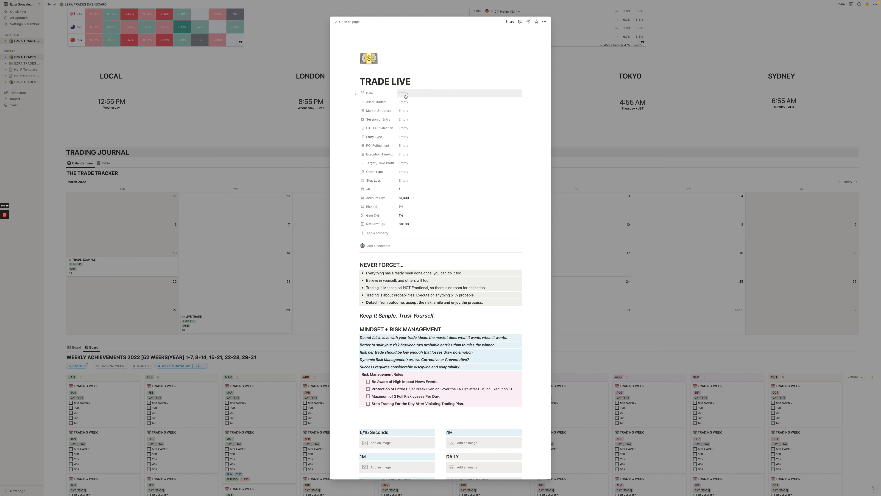
click(667, 137)
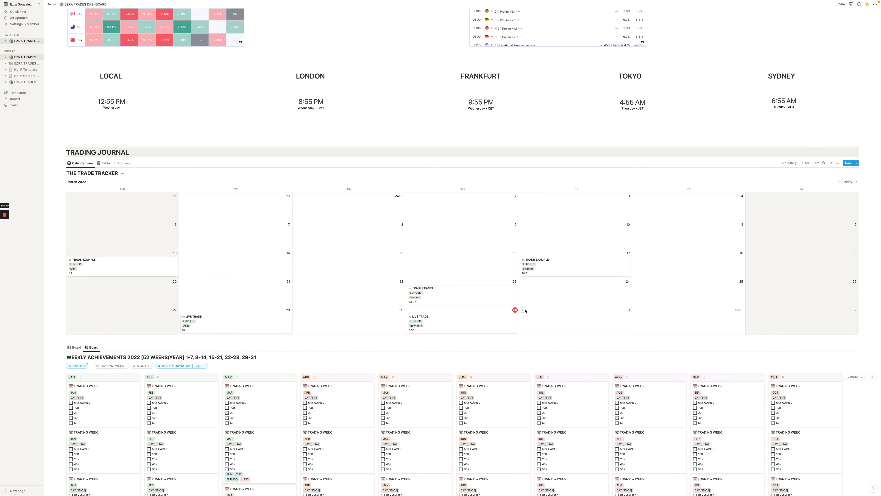
Add a March 31 entry from the TRADE LIVE # template with asset GBPJPY and refinement POI Broke [Structure and/or Supply/Demand]
click(523, 310)
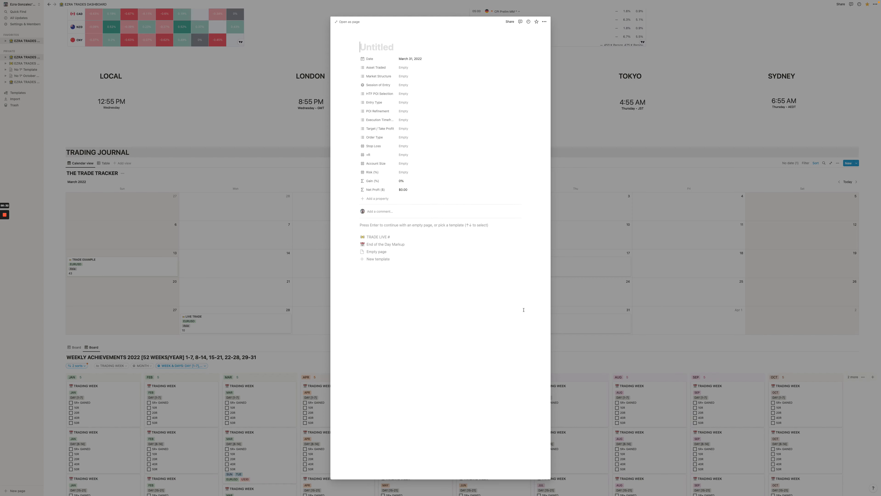
click(383, 240)
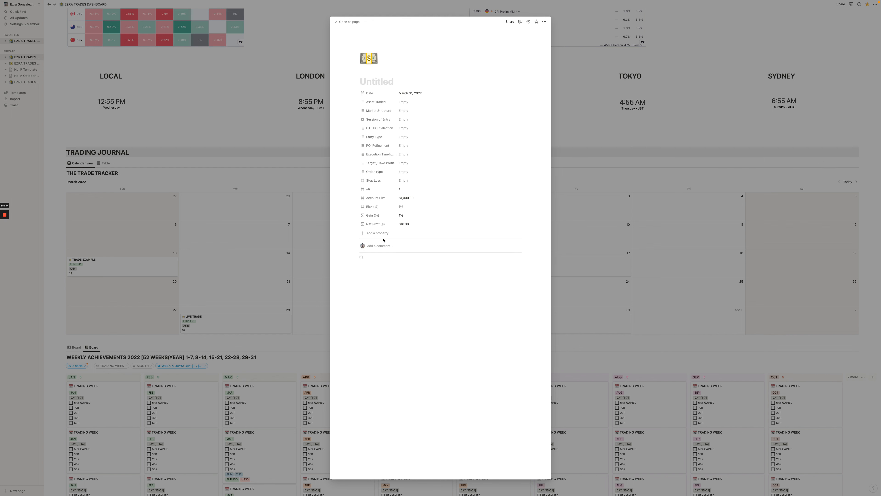
click(412, 101)
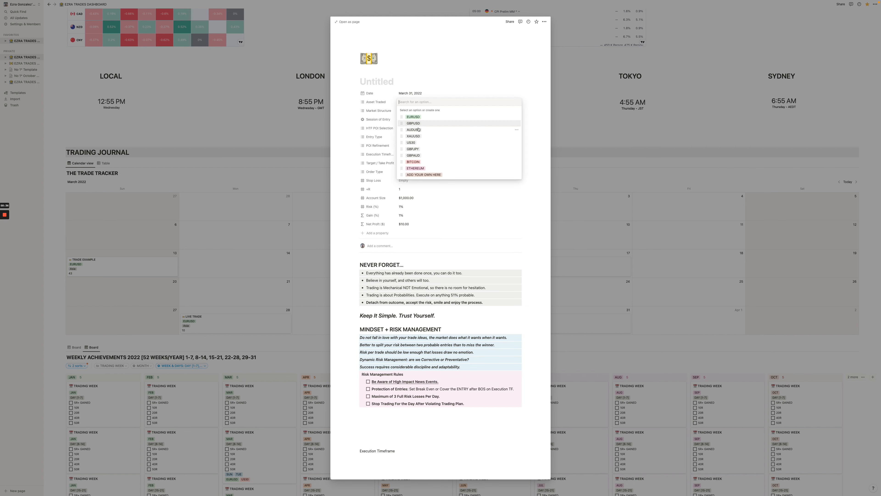
click(412, 149)
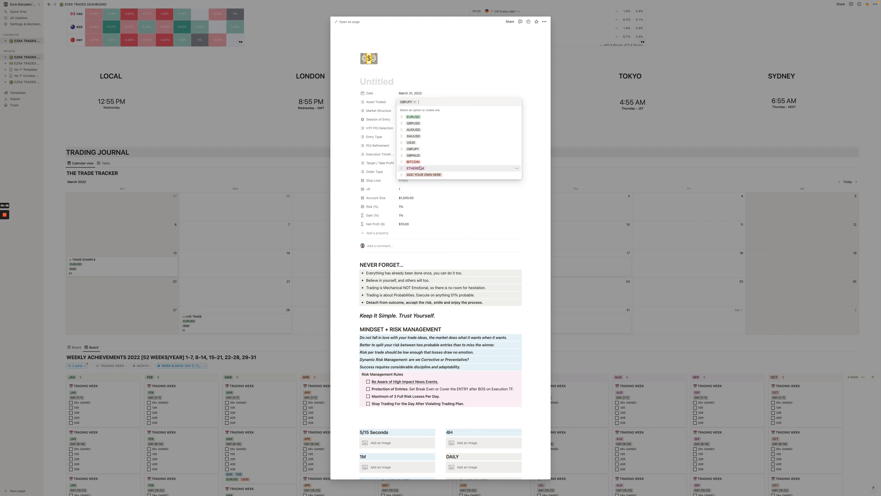
click(413, 201)
click(415, 146)
click(422, 167)
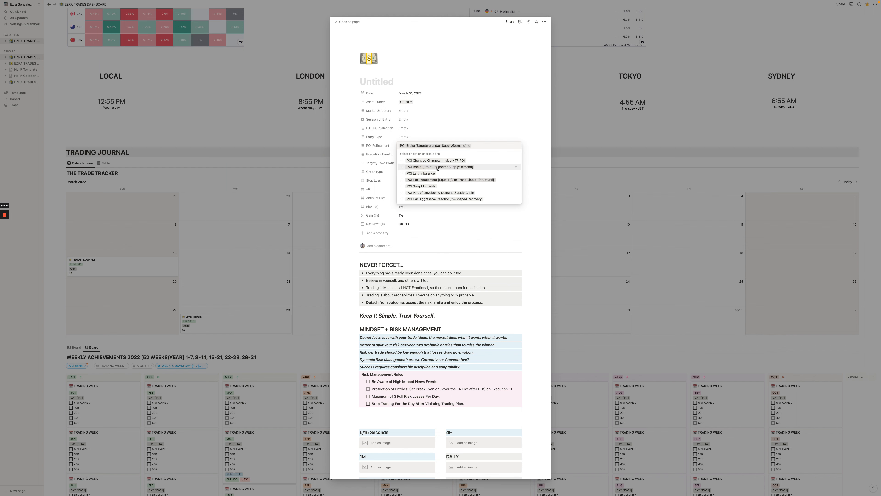
click(570, 160)
click(570, 160)
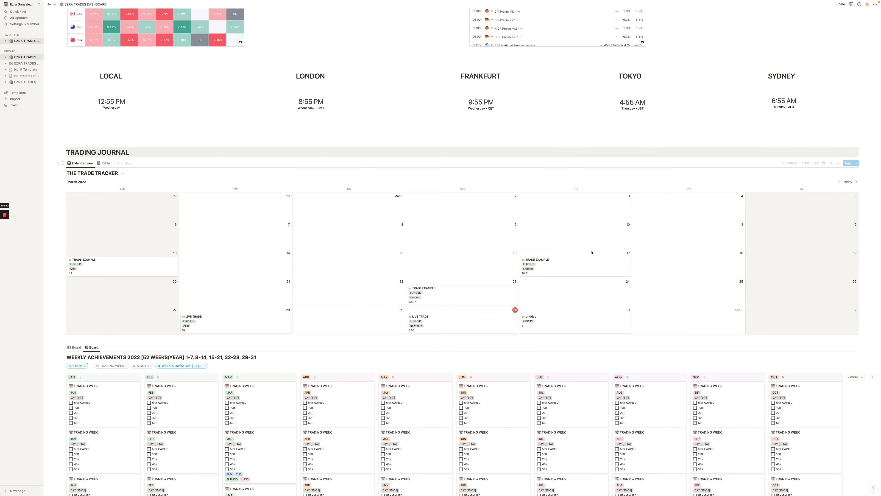
Delete the untitled March 31 entry from the trade calendar
right_click(627, 318)
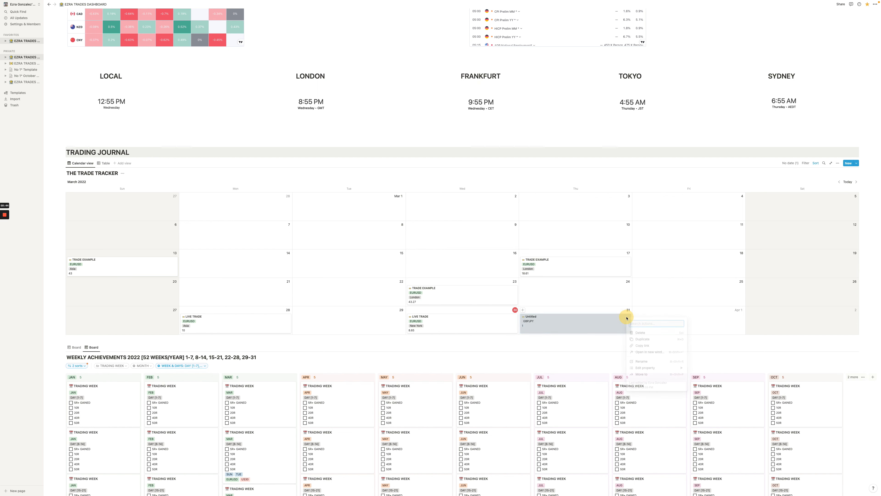
click(639, 332)
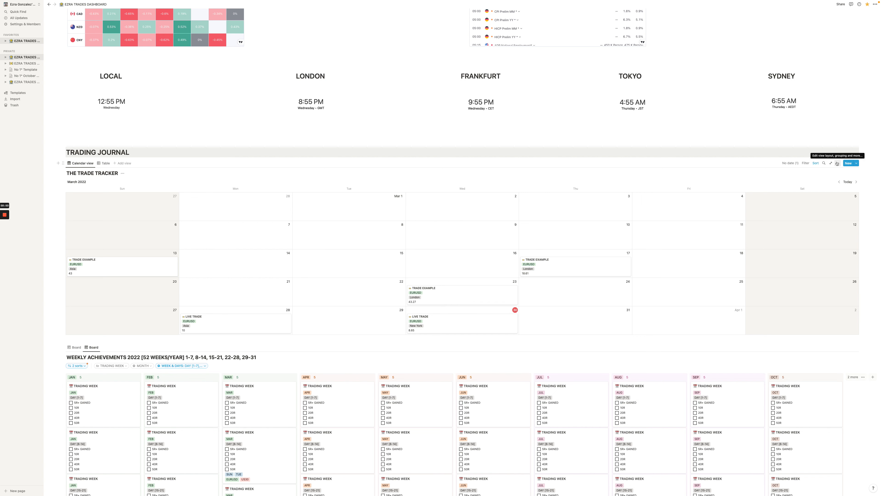
Check the calendar's sort and filter options, and hide and re-show the Asset Traded and Session of Entry properties on the trade cards
click(815, 163)
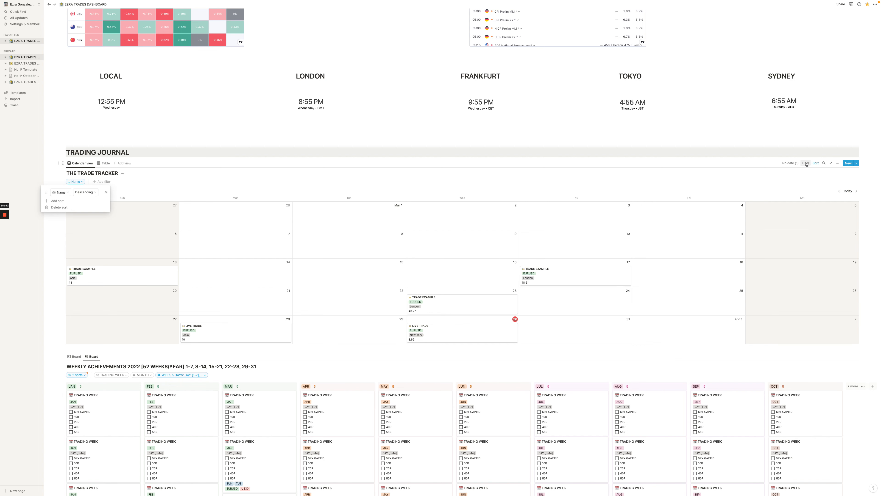
click(806, 164)
click(837, 164)
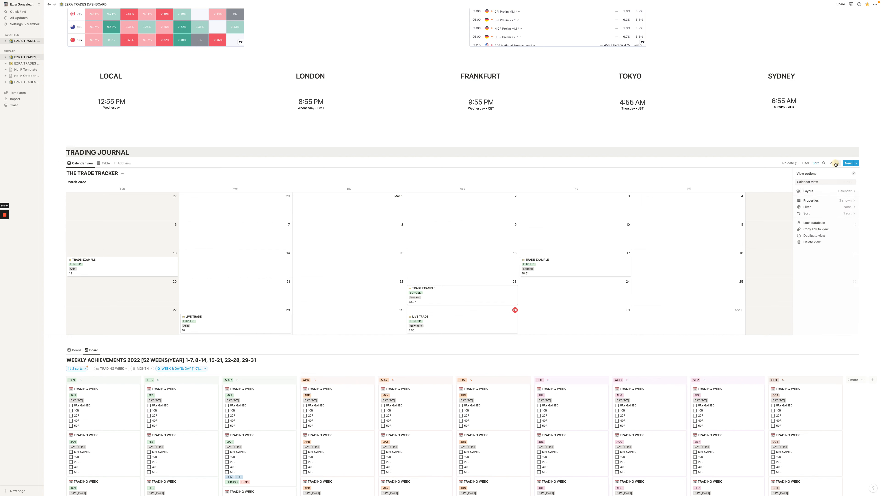
click(845, 201)
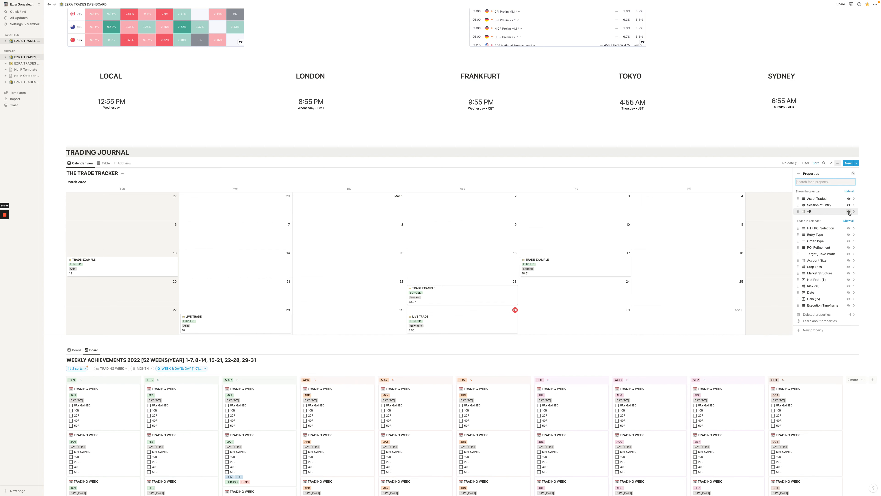
click(848, 199)
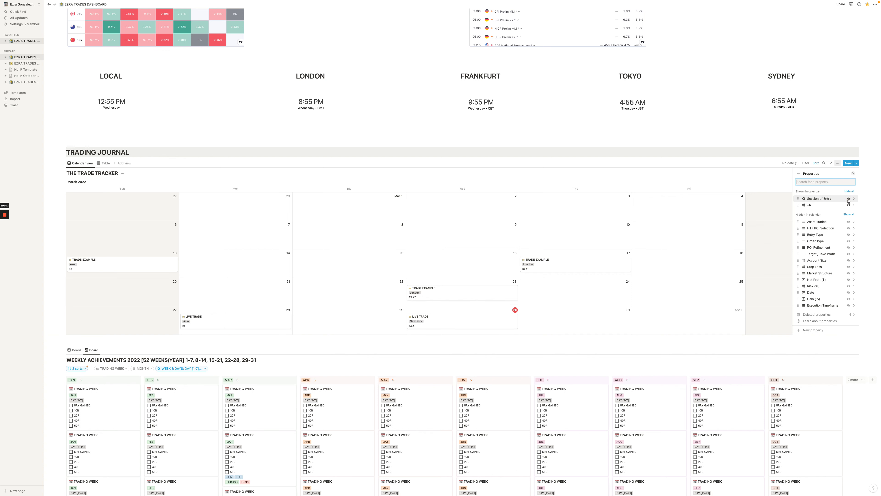
click(848, 199)
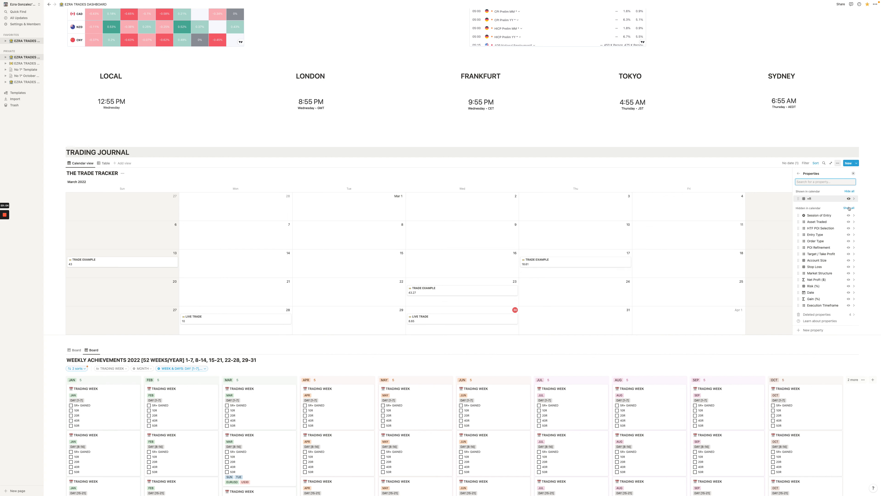
click(849, 222)
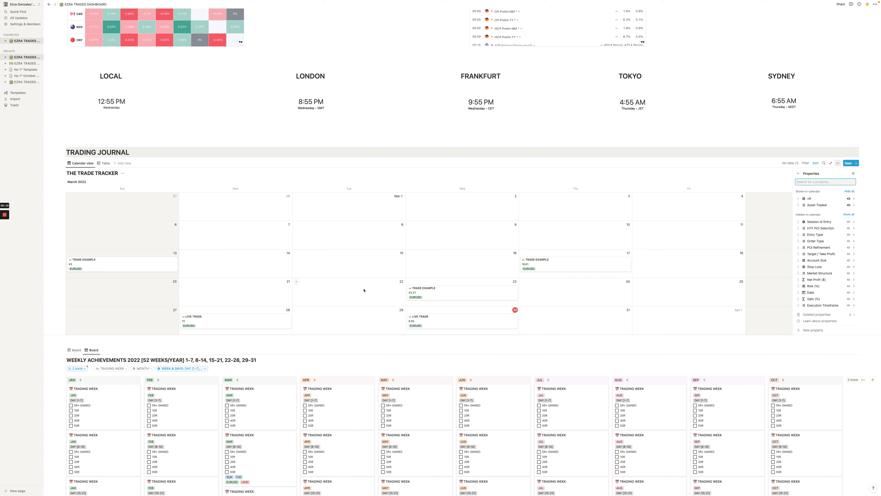
click(848, 222)
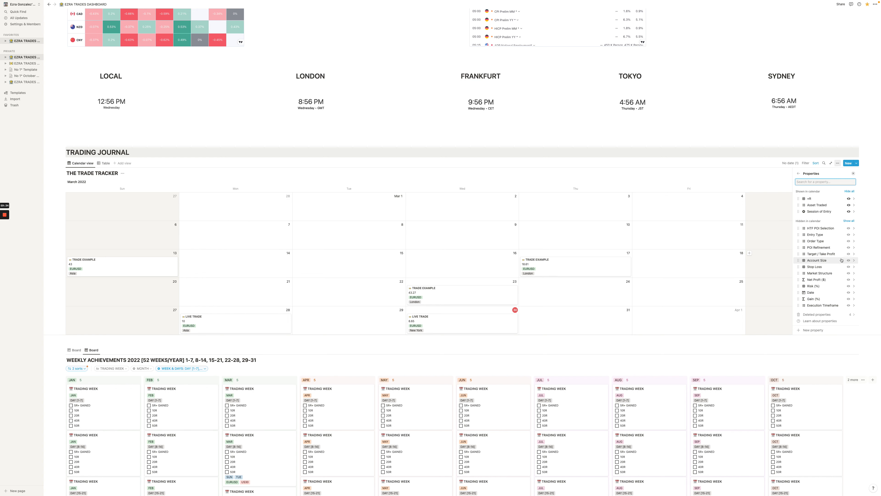
Show POI Refinement, Order Type and Entry Type on the calendar's trade cards and hide all three again
click(847, 249)
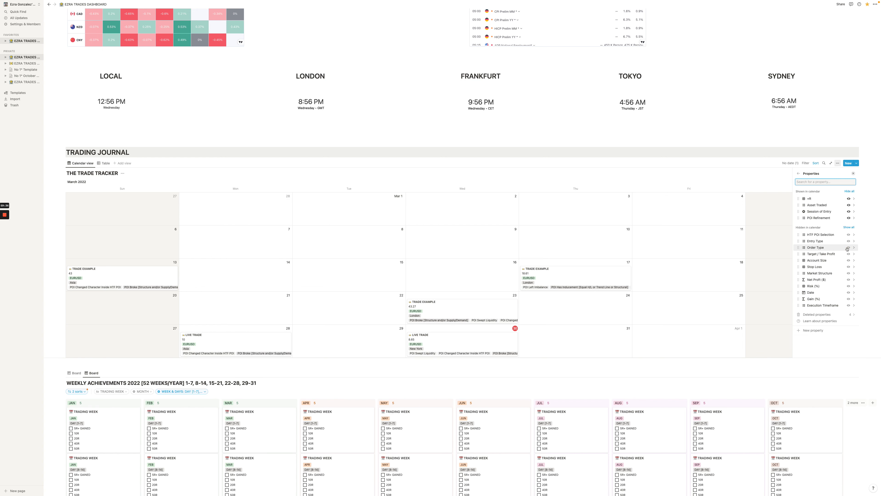
click(847, 249)
click(848, 247)
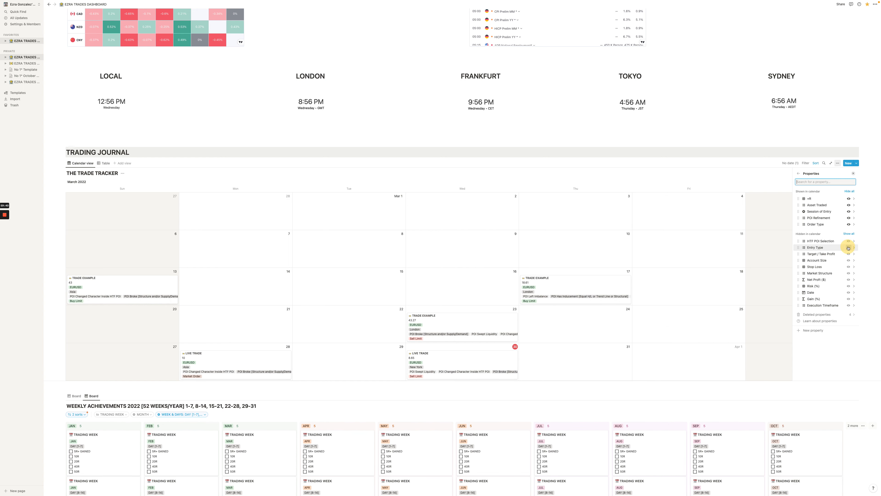
click(849, 218)
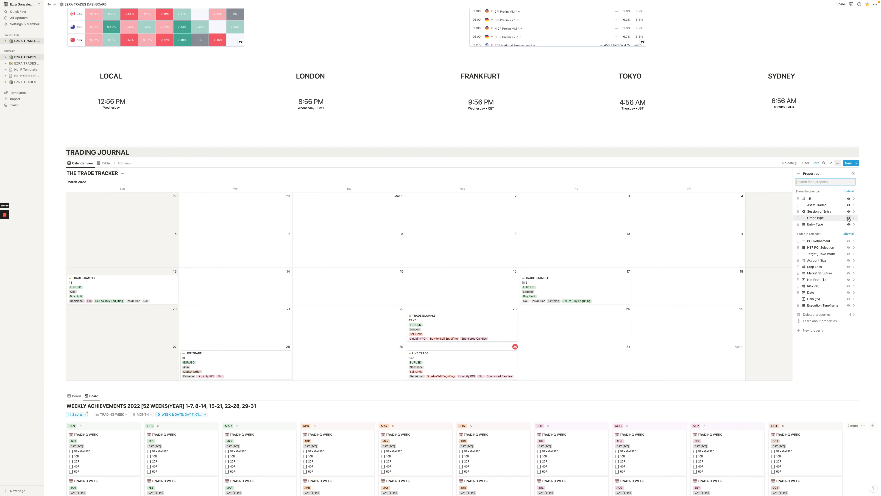
click(848, 218)
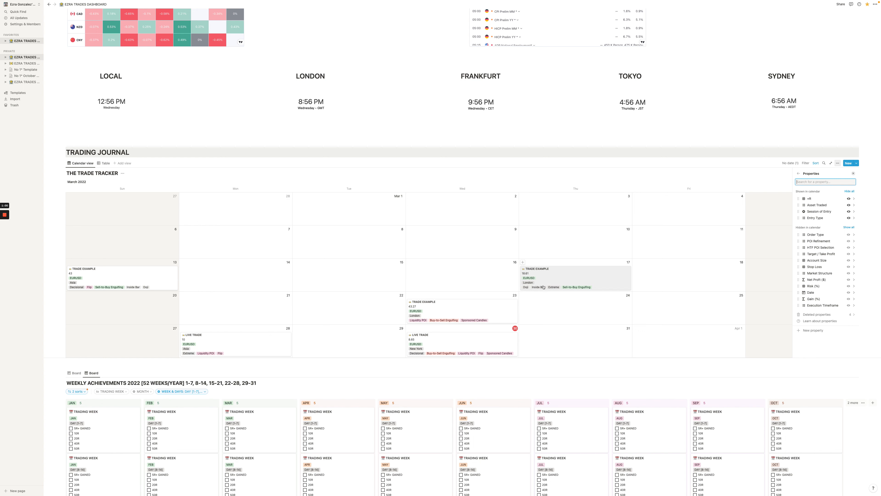
click(848, 217)
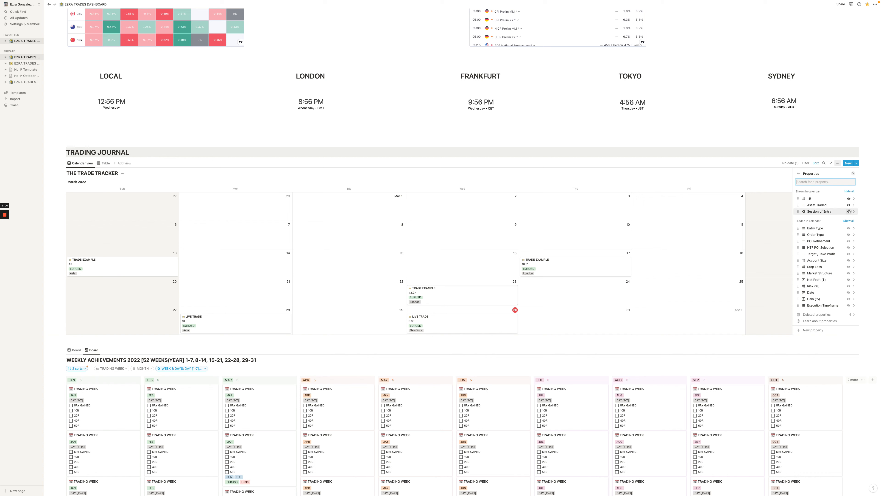
Hide and re-show the +R property, briefly display Net Profit ($) on the trade cards, and close the calendar's property settings
click(849, 198)
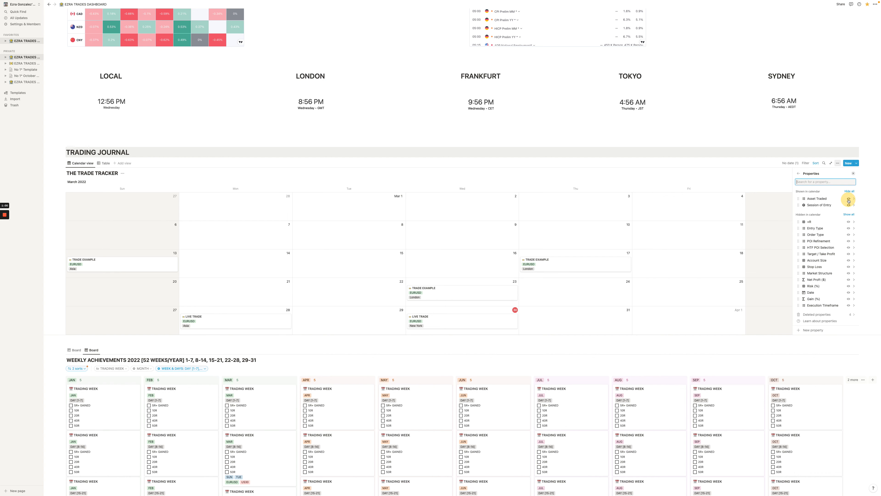
click(849, 222)
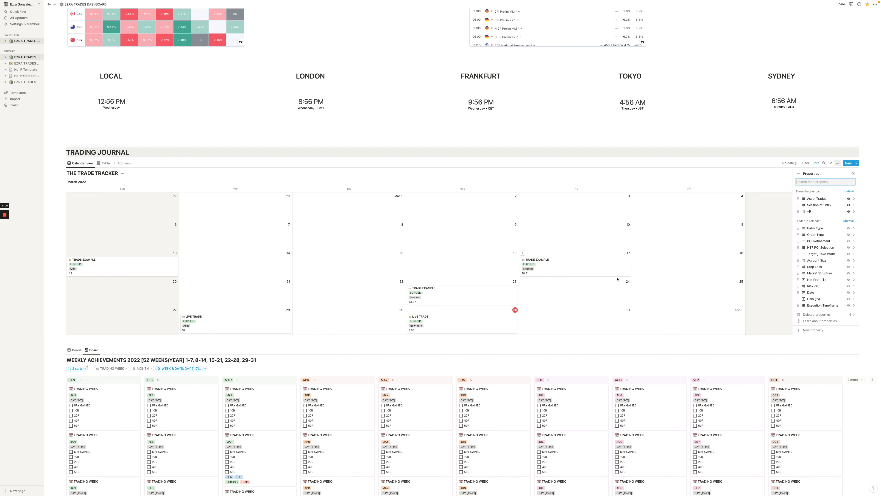
click(848, 280)
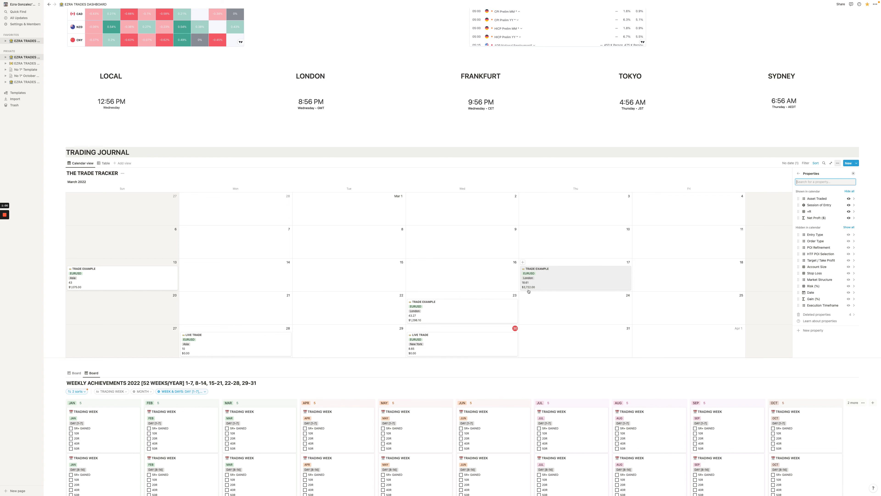
click(849, 217)
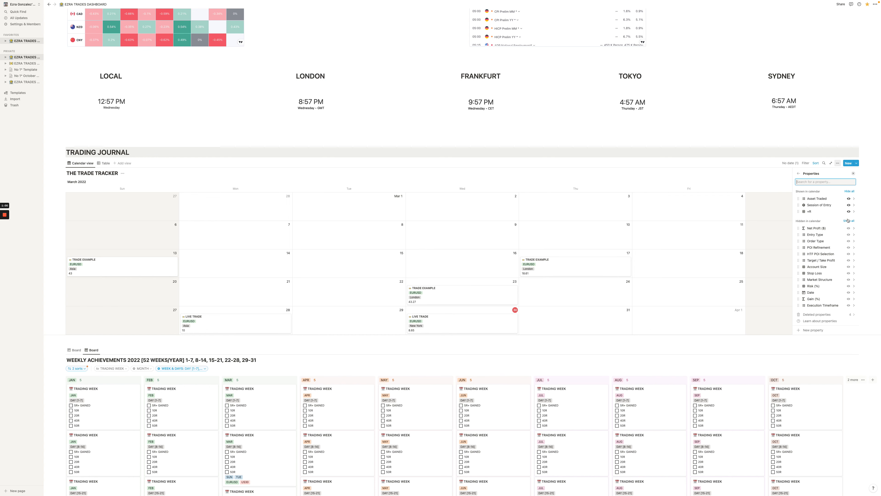
click(693, 346)
scroll(691, 347, down, 2)
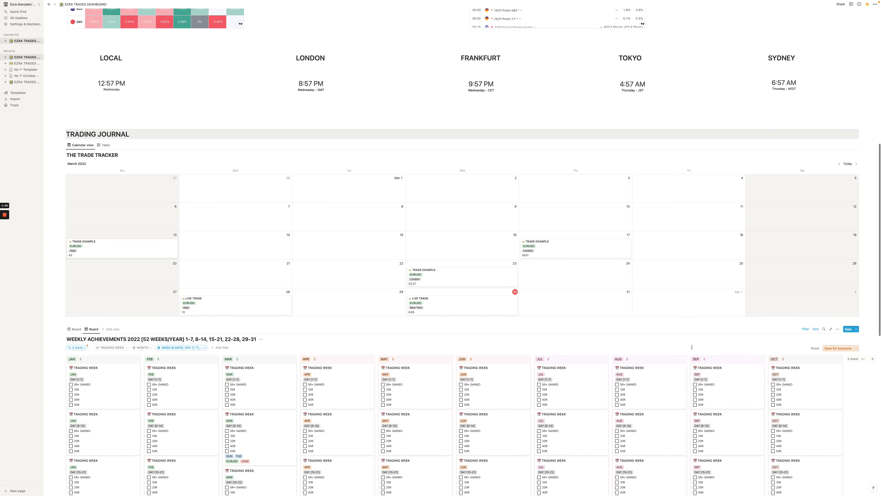
Look over the March 30 live trade entry and the weekly achievements board below the trade calendar
scroll(692, 347, down, 2)
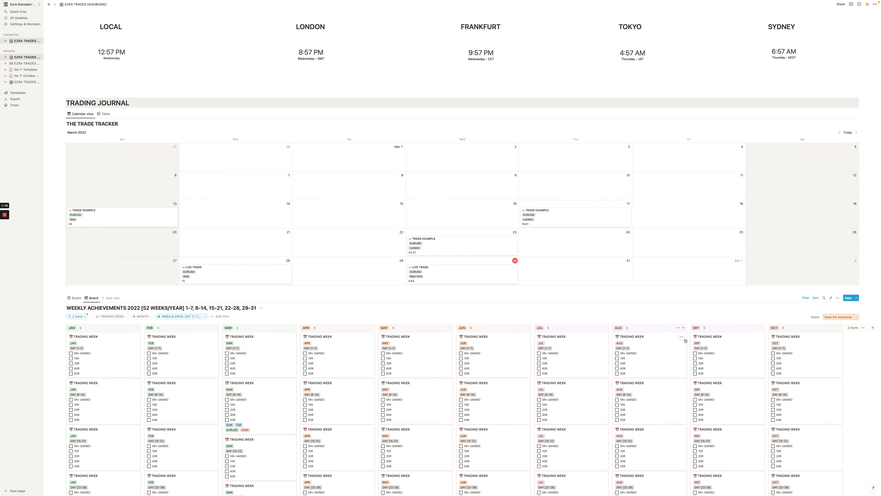
click(505, 282)
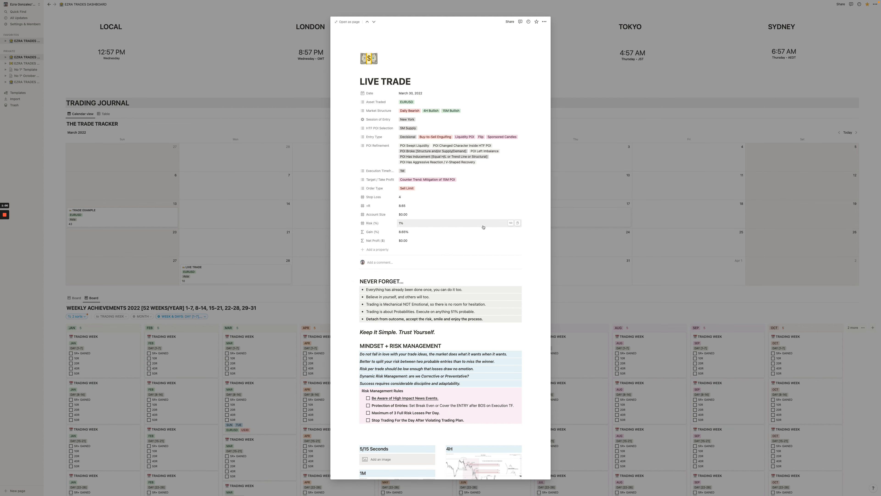
click(589, 236)
scroll(589, 237, down, 5)
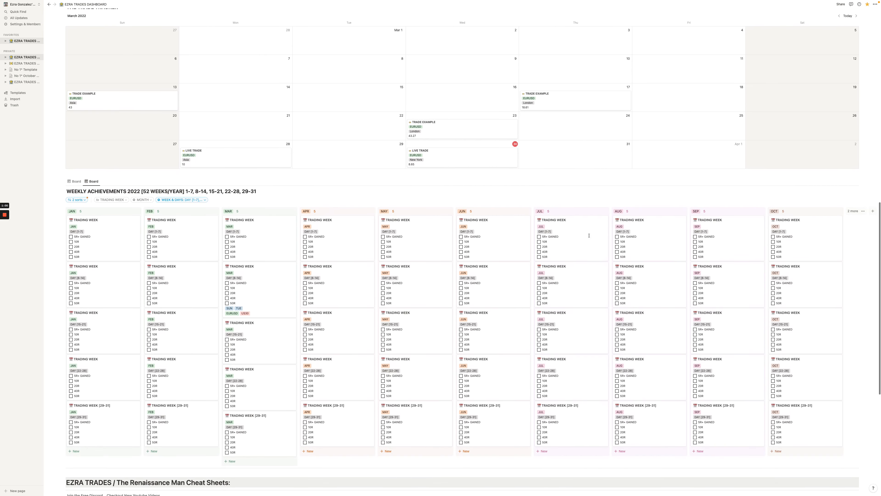
scroll(589, 236, down, 1)
scroll(589, 237, up, 1)
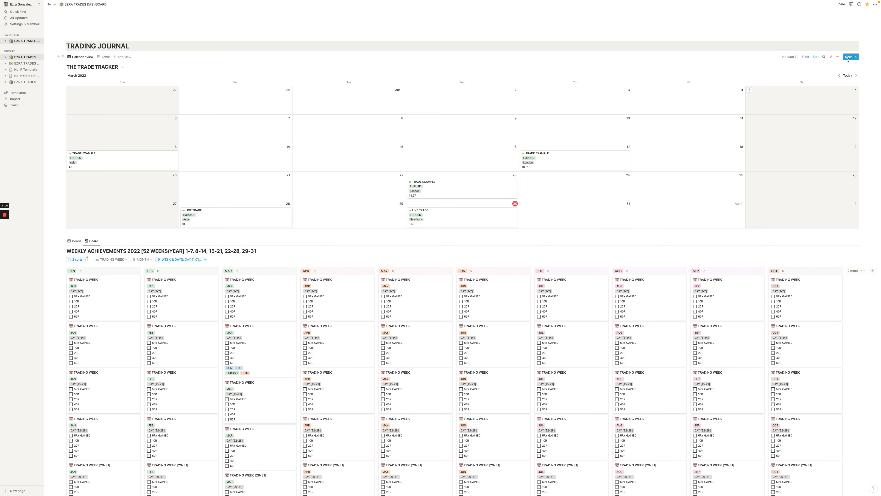
Browse the trade calendar ahead to April and May 2022 and return it to March
click(857, 76)
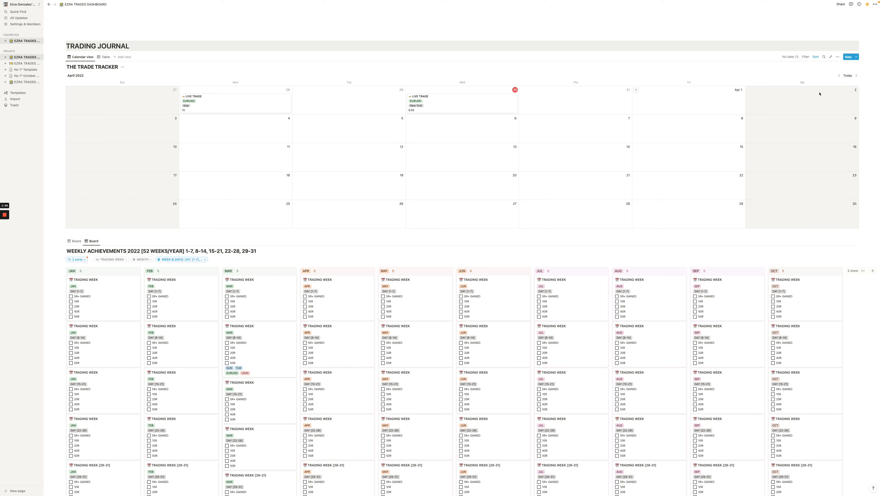
click(856, 76)
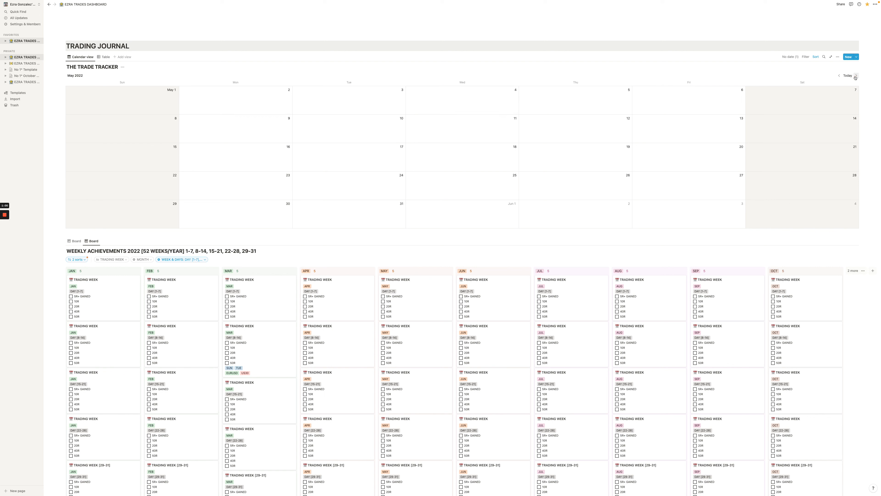
click(839, 77)
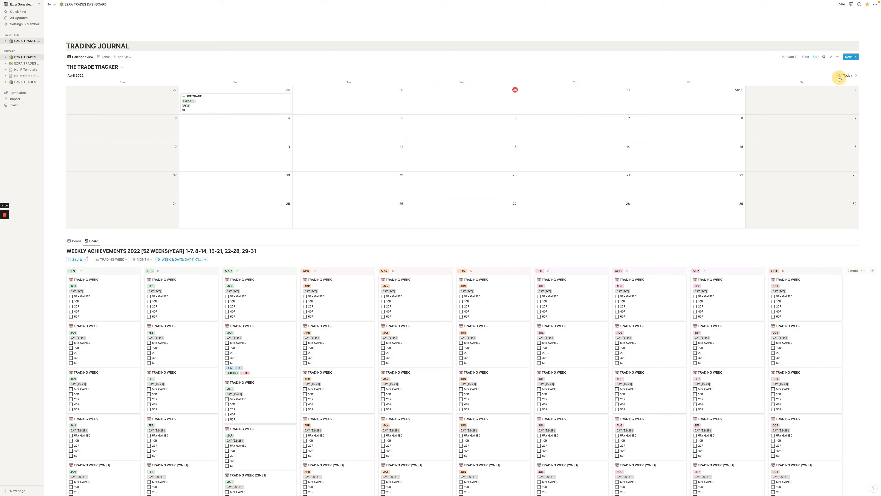
click(839, 77)
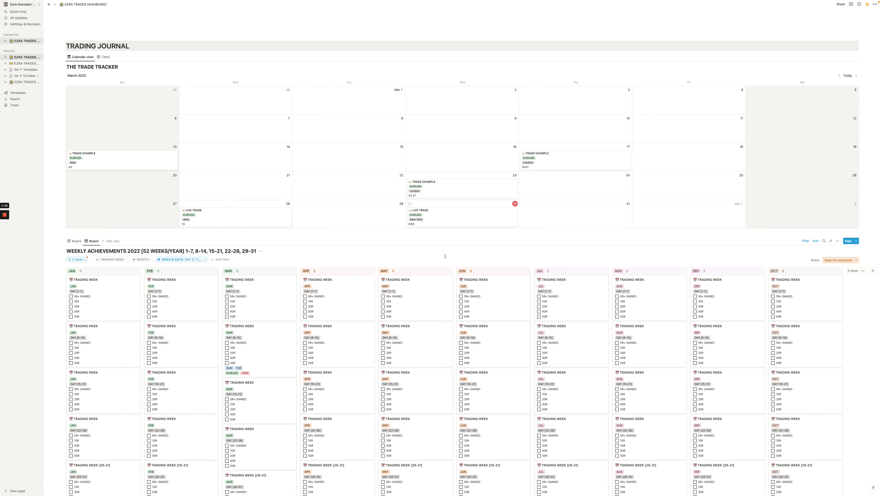
Check off 5R+ GAINED and 10R on the March DAY [1-7] trading week card
scroll(445, 256, up, 1)
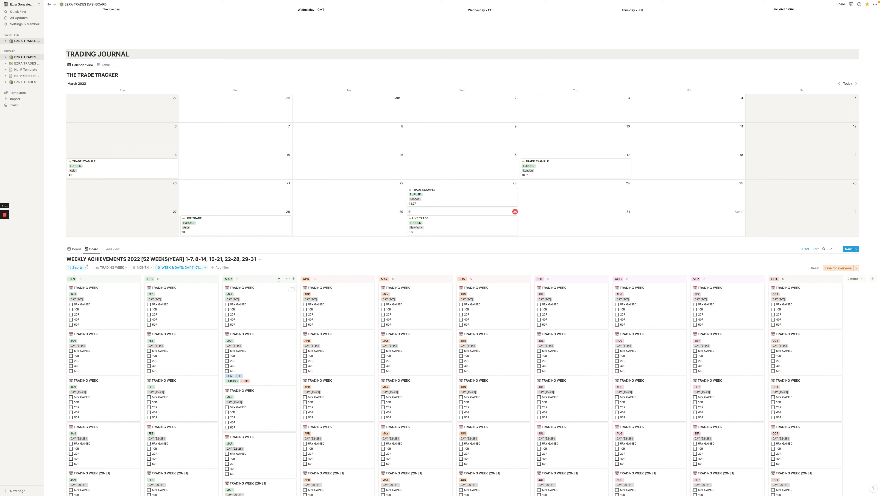
click(270, 304)
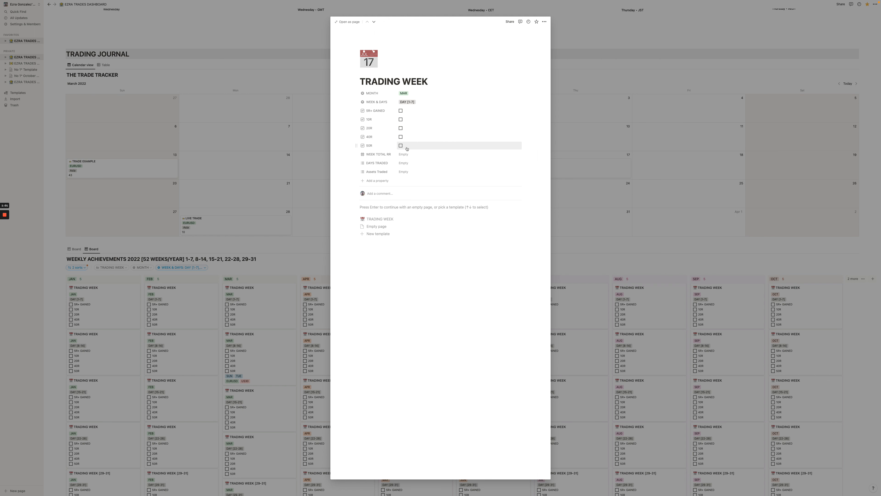
click(400, 111)
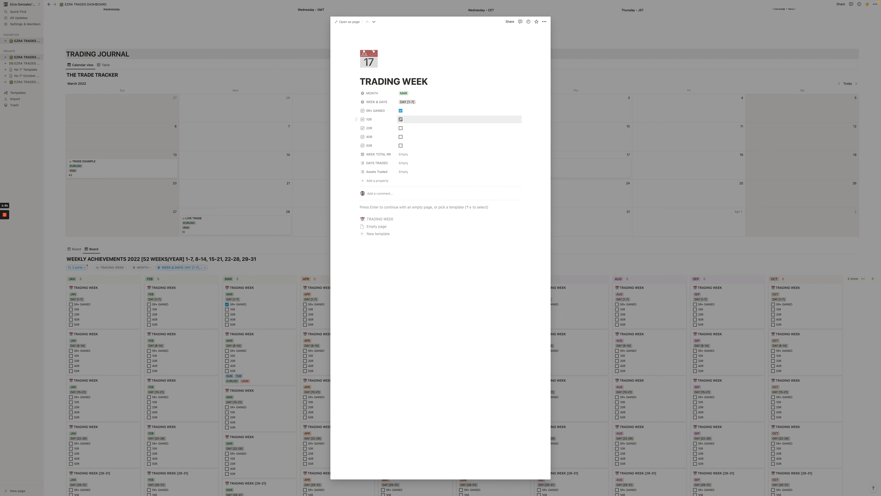
click(239, 230)
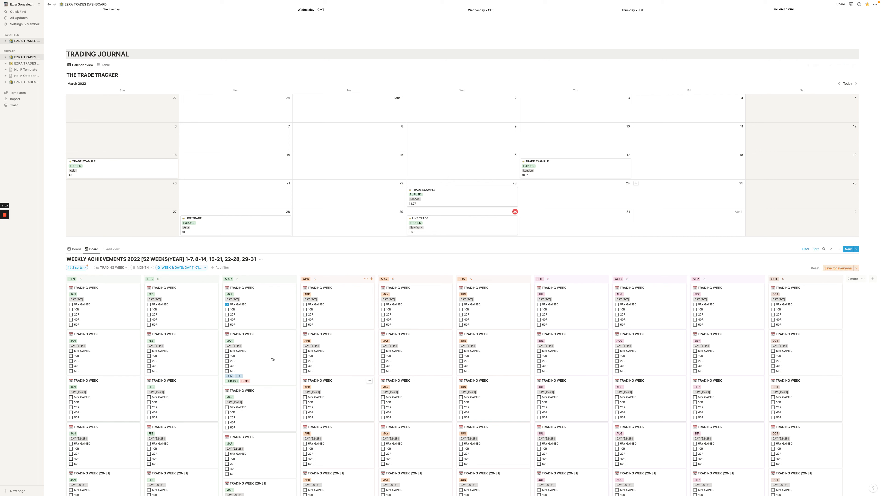
click(261, 316)
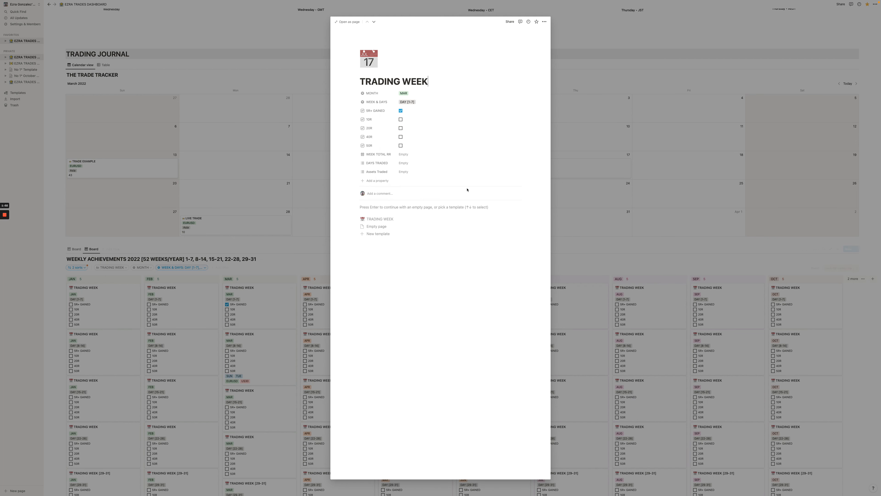
click(401, 119)
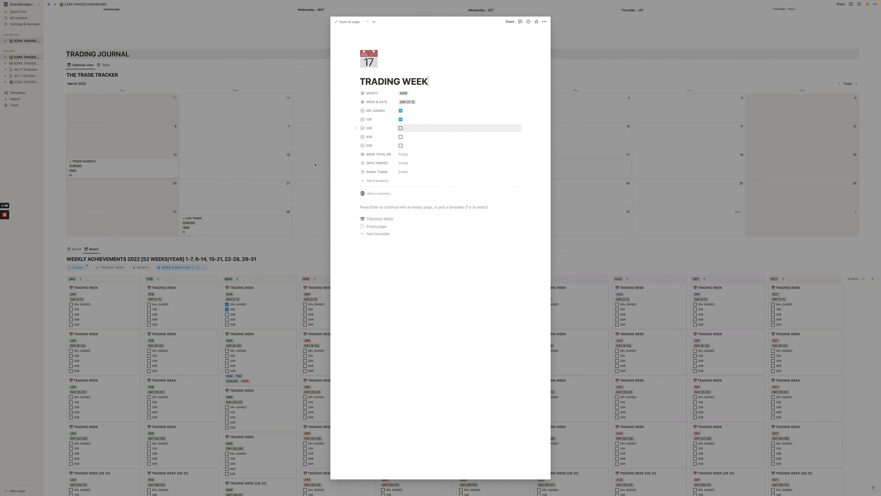
click(263, 189)
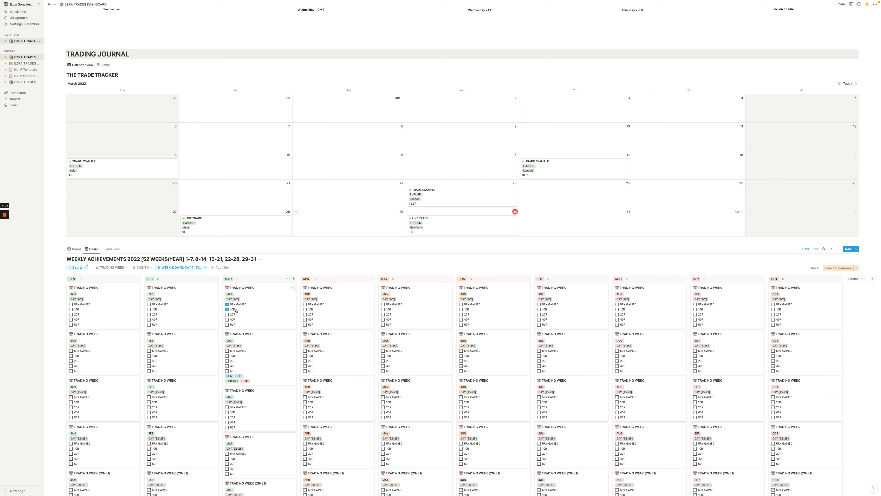
Check off 5R+ GAINED, 10R, 20R and 40R on the March DAY [8-14] trading week card
click(236, 356)
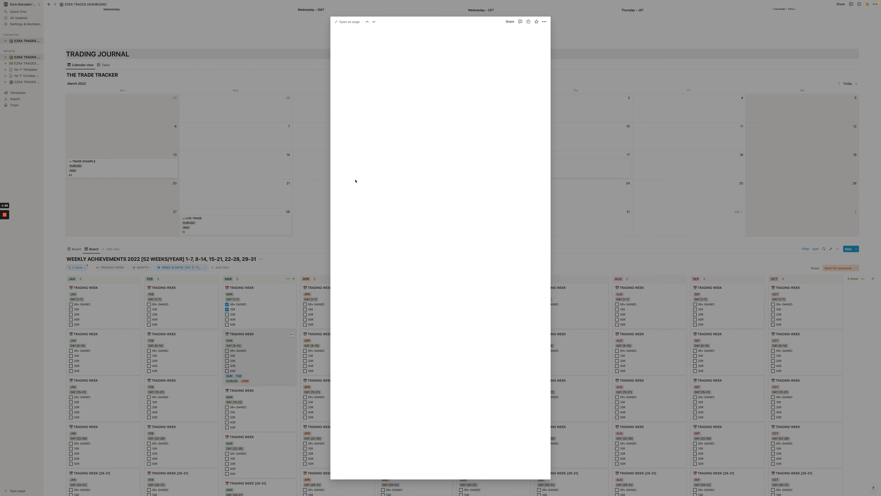
click(401, 136)
click(400, 128)
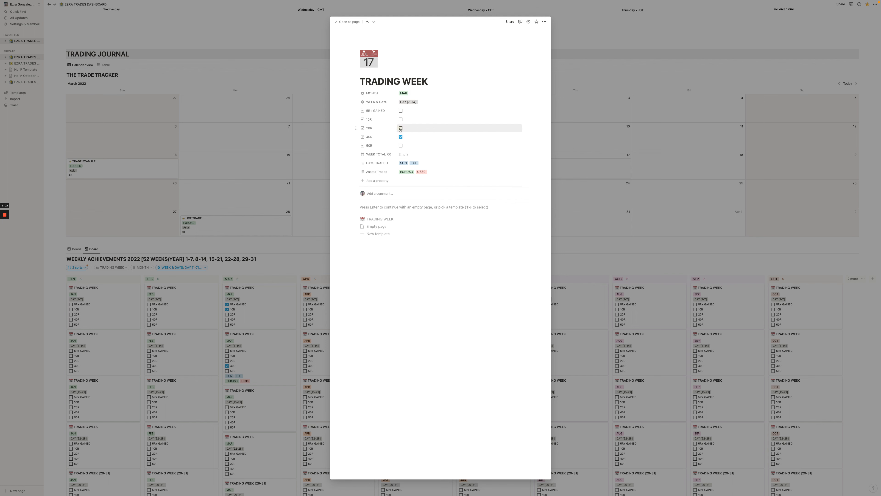
click(401, 119)
click(400, 110)
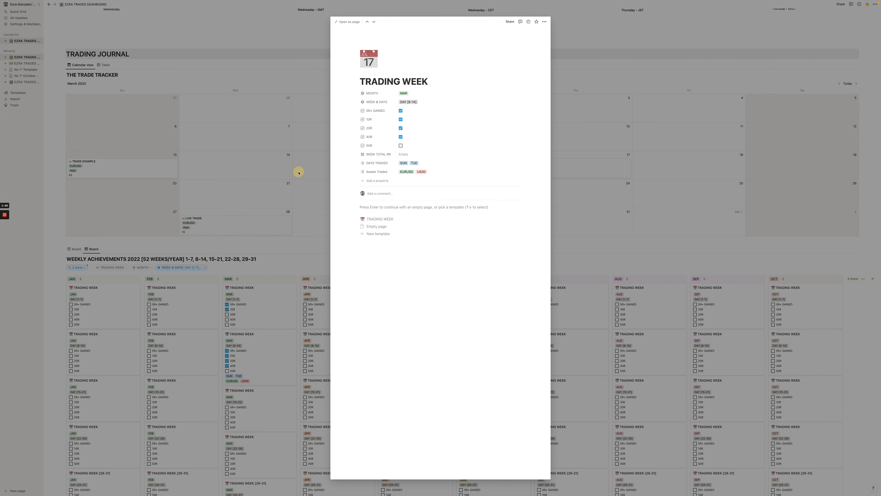
click(297, 173)
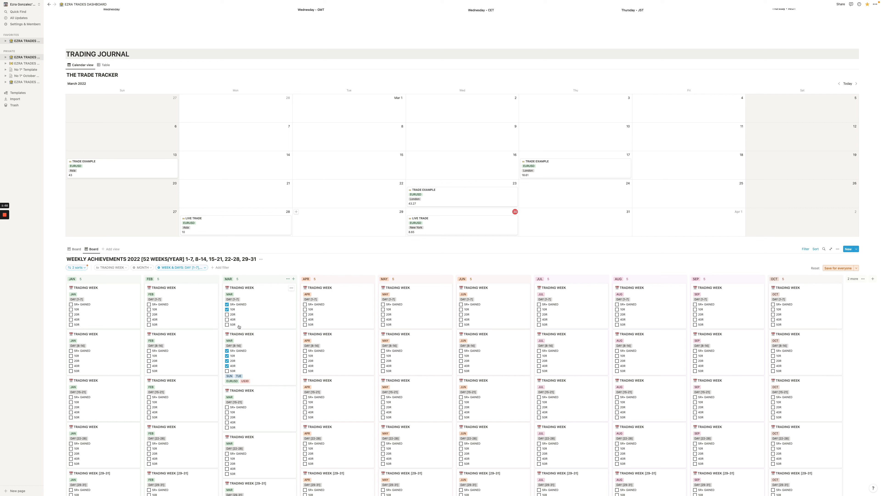
Set the week total RR of the March DAY [1-7] trading week to 20 and check its days-traded options
click(244, 318)
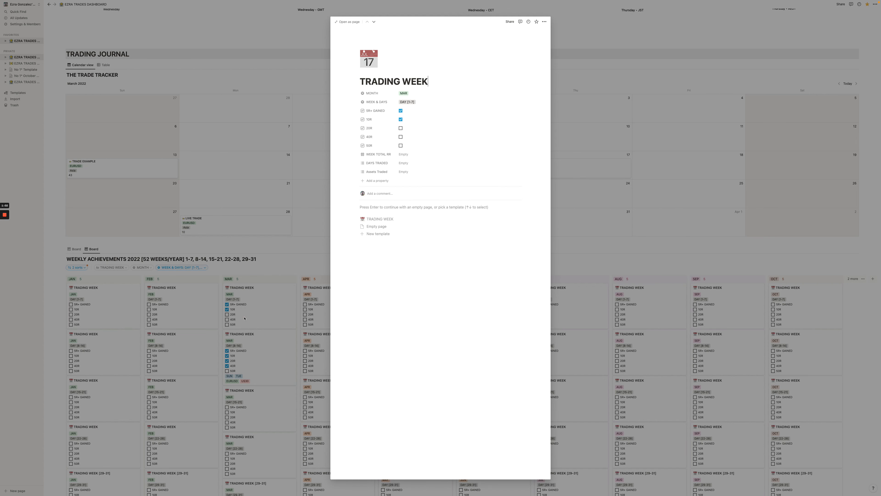
click(410, 154)
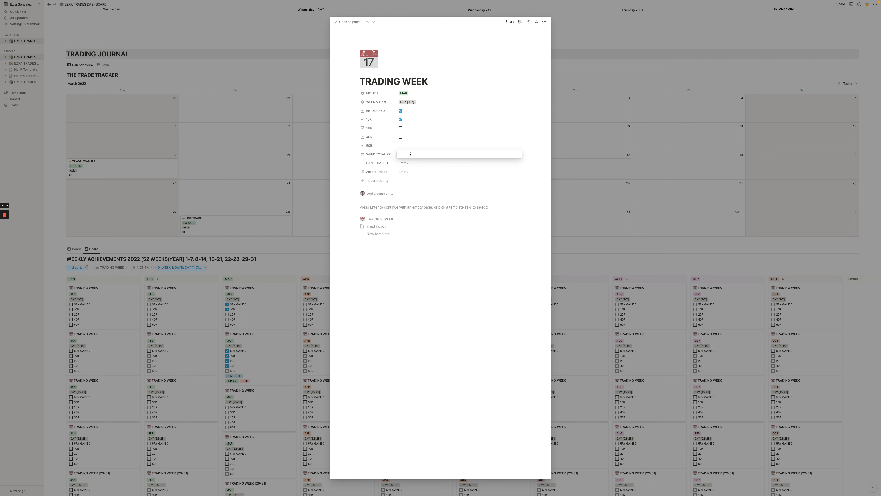
text(20)
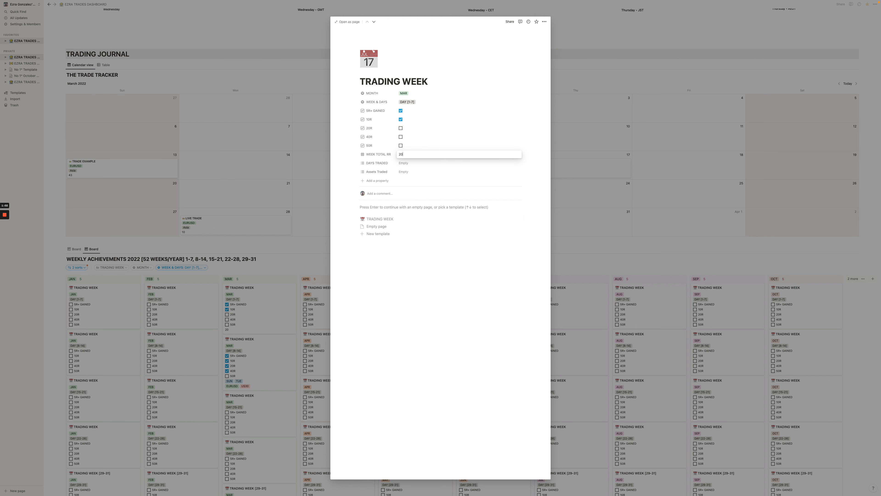
key(Return)
click(413, 164)
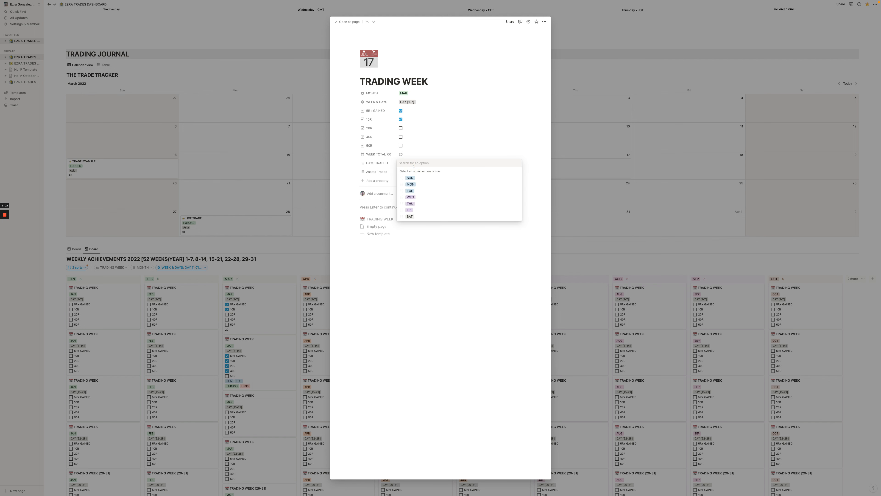
click(590, 157)
click(592, 157)
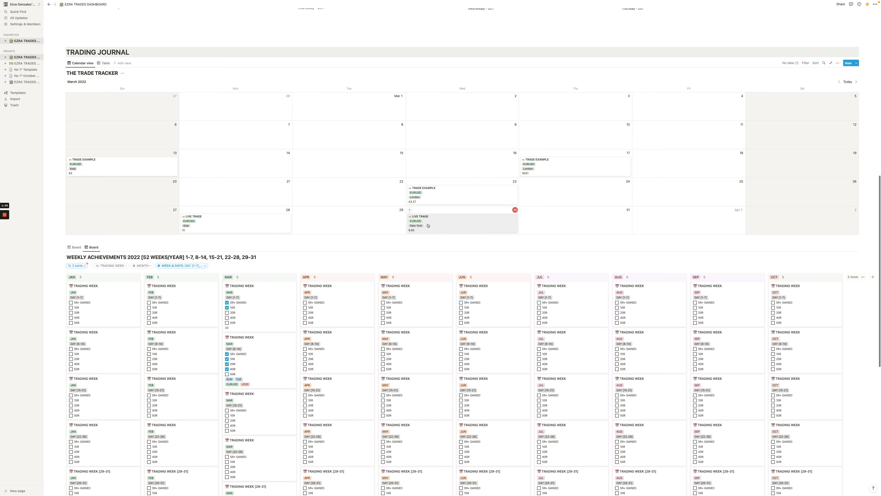
Check off 5R+ GAINED and set the week total RR to 8 for the March [29-31] trading week
scroll(428, 226, down, 5)
click(253, 431)
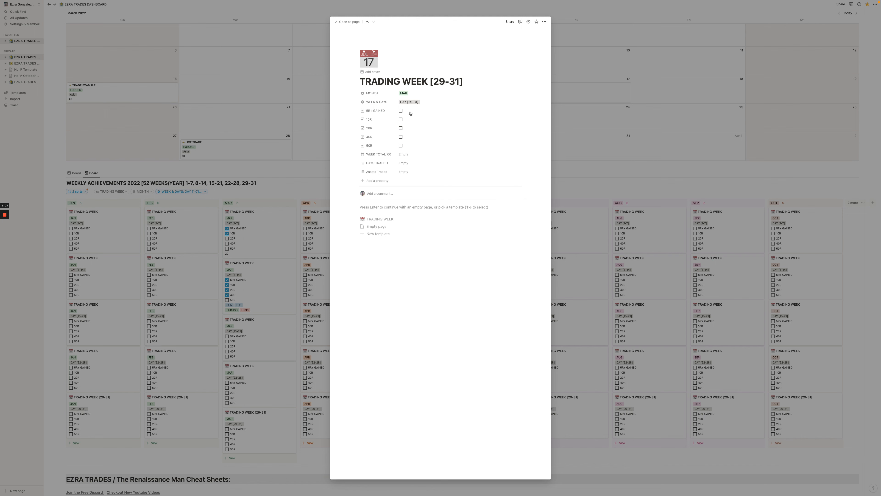
click(271, 152)
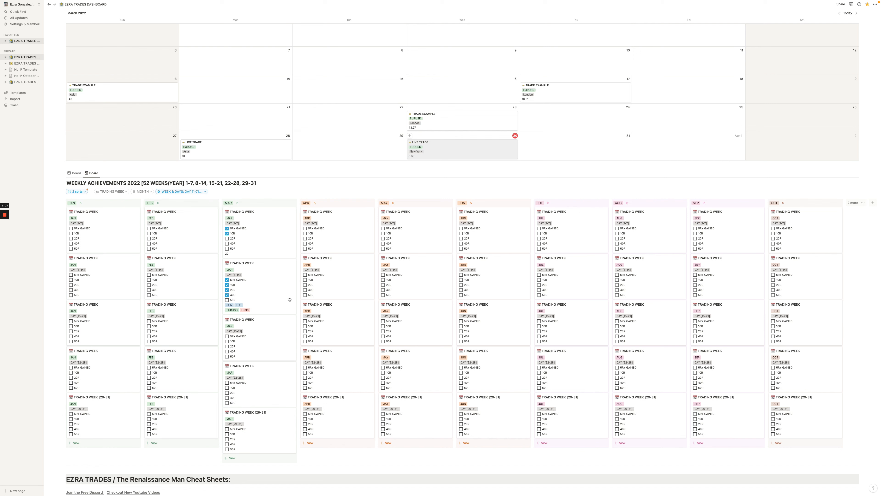
click(263, 417)
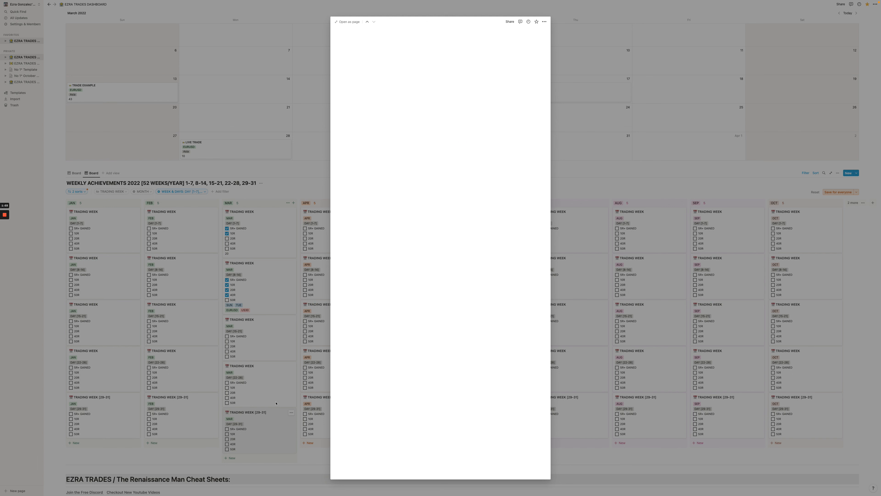
click(401, 110)
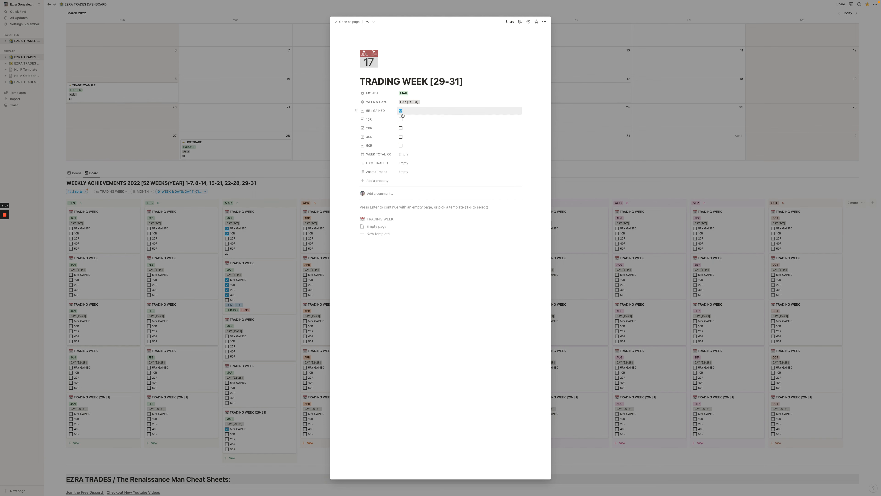
click(404, 155)
text(8)
Set days traded to WED and assets traded to EURUSD and US30 for the March [29-31] week, and close its page
click(413, 163)
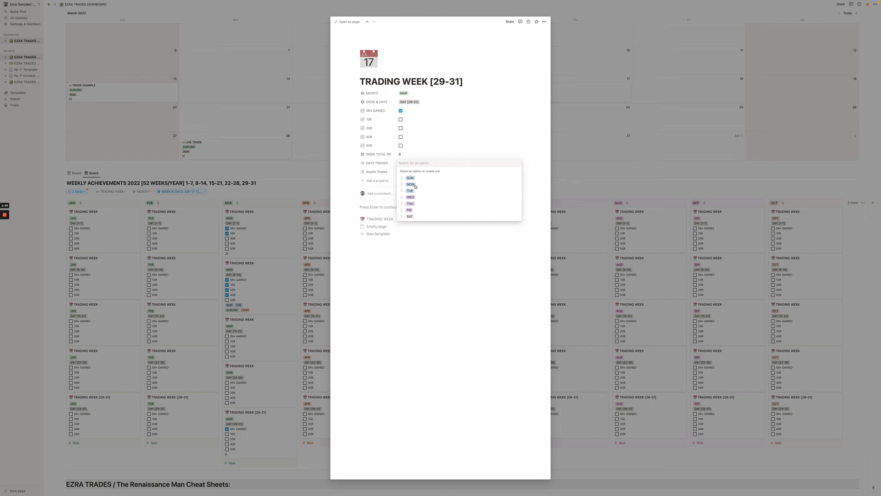
click(411, 197)
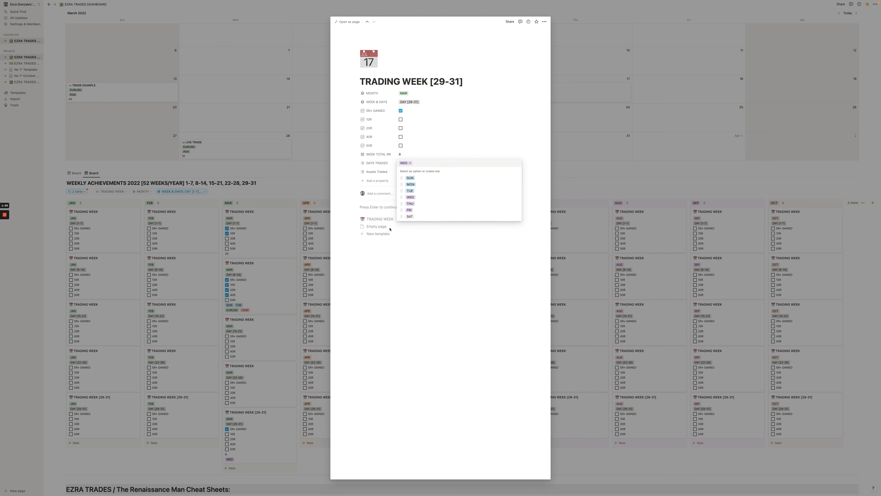
click(384, 262)
click(405, 164)
click(390, 178)
click(416, 172)
click(413, 186)
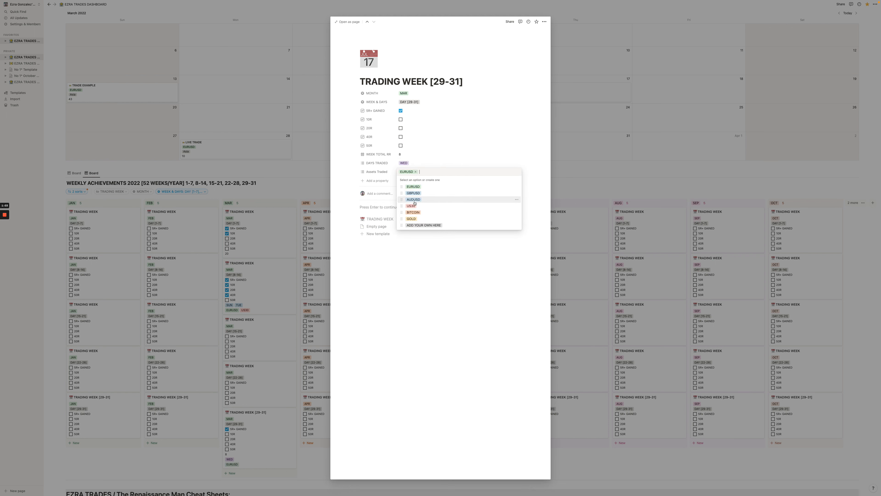
click(412, 205)
key(Escape)
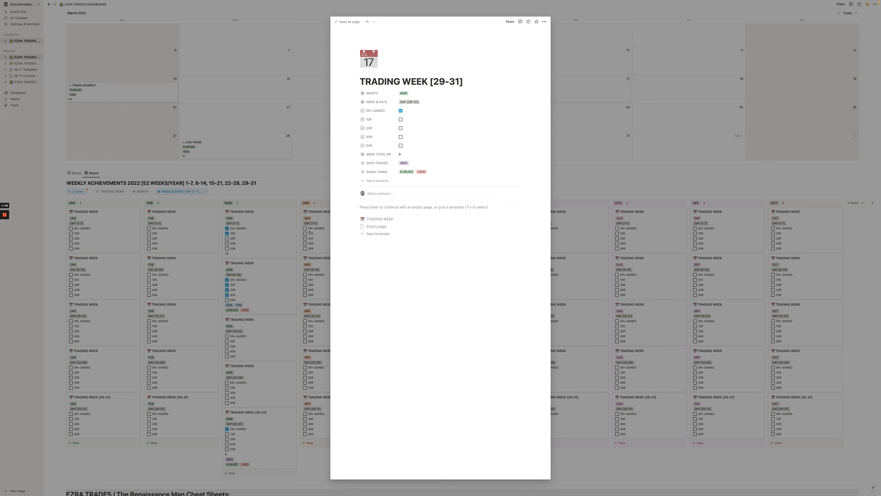
click(309, 231)
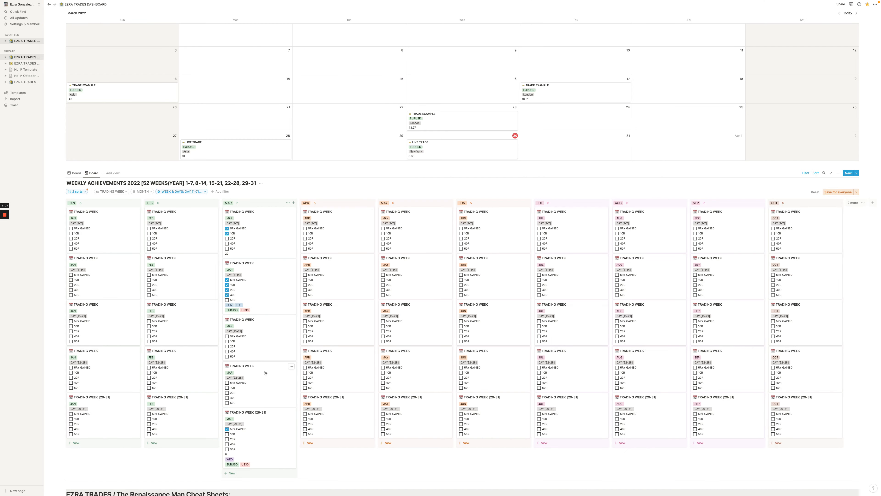
Set the week total RR of the March DAY [8-14] trading week to 40 and close its page
click(259, 295)
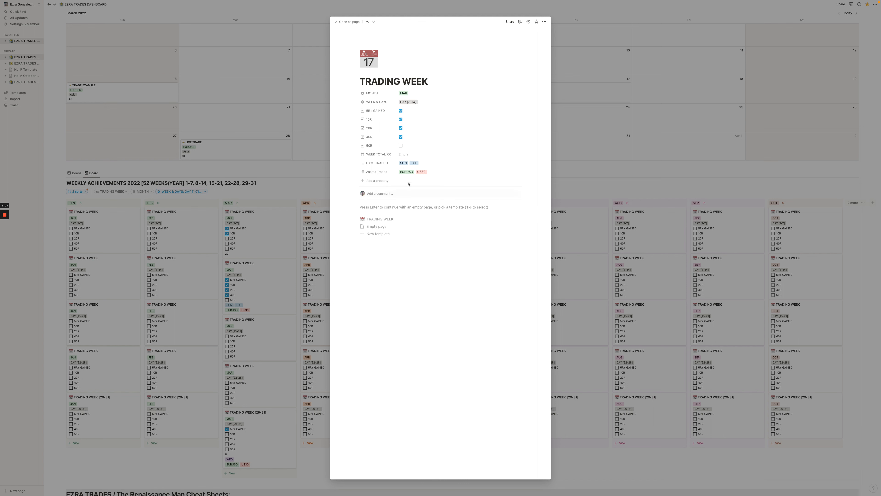
click(405, 154)
text(20)
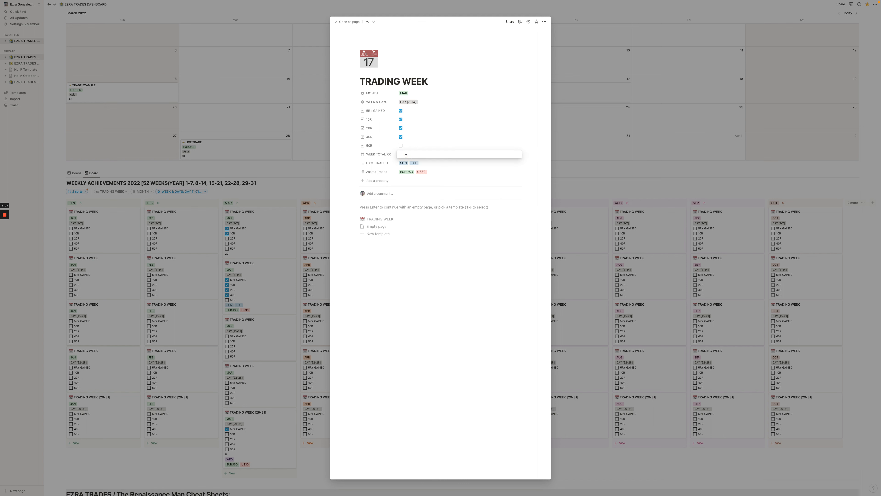
key(BackSpace)
key(BackSpace)
text(4)
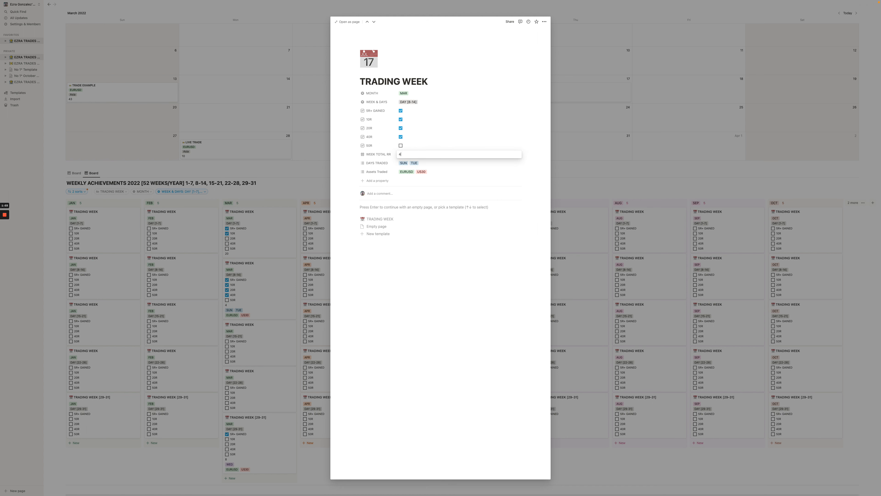
click(282, 203)
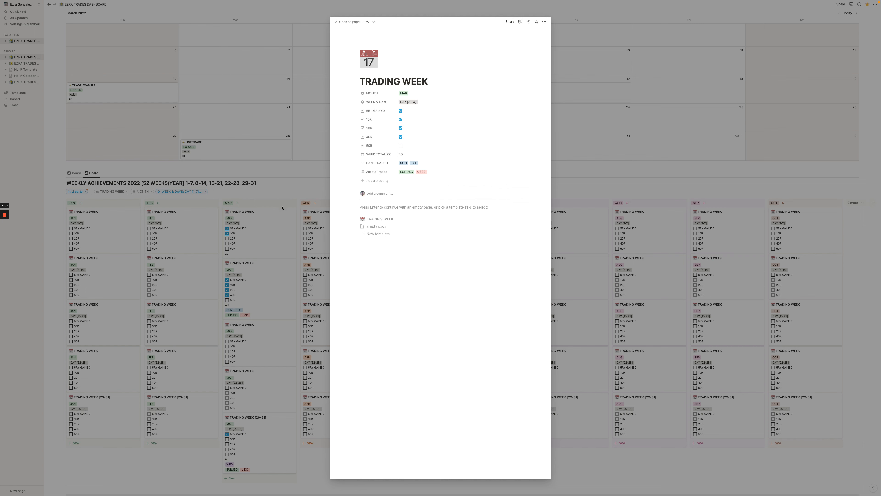
click(271, 238)
Check off 5R+ GAINED, 10R, 20R, 40R and 50R for the March DAY [22-28] trading week
click(262, 375)
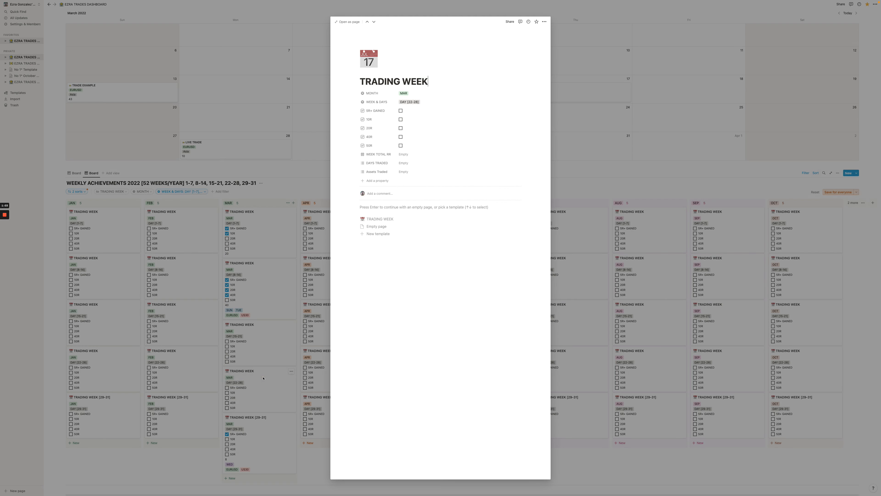
click(400, 145)
click(401, 137)
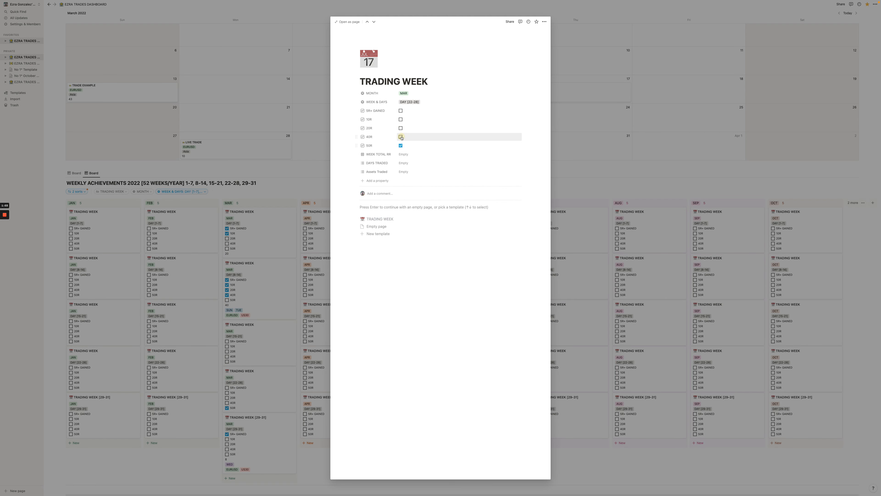
click(400, 128)
click(400, 119)
click(401, 111)
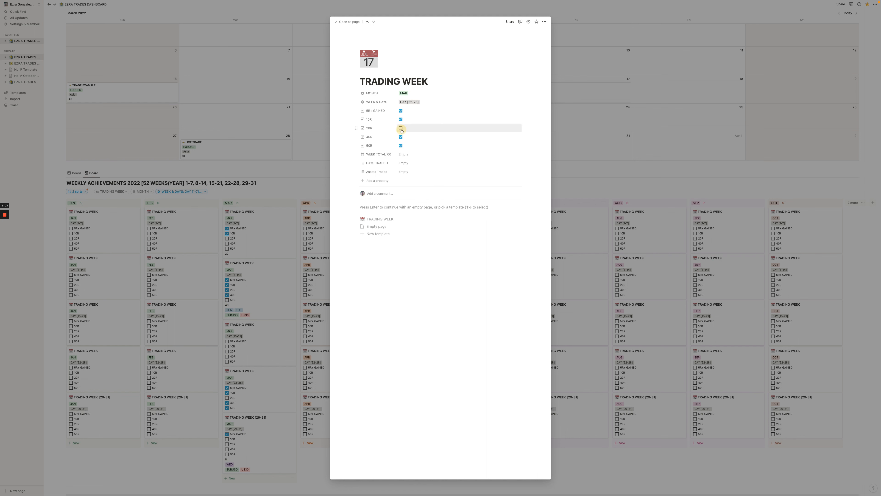
Set assets traded to EURUSD and days traded to SUN, WED and FRI for the March DAY [22-28] week
click(404, 172)
click(413, 186)
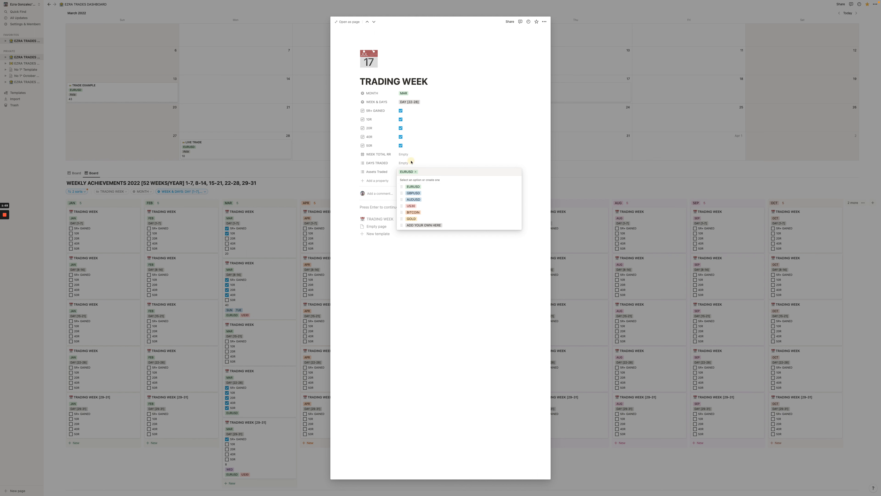
click(411, 162)
click(411, 163)
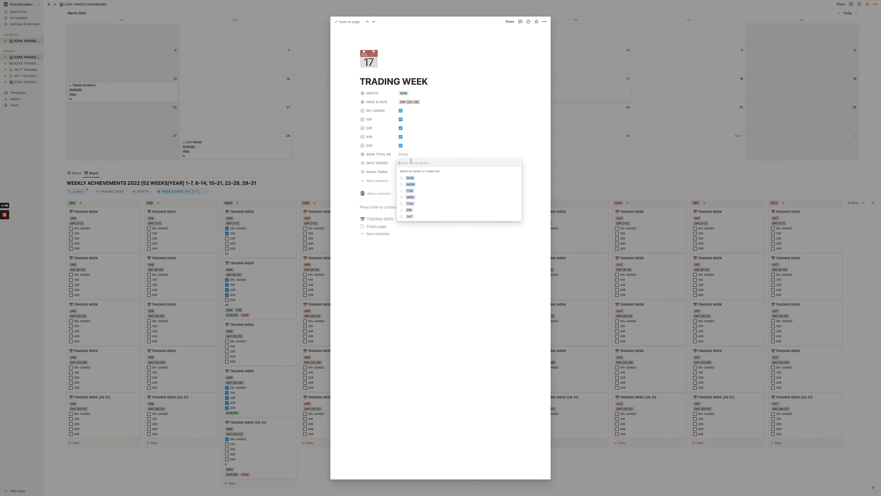
click(413, 179)
click(411, 197)
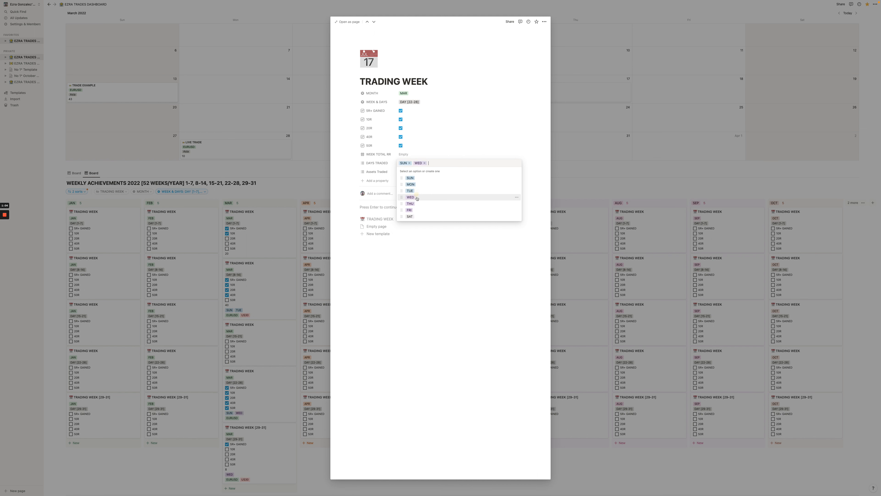
click(418, 210)
click(285, 236)
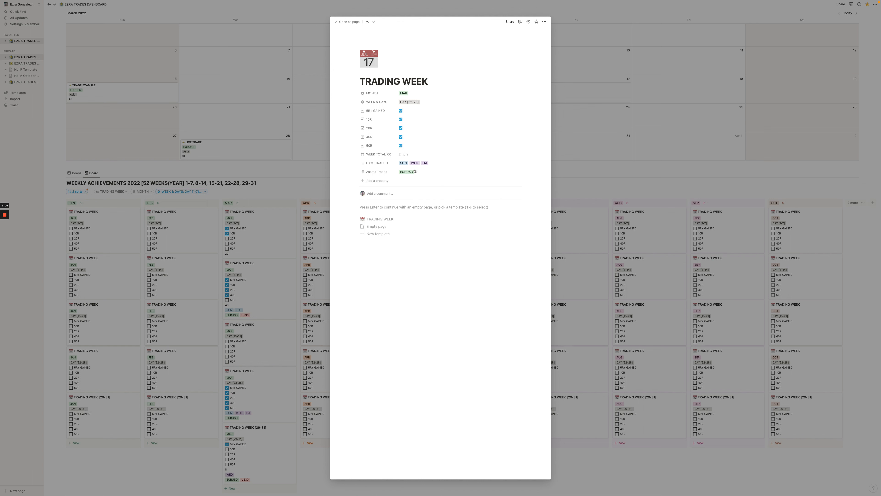
Add SAT to days traded and BITCOIN to assets traded for the March DAY [22-28] week, and close its page
click(436, 164)
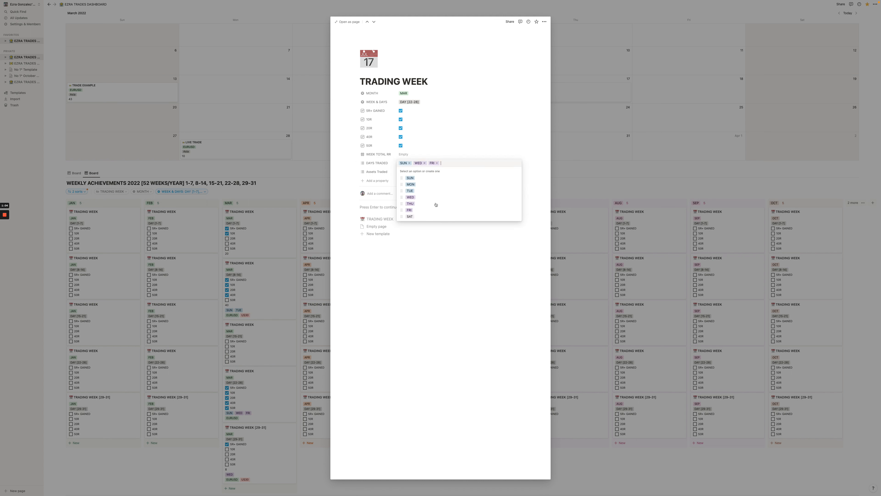
click(430, 216)
click(437, 155)
click(422, 171)
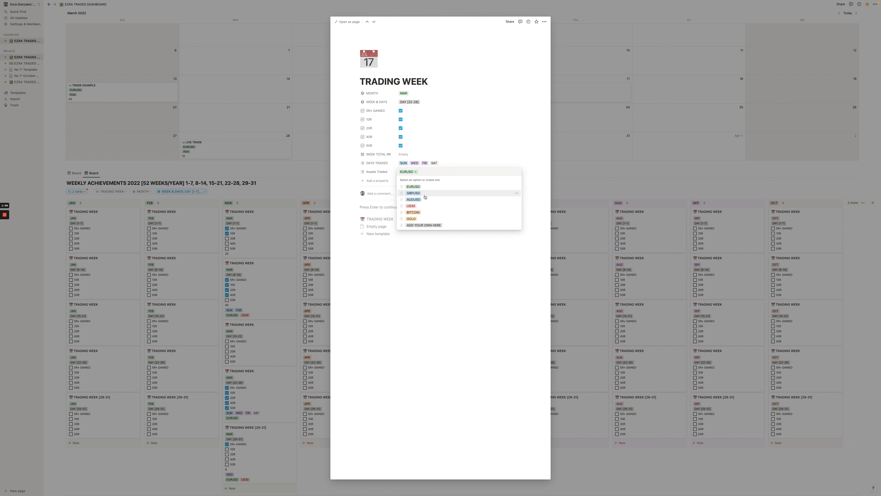
click(422, 212)
key(Escape)
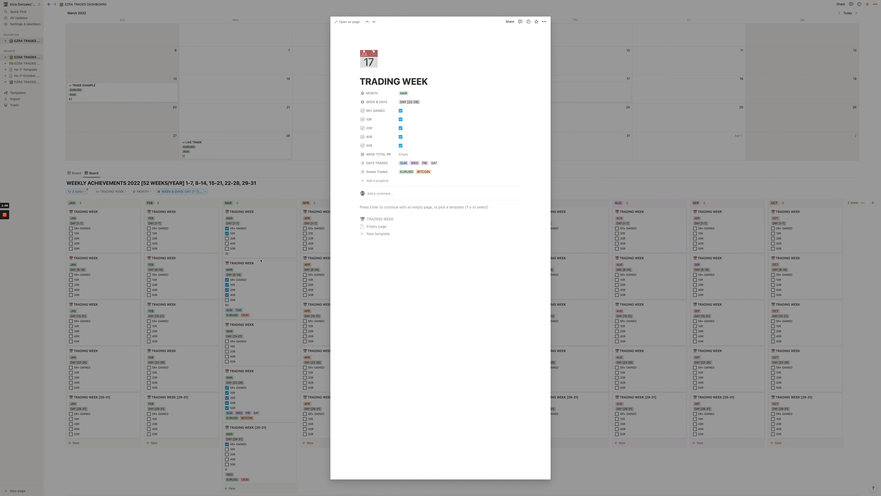
click(261, 260)
scroll(260, 261, up, 4)
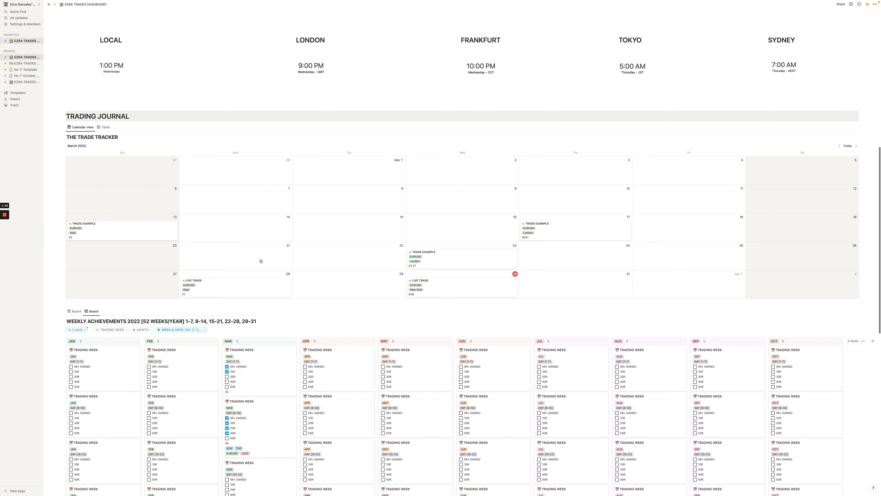
scroll(260, 260, down, 3)
scroll(260, 260, down, 3)
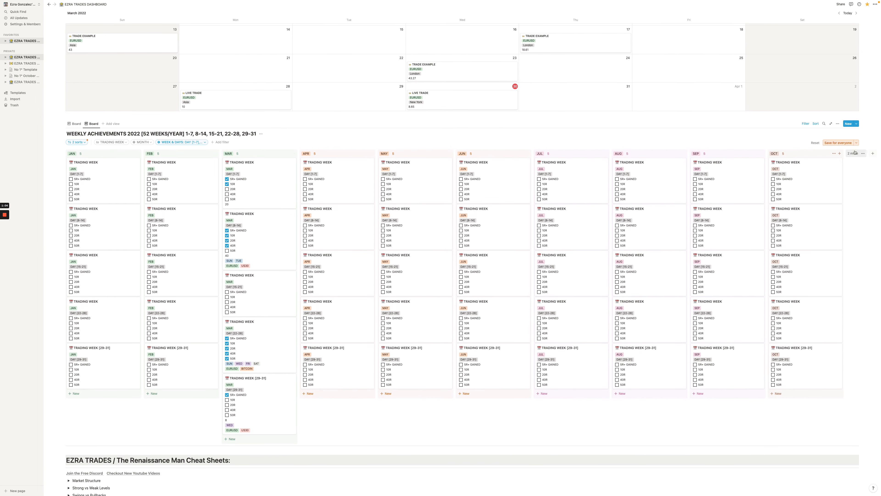
scroll(655, 236, right, 5)
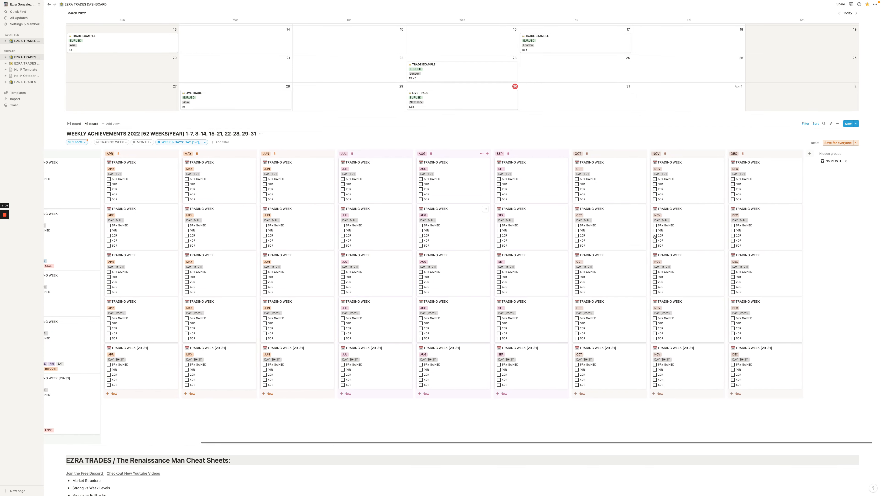
scroll(655, 237, left, 5)
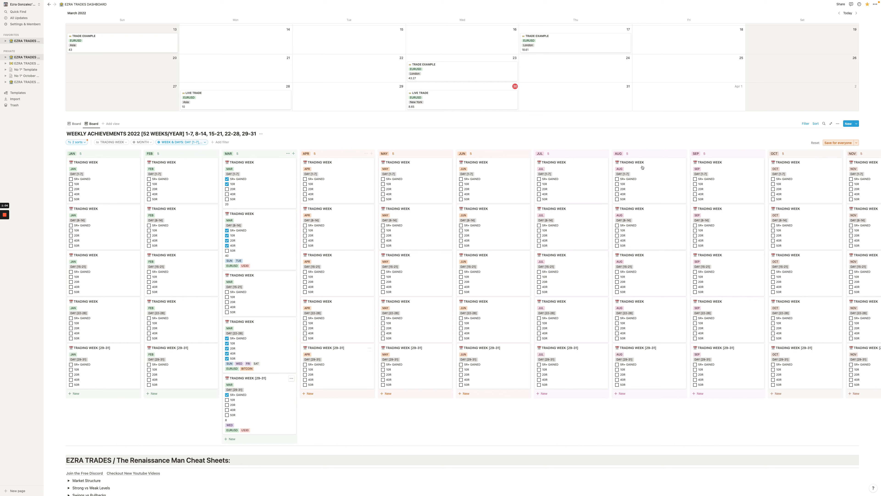
Hide the WEEK TOTAL RR property on the weekly achievements board and show it again as the last card property
click(837, 124)
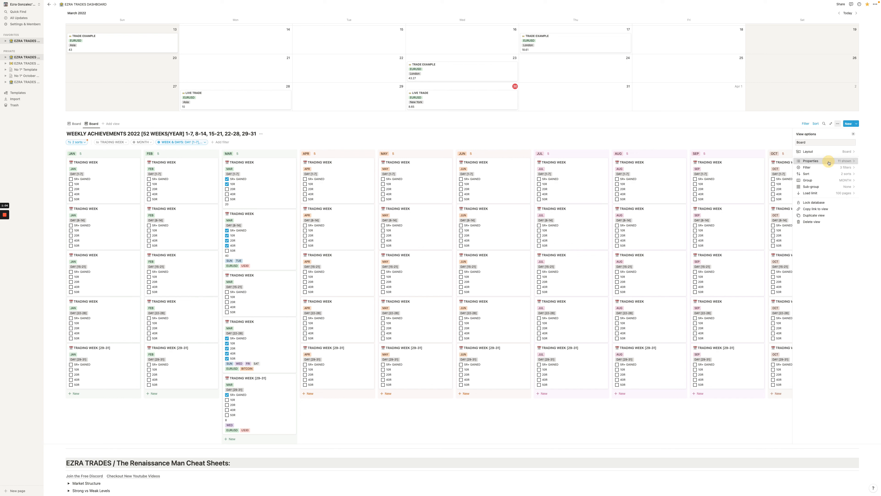
click(829, 163)
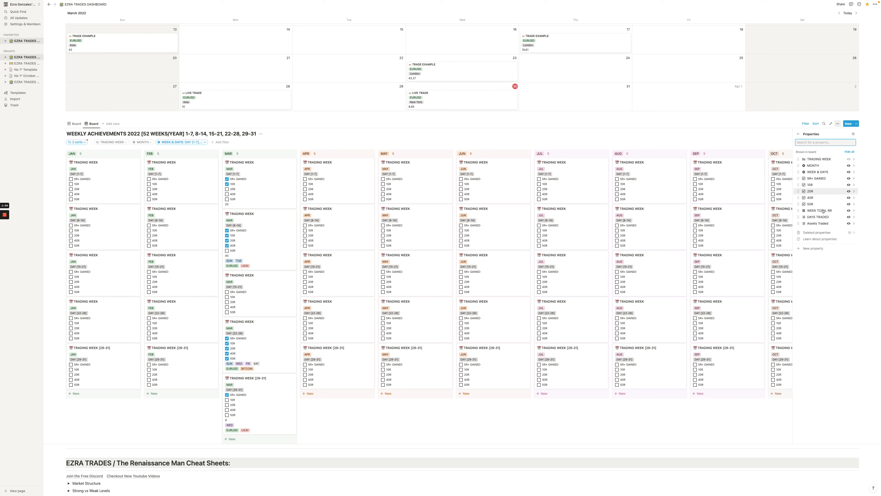
click(848, 210)
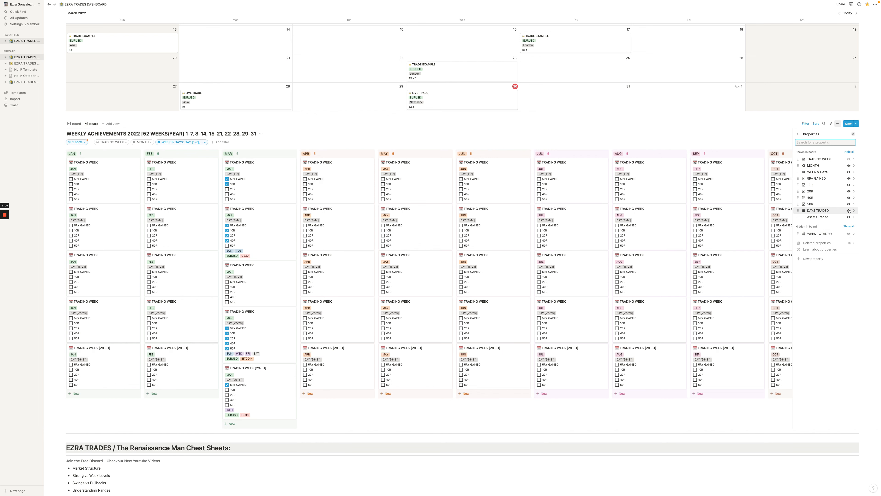
click(848, 234)
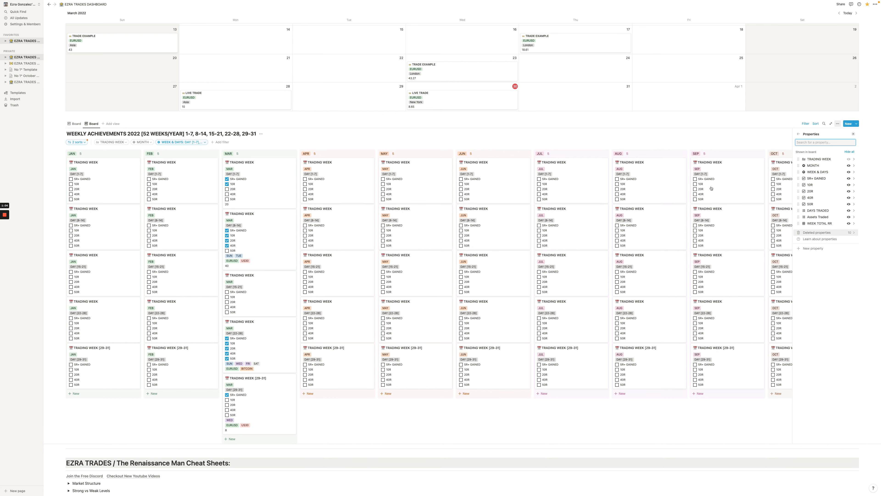
click(652, 123)
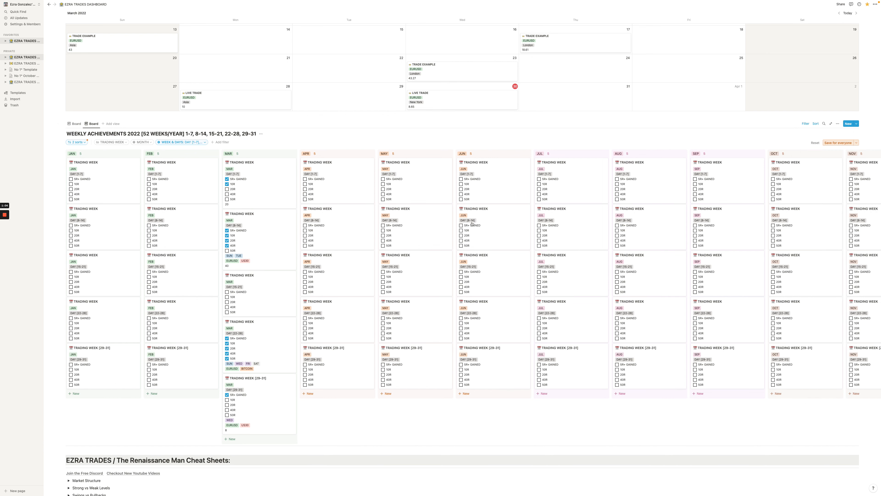
Set the week total RR of the March DAY [22-28] trading week to 55 and close its page
click(267, 339)
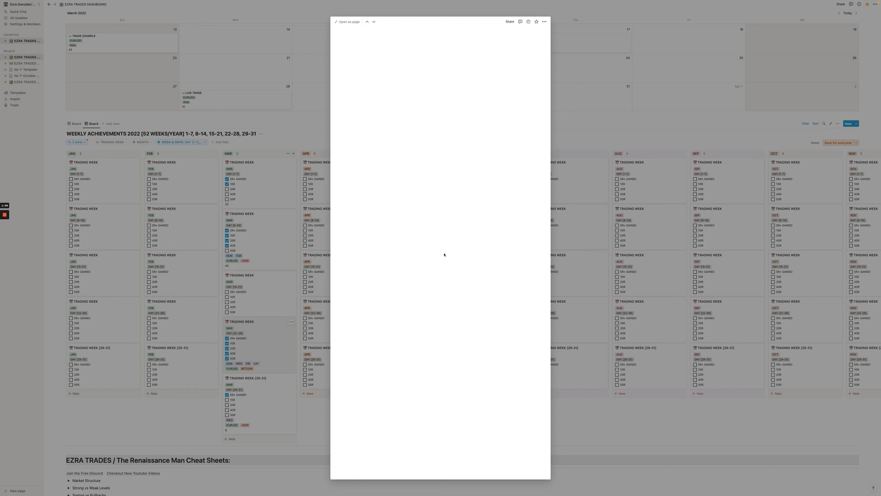
click(436, 156)
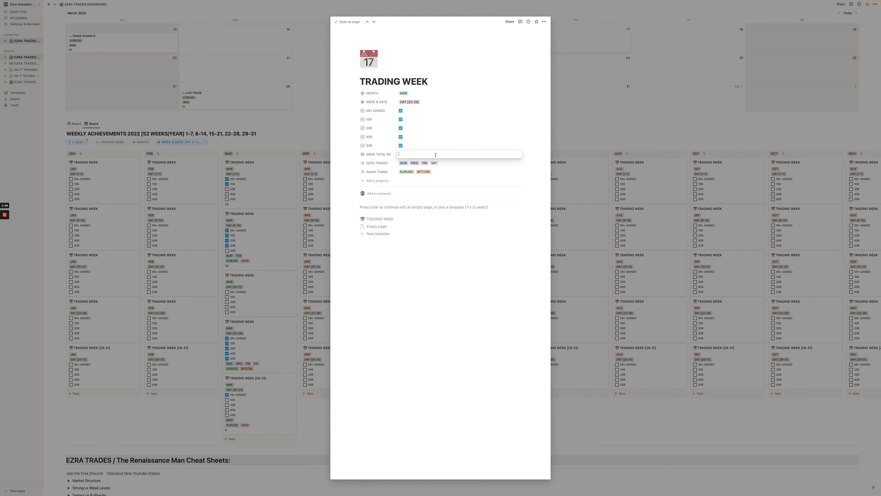
text(55)
key(Return)
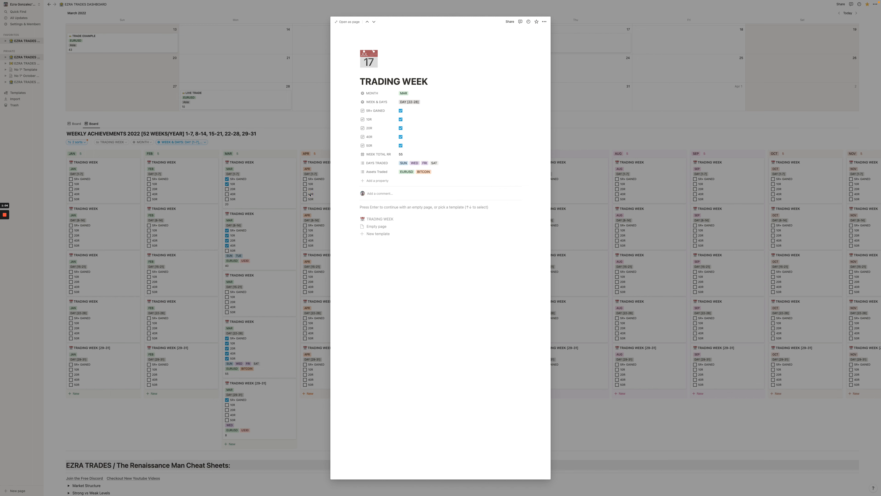
click(300, 208)
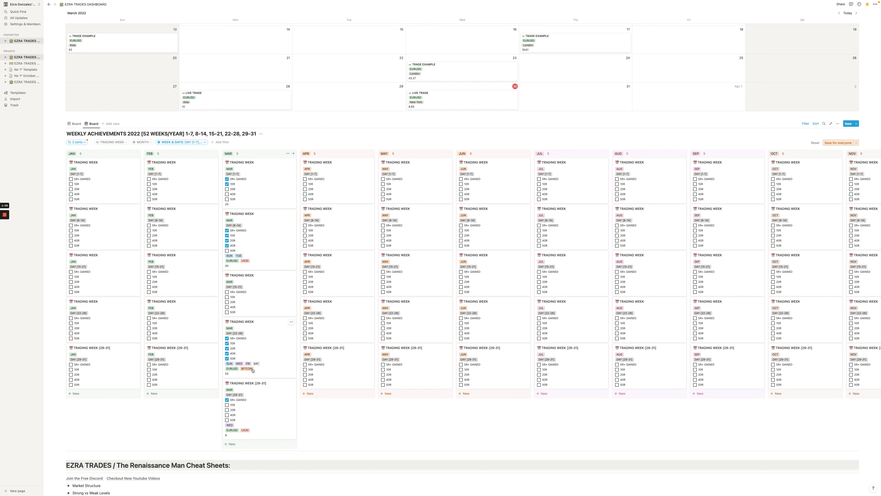
Show February 2022 in the trade tracker calendar
scroll(253, 371, down, 3)
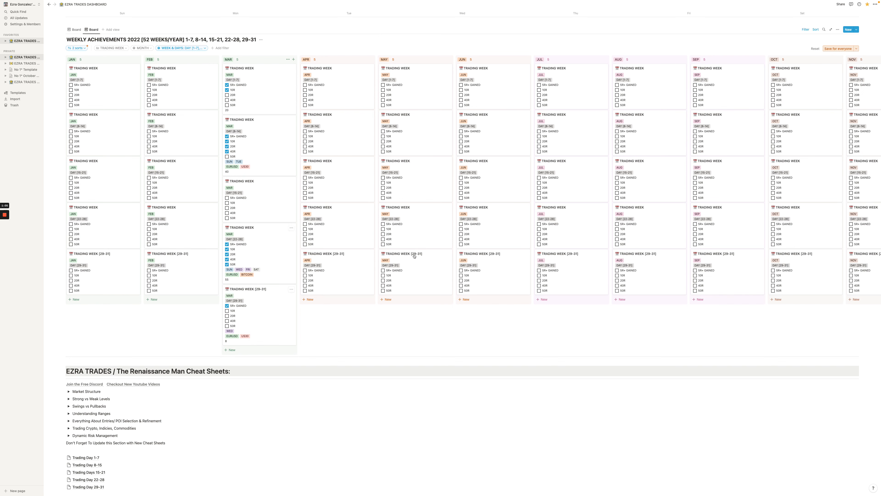
scroll(646, 254, up, 1)
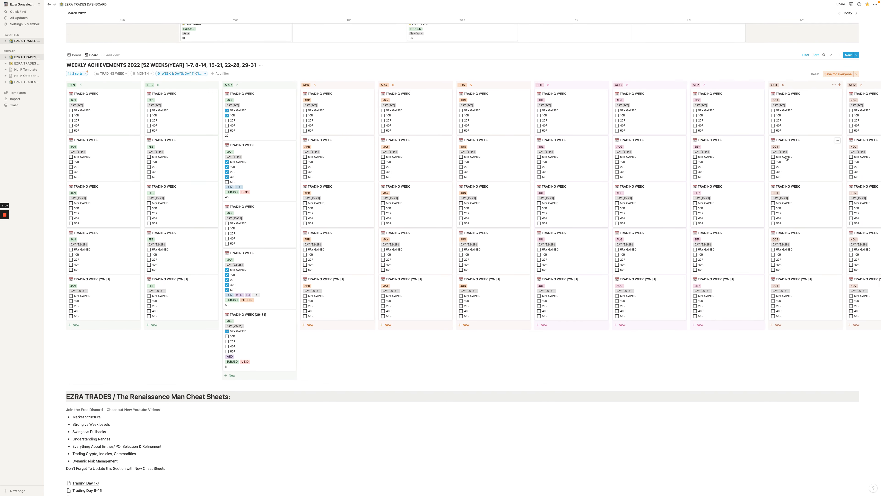
scroll(787, 158, up, 8)
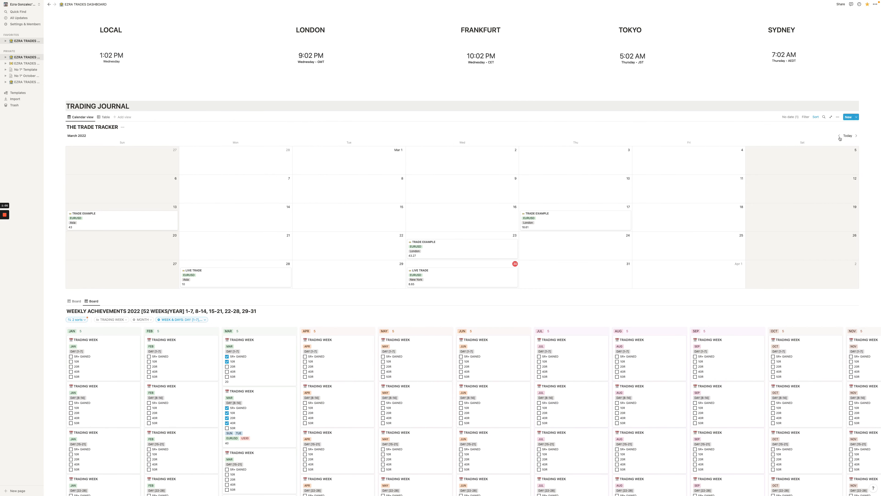
click(839, 136)
click(840, 136)
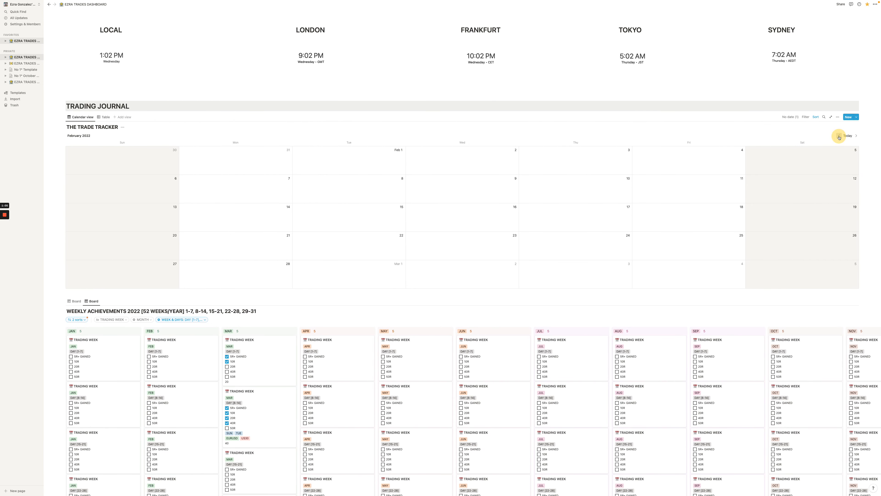
click(858, 136)
Look over the cheat sheets section and the trading day pages below the weekly achievements board
scroll(602, 244, down, 4)
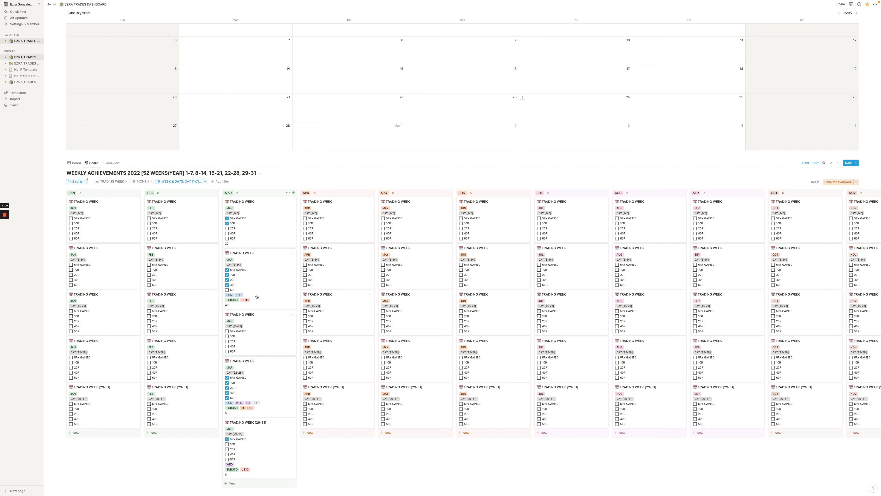
scroll(256, 296, down, 3)
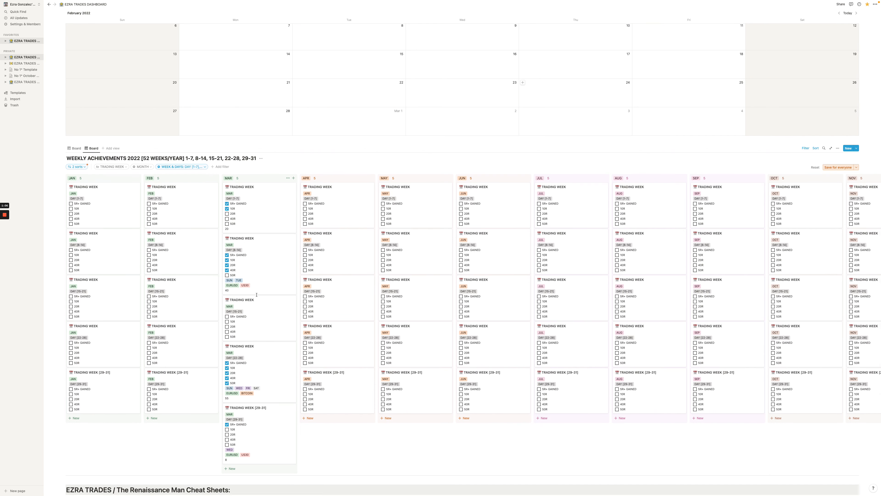
scroll(257, 294, down, 10)
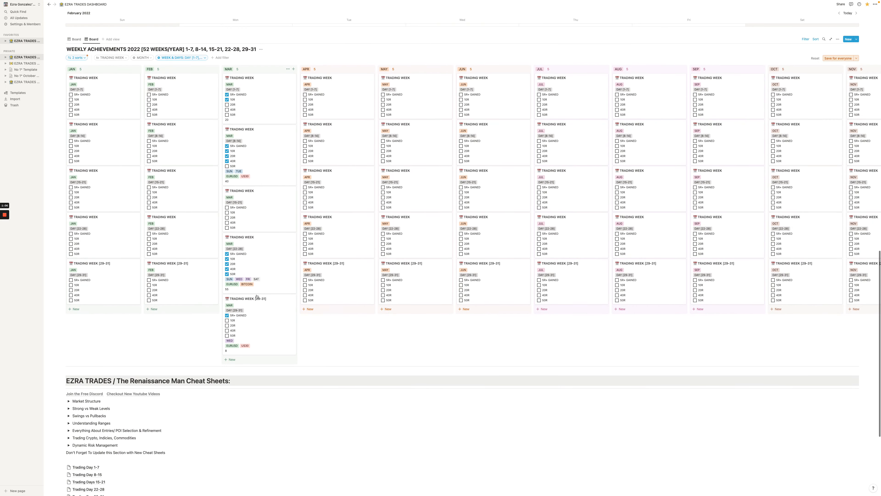
scroll(257, 296, down, 1)
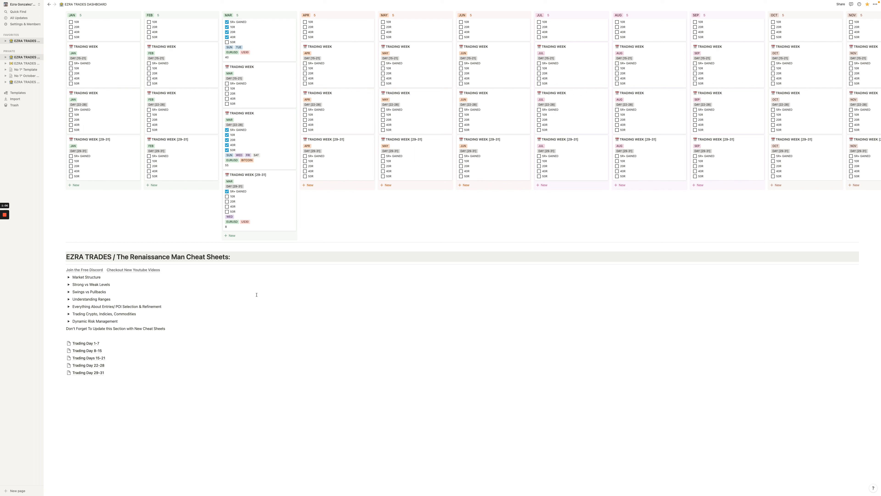
Switch to Discord, skim to the latest messages in the eu channel and open the cheat-sheets channel
key(ctrl+Left)
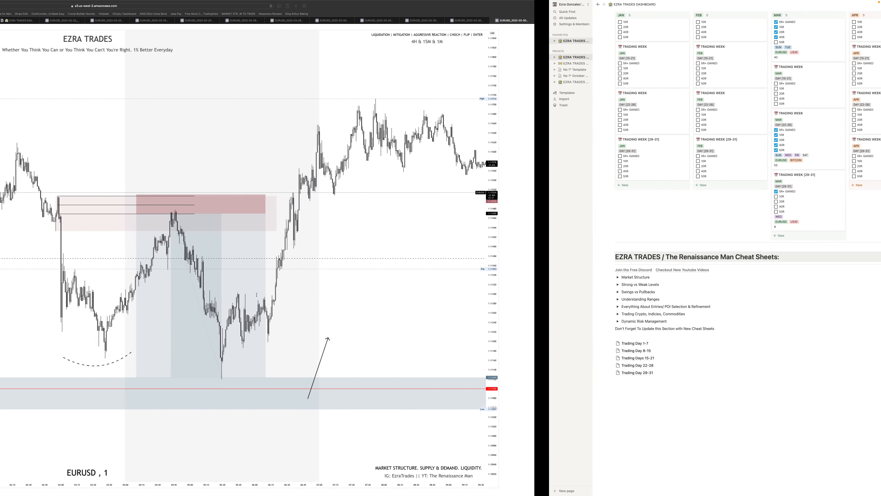
key(ctrl+Left)
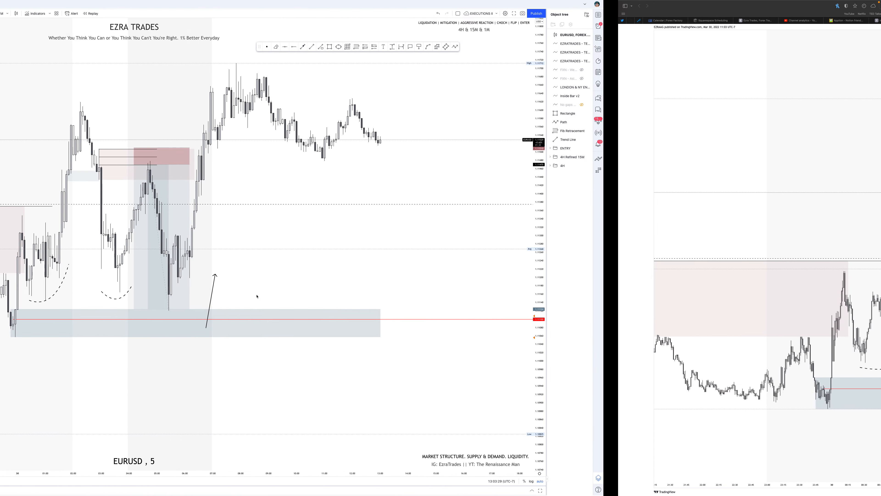
key(ctrl+Left)
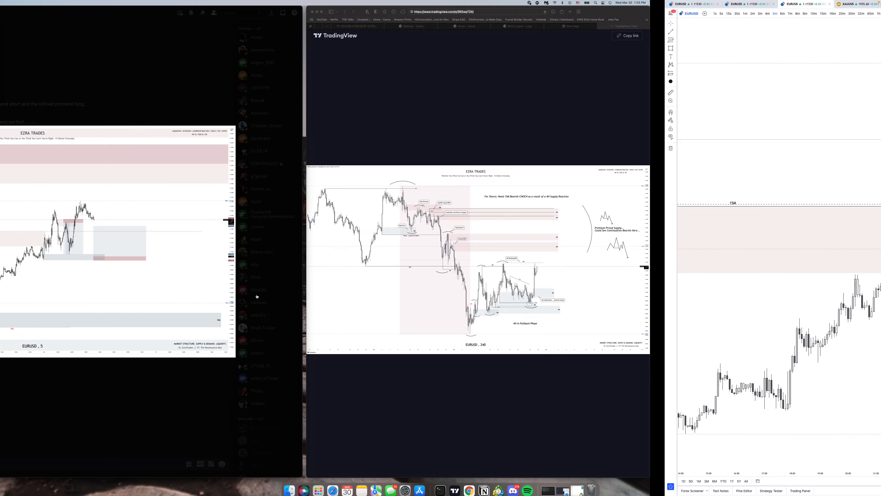
click(219, 374)
scroll(219, 375, down, 6)
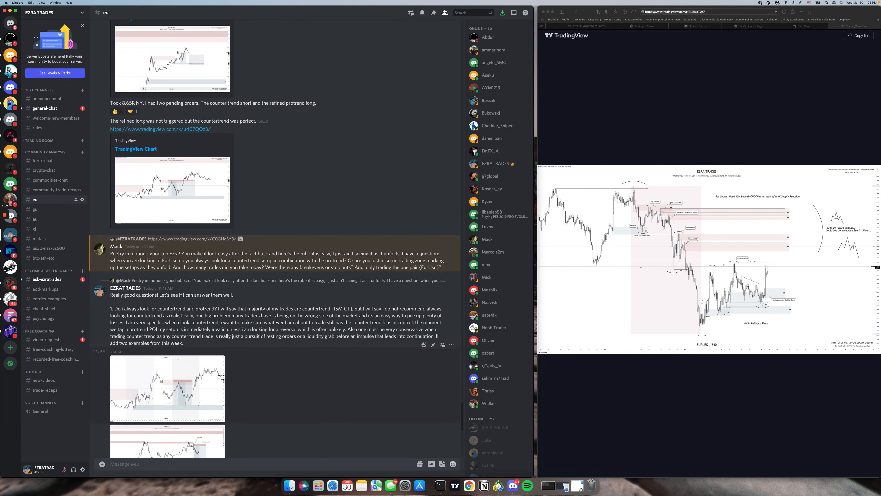
scroll(185, 331, down, 4)
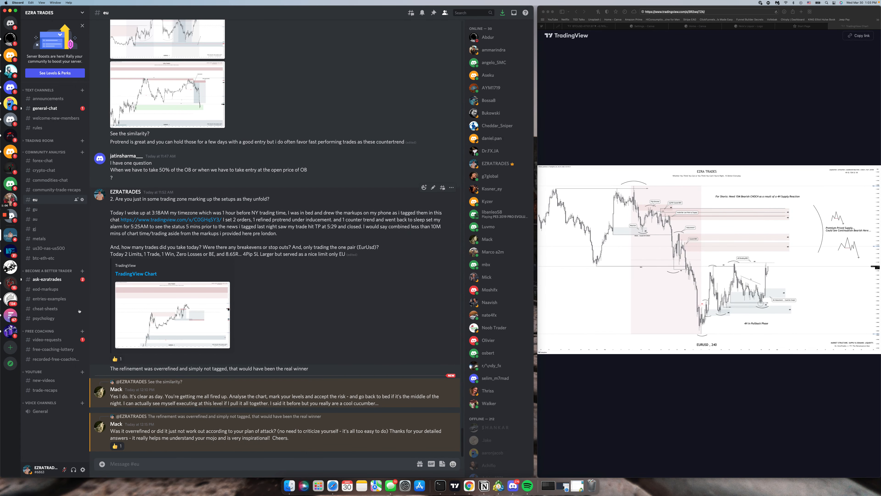
click(59, 309)
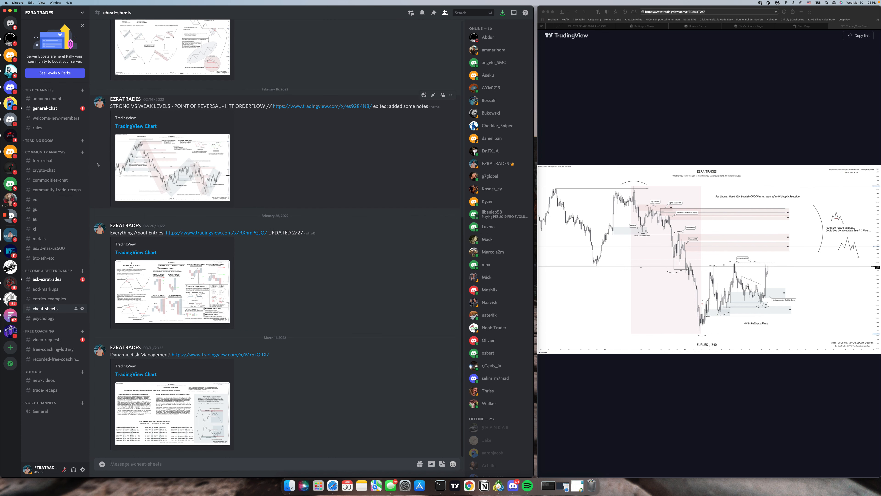
Go back to the eu channel in Discord and switch to the Notion dashboard
click(59, 199)
key(ctrl+Right)
key(ctrl+Right)
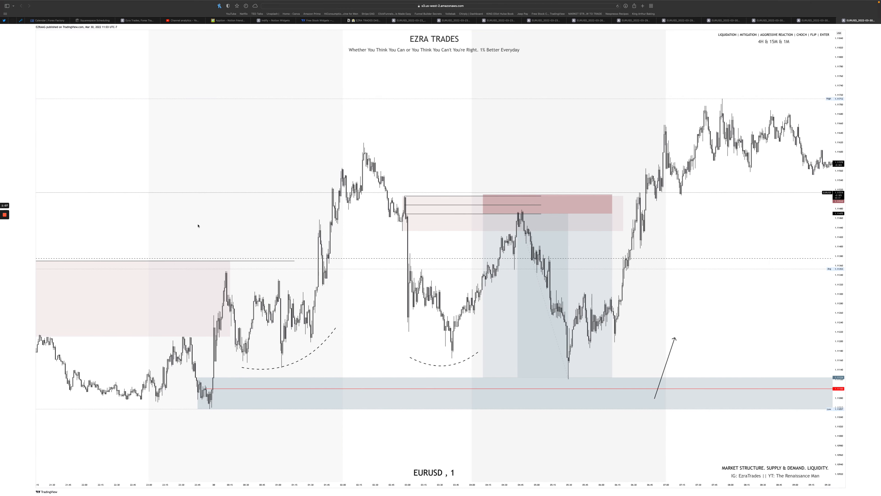
key(ctrl+Right)
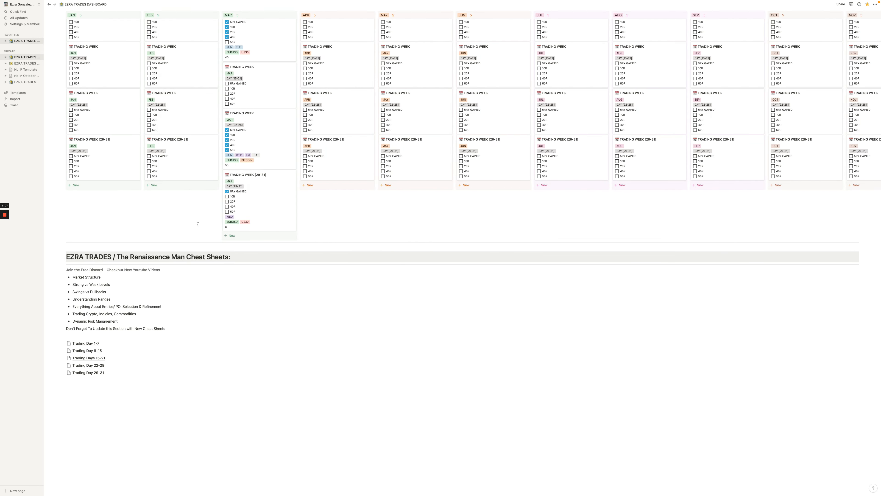
Expand the Market Structure cheat sheet, view its whole chart image and collapse it again
mouse_move(90, 273)
mouse_move(129, 273)
click(69, 278)
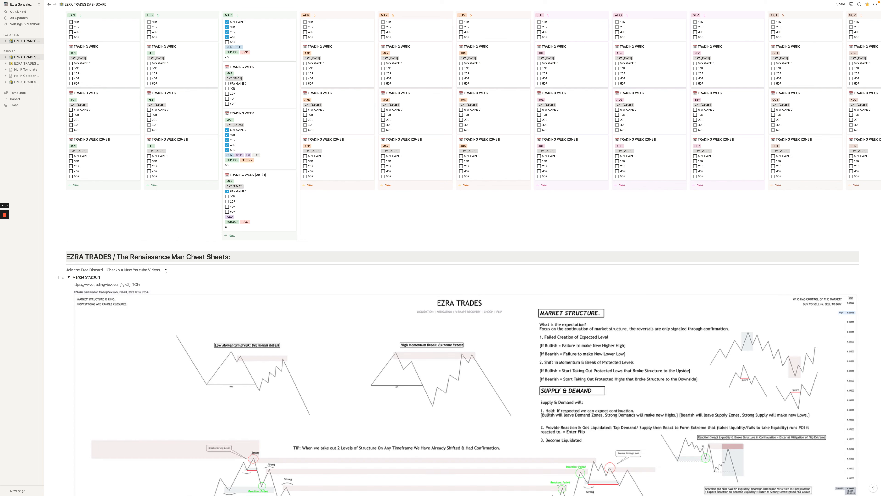
scroll(194, 272, down, 1)
scroll(194, 273, down, 3)
scroll(194, 273, down, 3)
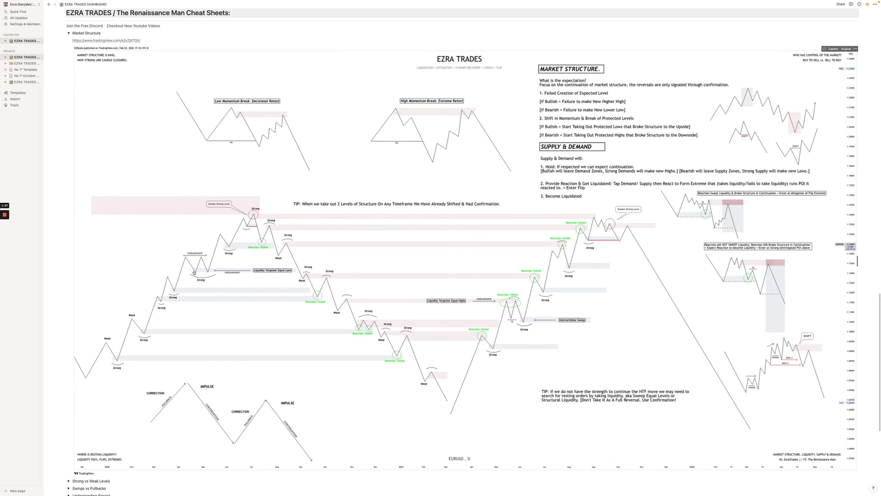
scroll(184, 239, up, 7)
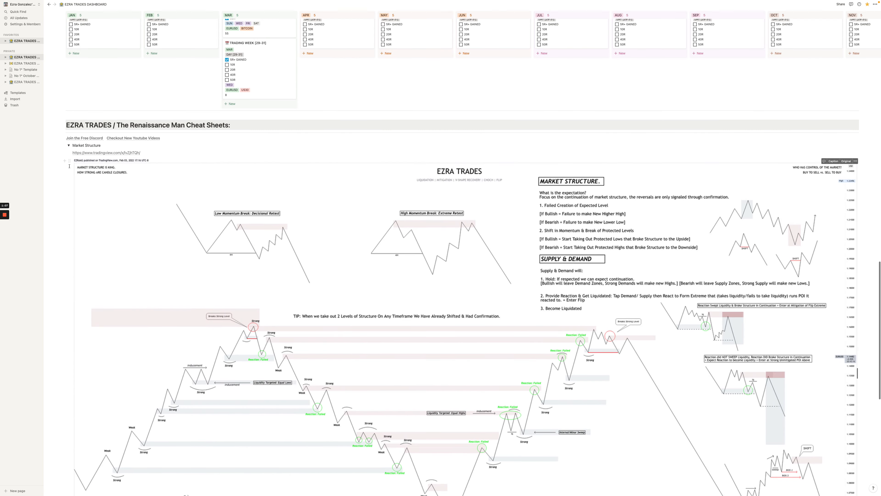
click(68, 146)
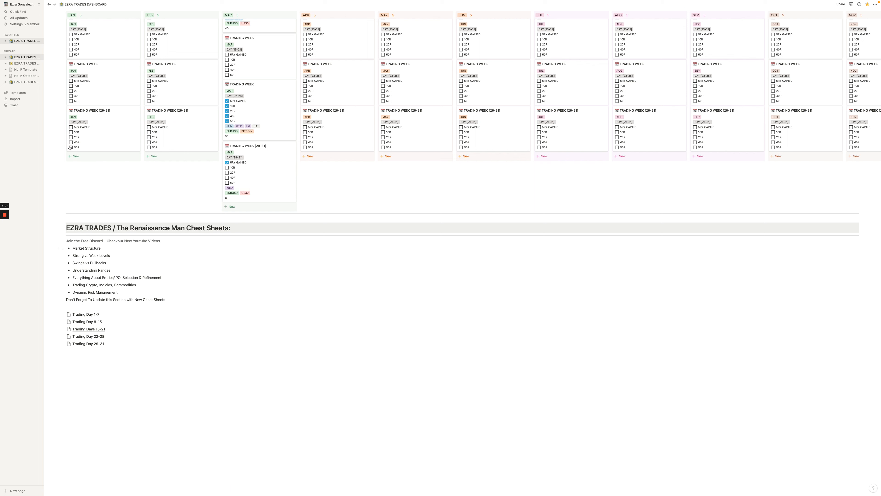
Expand the Everything About Entries/ POI Selection & Refinement cheat sheet, view its full image and collapse it again
click(69, 277)
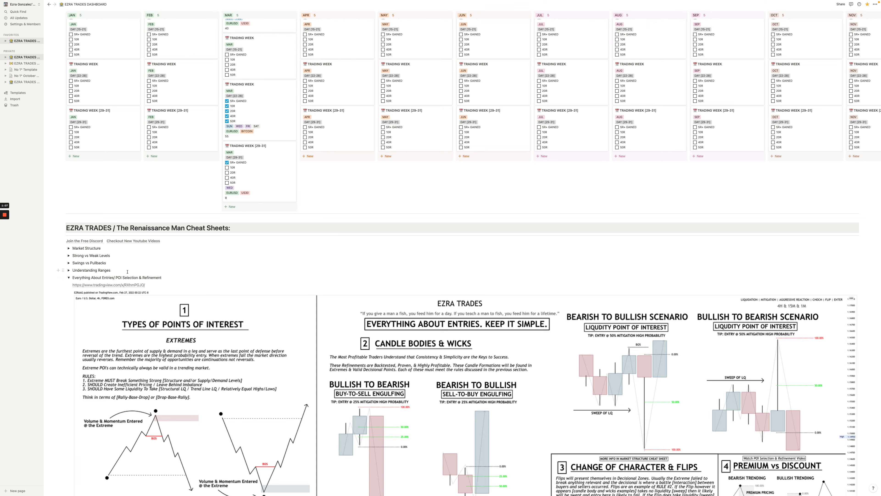
scroll(127, 272, down, 6)
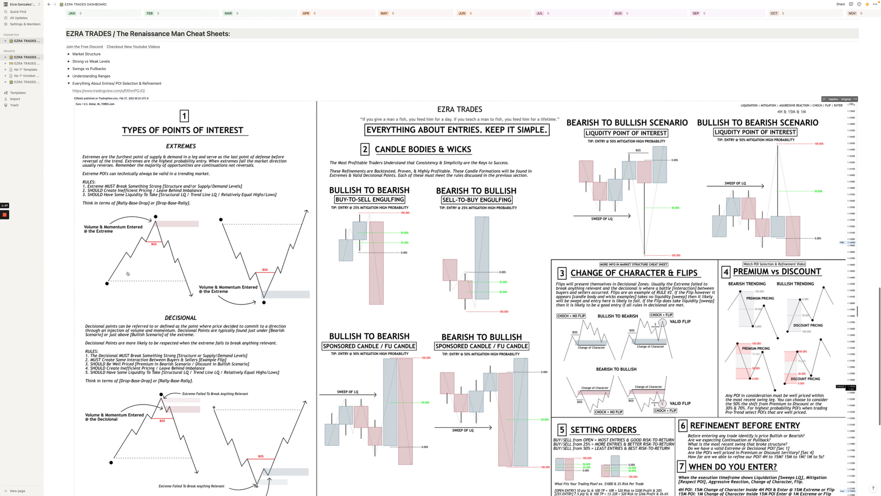
scroll(128, 273, down, 1)
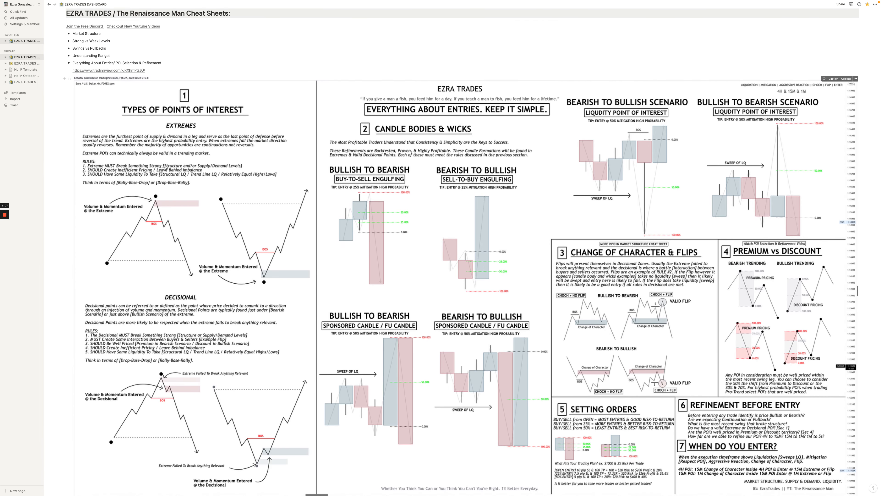
scroll(175, 330, down, 2)
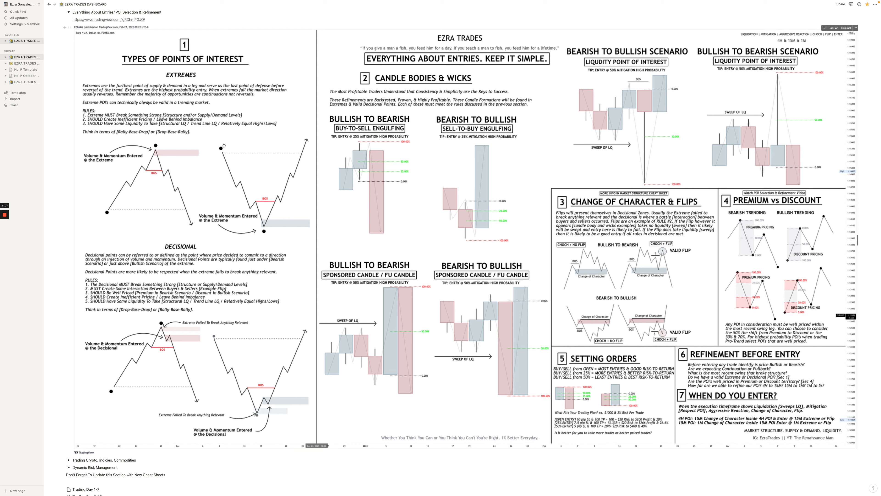
click(69, 12)
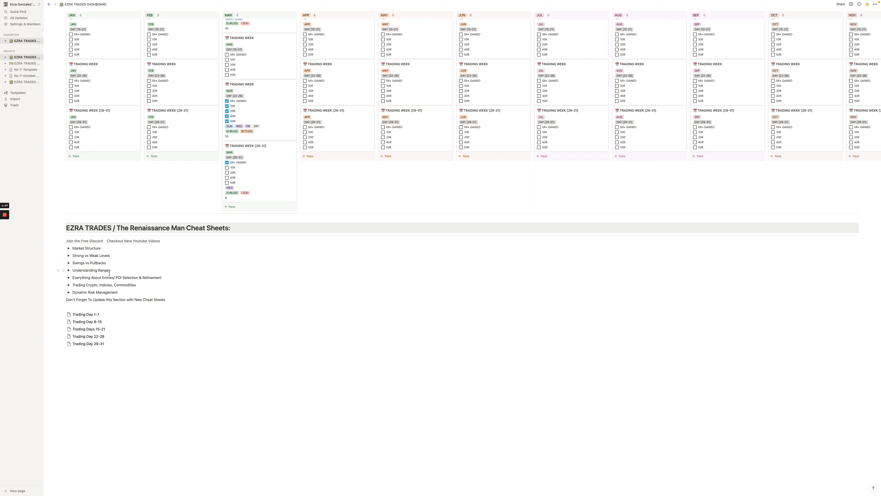
Expand the Dynamic Risk Management cheat sheet, read through its strategies and win-rate tables, and collapse it again
click(69, 293)
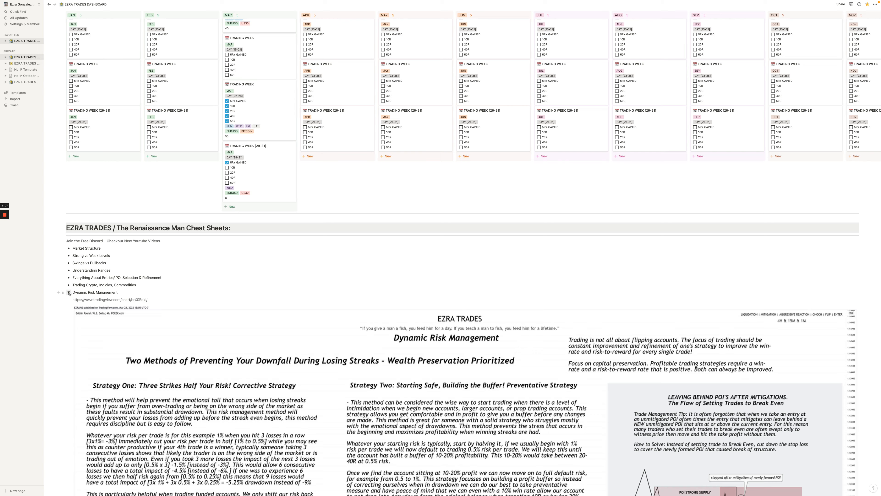
scroll(173, 316, down, 6)
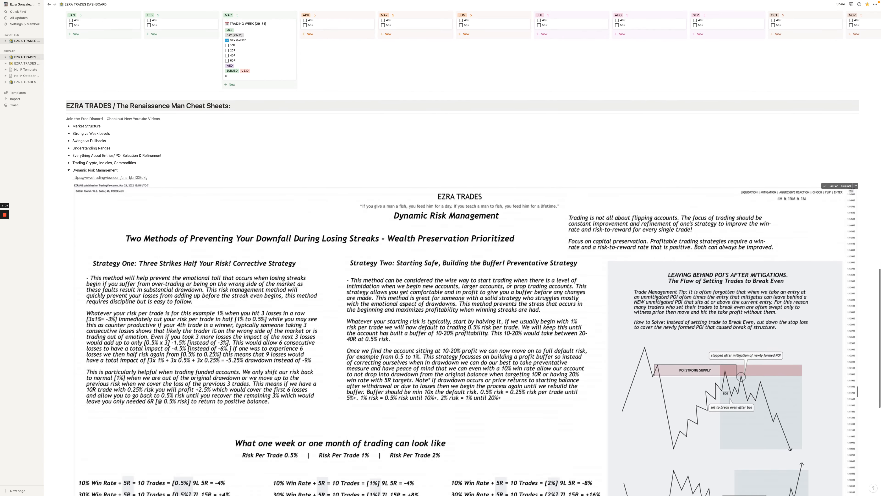
scroll(215, 330, down, 3)
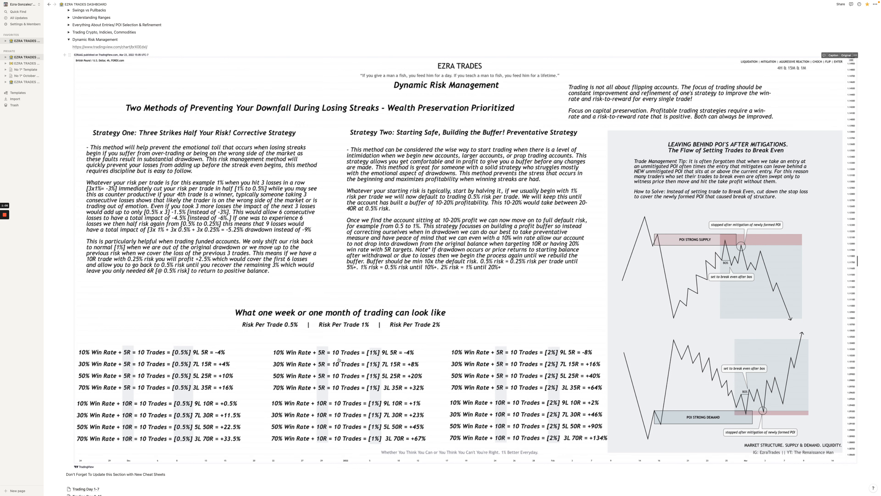
scroll(517, 343, down, 1)
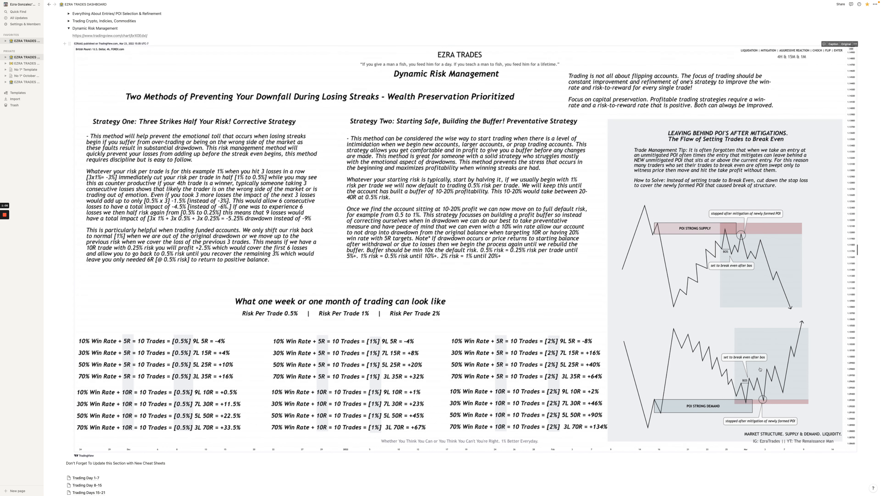
scroll(661, 319, up, 10)
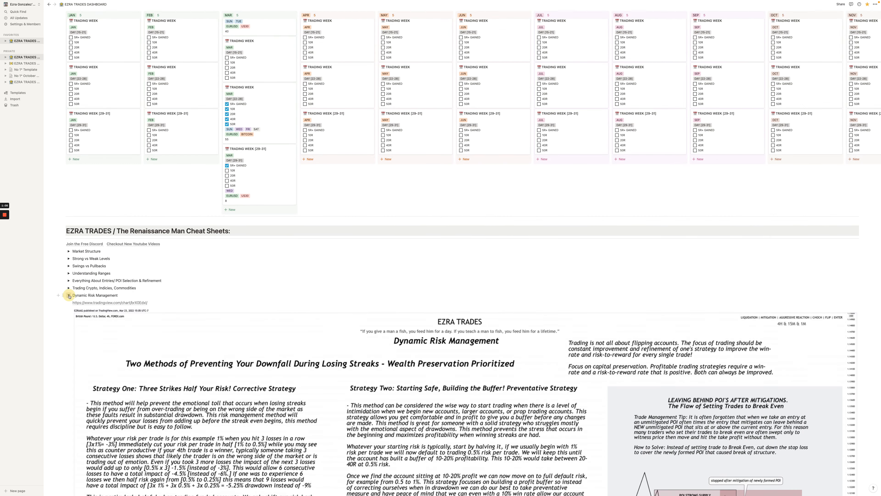
click(69, 296)
Review the whole dashboard: market widgets, session clocks, trade tracker, weekly achievements board and cheat sheets, ending back at the page header
scroll(206, 273, up, 15)
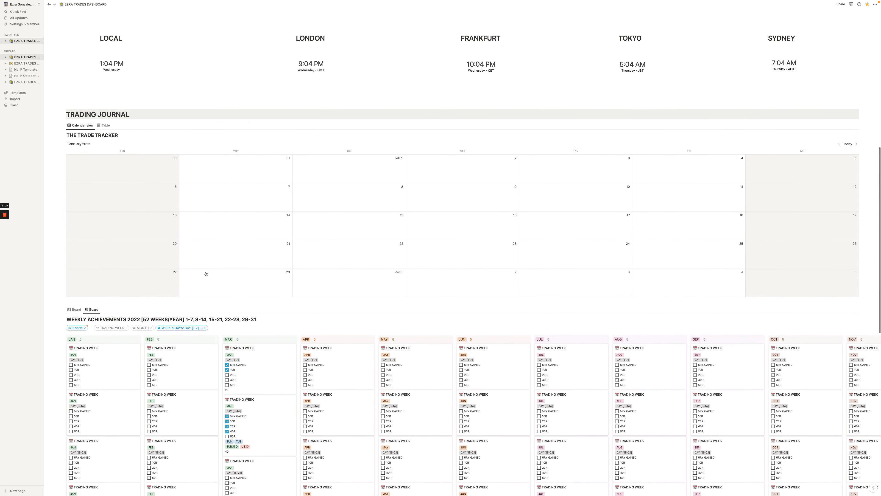
scroll(206, 274, up, 10)
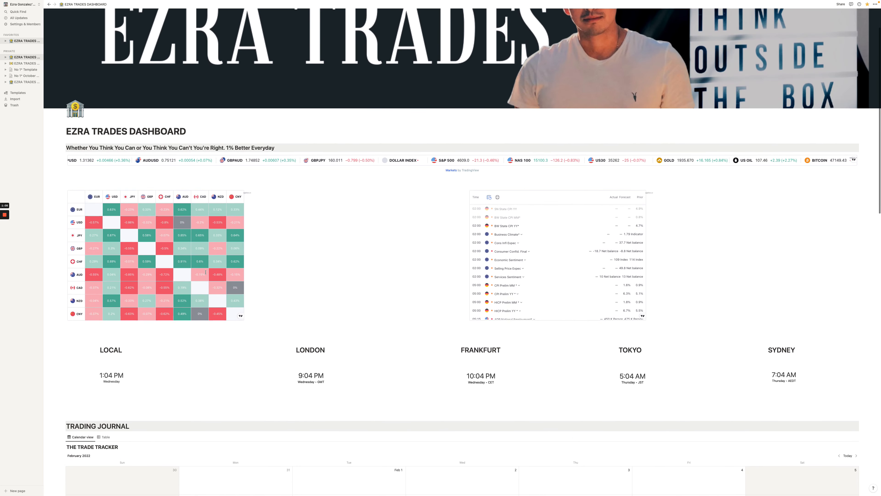
scroll(206, 272, up, 2)
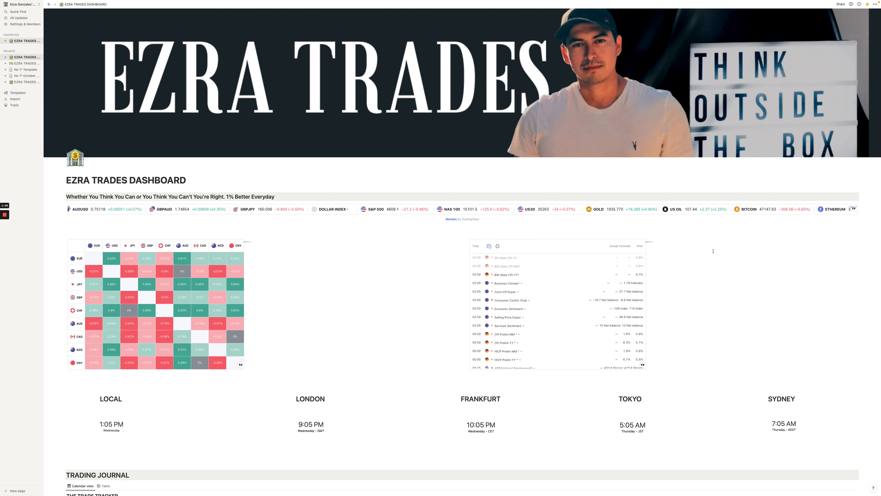
key(ctrl+Right)
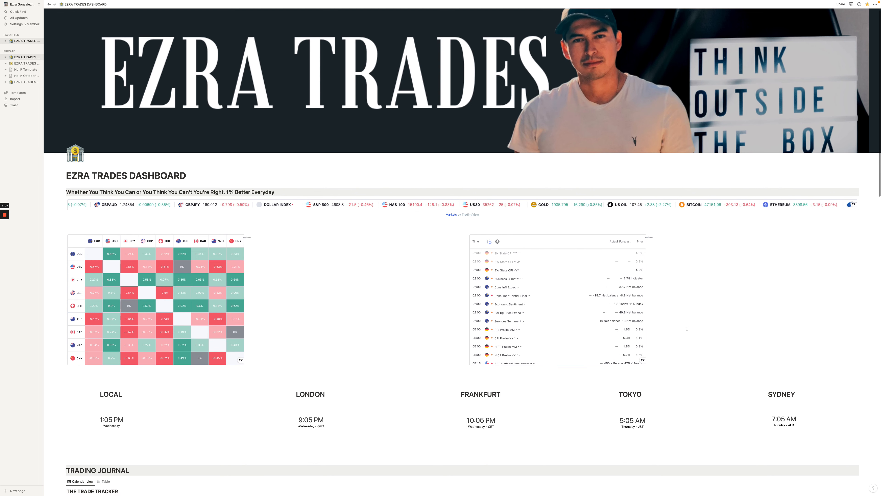
scroll(694, 313, down, 5)
mouse_move(478, 353)
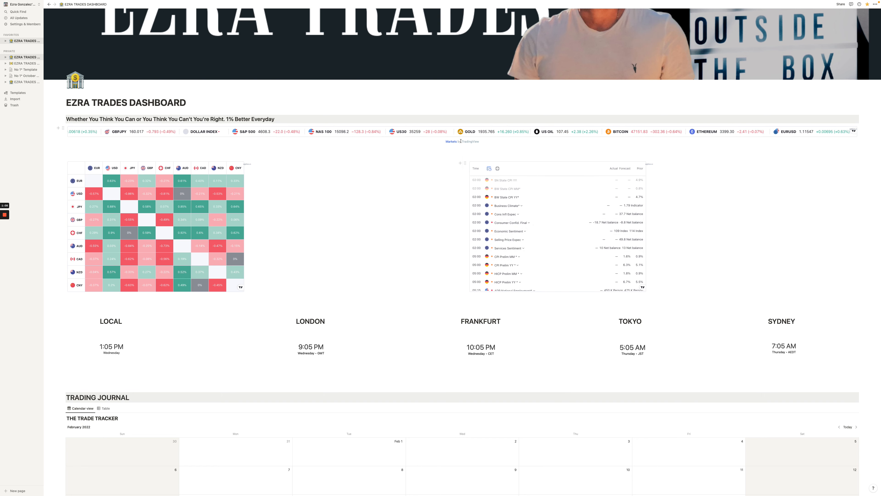
scroll(433, 183, down, 3)
scroll(433, 182, down, 7)
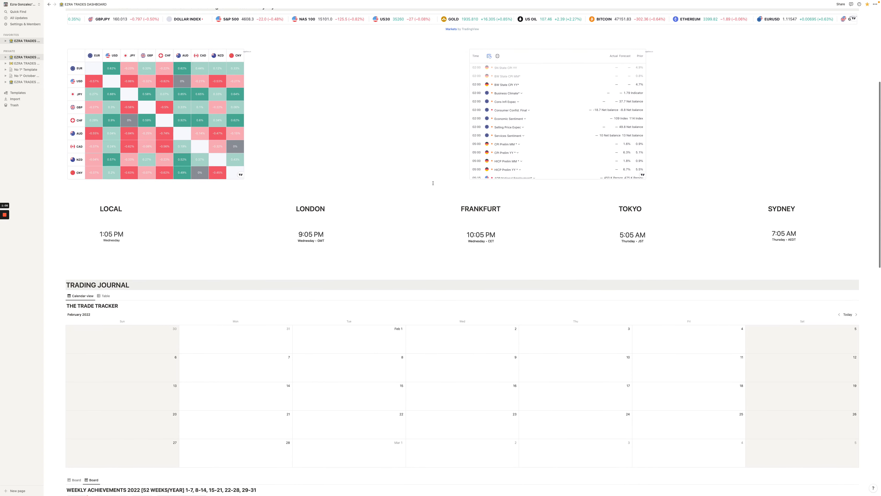
scroll(422, 272, down, 8)
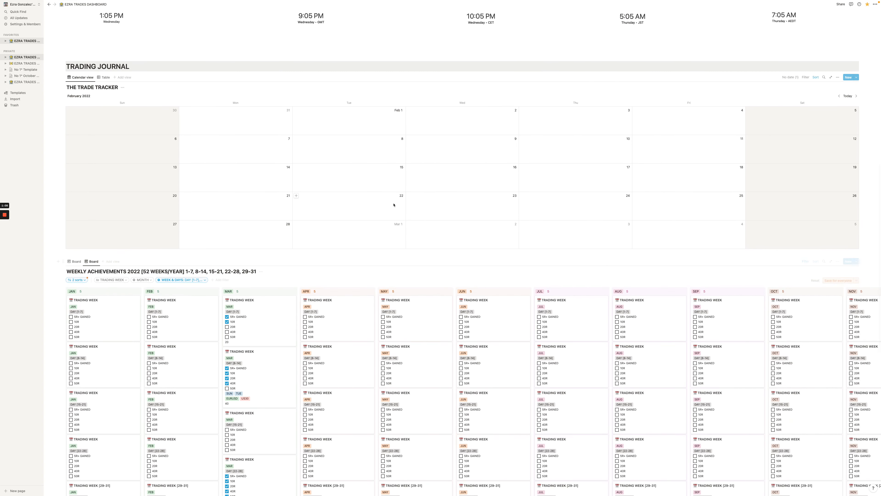
scroll(394, 205, down, 2)
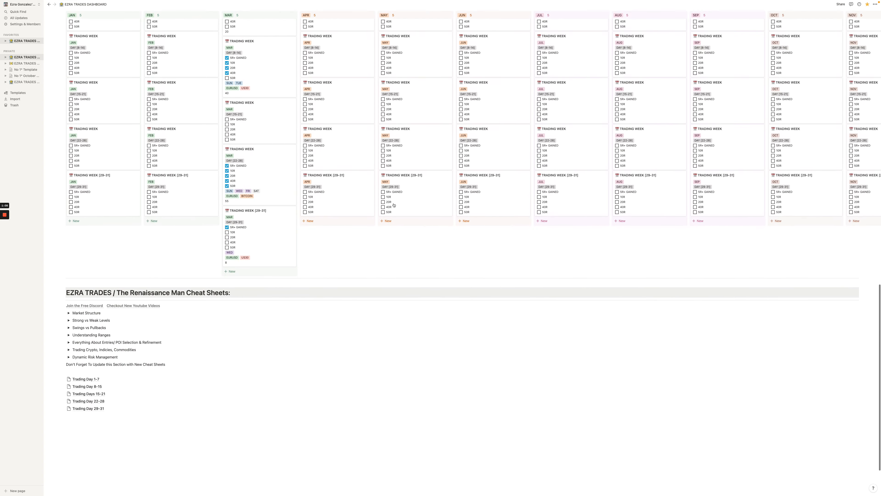
scroll(393, 205, up, 15)
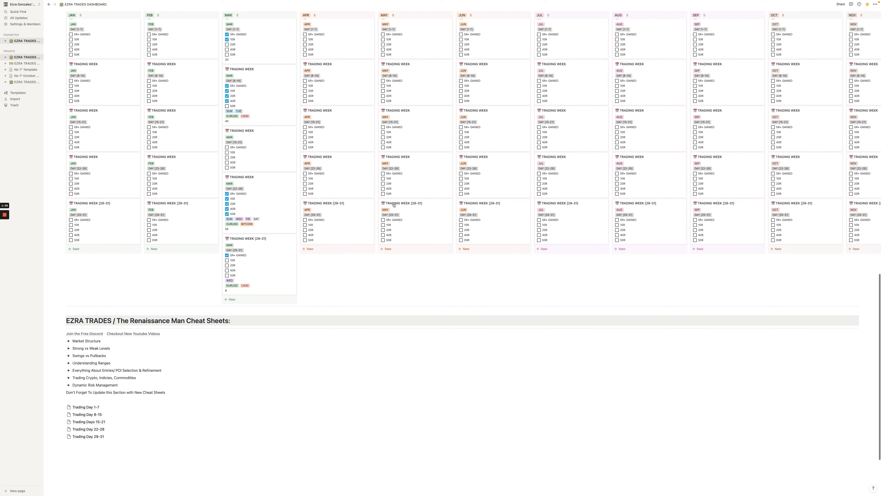
scroll(393, 204, up, 6)
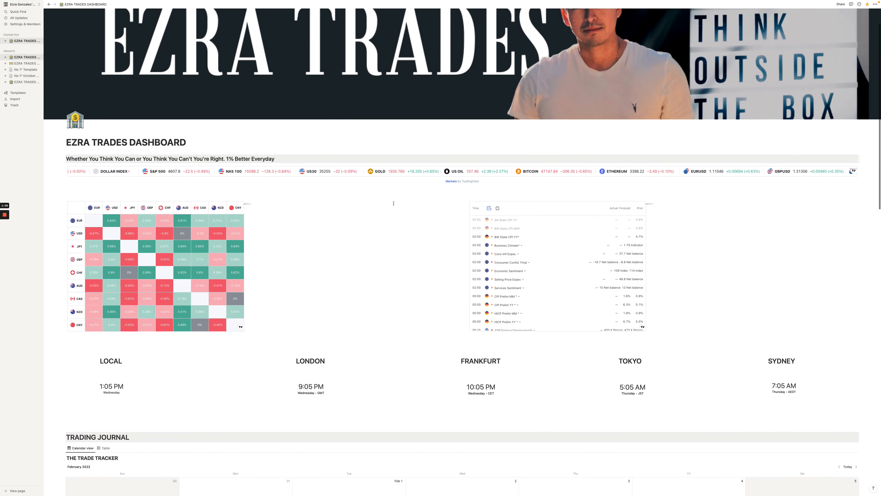